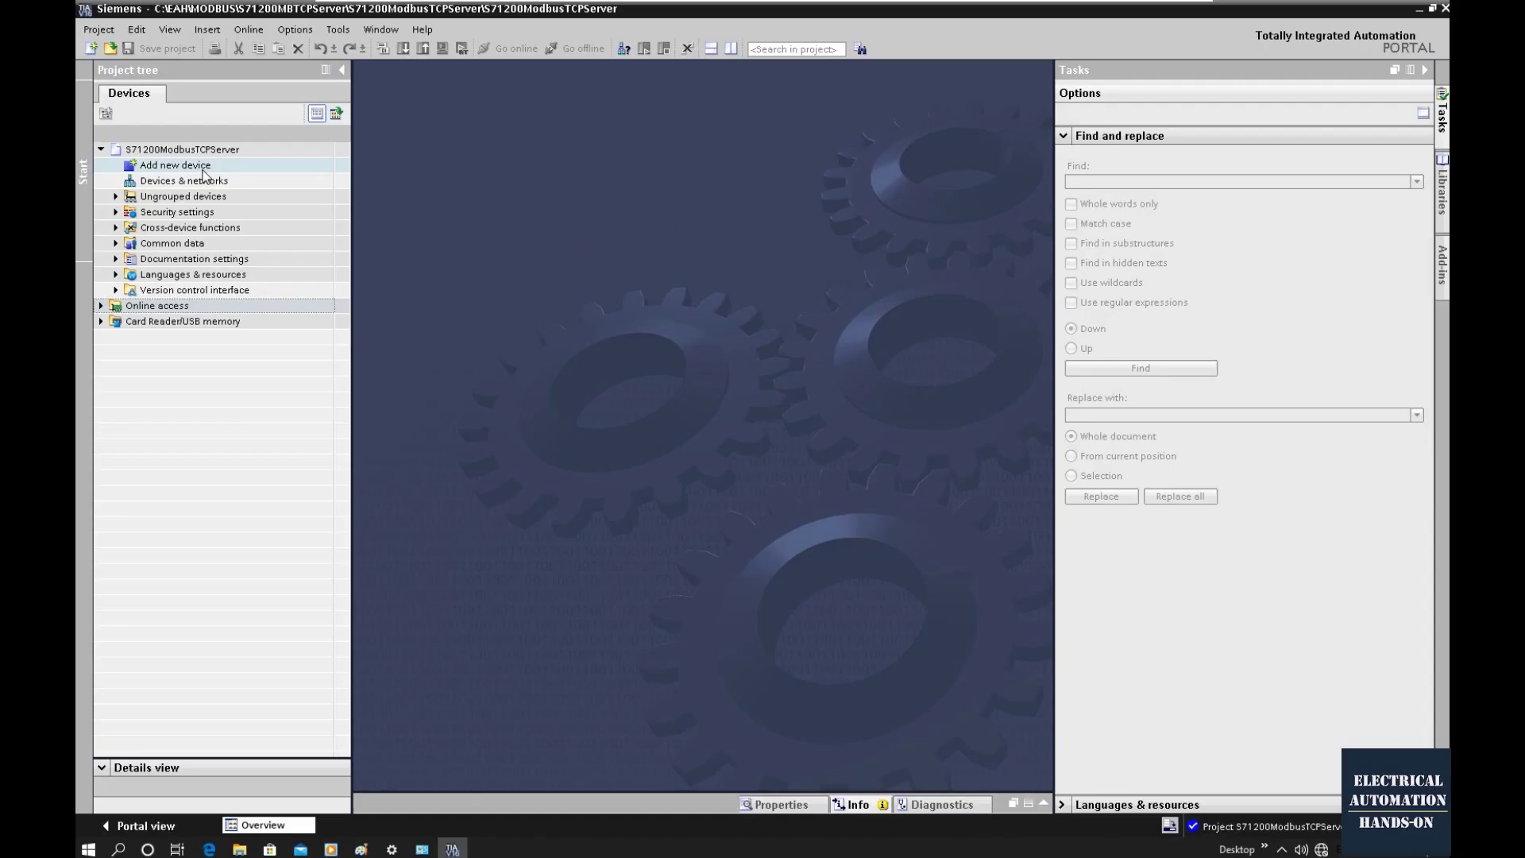
# - Add a CPU 1211C DC/DC/Rly controller, article 6ES7 211-1HE40-0XB0, version V4.4, to the project as PLC_1
pyautogui.doubleClick(202, 166)
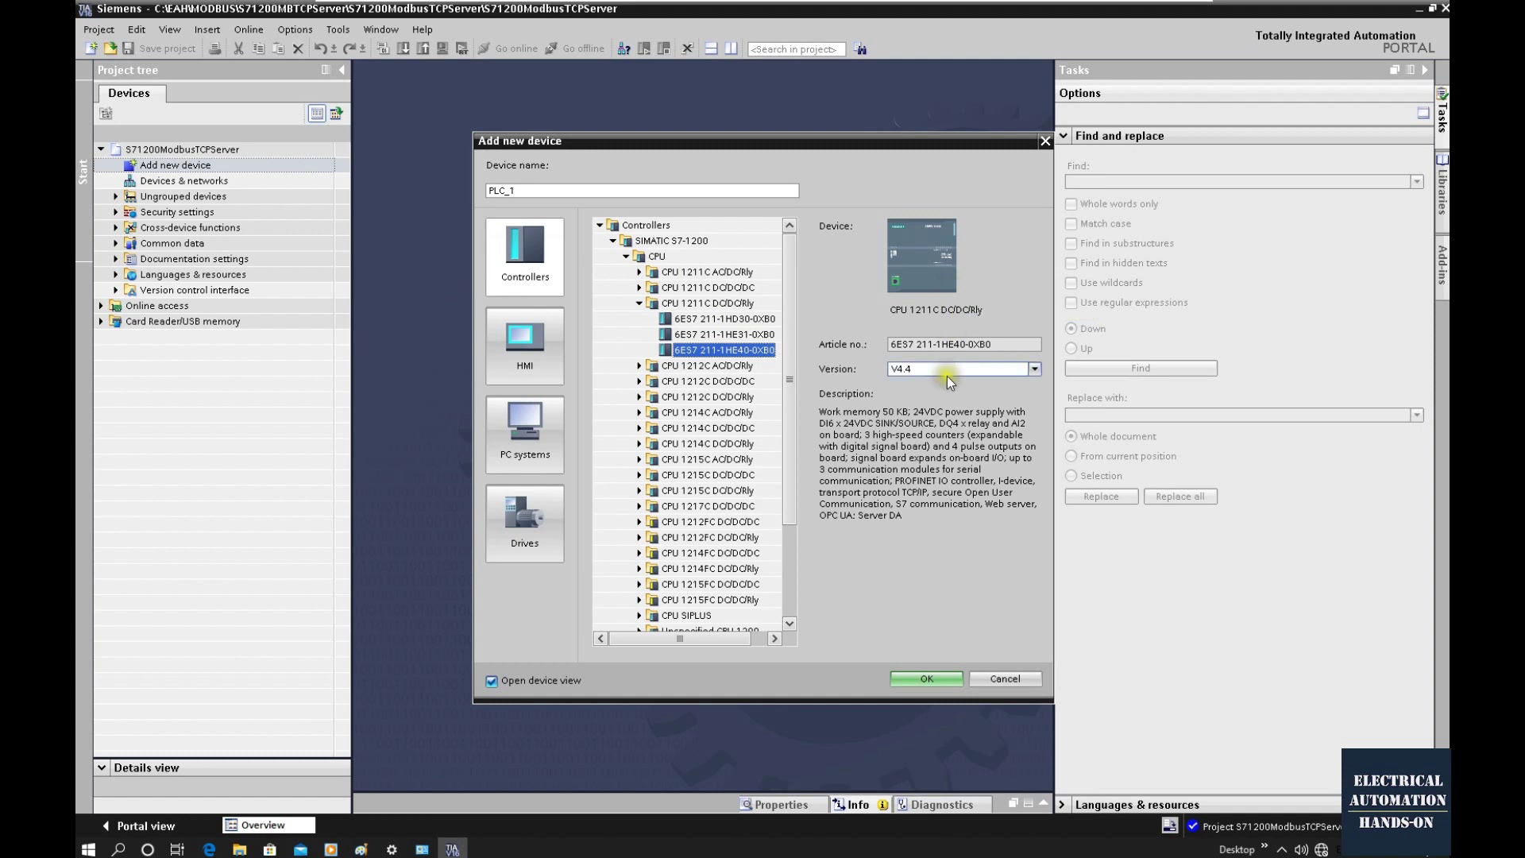
pyautogui.moveTo(894, 413); pyautogui.dragTo(868, 413)
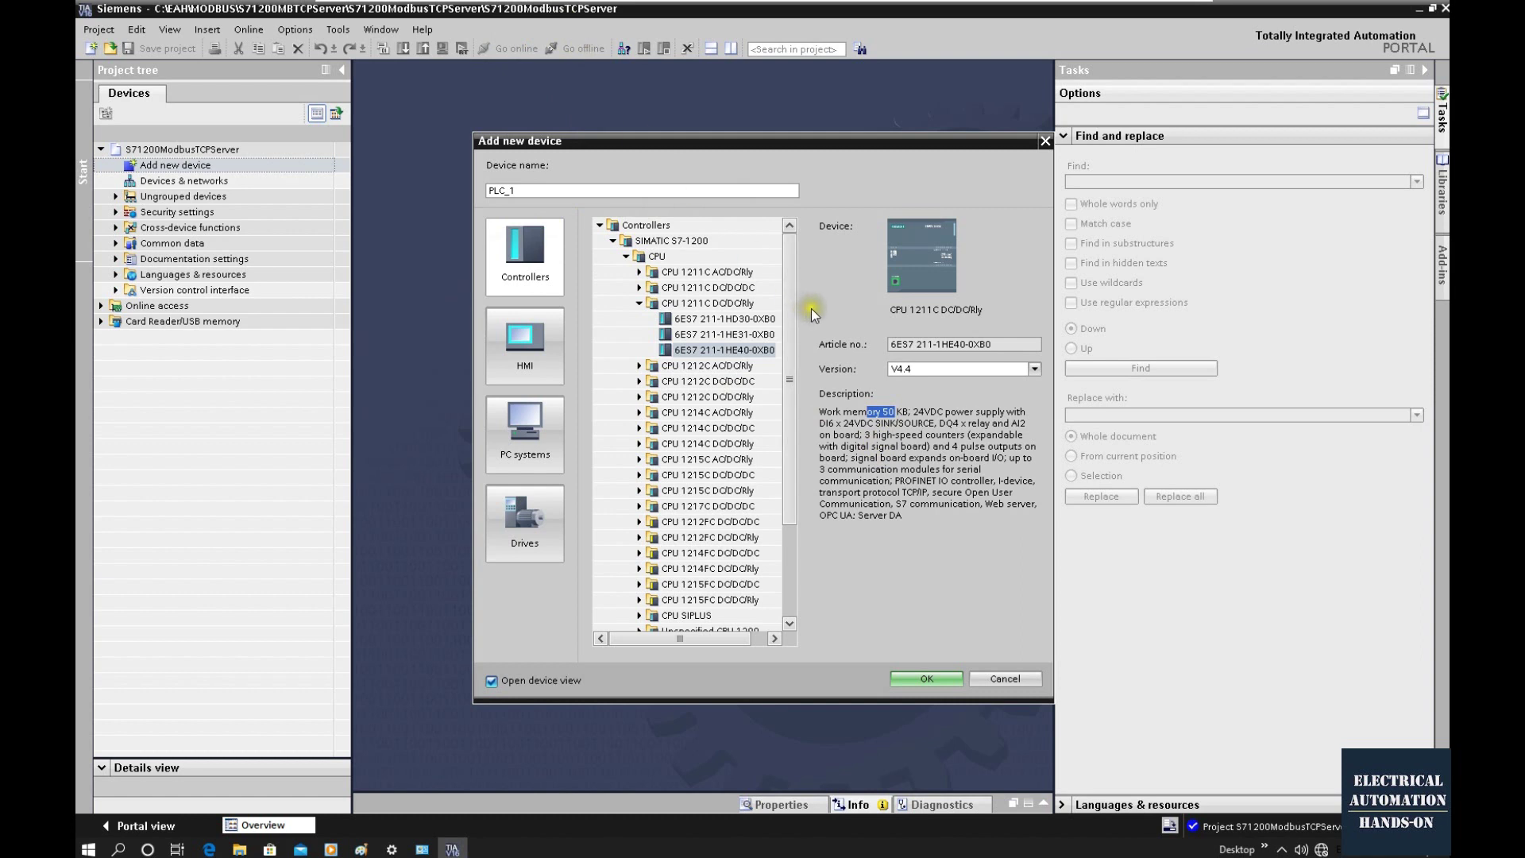
pyautogui.click(868, 409)
pyautogui.click(927, 678)
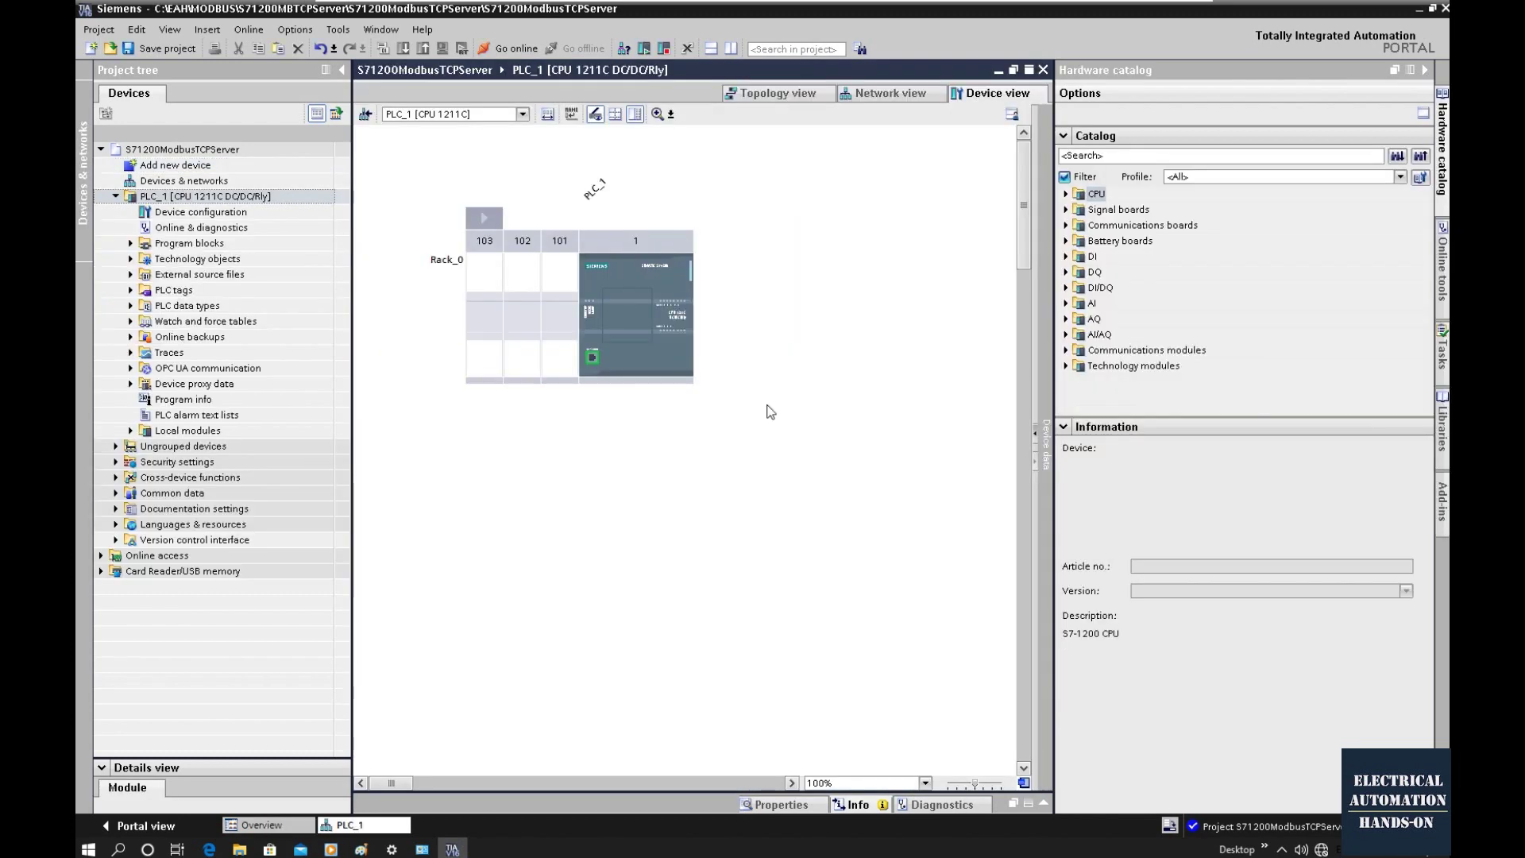
# - Connect the CPU's PROFINET interface to a new subnet in its Ethernet address settings
pyautogui.click(594, 359)
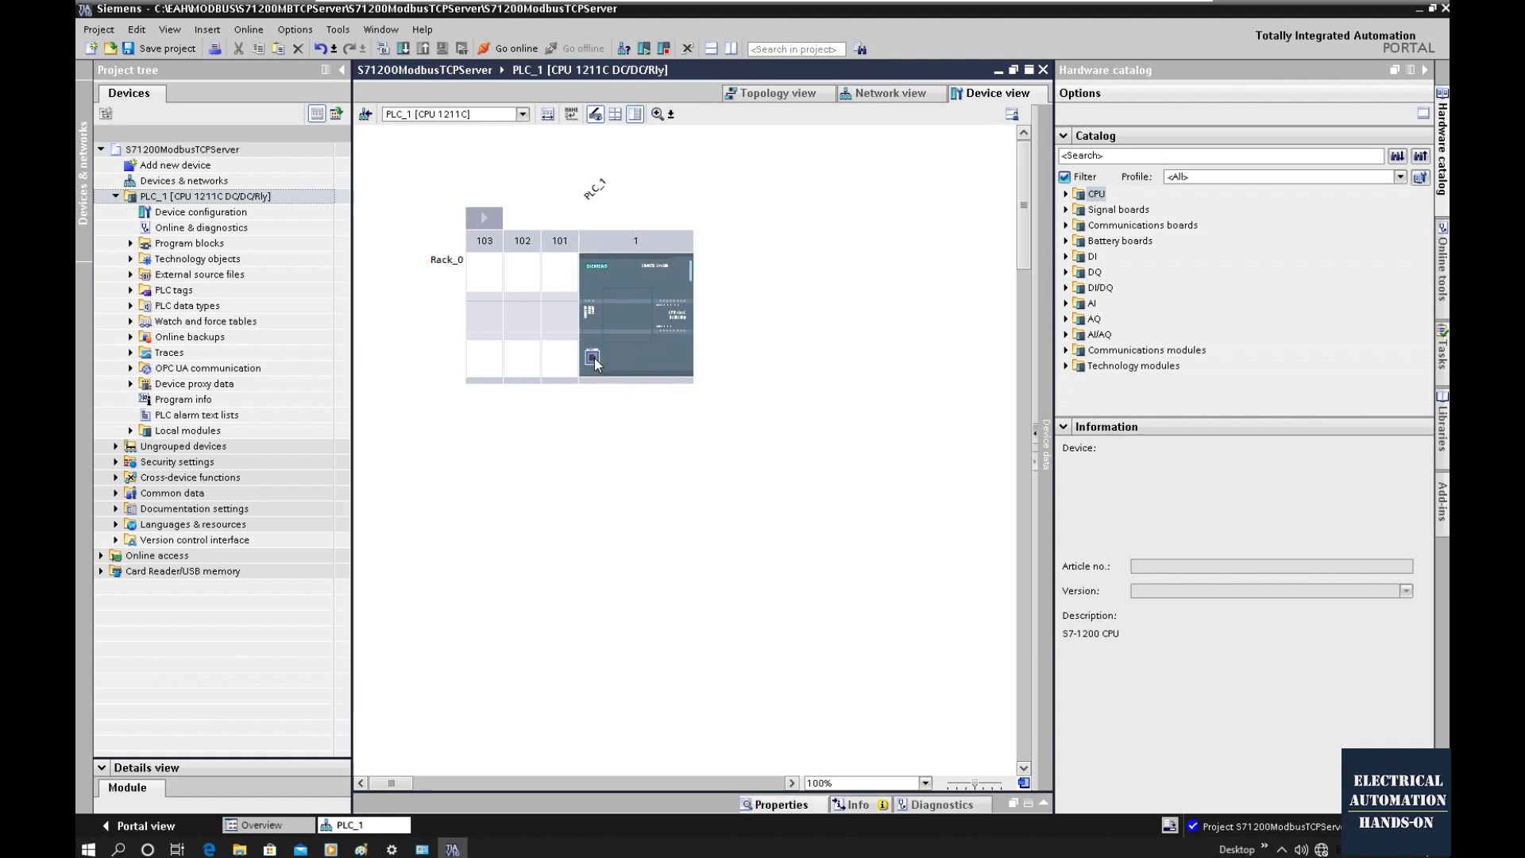
pyautogui.click(781, 804)
pyautogui.click(772, 556)
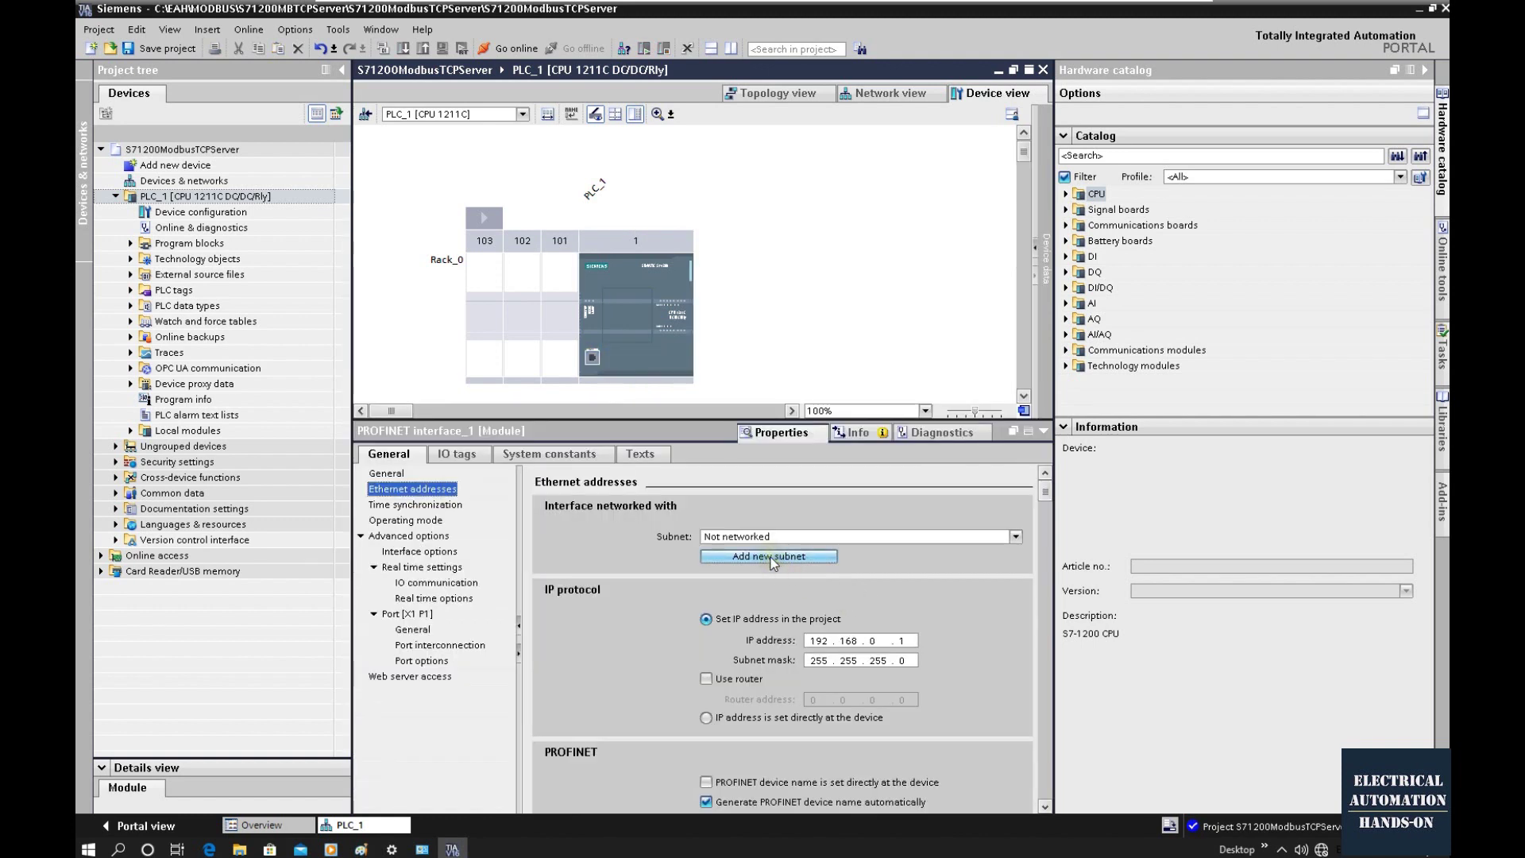
# - Set the PROFINET interface's IP address to 192.168.1.201
pyautogui.click(870, 640)
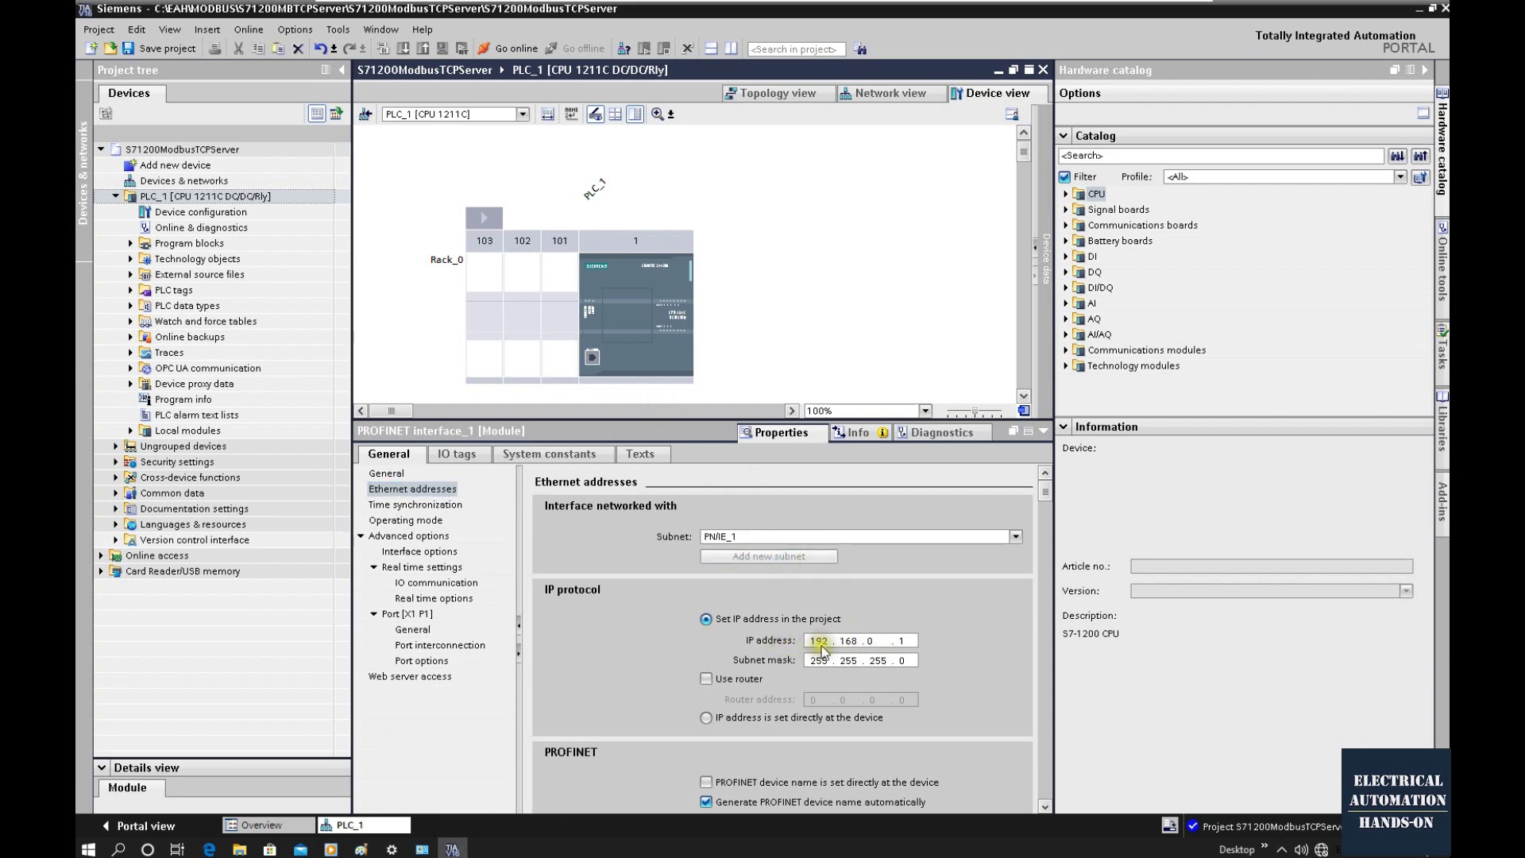
pyautogui.press('BackSpace')
pyautogui.write('1')
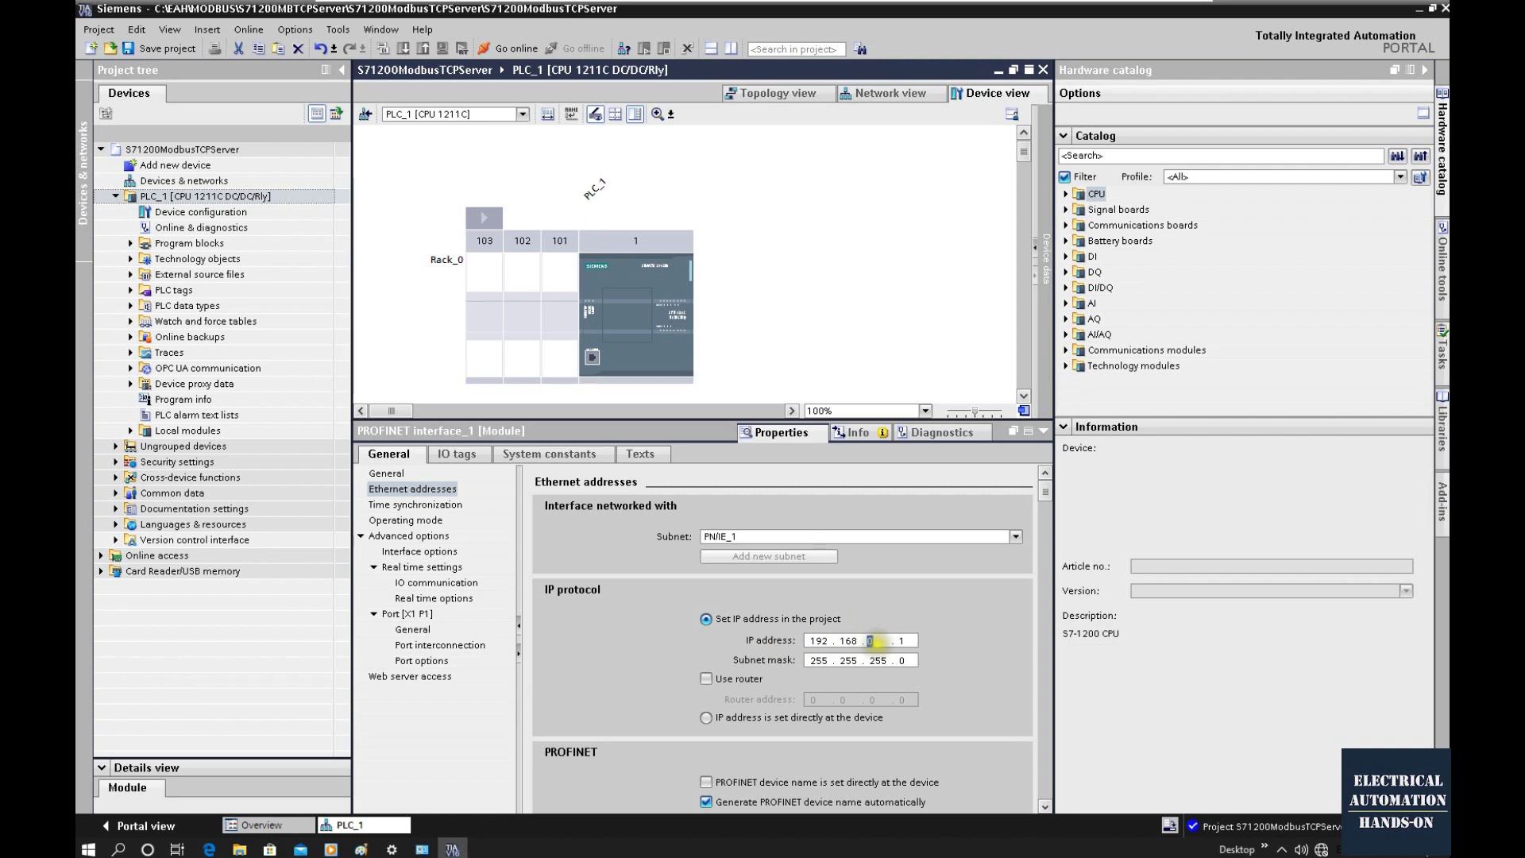
pyautogui.click(890, 642)
pyautogui.press('Delete')
pyautogui.write('20')
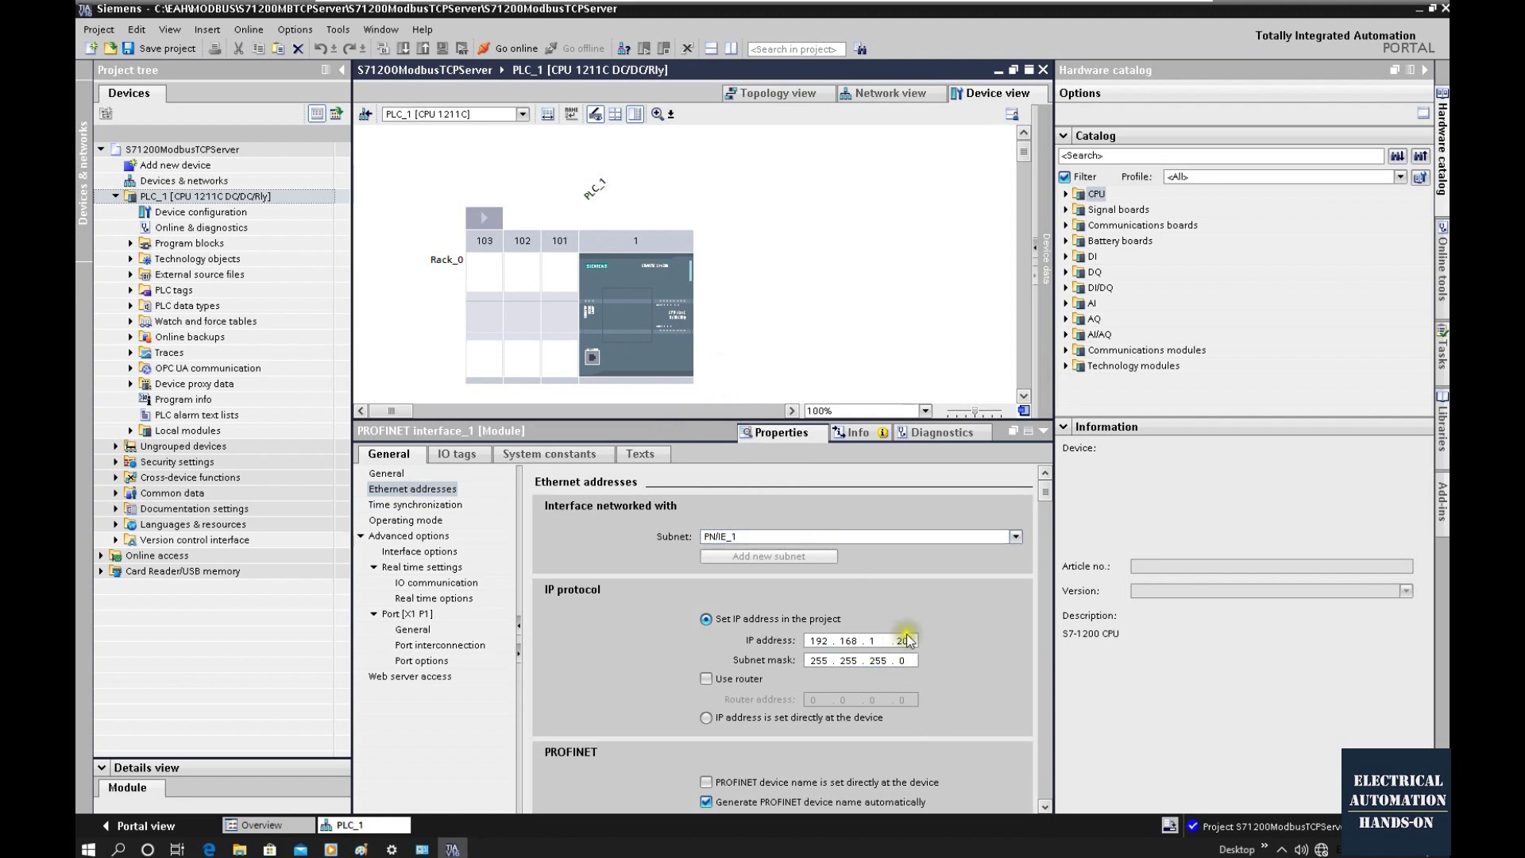
# - Check the hardware identifiers in the system constants of the PROFINET interface and the CPU
pyautogui.click(657, 330)
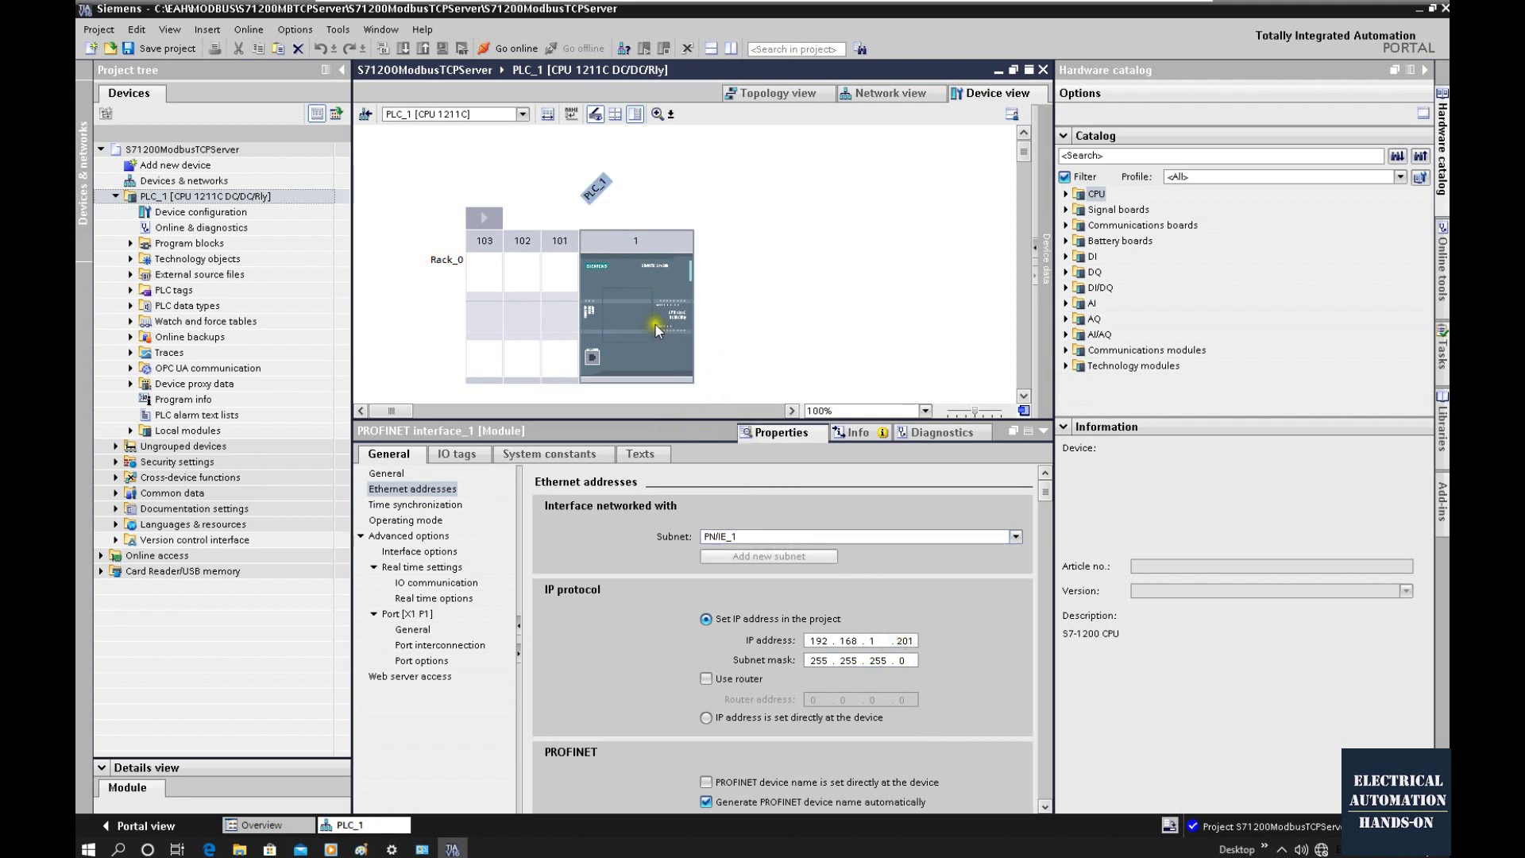
pyautogui.click(623, 340)
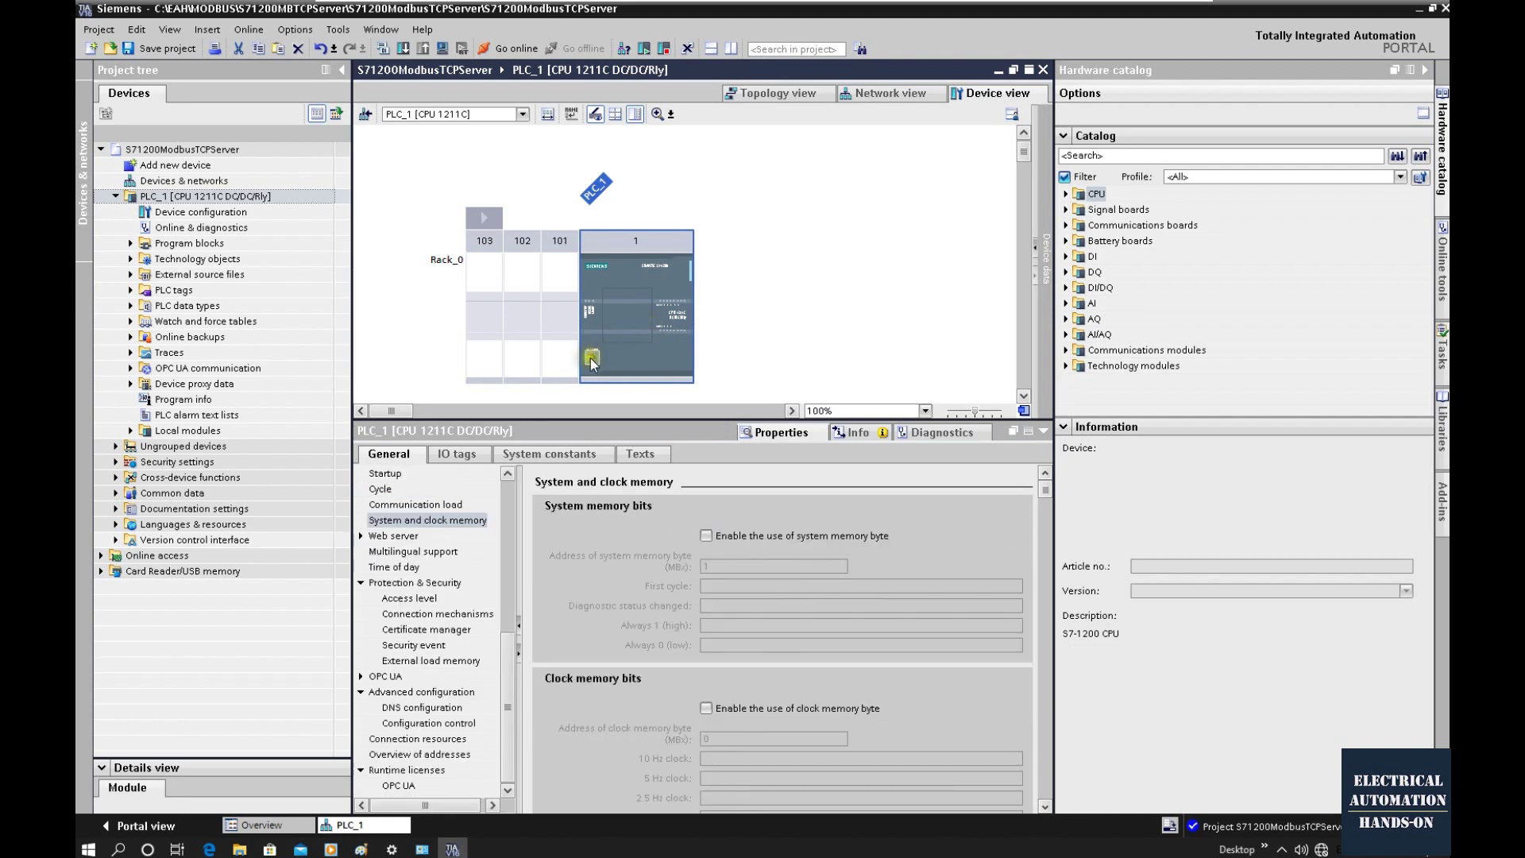
pyautogui.click(592, 359)
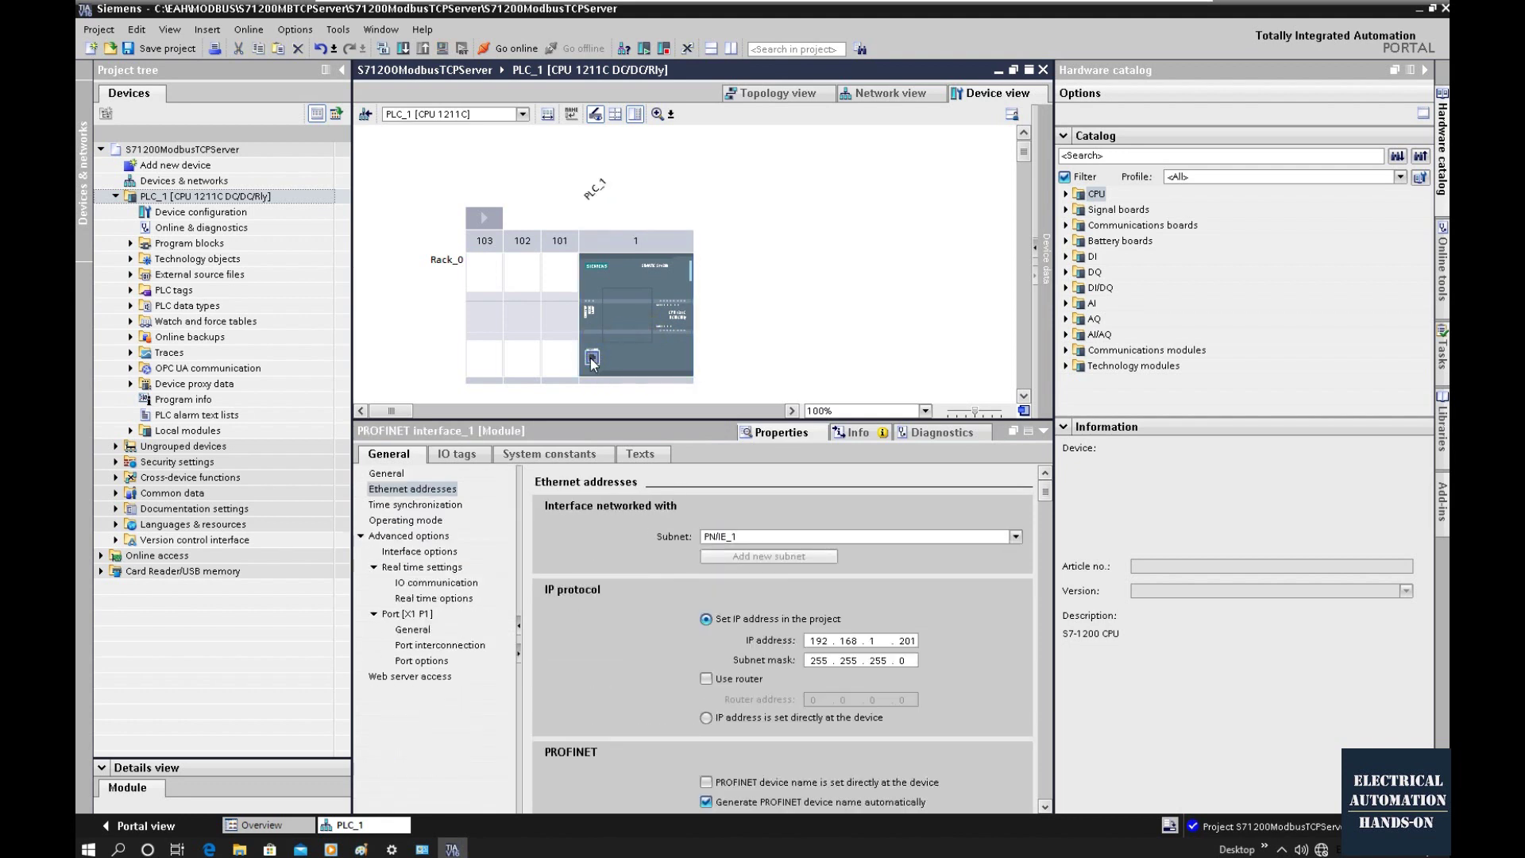
pyautogui.click(546, 456)
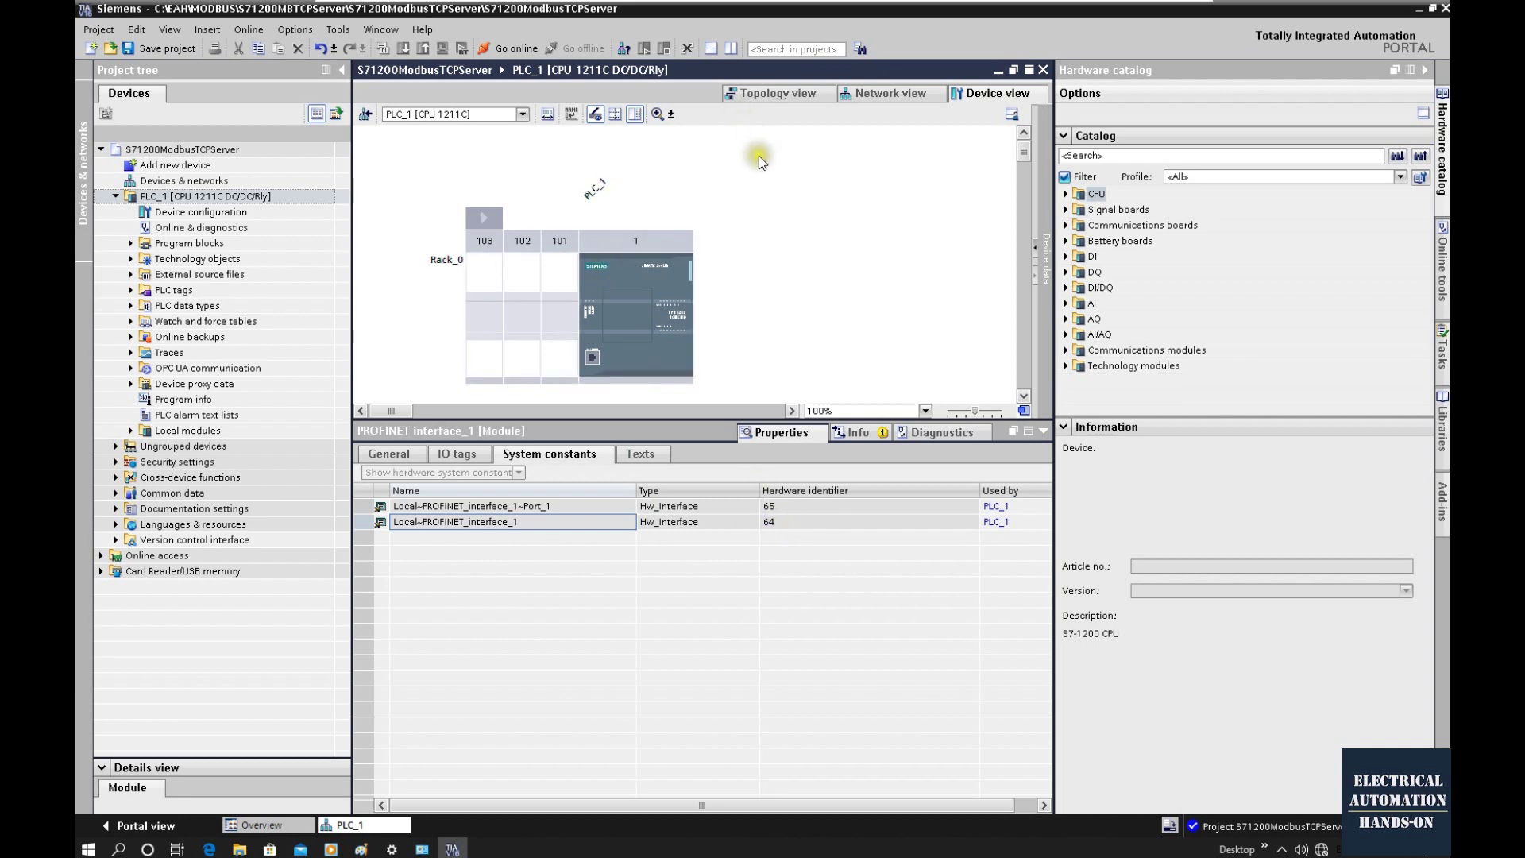
pyautogui.click(641, 290)
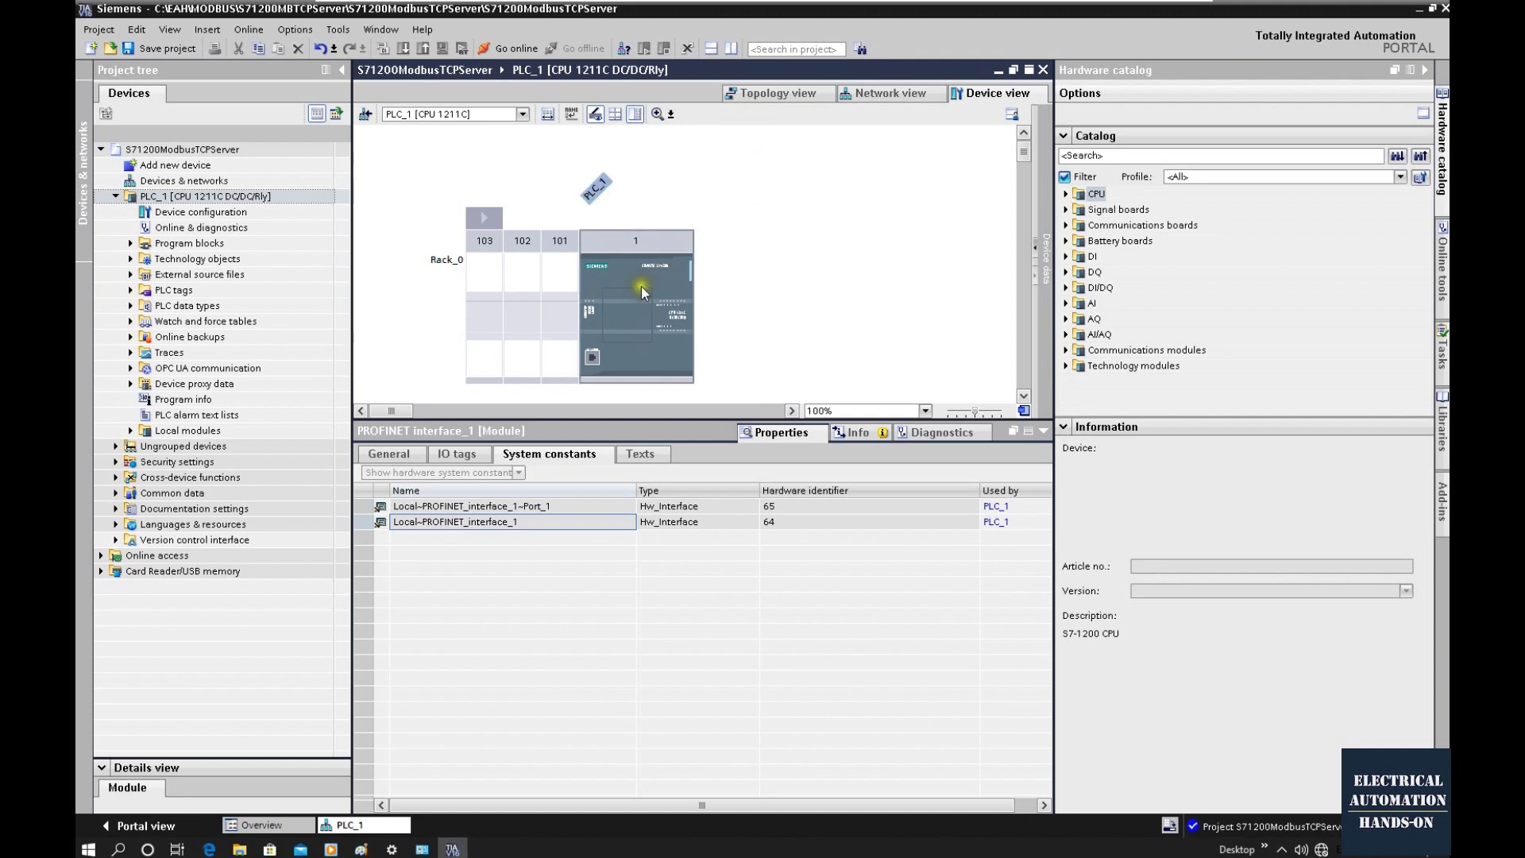
# - Add a LAD function block of type FC named FC_MBTCP_Server with the manual number 20 to PLC_1's program blocks
pyautogui.click(130, 243)
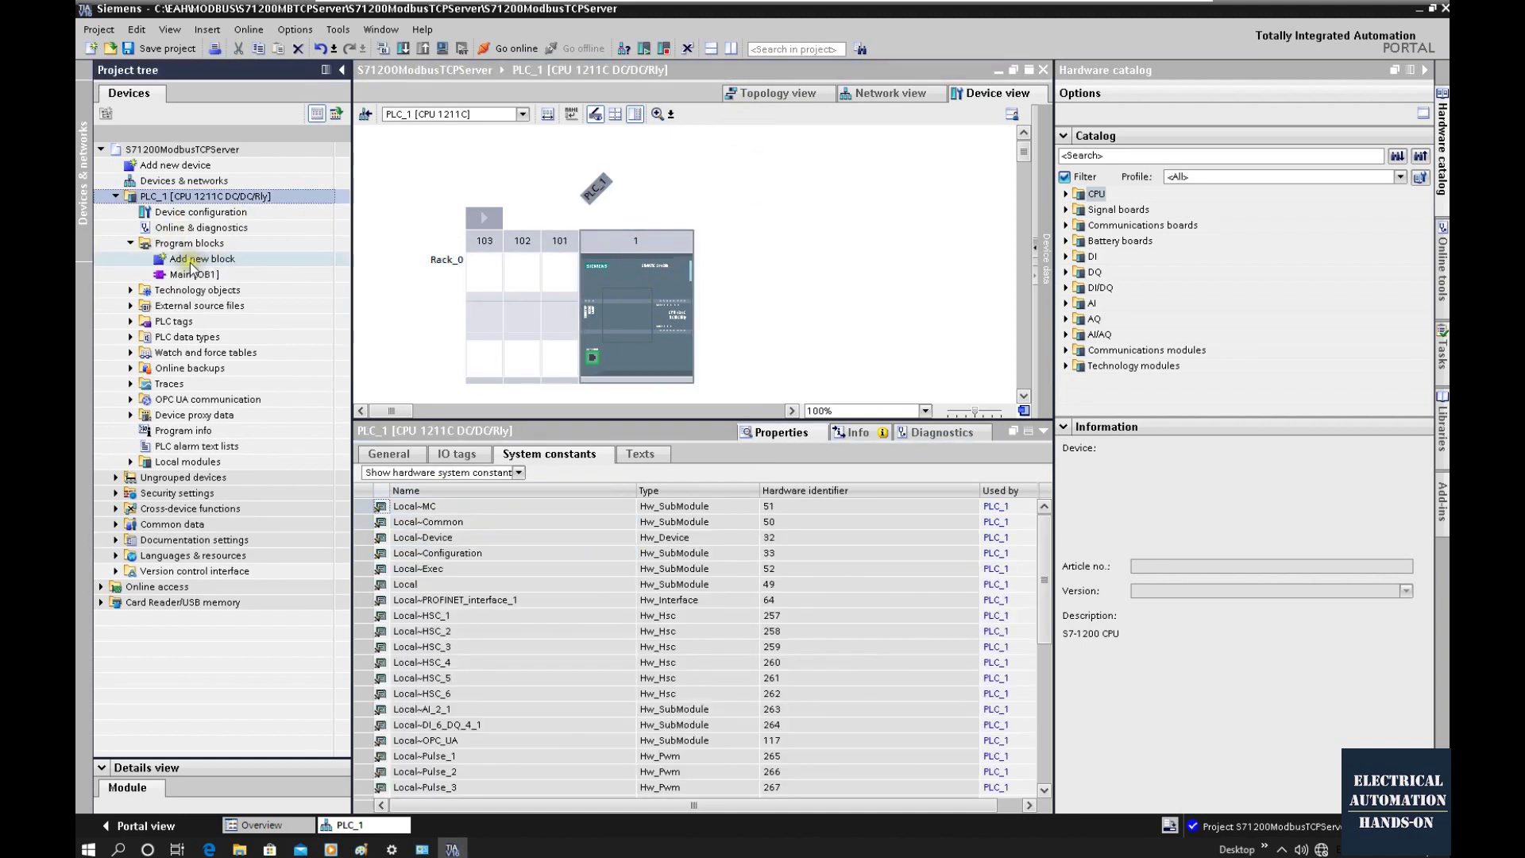
pyautogui.doubleClick(190, 261)
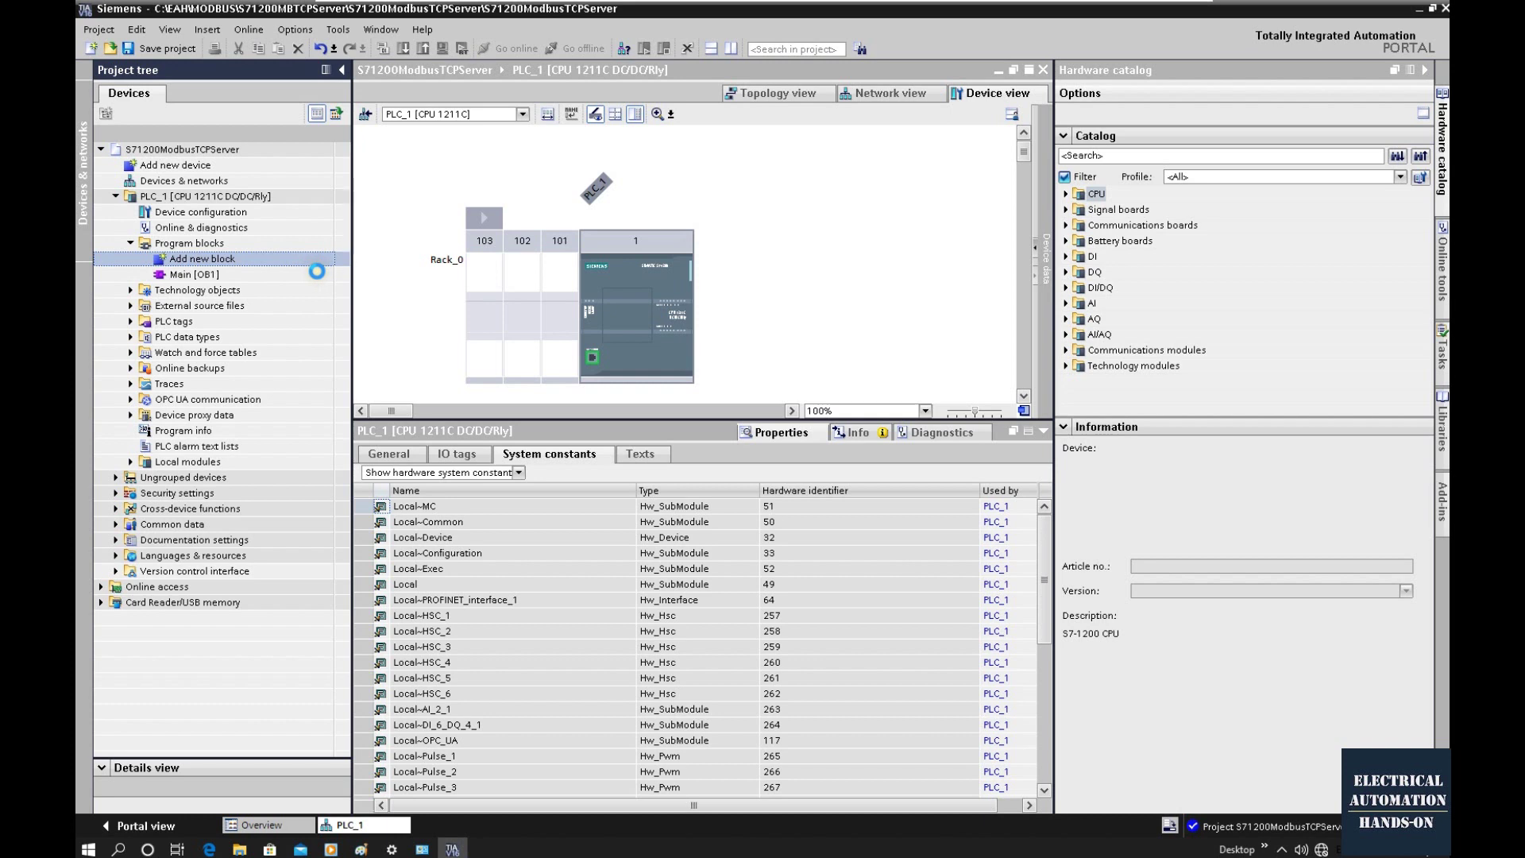
pyautogui.click(510, 477)
pyautogui.write('FC_MBTCP_Server')
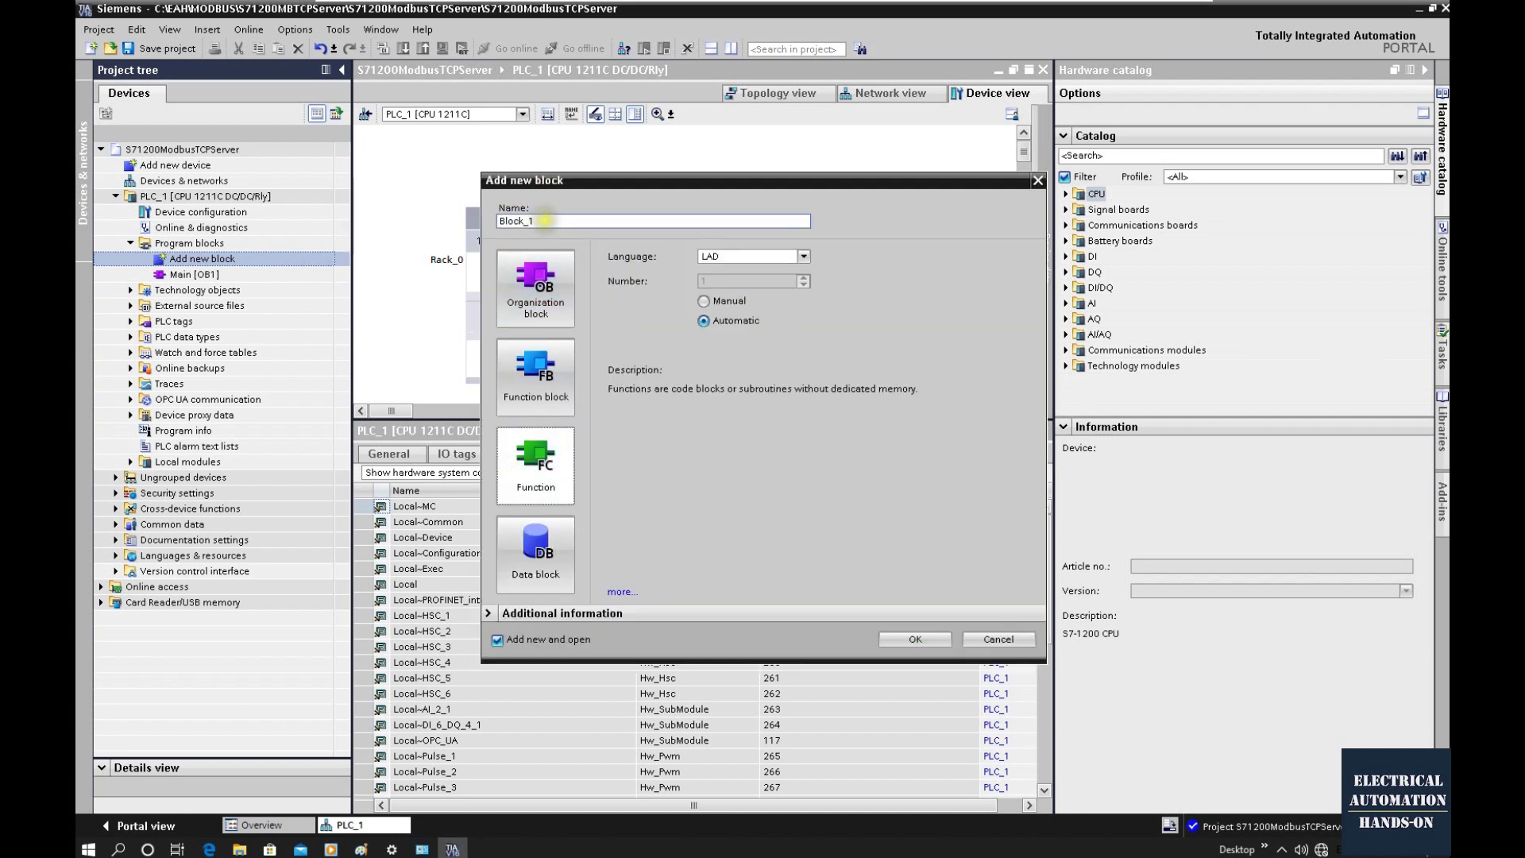
pyautogui.click(704, 300)
pyautogui.write('20')
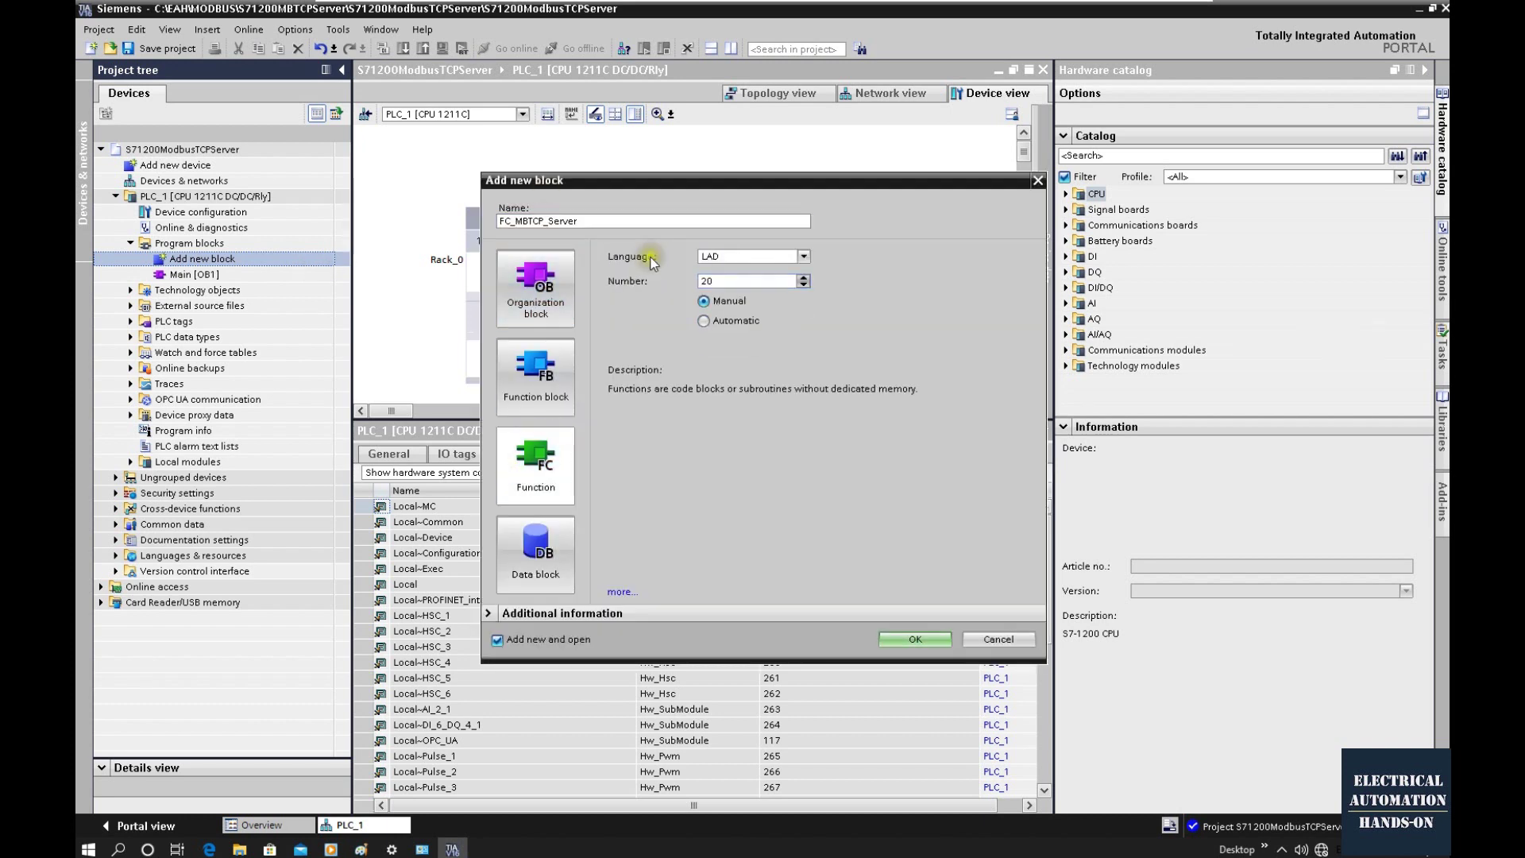
pyautogui.click(922, 640)
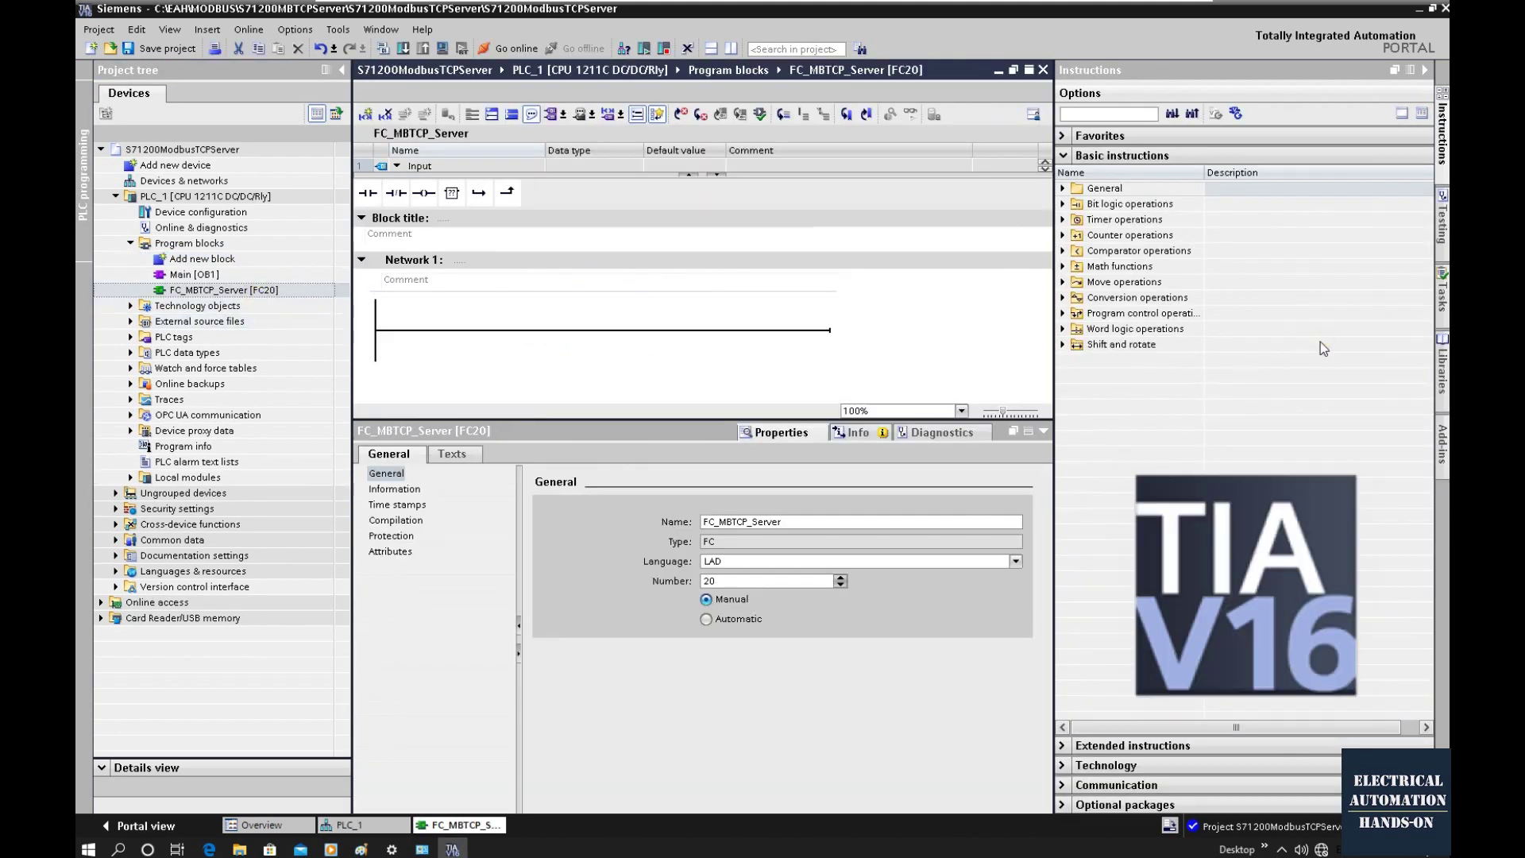
# - Locate the MB_SERVER instruction among the MODBUS TCP communication instructions and select version V5.2 for it
pyautogui.click(1074, 157)
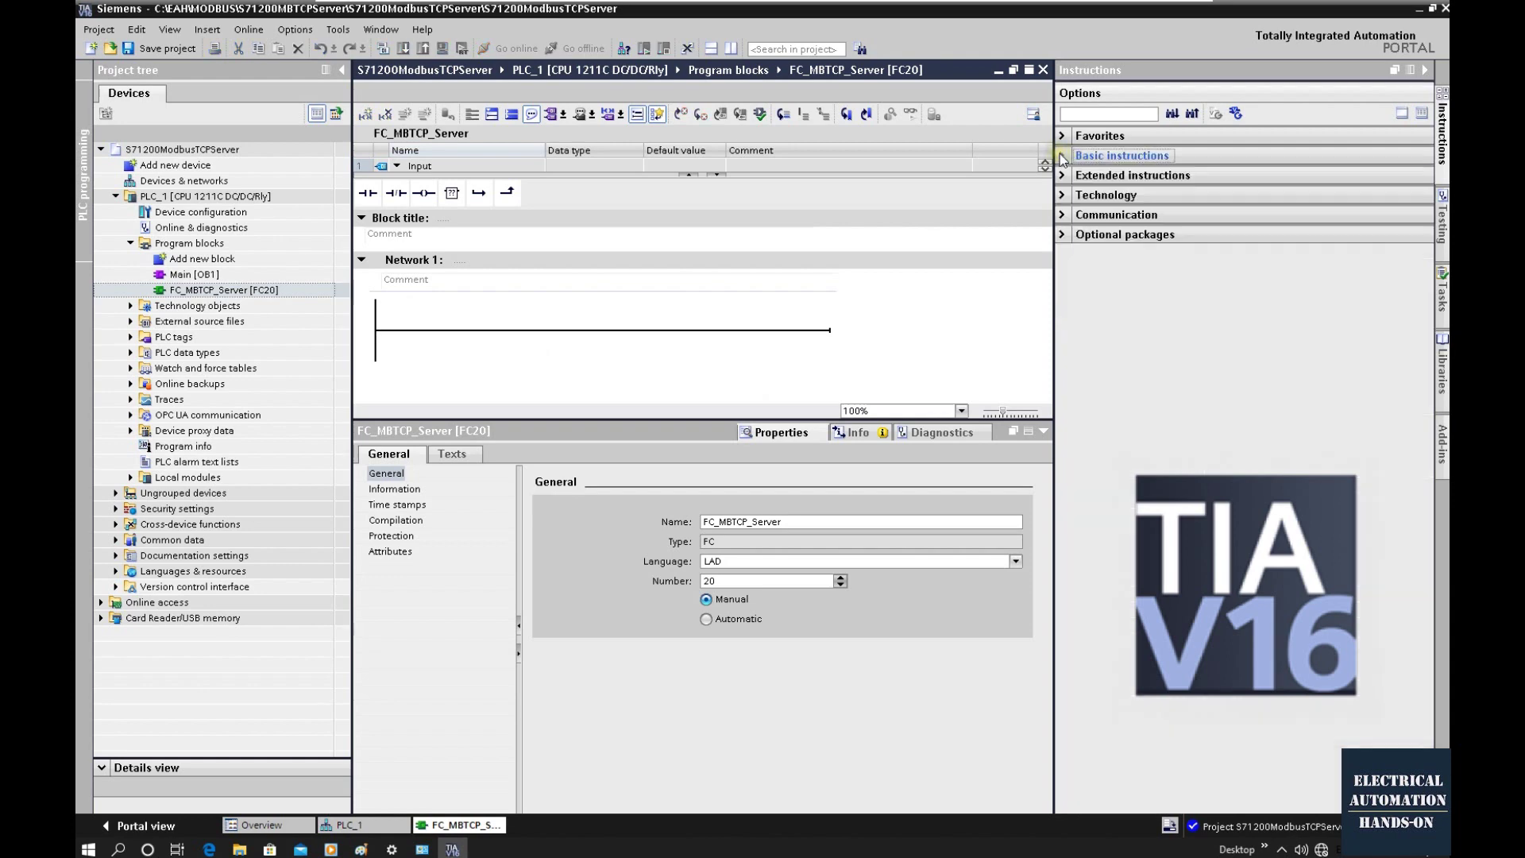
pyautogui.click(1064, 216)
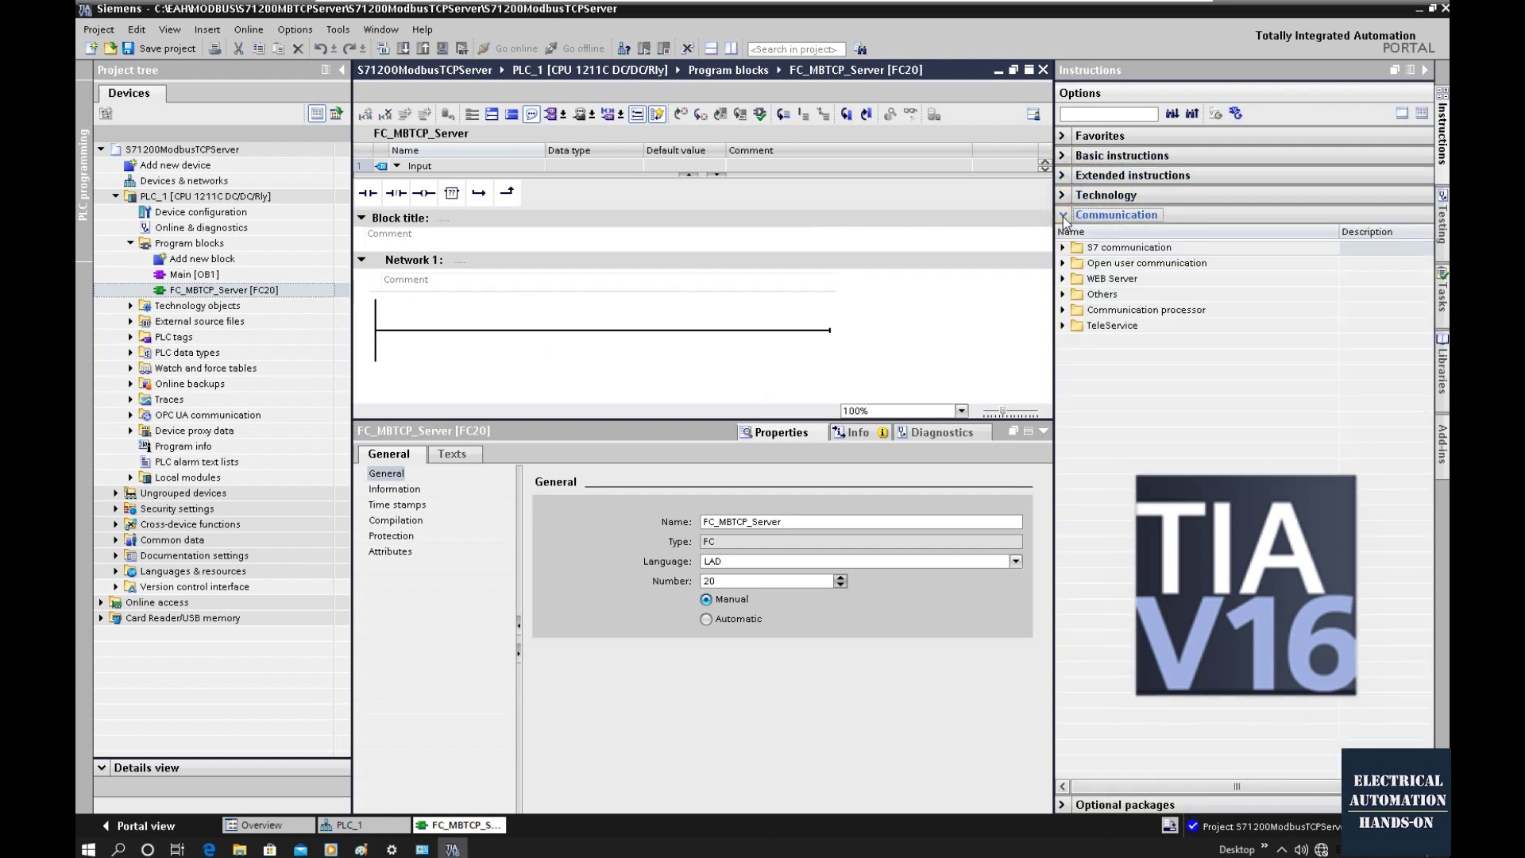
pyautogui.click(1063, 296)
pyautogui.click(1077, 311)
pyautogui.click(1132, 342)
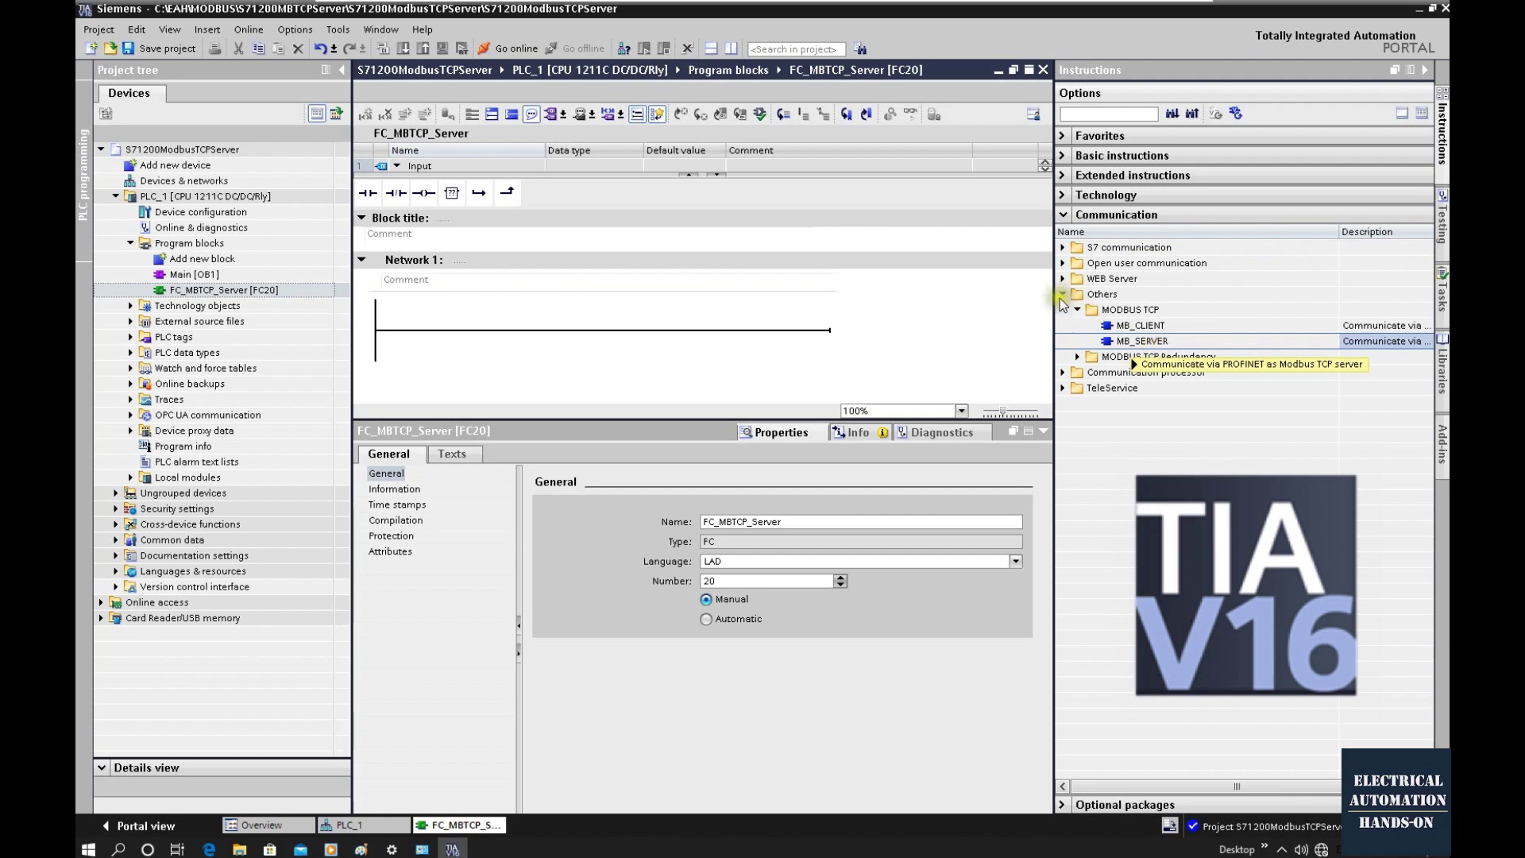
pyautogui.moveTo(1055, 304); pyautogui.dragTo(754, 334)
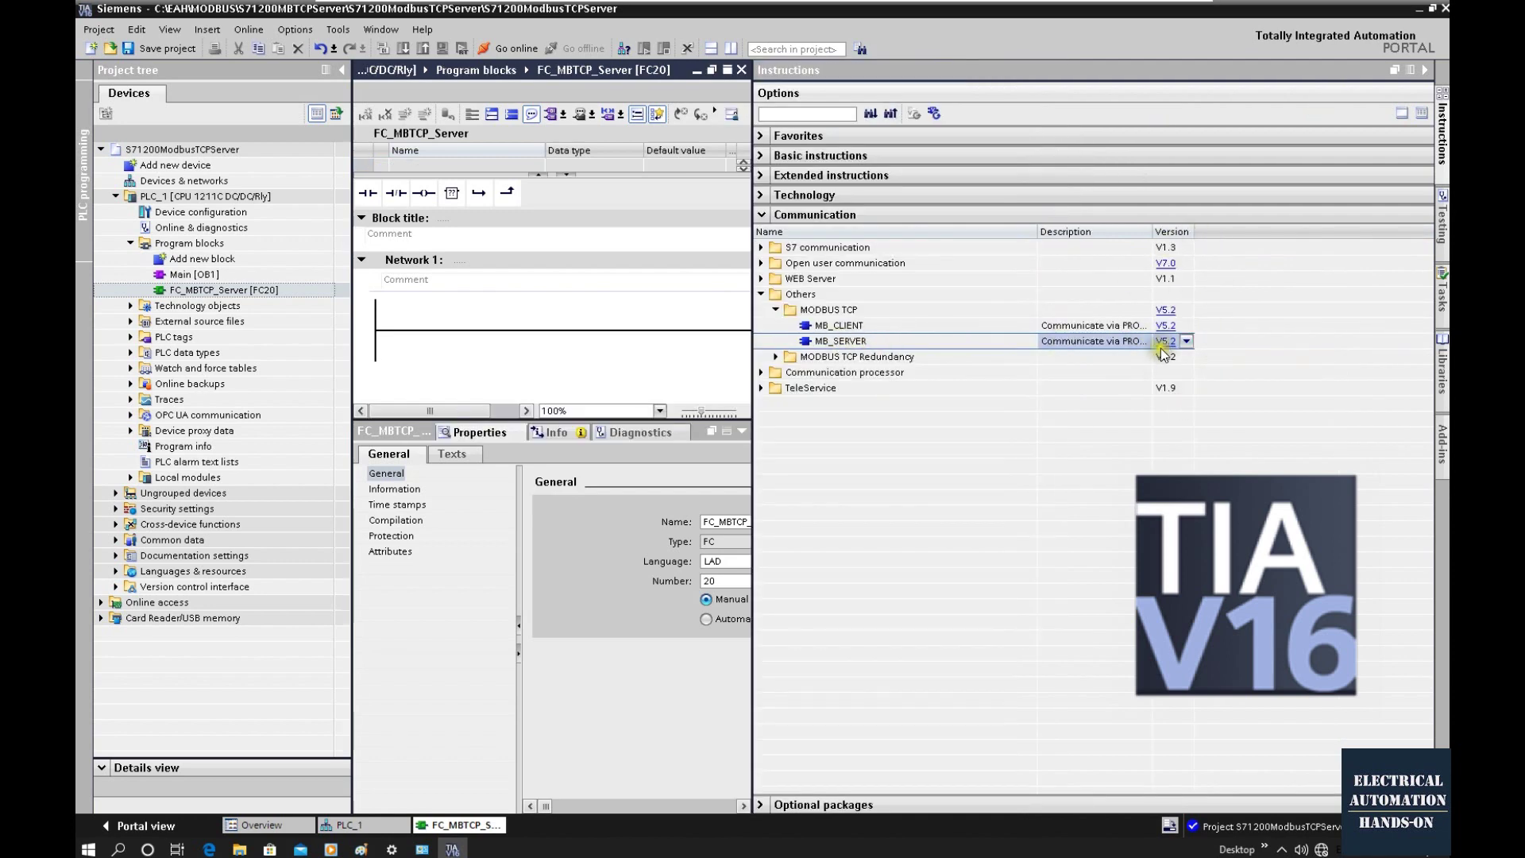
pyautogui.click(1187, 345)
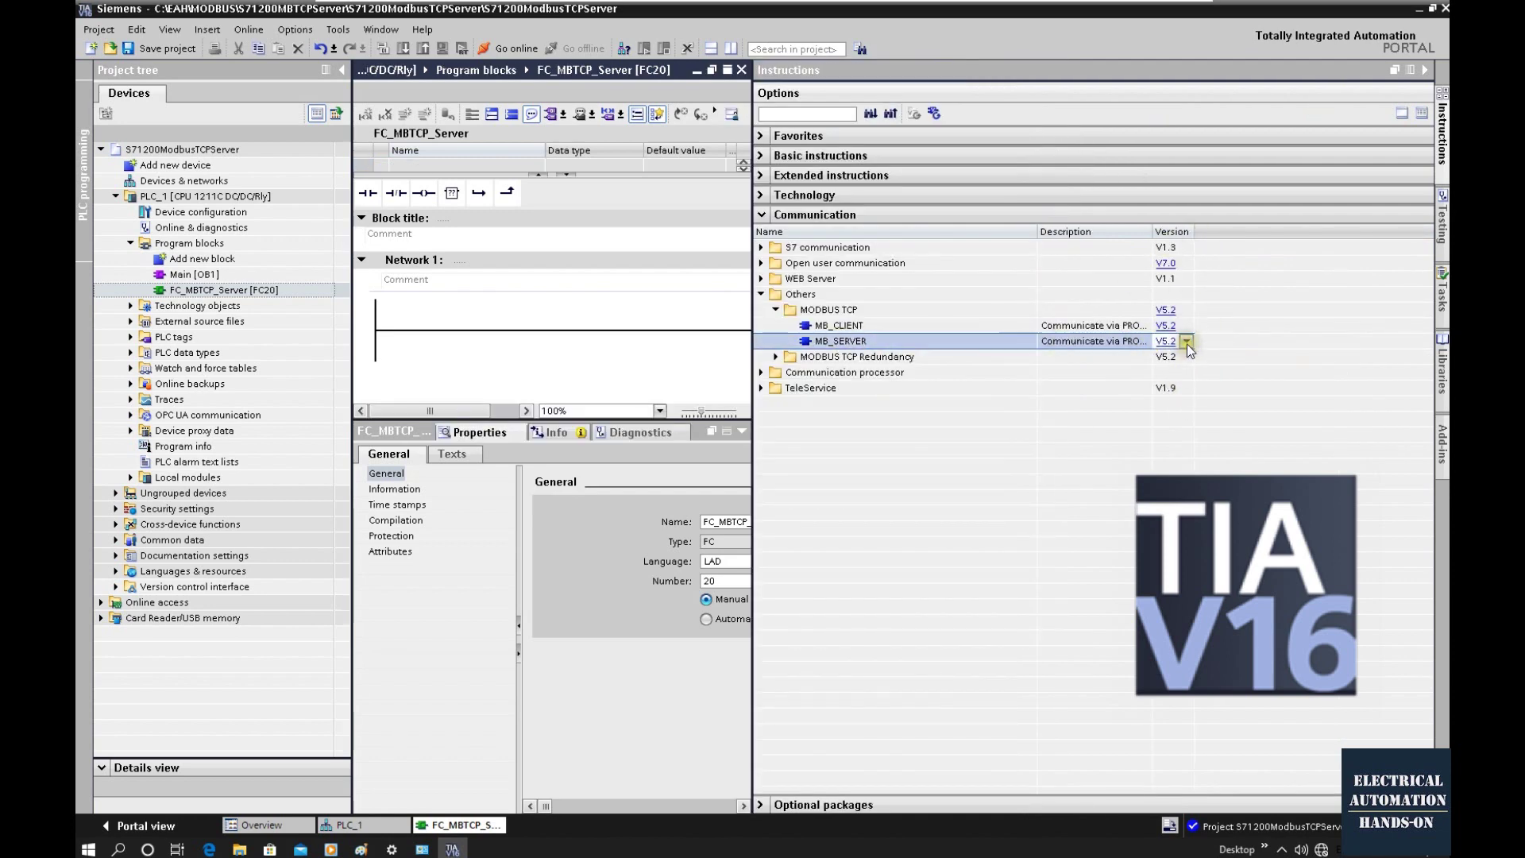
pyautogui.click(1089, 340)
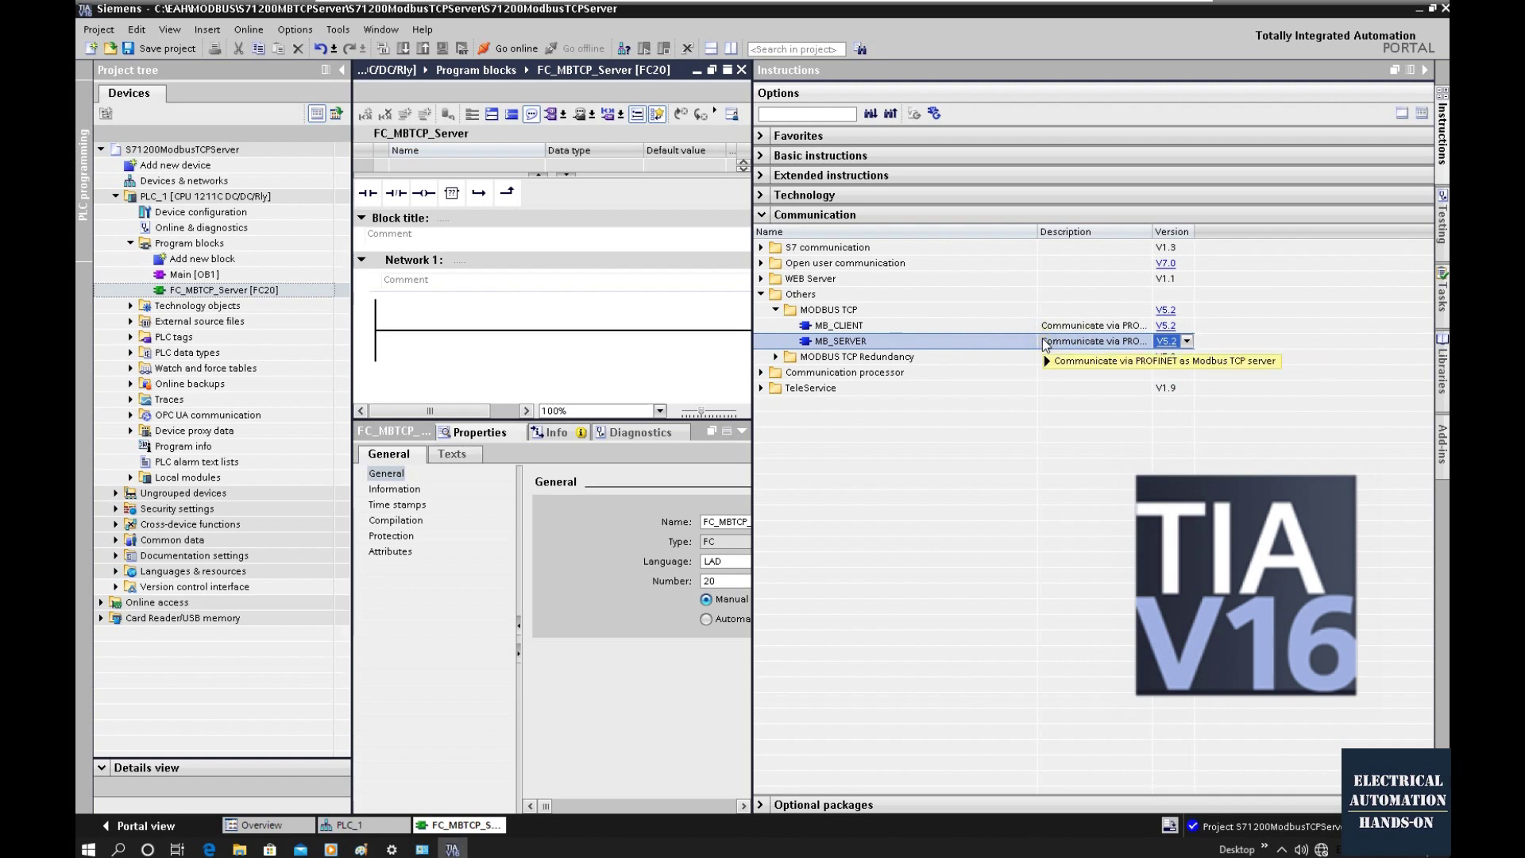
pyautogui.click(1187, 341)
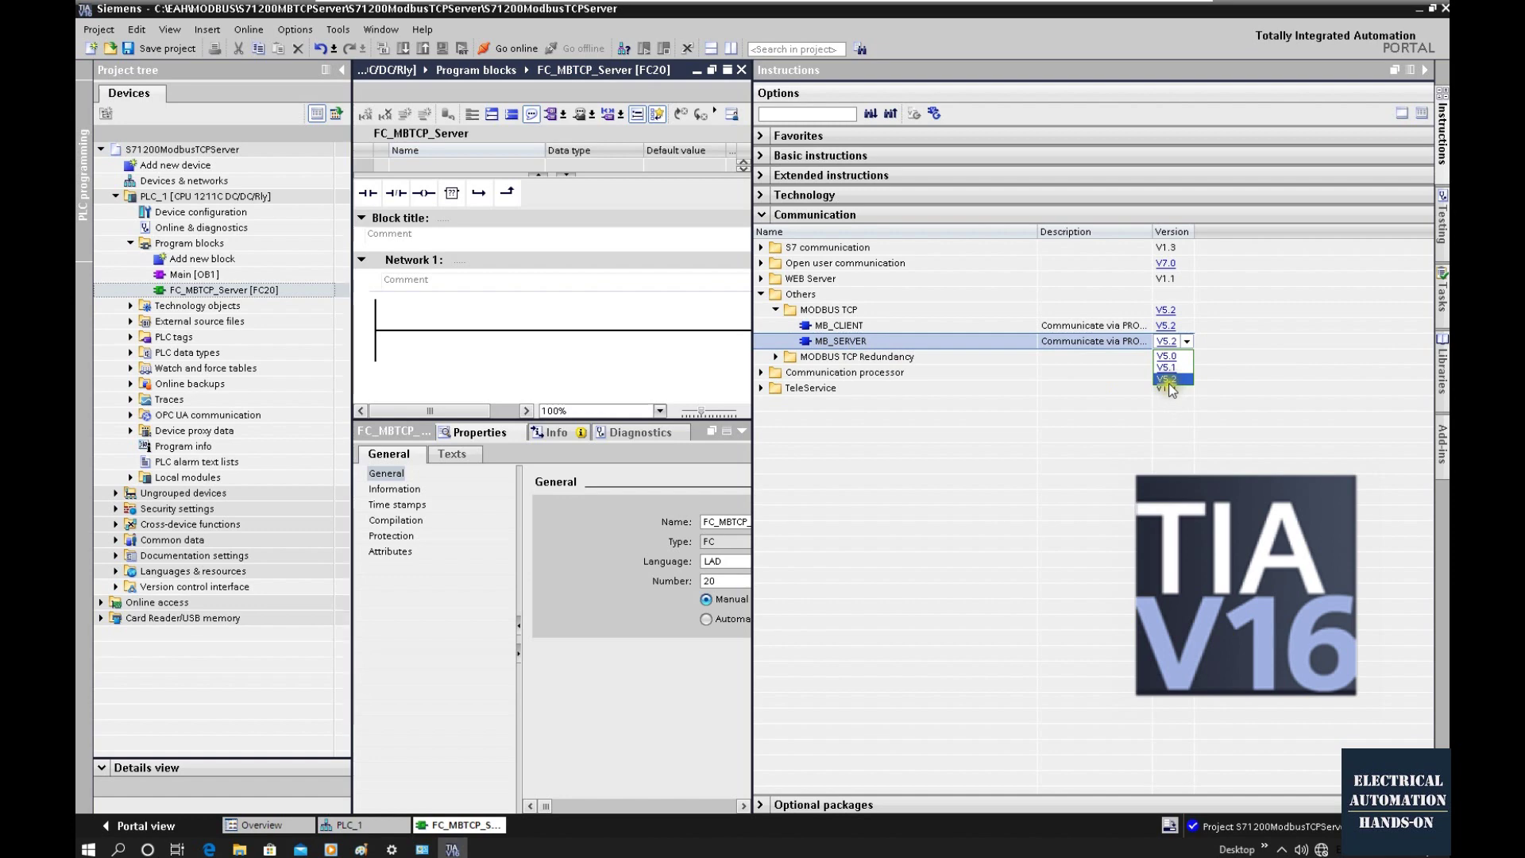
pyautogui.click(1169, 381)
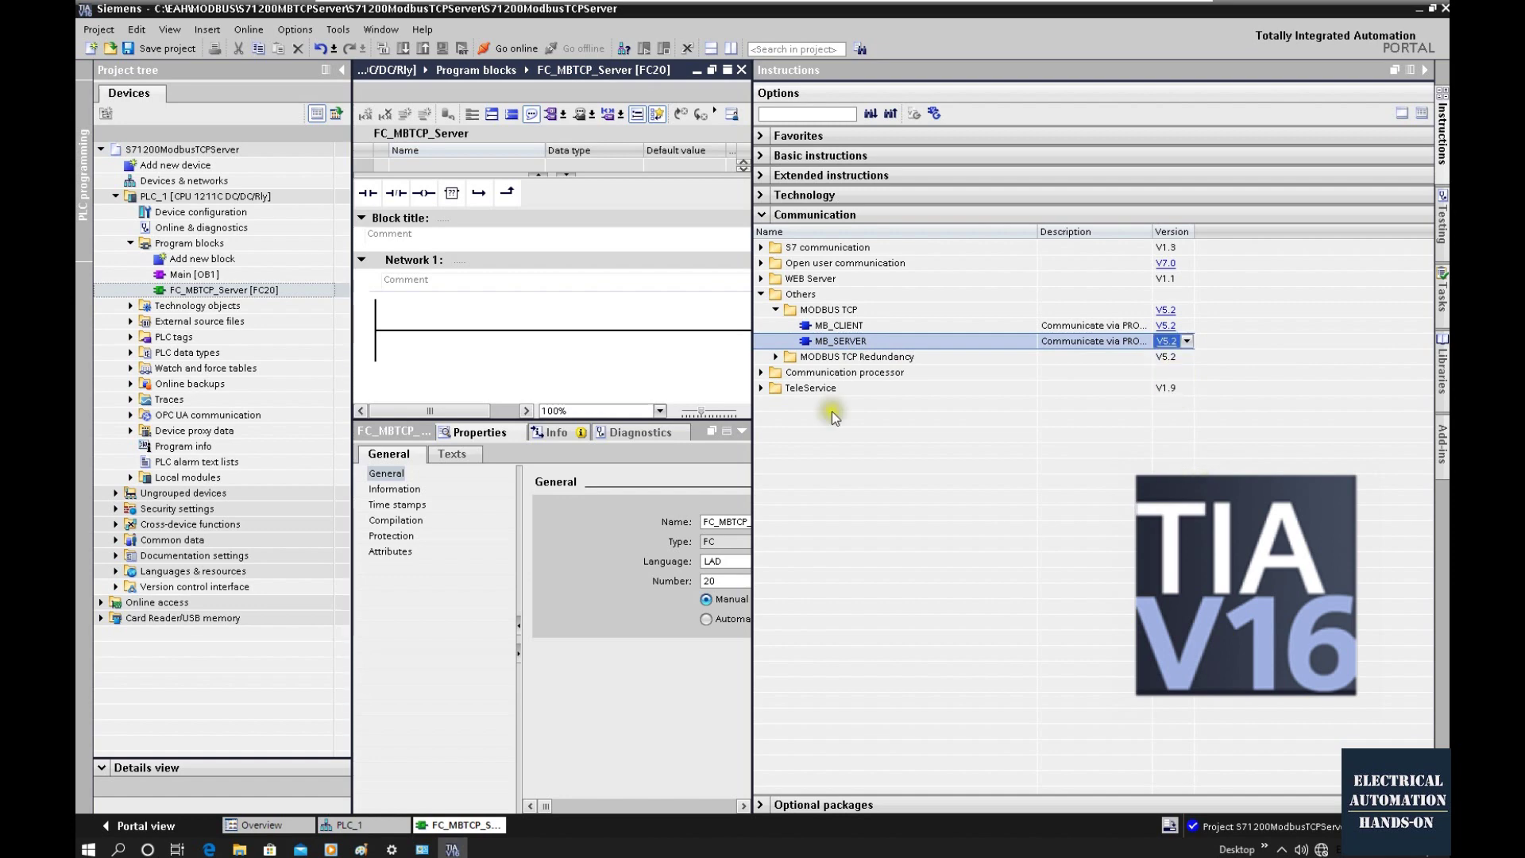
# - Insert MB_SERVER into Network 1 with a single-instance data block named MBTCP_SERVER_IDB and the manual number 121
pyautogui.moveTo(840, 347); pyautogui.dragTo(555, 335)
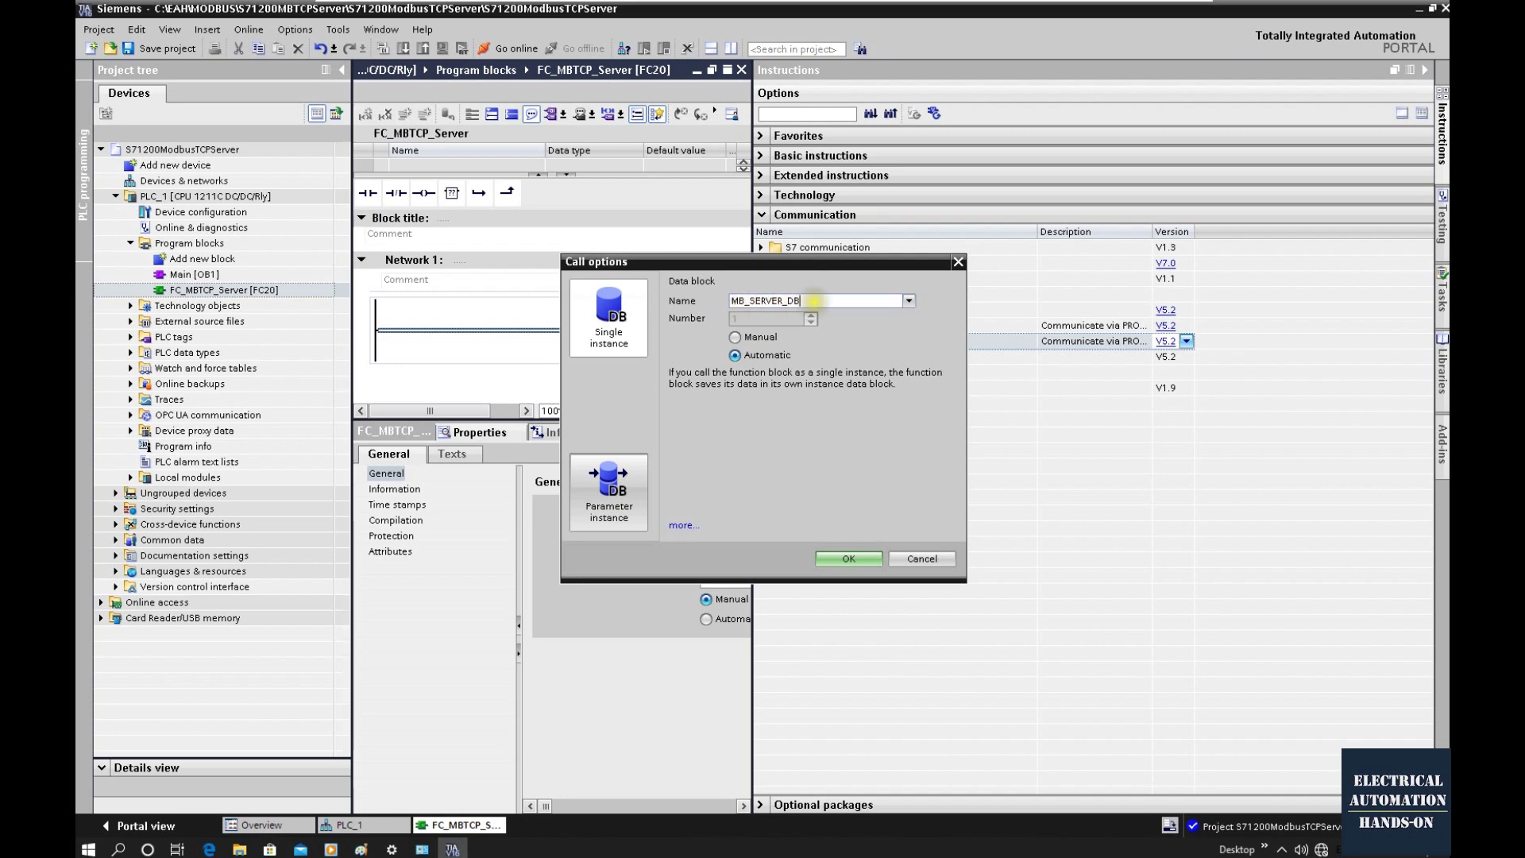
pyautogui.click(741, 301)
pyautogui.write('TCP')
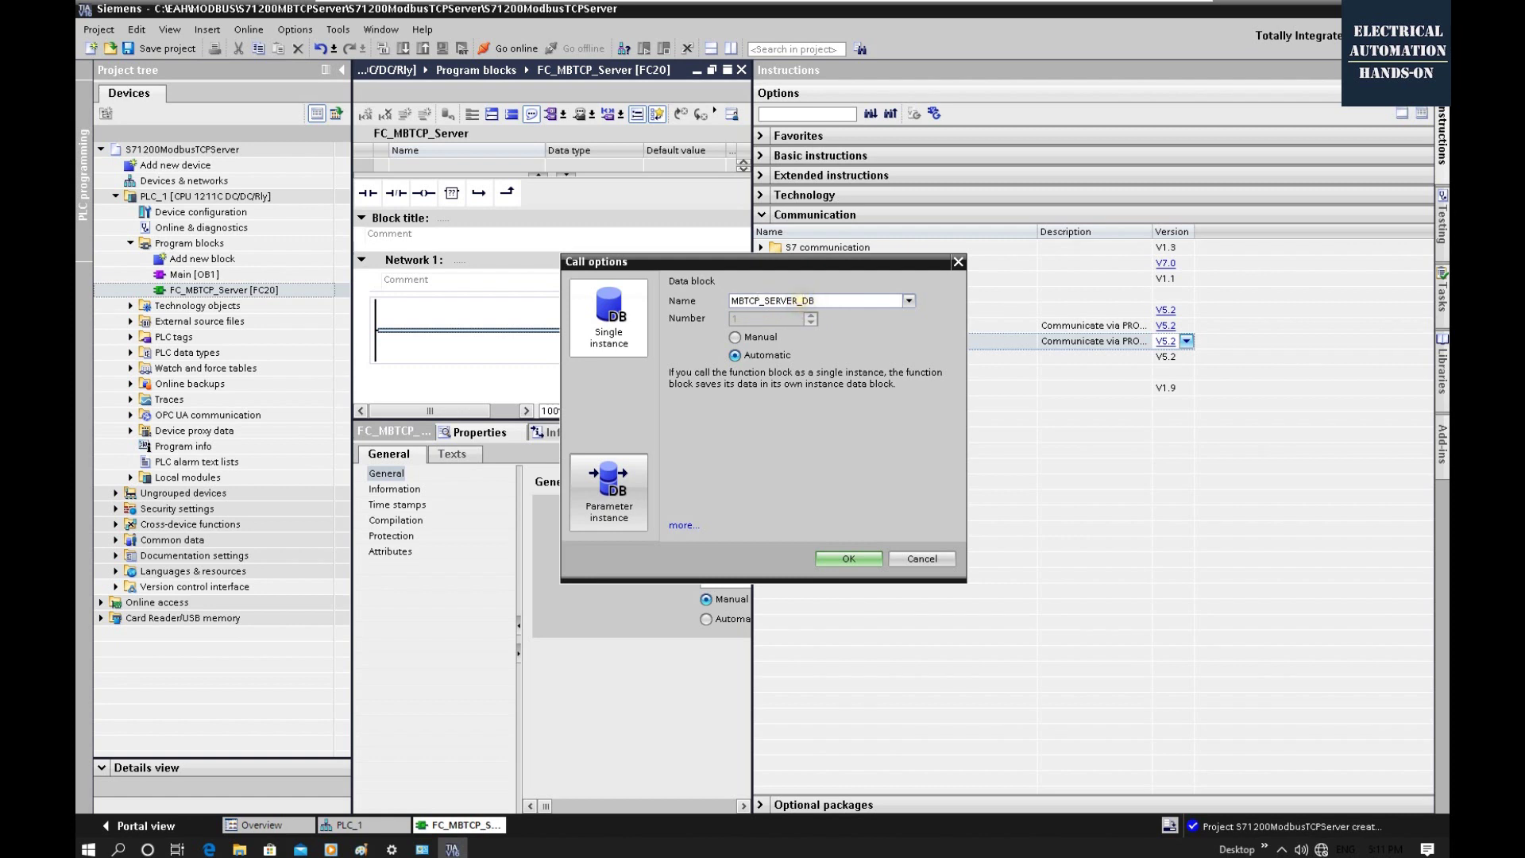
pyautogui.click(735, 337)
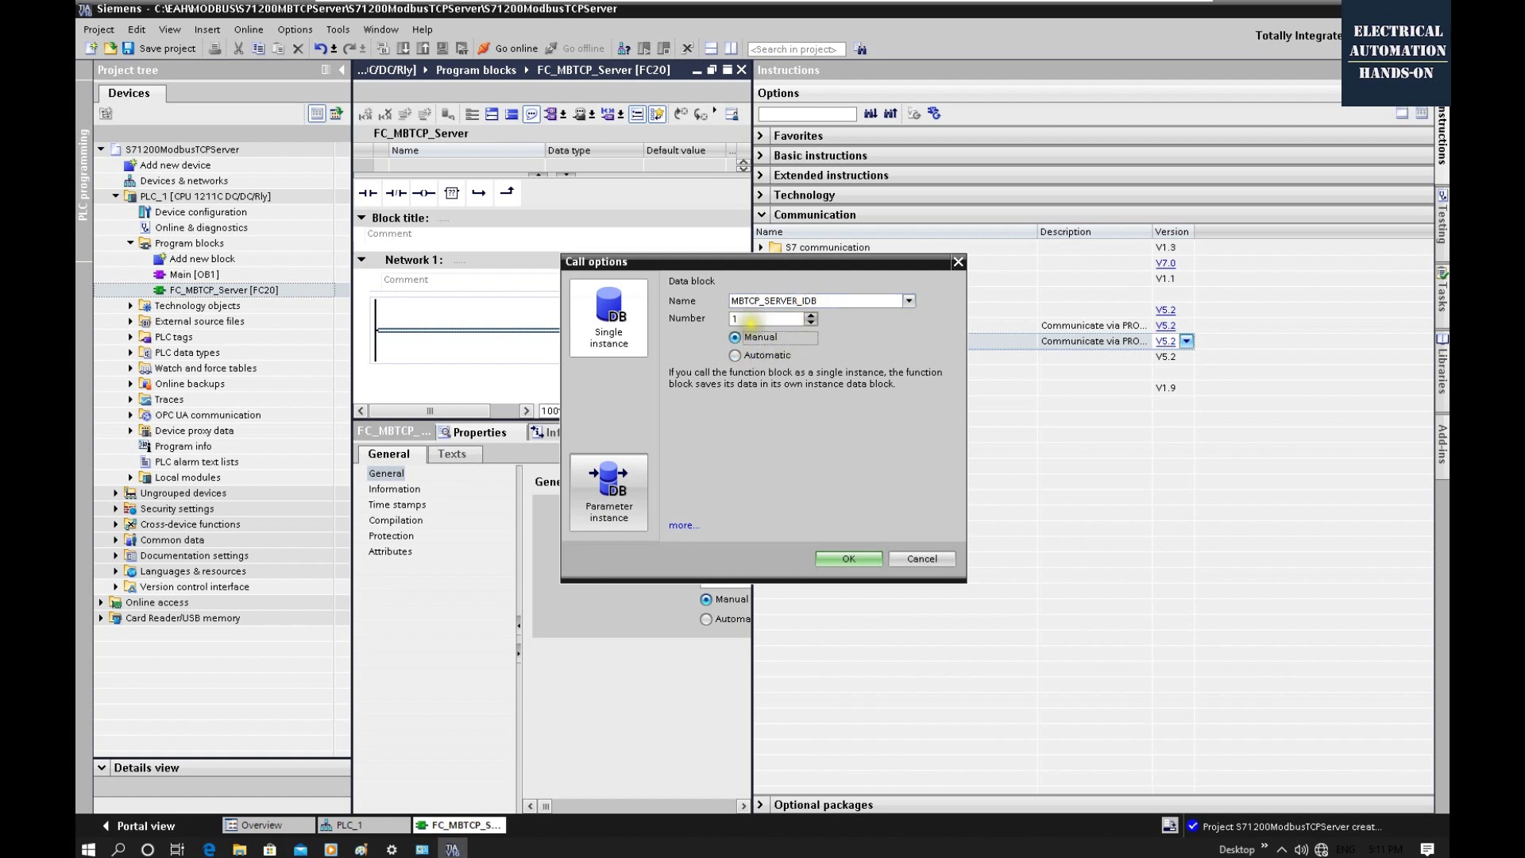
pyautogui.doubleClick(735, 319)
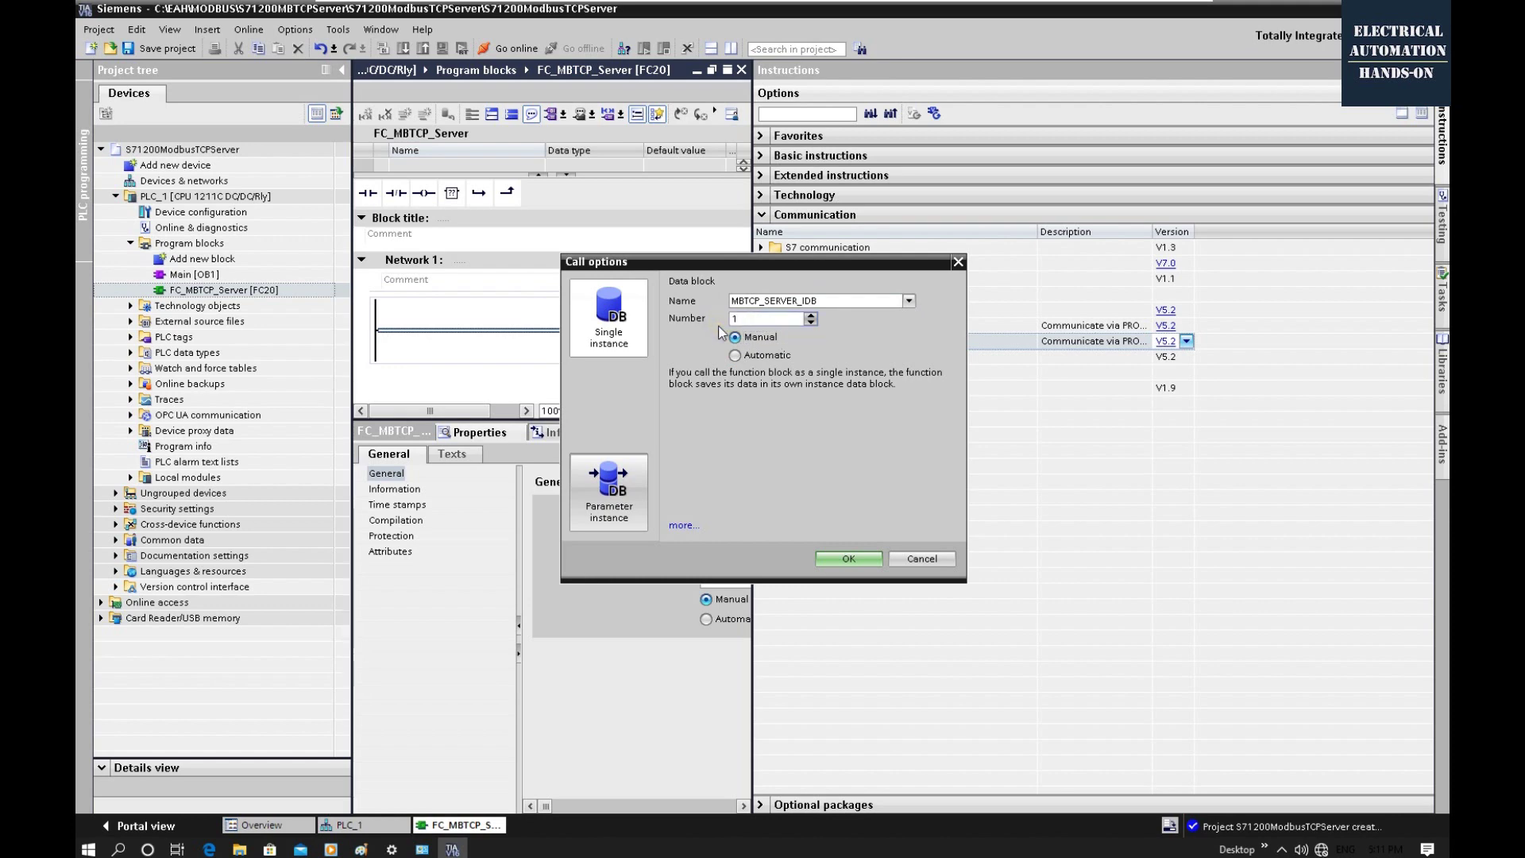
pyautogui.write('121')
pyautogui.click(616, 337)
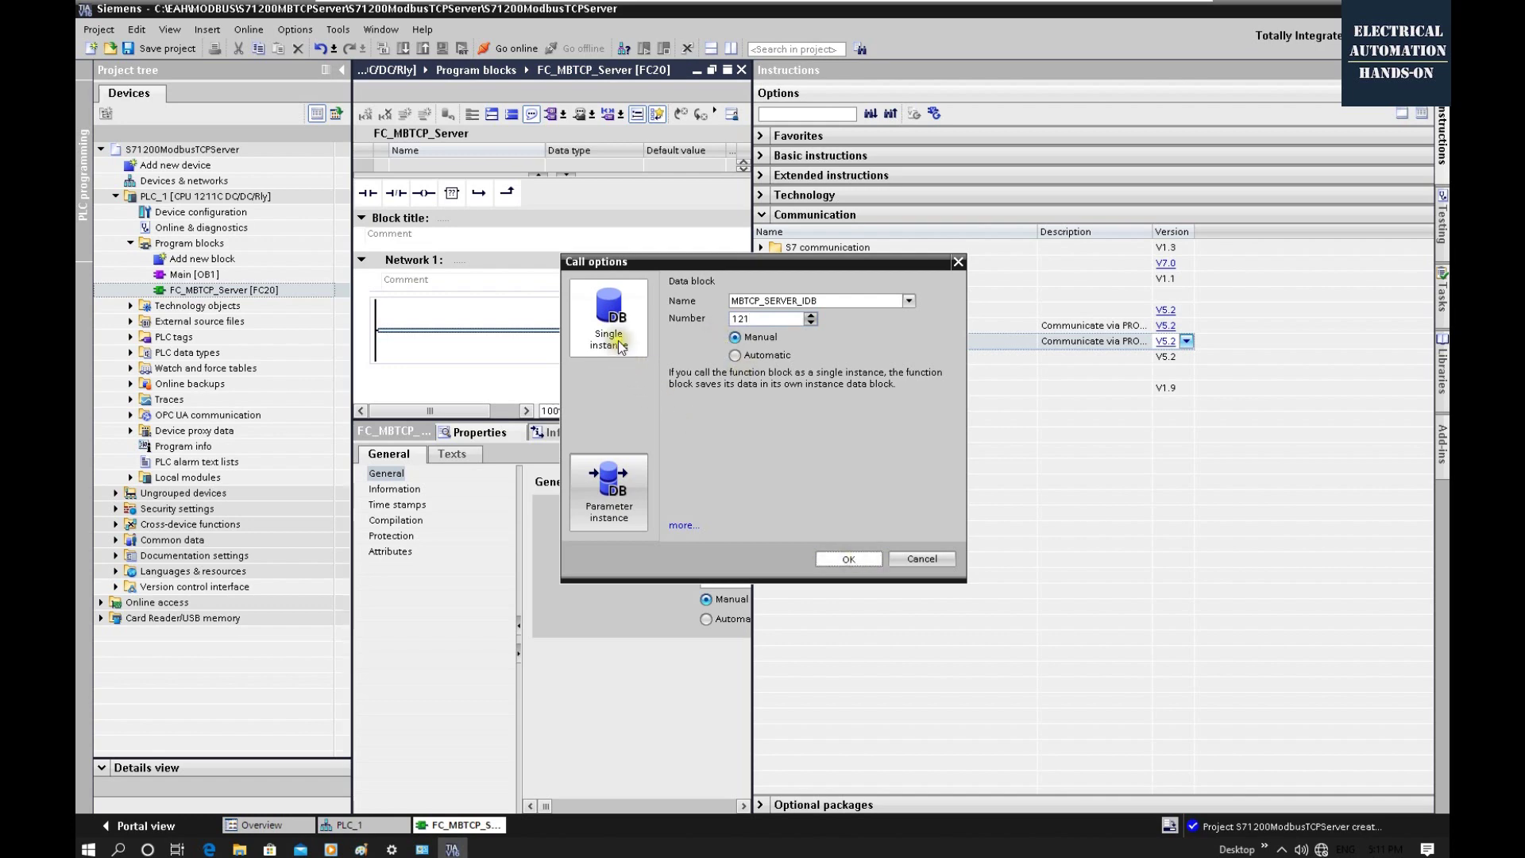
pyautogui.click(852, 559)
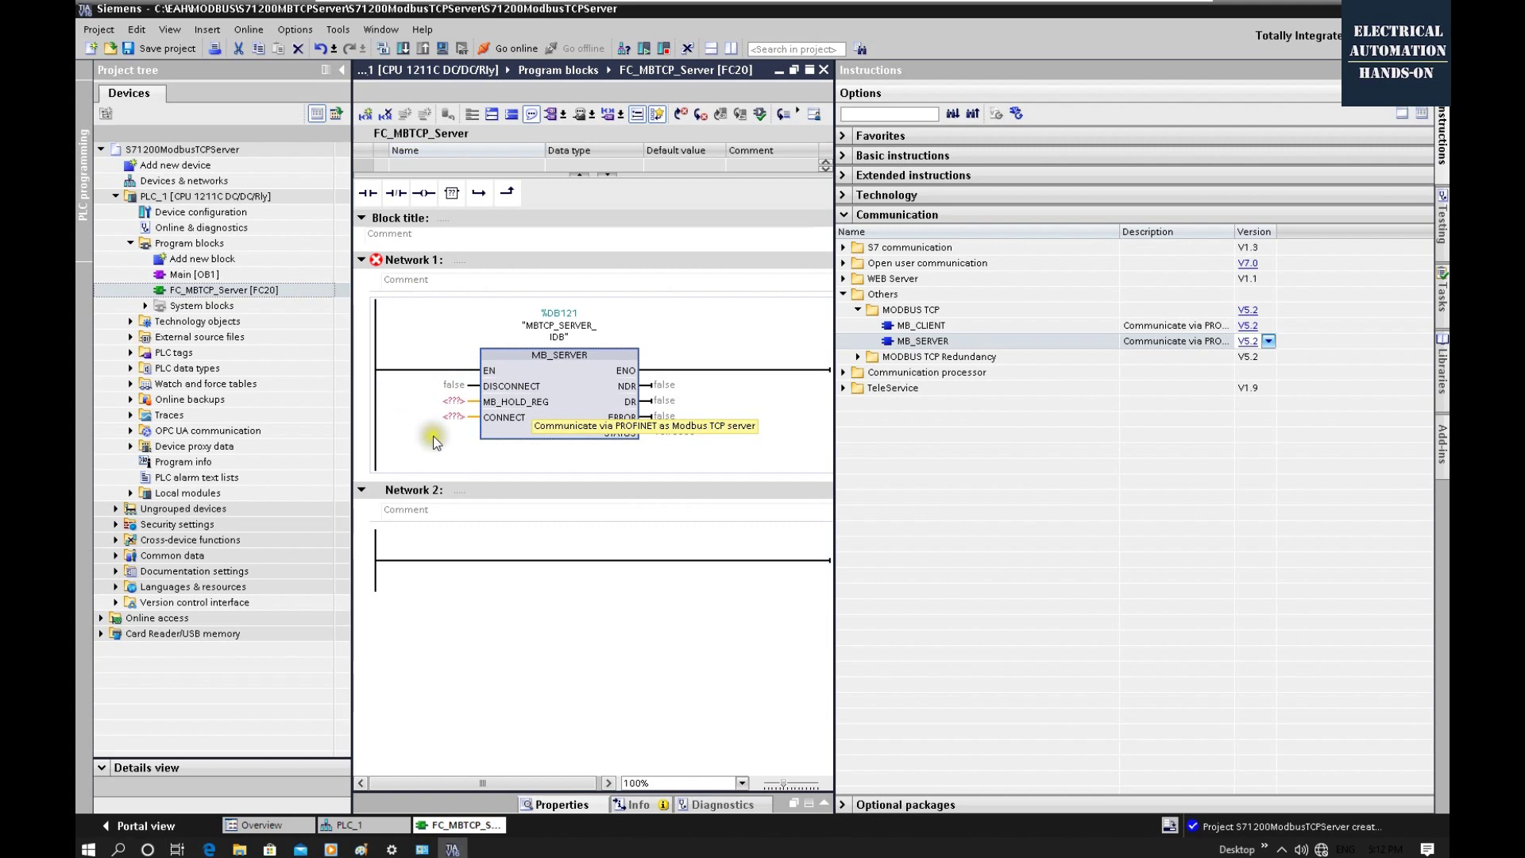
pyautogui.click(453, 421)
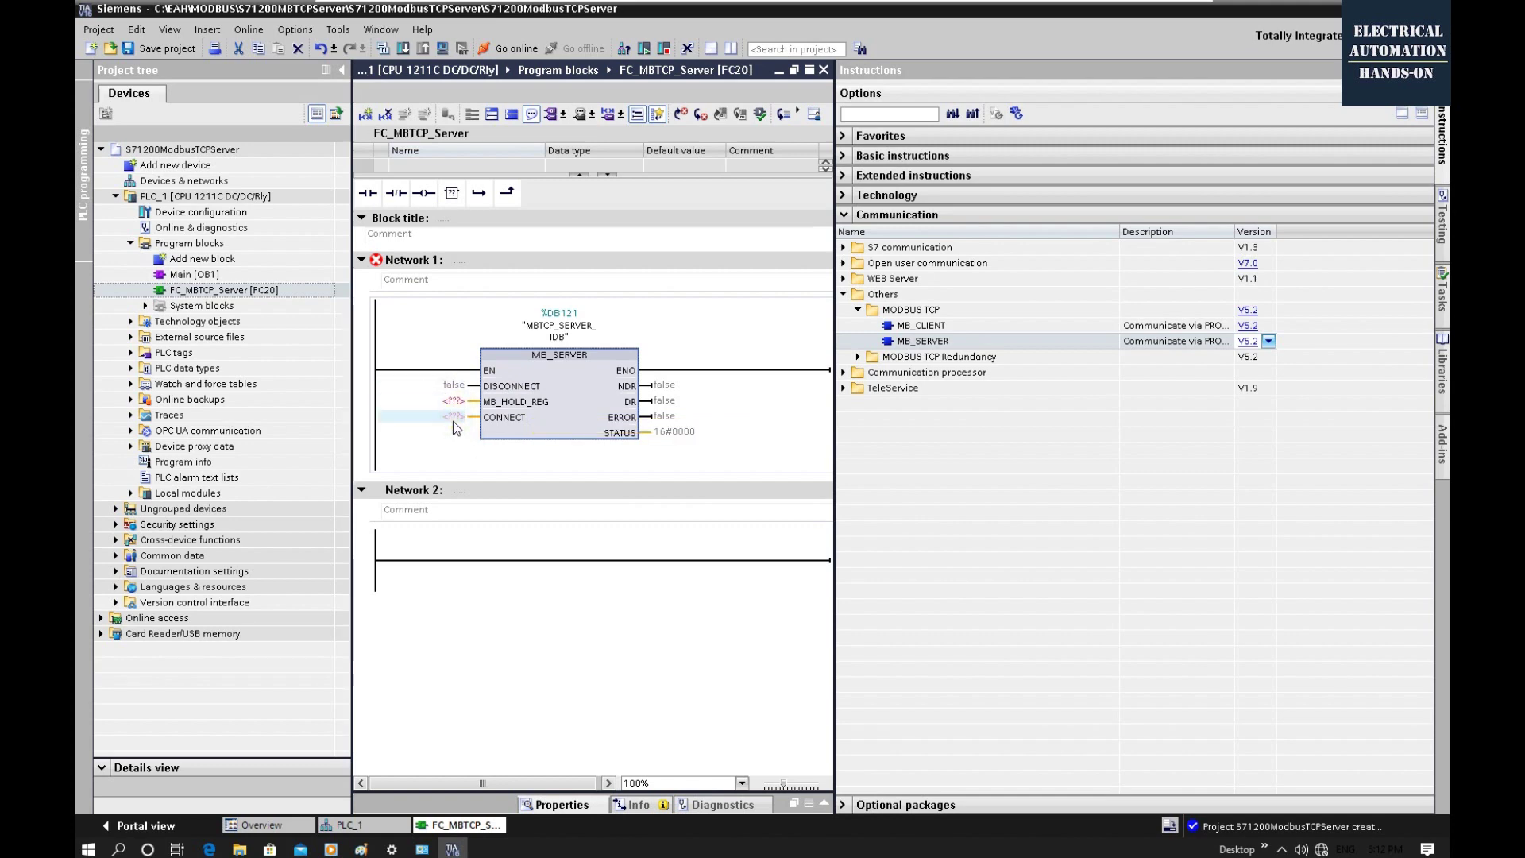
pyautogui.click(438, 451)
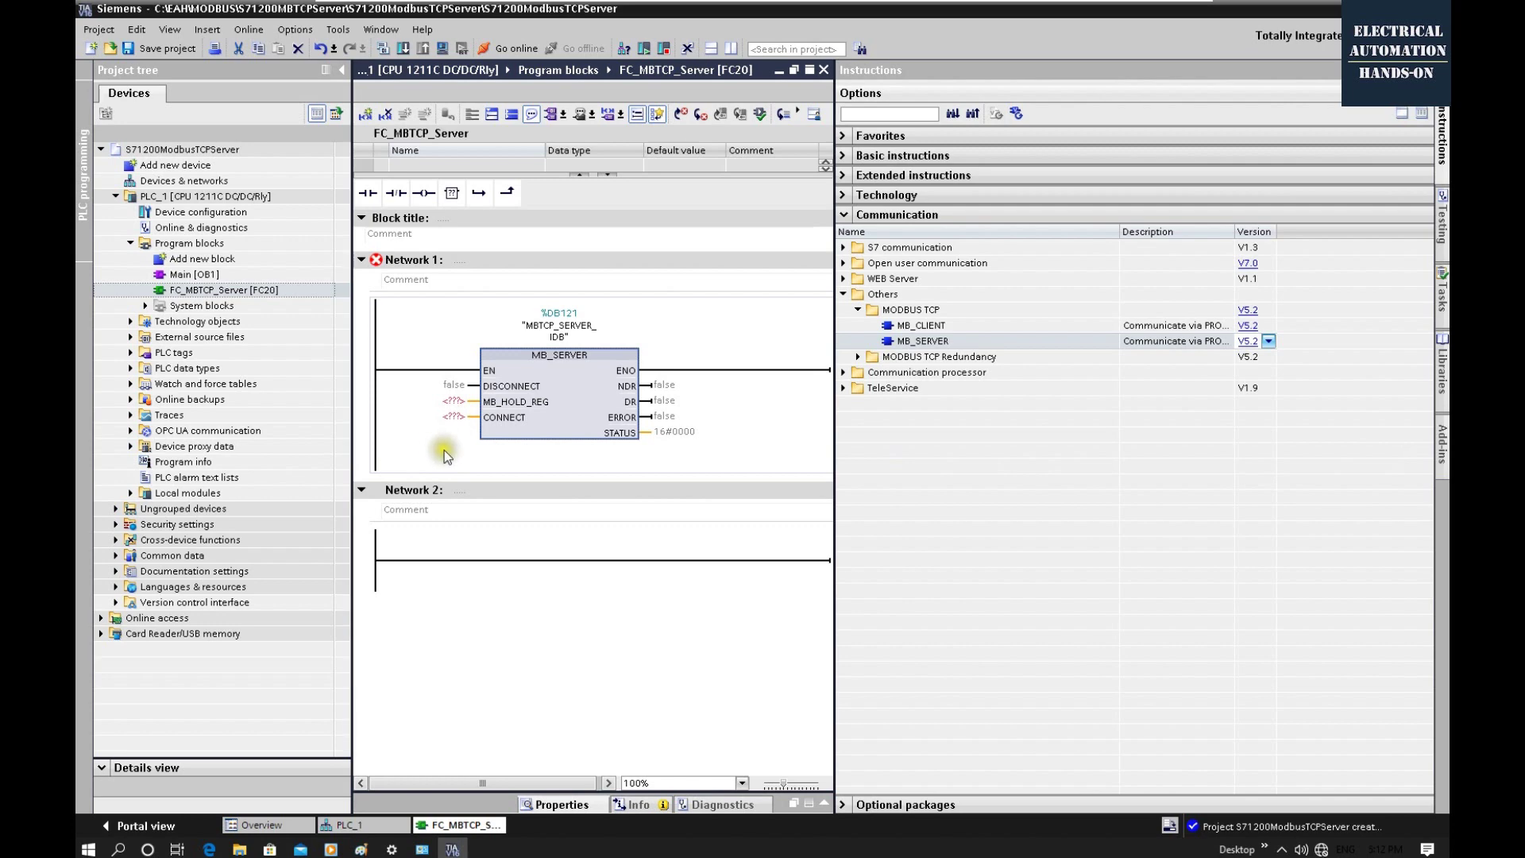
pyautogui.click(496, 425)
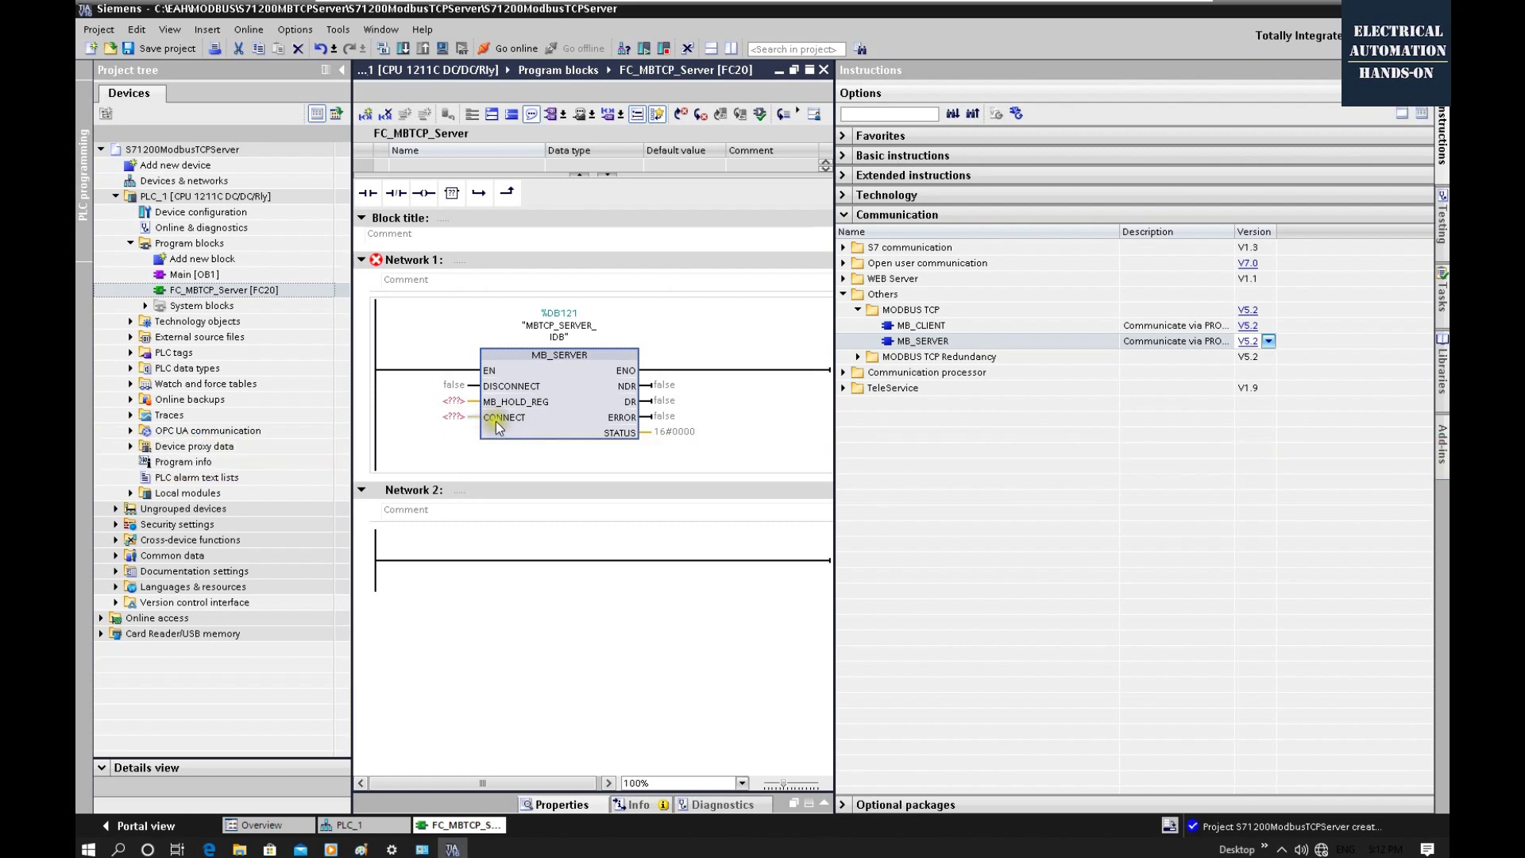
# - Add a global data block named DB_ModbusTCP_Connect with the manual number 20 to PLC_1's program blocks
pyautogui.click(556, 504)
pyautogui.doubleClick(195, 265)
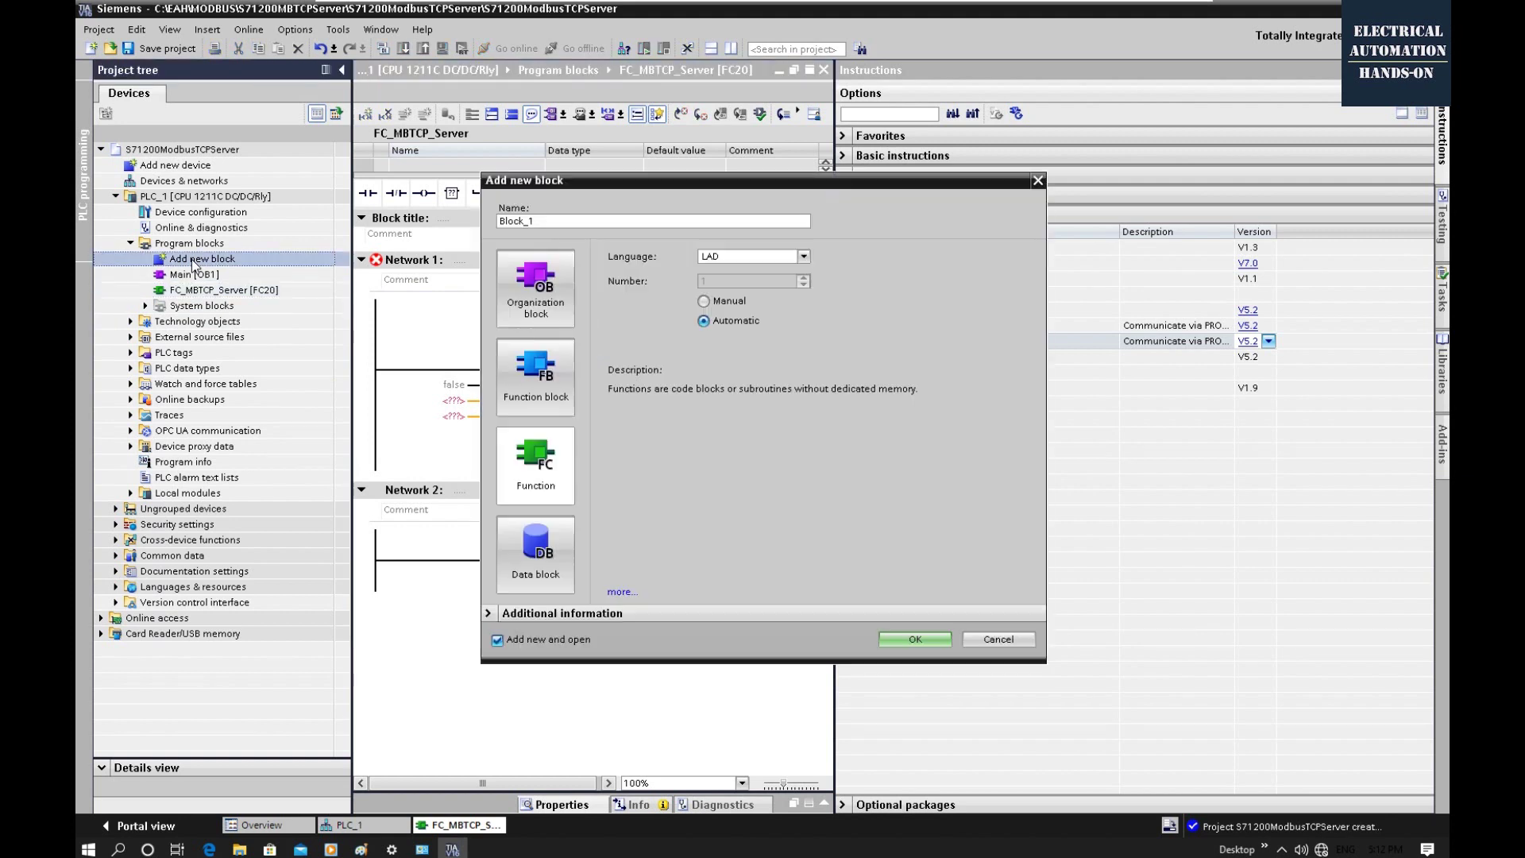
pyautogui.click(548, 578)
pyautogui.moveTo(591, 220); pyautogui.dragTo(455, 212)
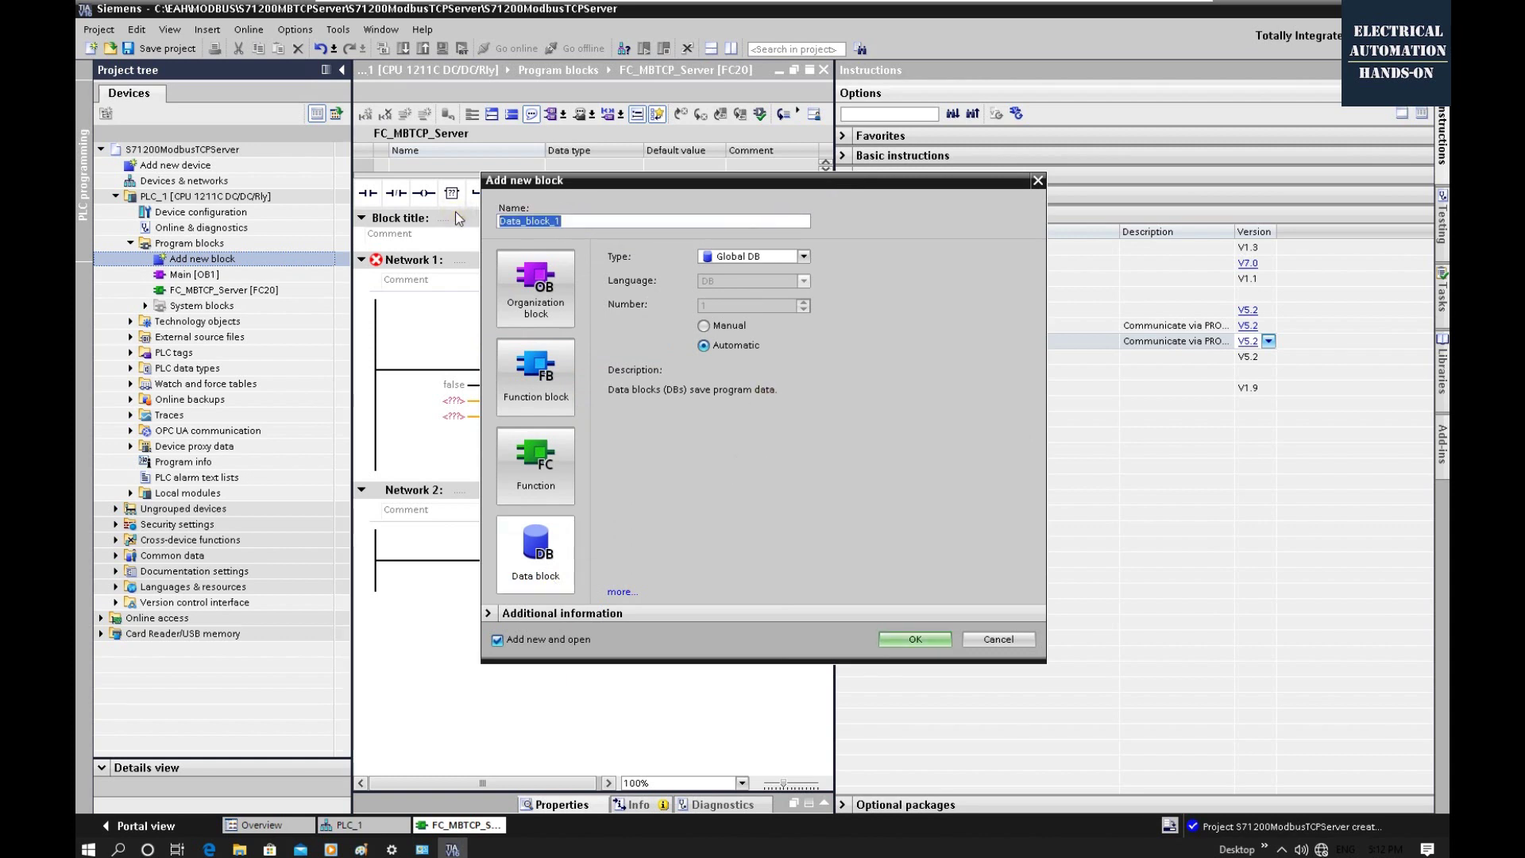
pyautogui.write('DB_ModbusTCP_')
pyautogui.write('Connect')
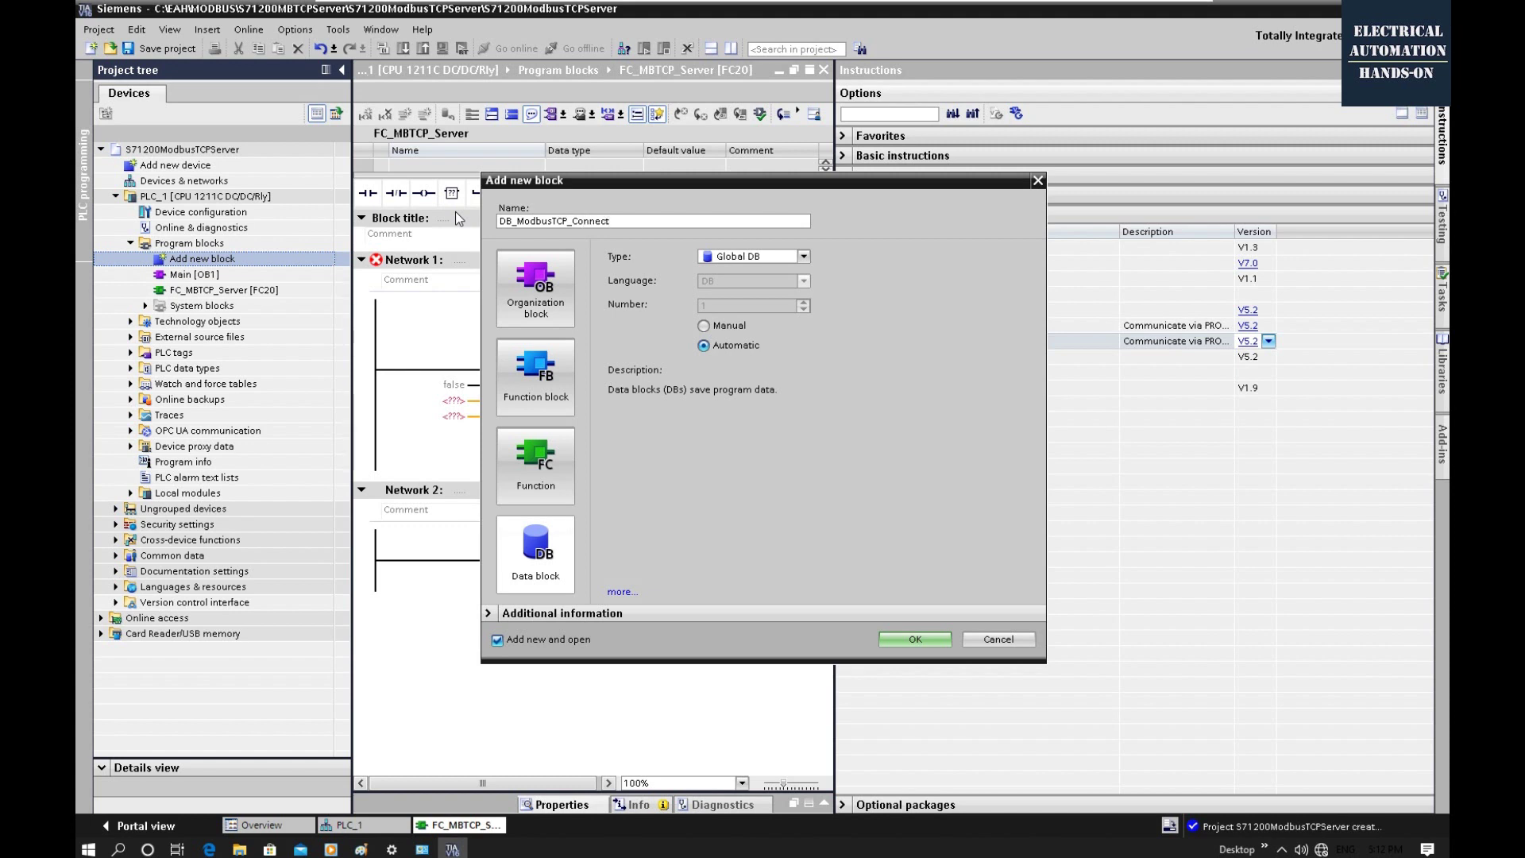
pyautogui.click(712, 326)
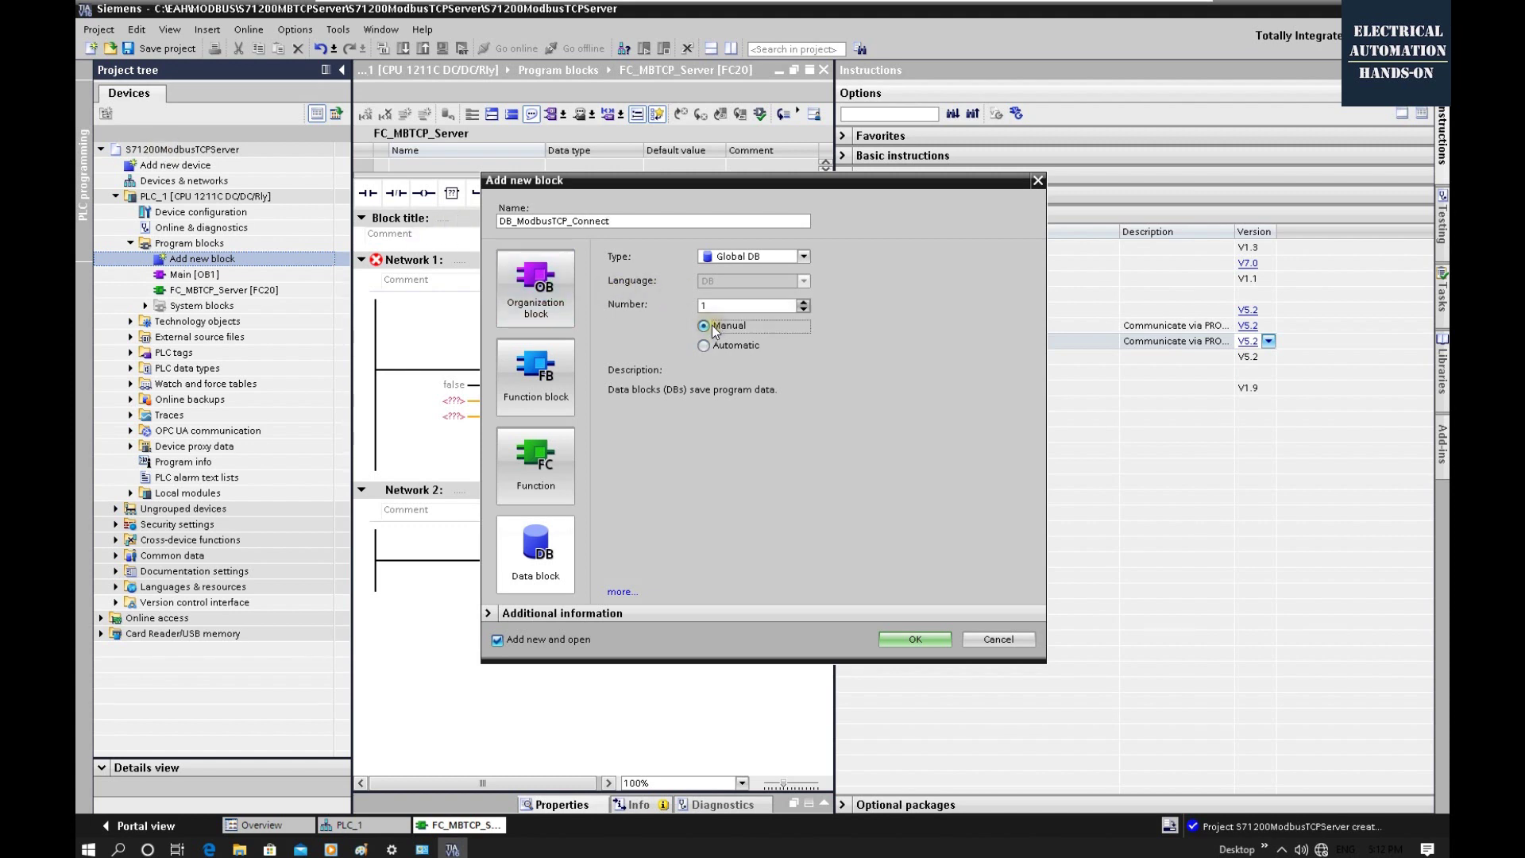
pyautogui.click(707, 305)
pyautogui.press('BackSpace')
pyautogui.write('20')
pyautogui.click(920, 642)
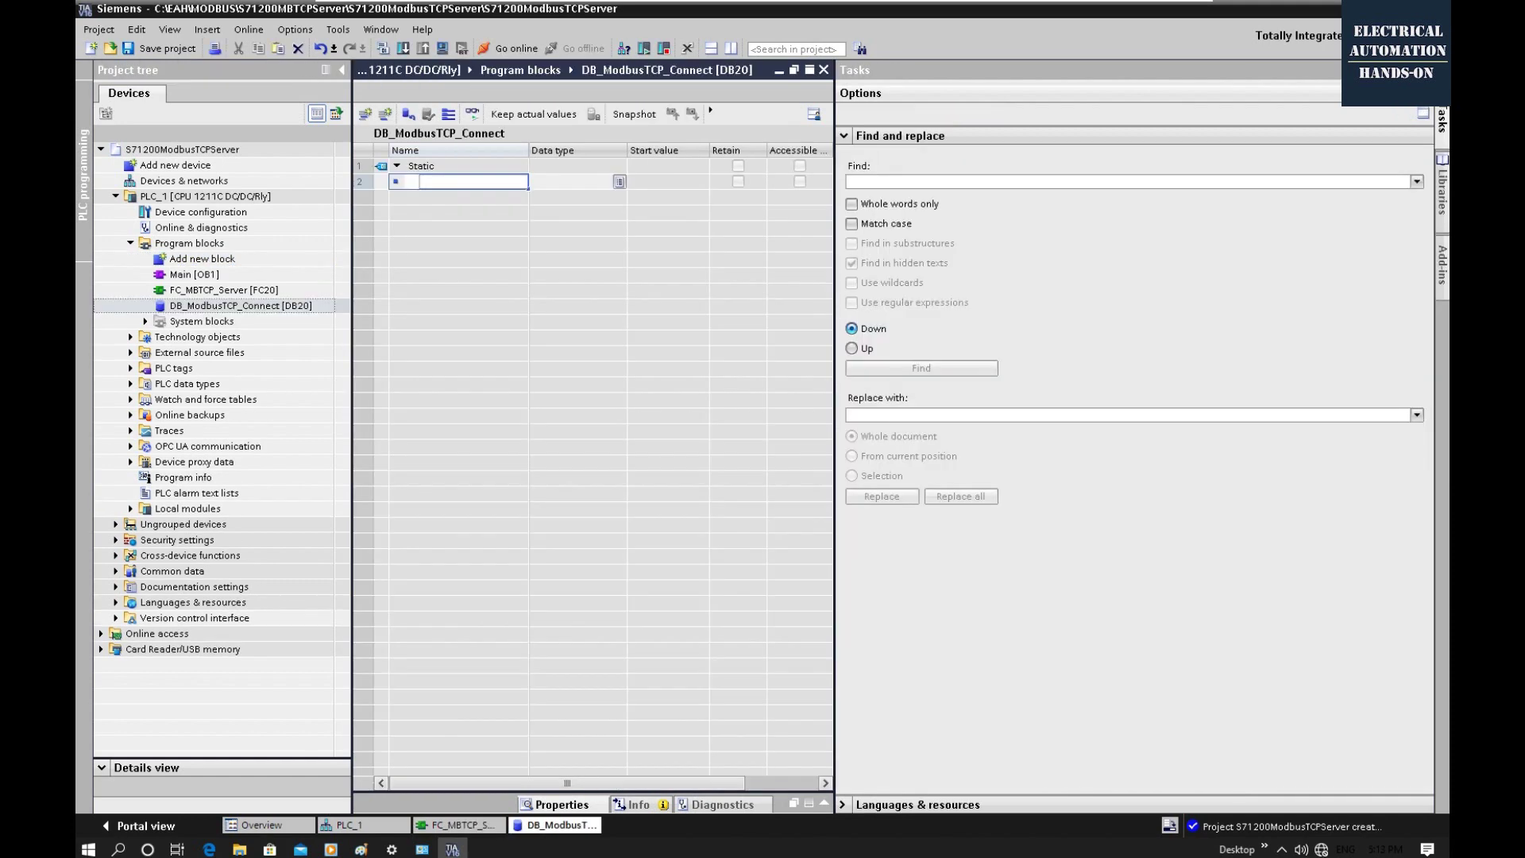
# - Create a static variable named MBTCPServer with the data type TCON_IP_v4 in DB_ModbusTCP_Connect
pyautogui.write('MBTCPServer')
pyautogui.click(548, 180)
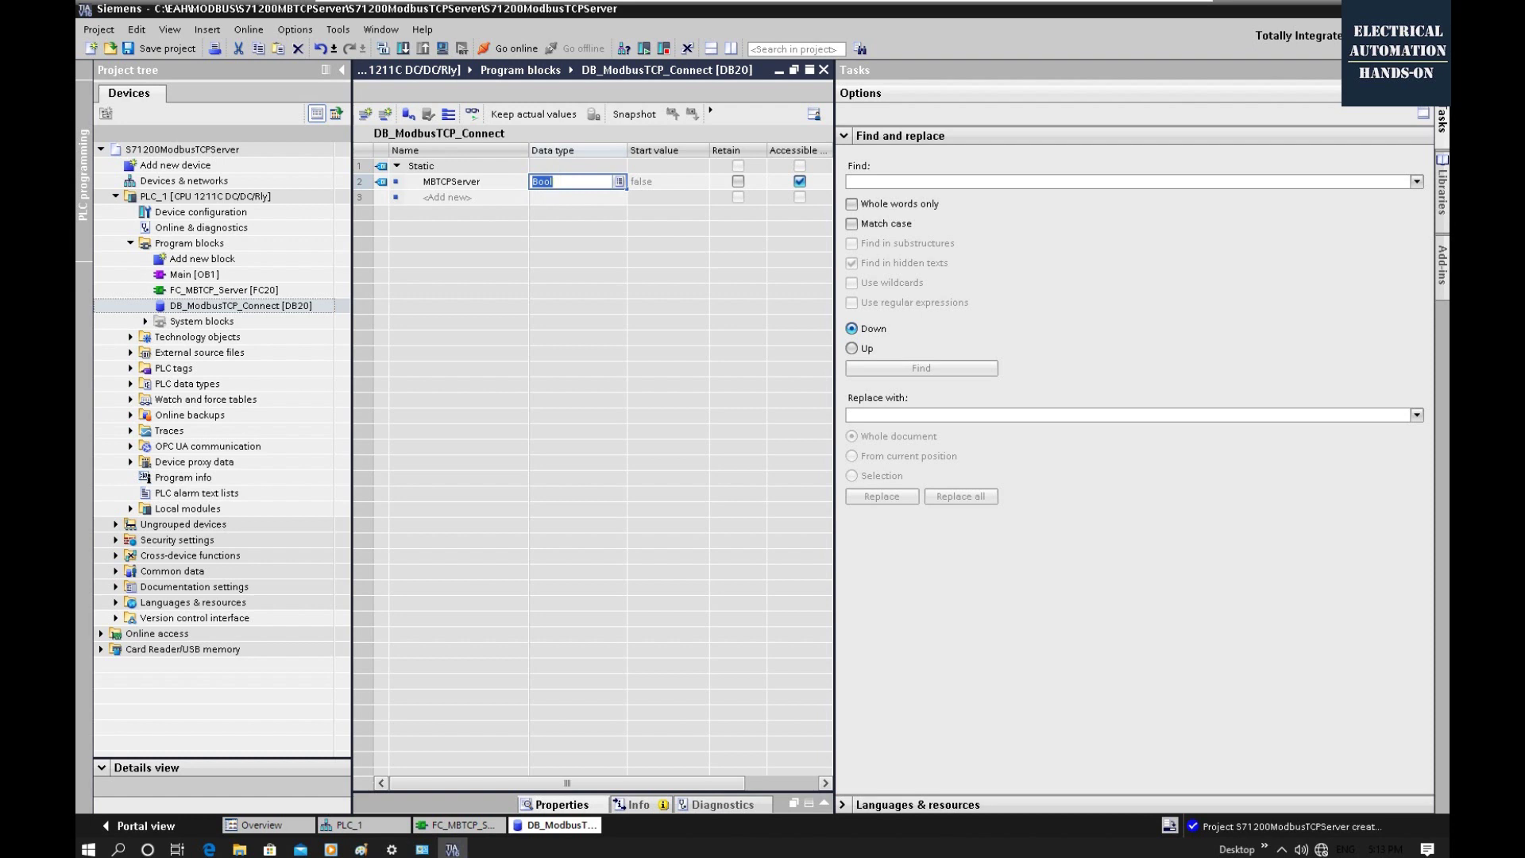
pyautogui.write('TCON_IP_V')
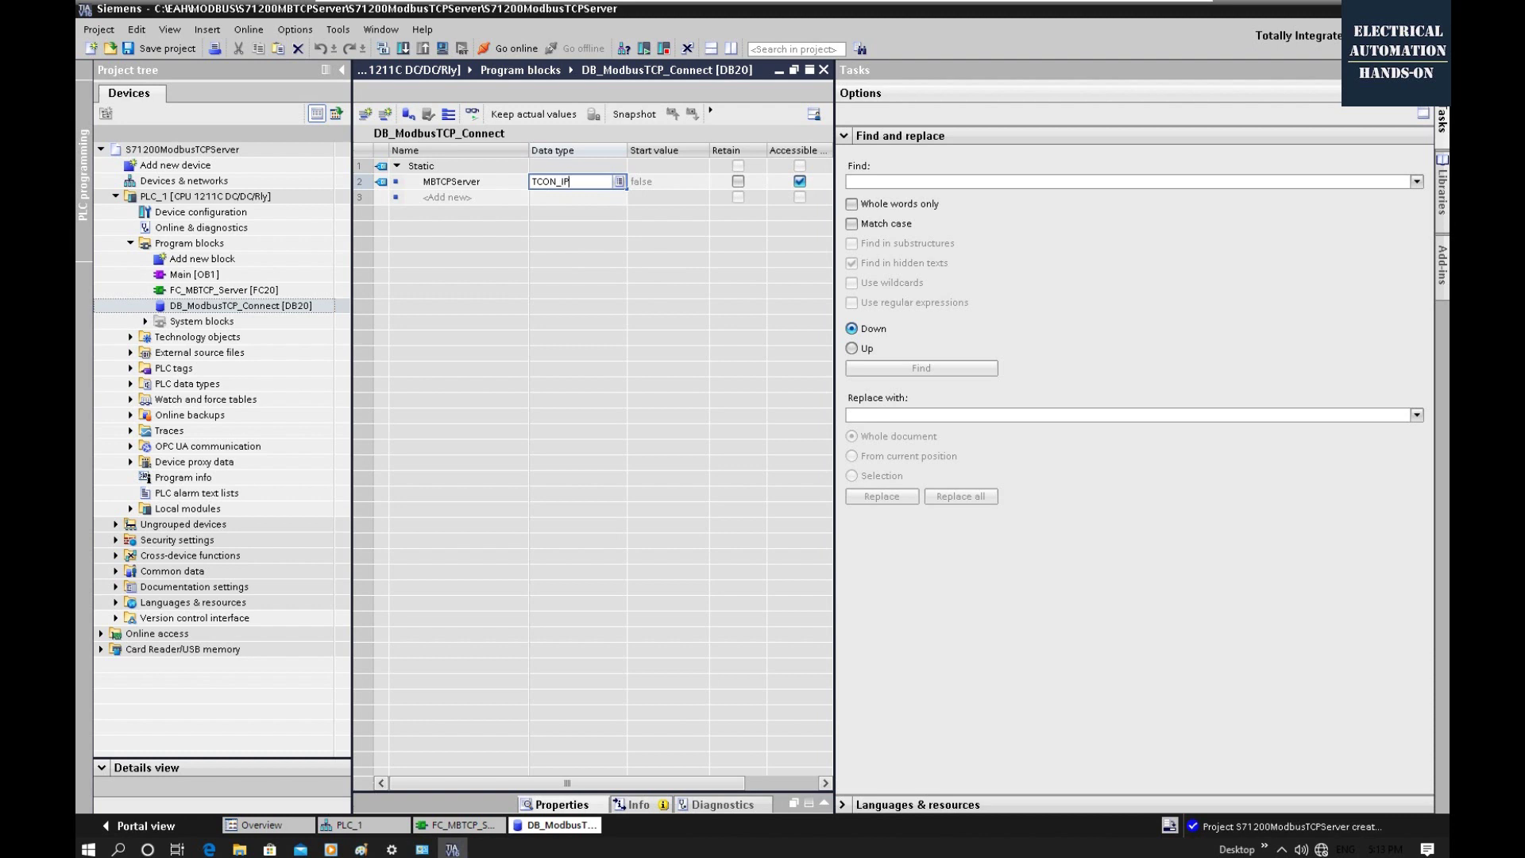
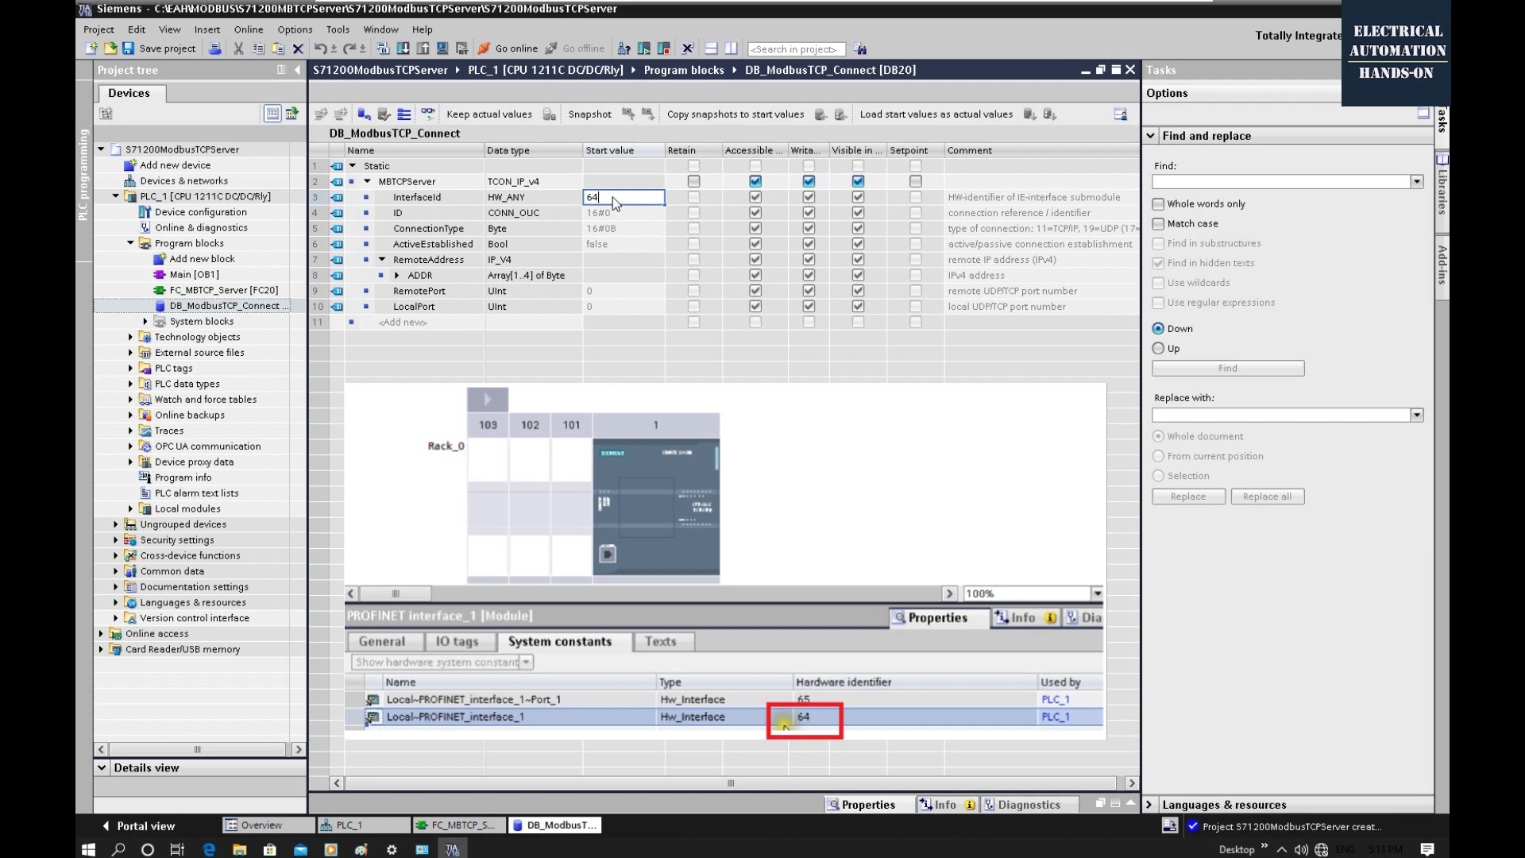
# - Set the start values of the MBTCPServer structure to 64 for InterfaceId and 16#01 for ID
pyautogui.click(615, 213)
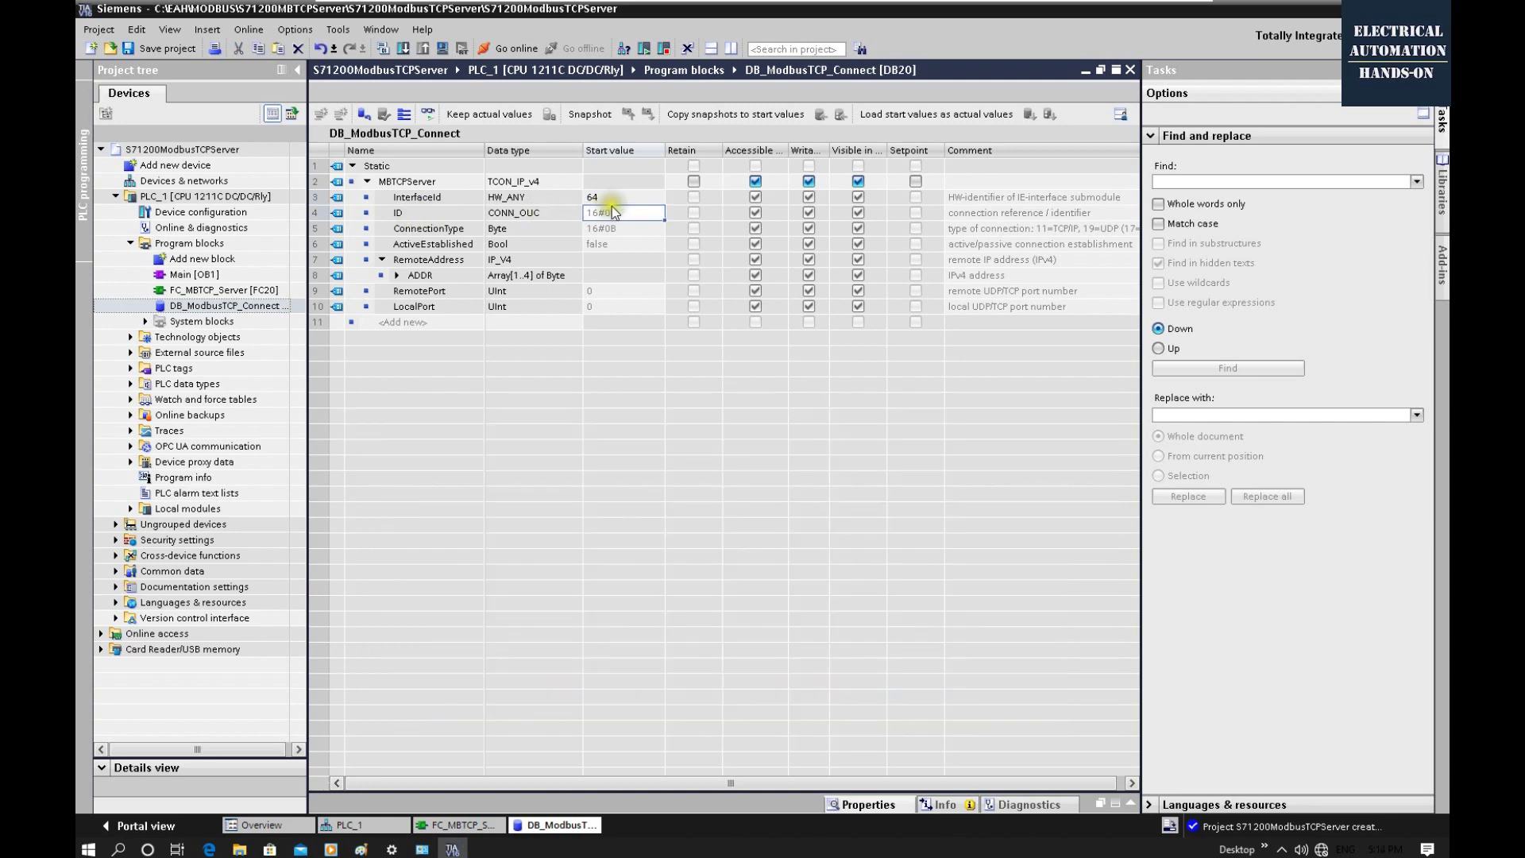
pyautogui.click(609, 213)
pyautogui.doubleClick(609, 213)
pyautogui.write('01')
pyautogui.press('Return')
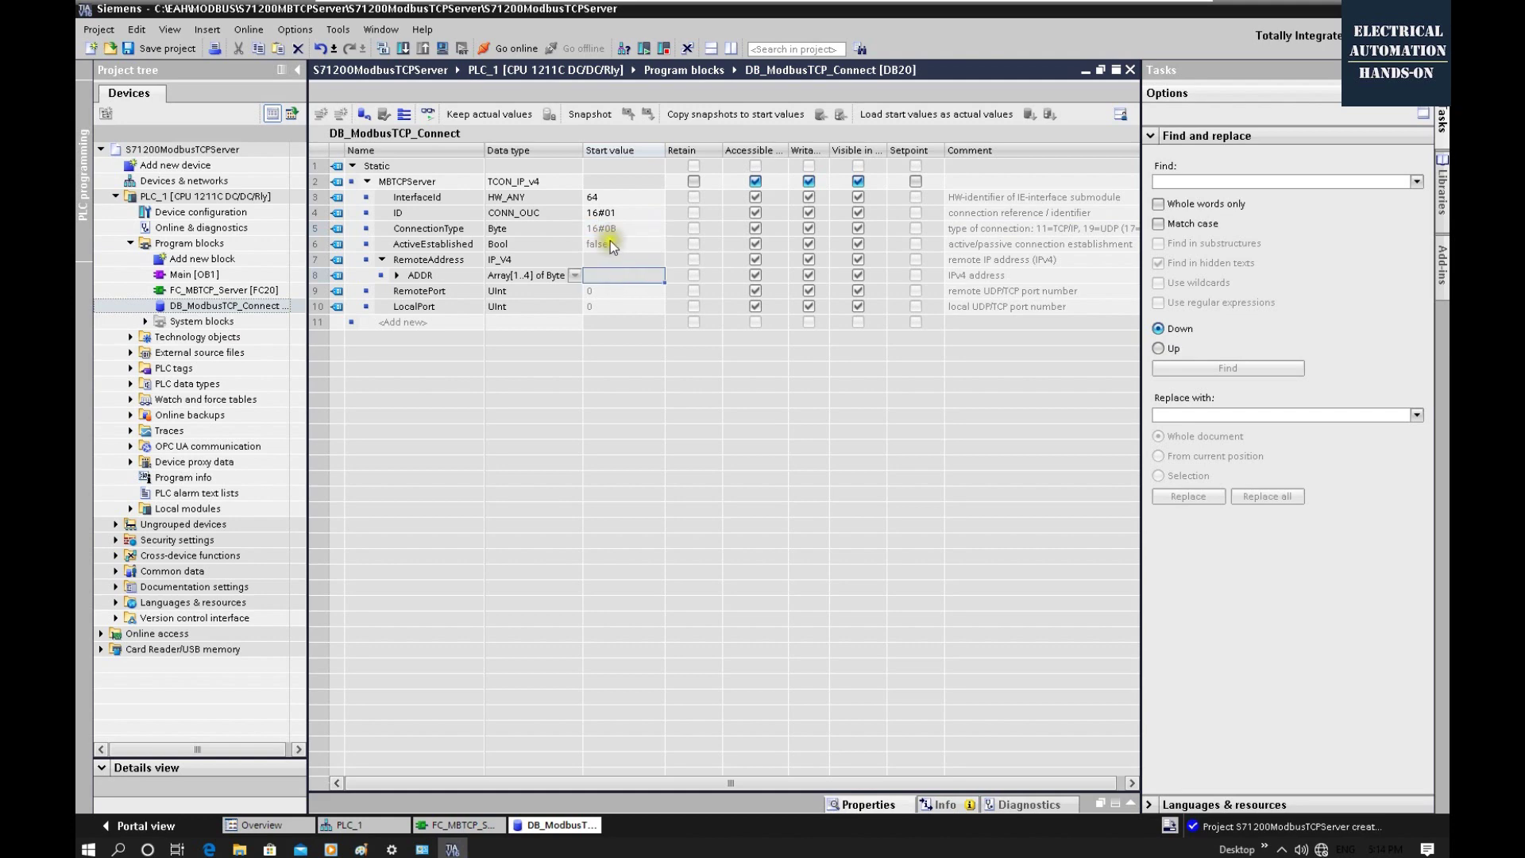
# - Check the start values of ConnectionType, ActiveEstablished, the RemoteAddress ADDR bytes and RemotePort in the MBTCPServer structure
pyautogui.doubleClick(622, 229)
pyautogui.press('End')
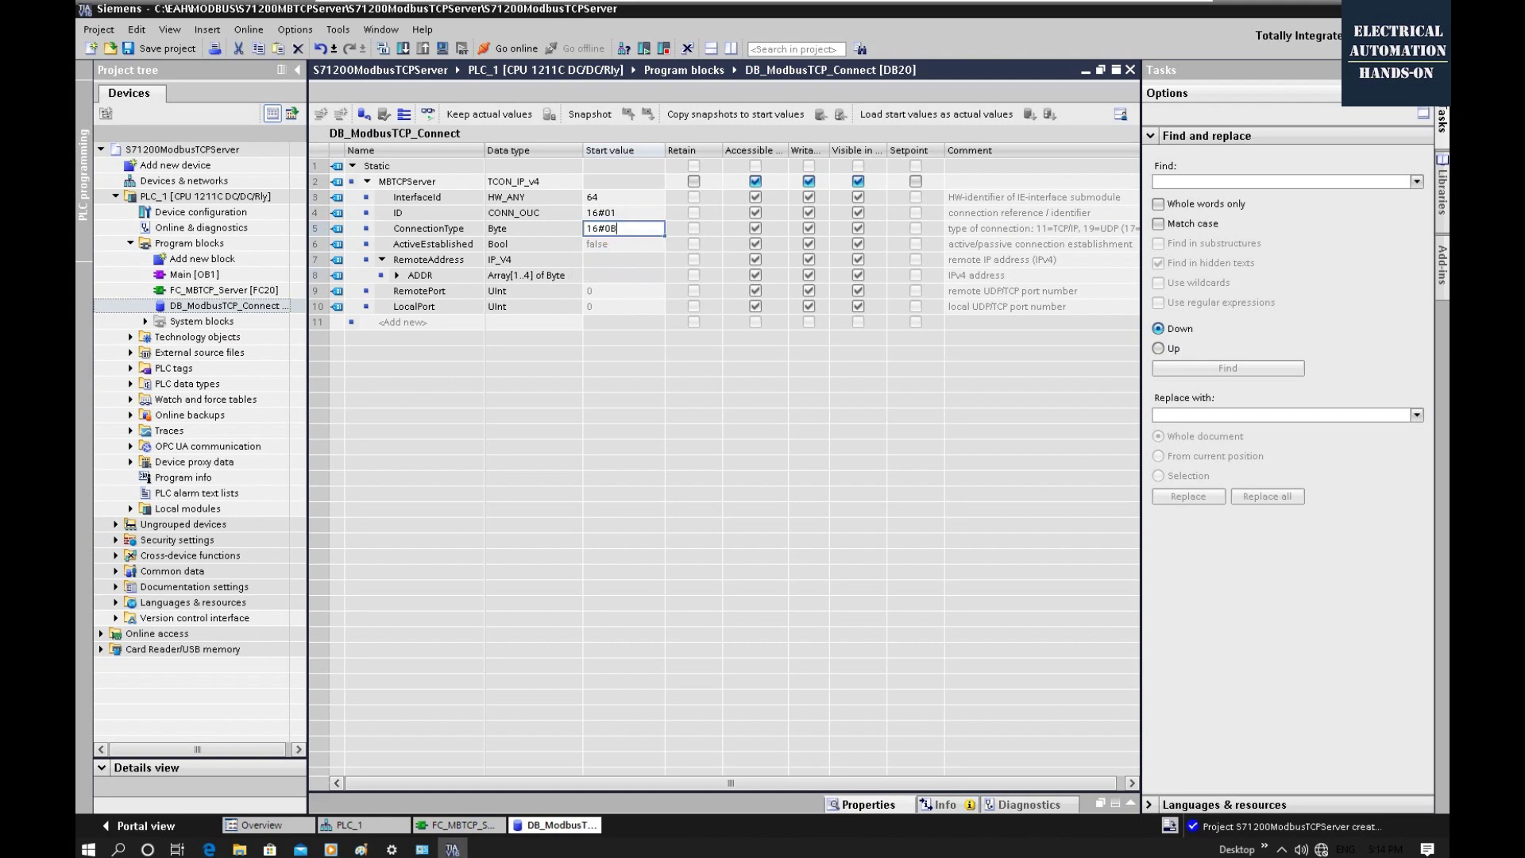
pyautogui.press('Return')
pyautogui.click(431, 246)
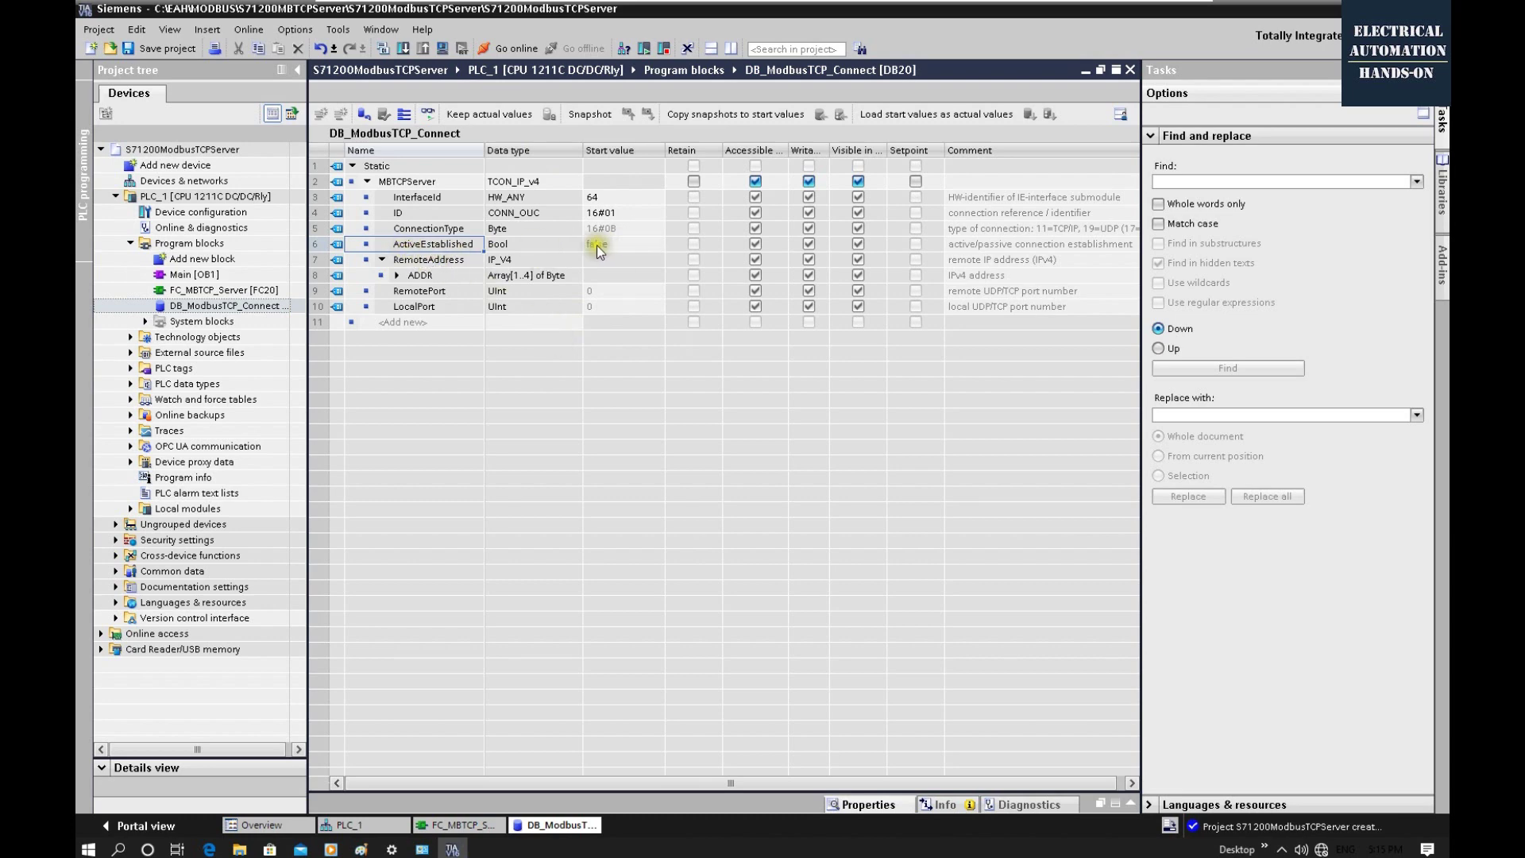
pyautogui.click(391, 261)
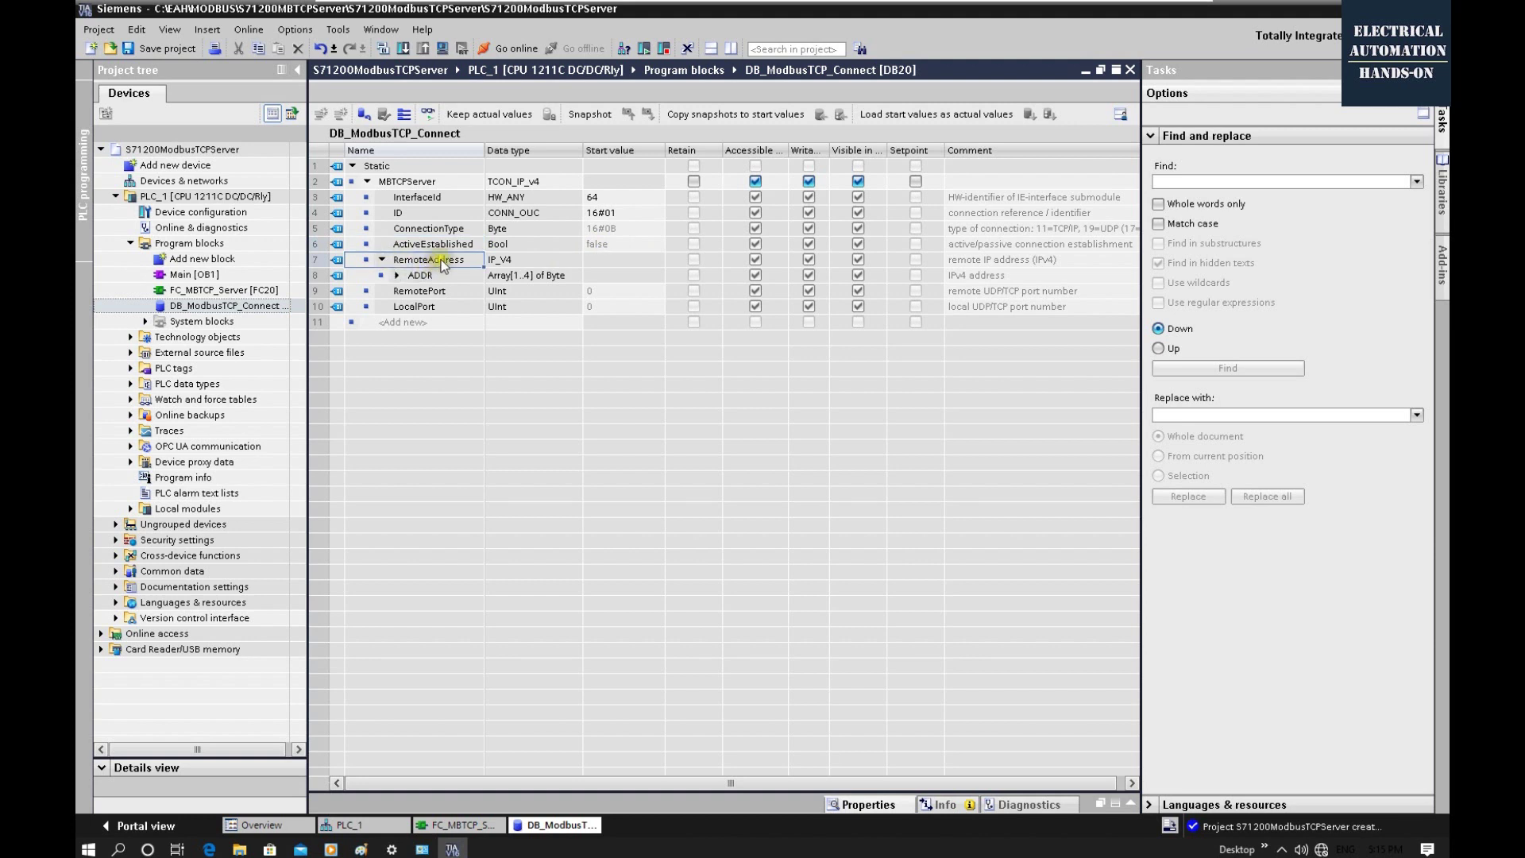
pyautogui.click(397, 275)
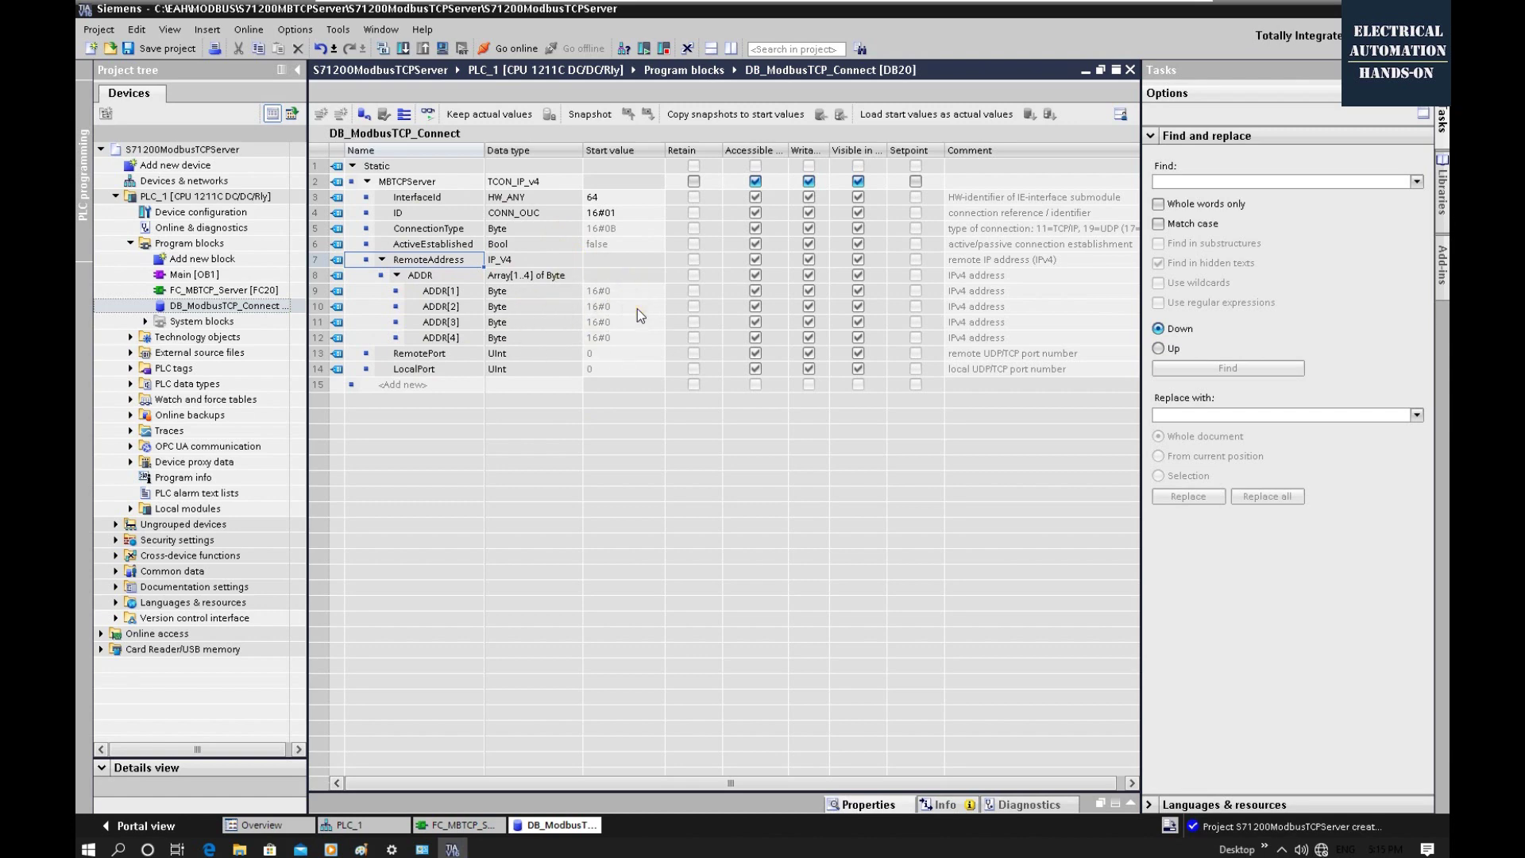
pyautogui.click(411, 357)
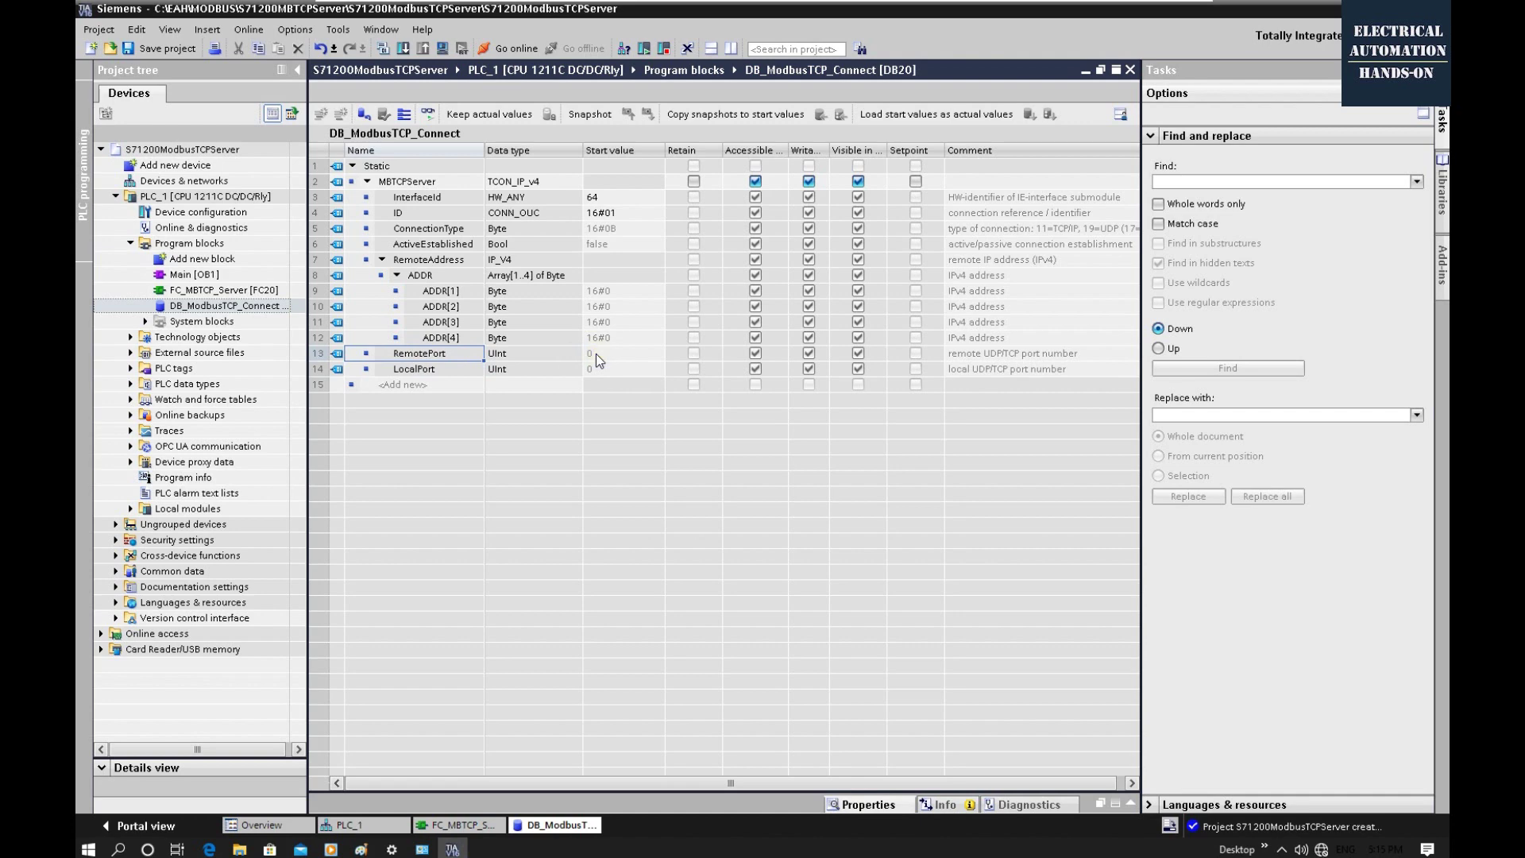
# - Set the start value of LocalPort in the MBTCPServer structure to 502
pyautogui.click(417, 370)
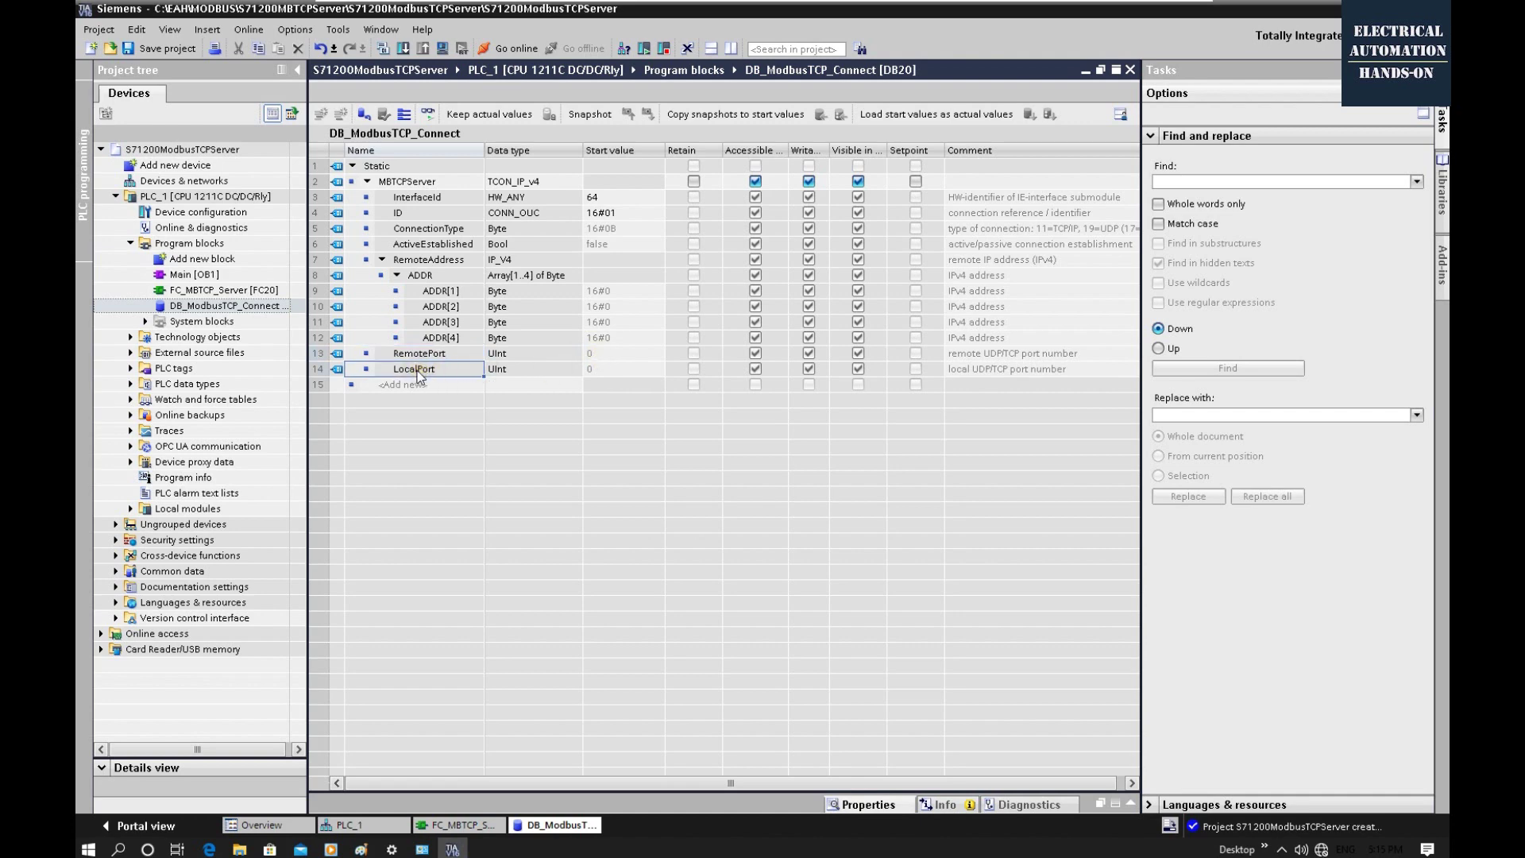
pyautogui.click(595, 370)
pyautogui.write('502')
pyautogui.press('Return')
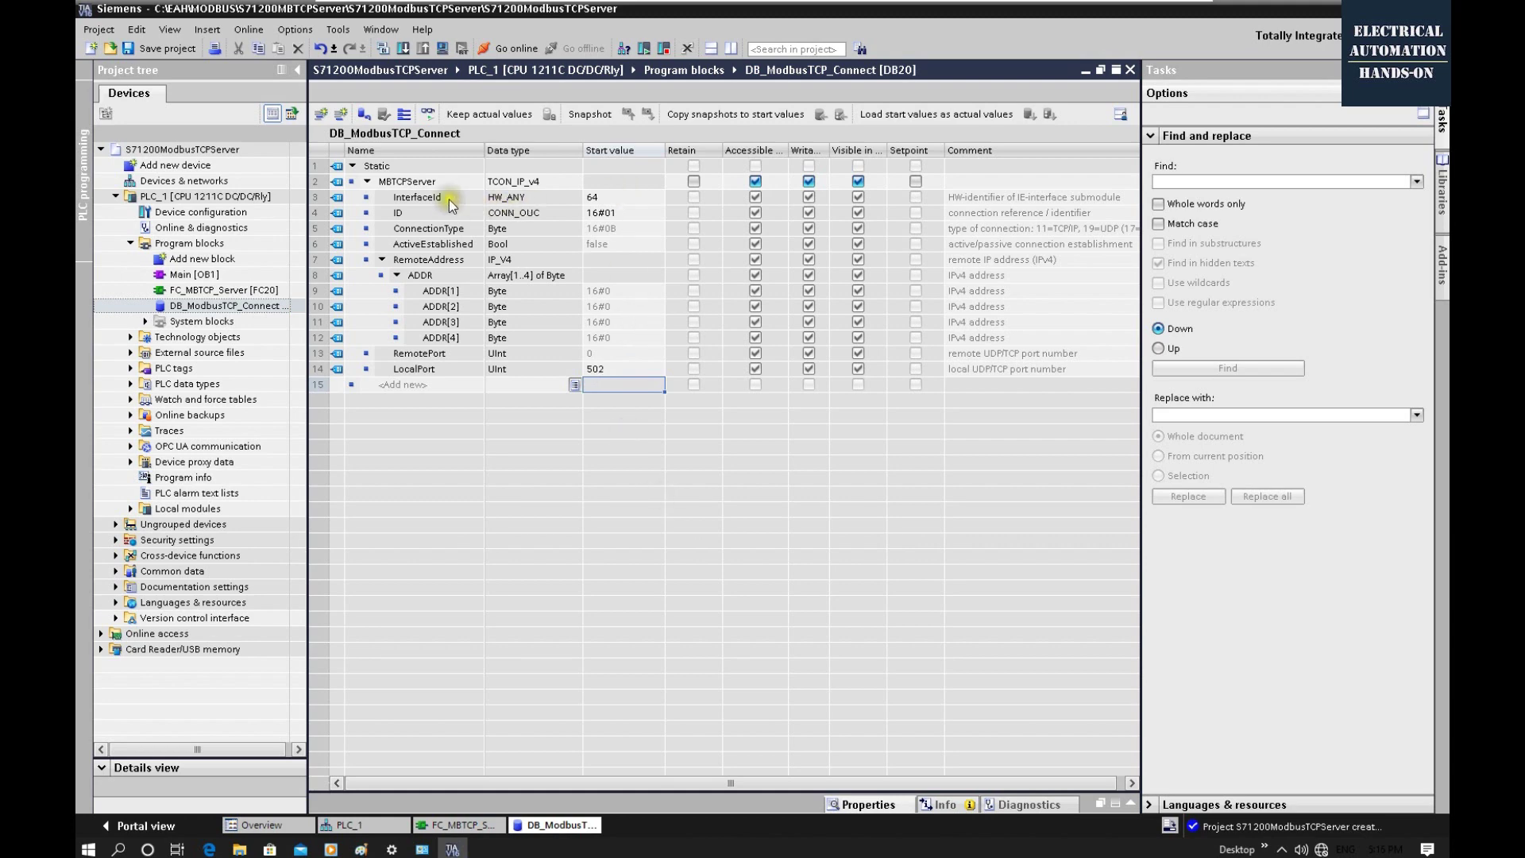
# - Review the start values of InterfaceId, ID, ConnectionType and LocalPort in the MBTCPServer structure
pyautogui.click(420, 199)
pyautogui.click(414, 213)
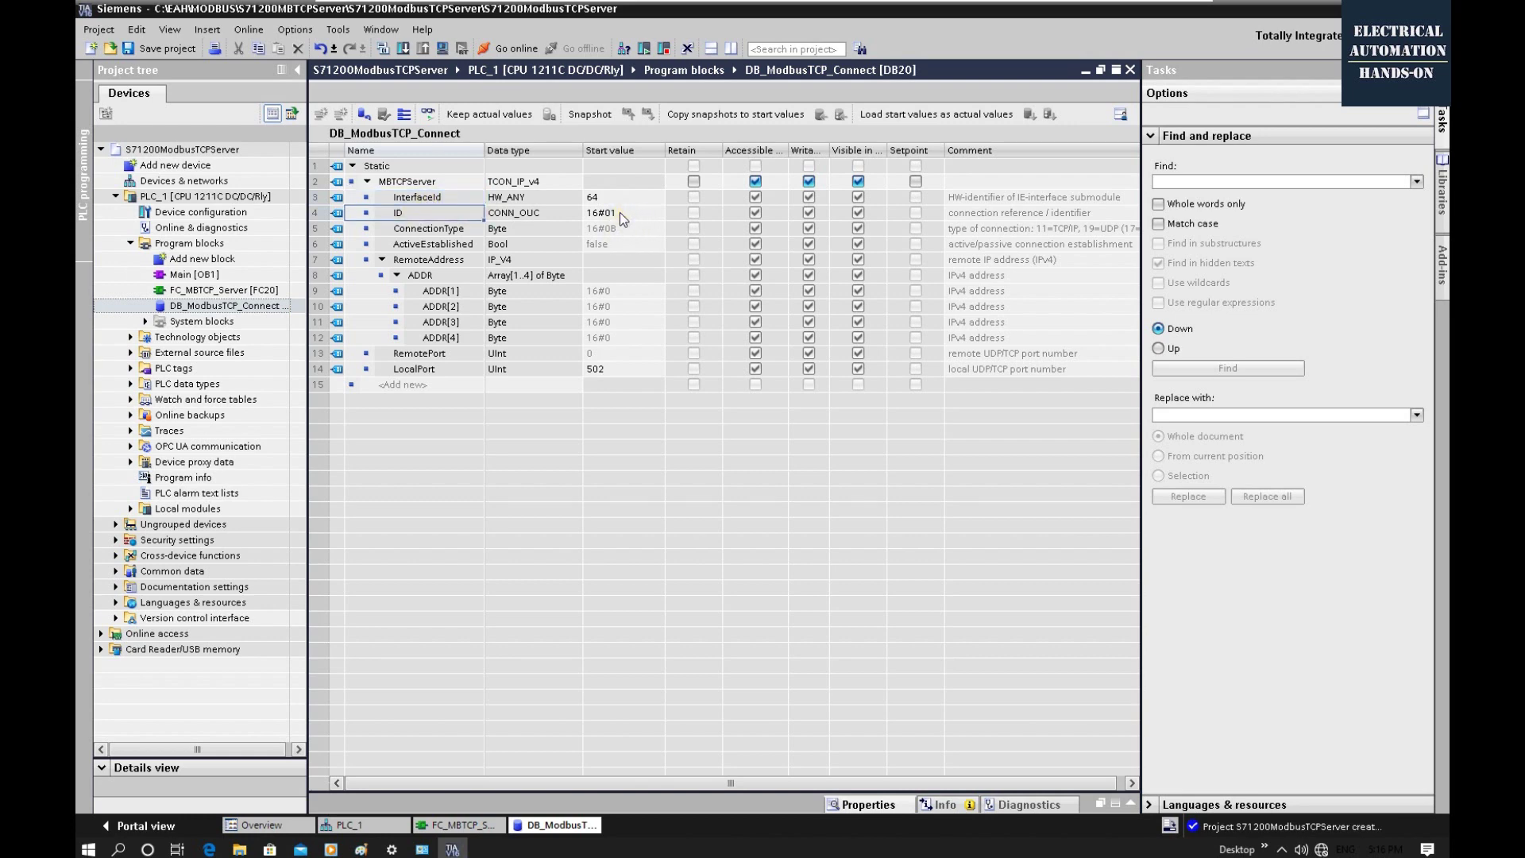
pyautogui.click(466, 232)
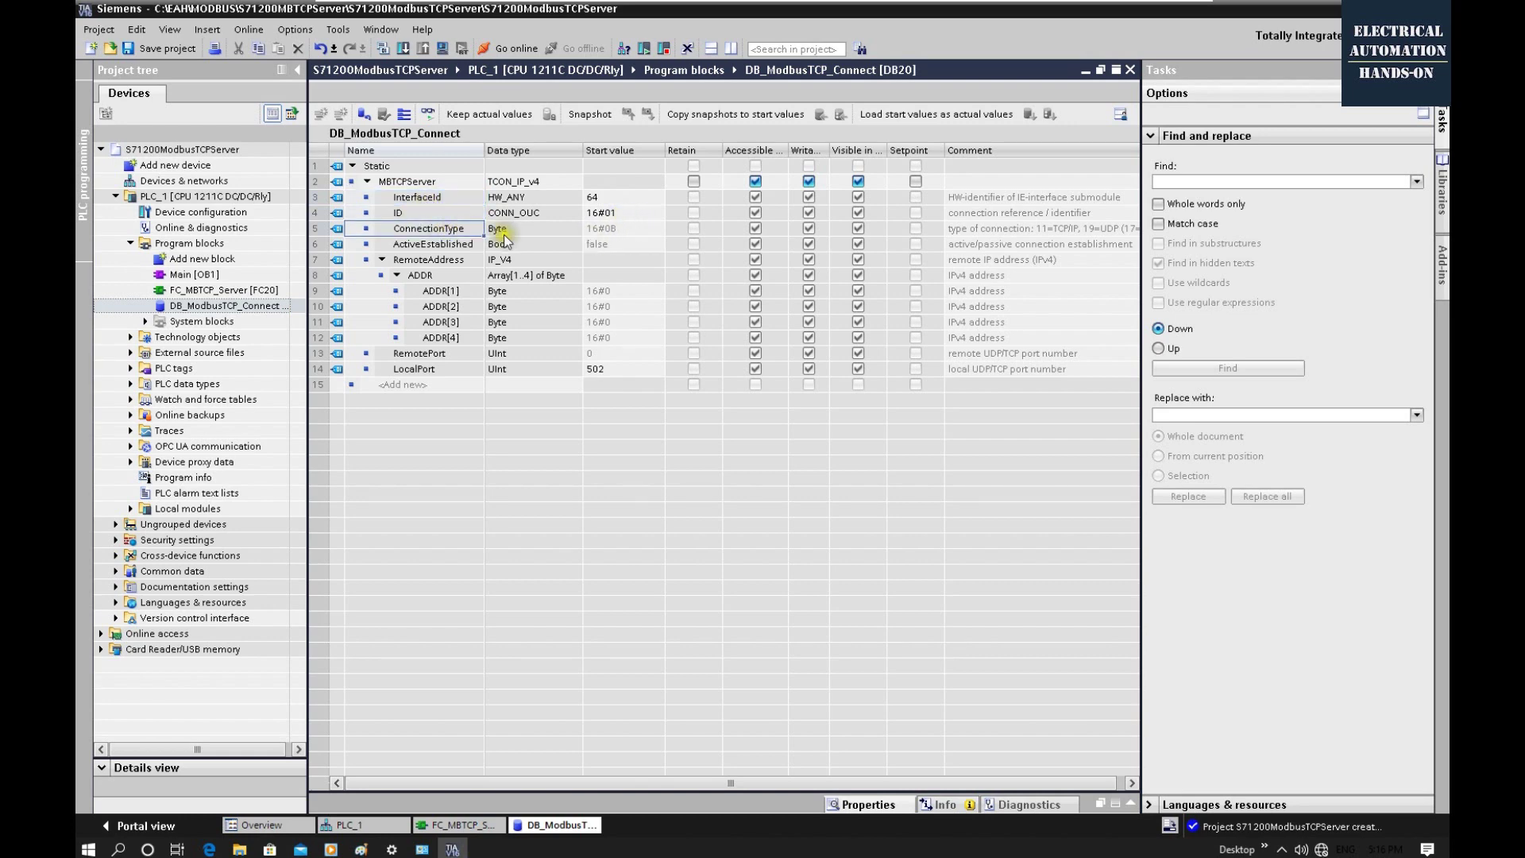
pyautogui.click(616, 229)
pyautogui.click(597, 370)
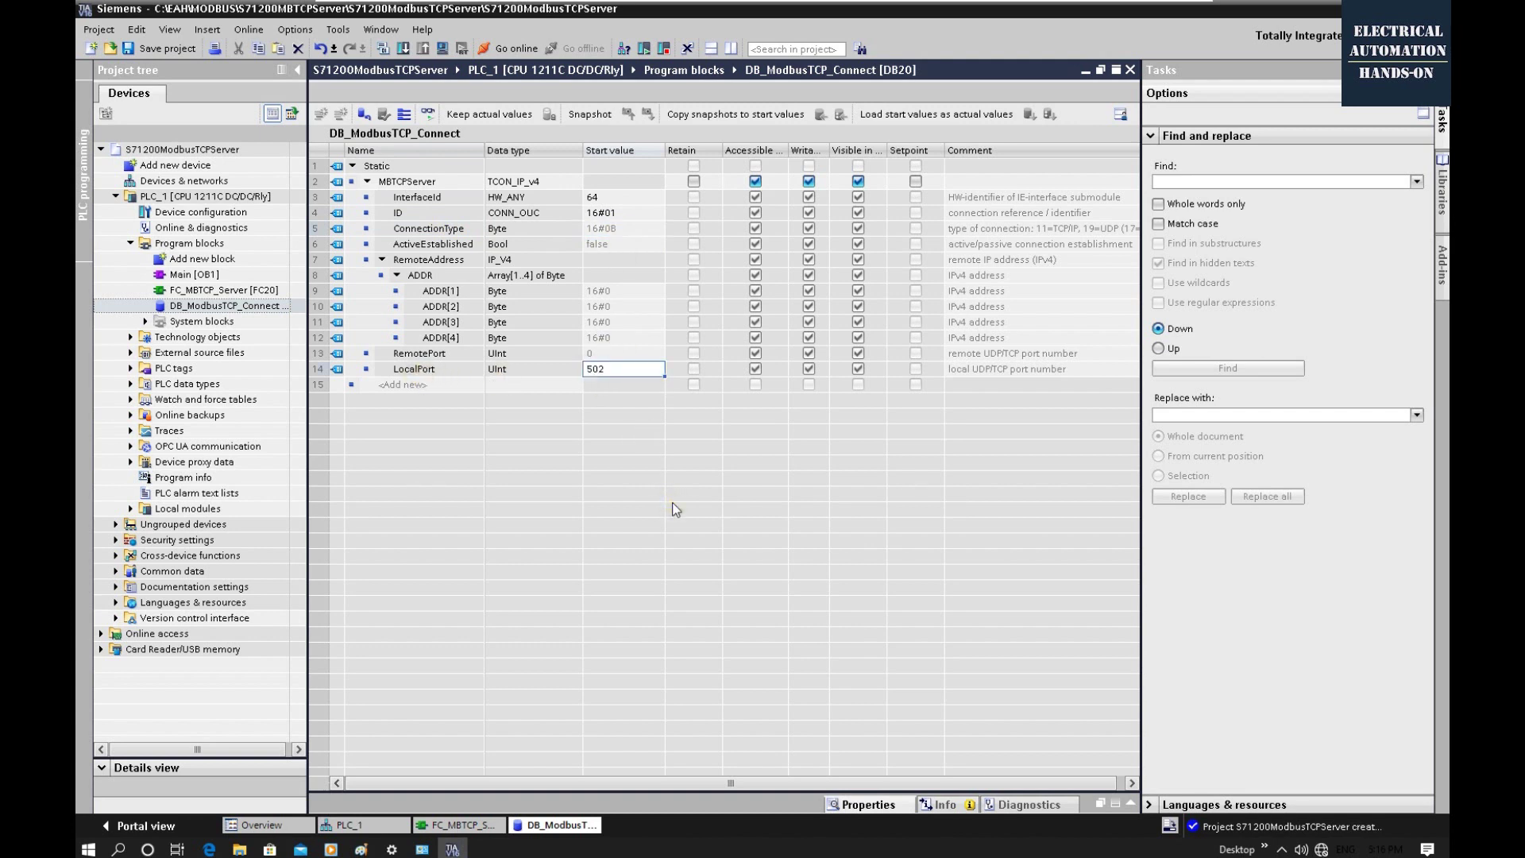
# - Float the DB_ModbusTCP_Connect editor beside FC_MBTCP_Server and assign its MBTCPServer variable to the CONNECT parameter of MB_SERVER
pyautogui.click(1101, 72)
pyautogui.moveTo(268, 43); pyautogui.dragTo(1052, 162)
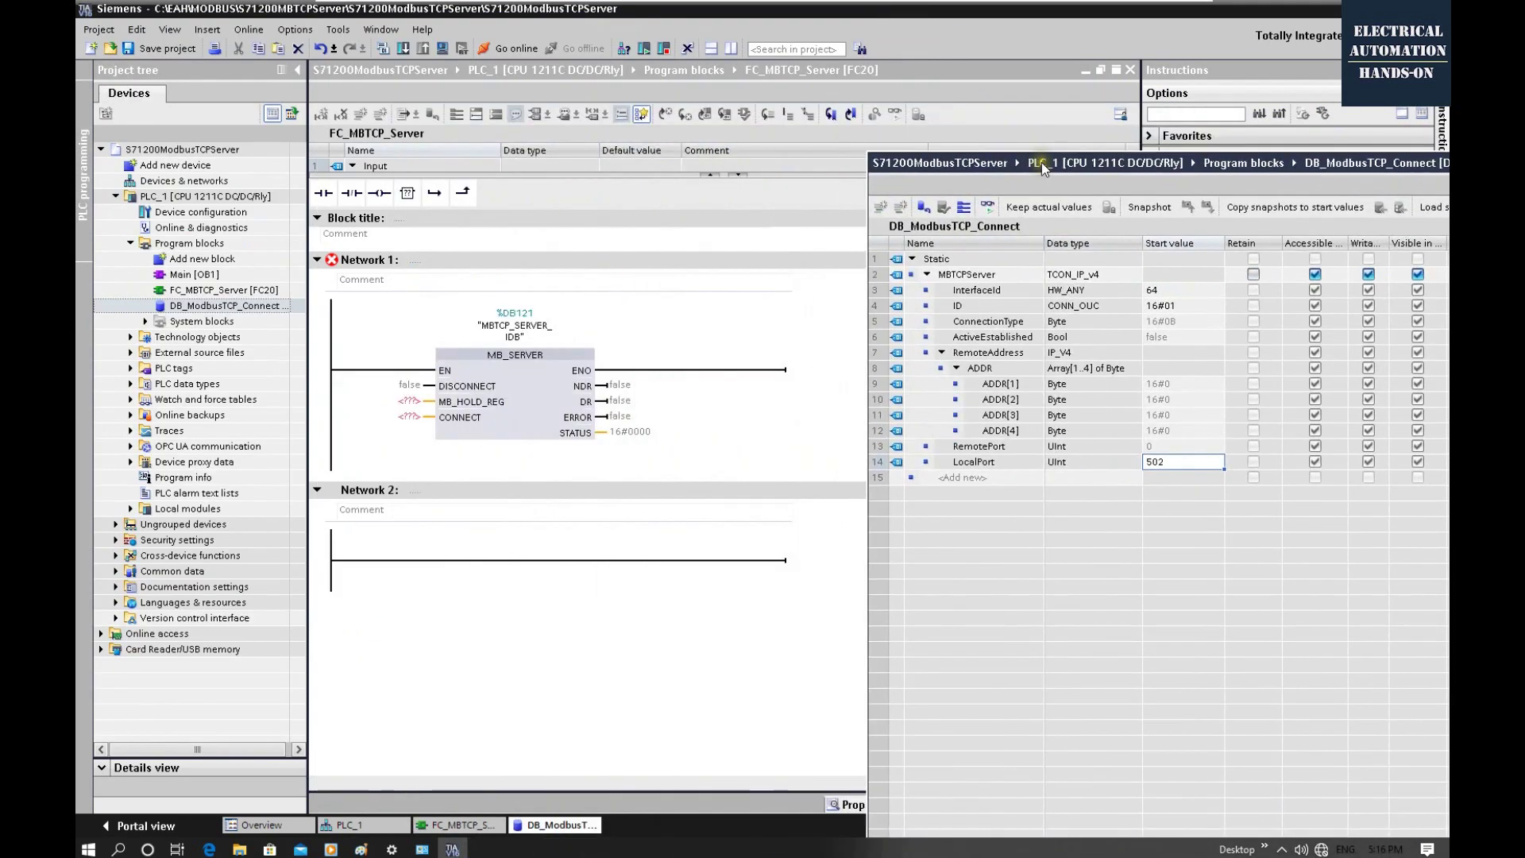
pyautogui.click(928, 274)
pyautogui.click(963, 277)
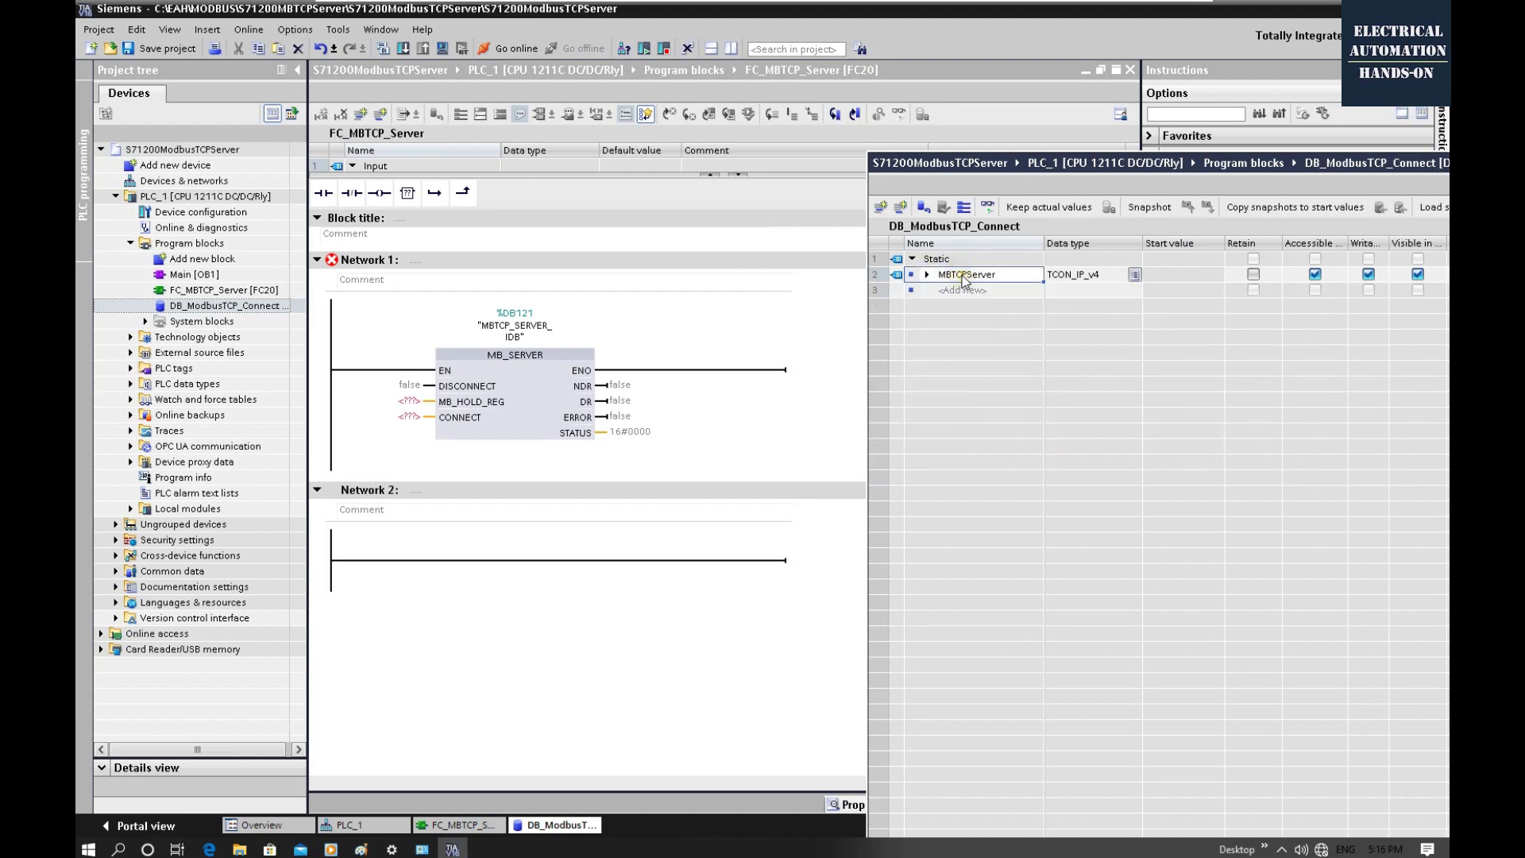
pyautogui.moveTo(983, 282); pyautogui.dragTo(403, 427)
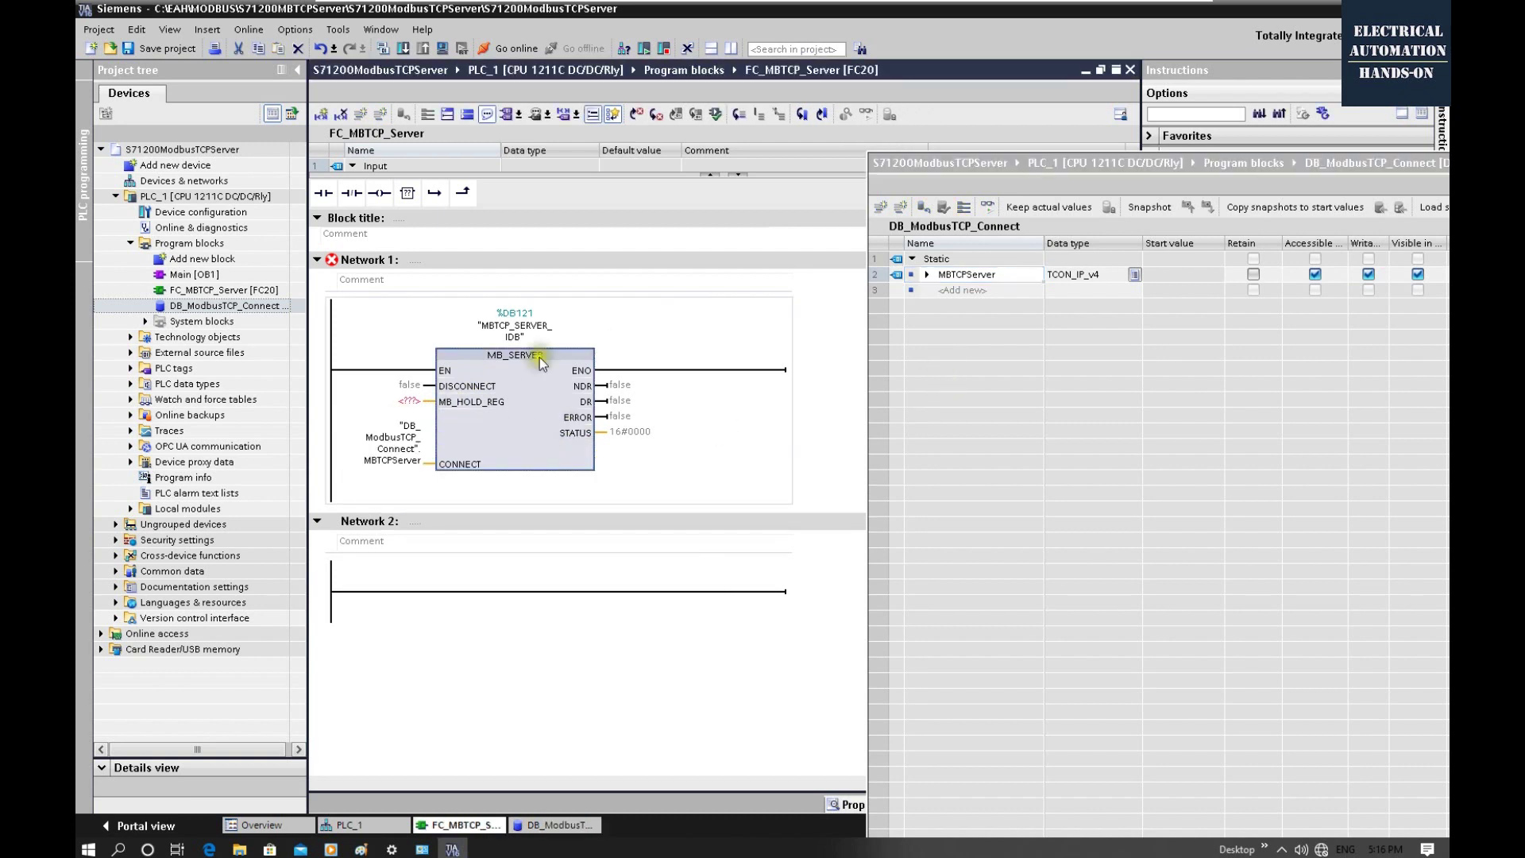
# - Add the Bool variables MBTCPServer_DISCONNECT and MBTCPServer_NDR to DB_ModbusTCP_Connect
pyautogui.click(962, 290)
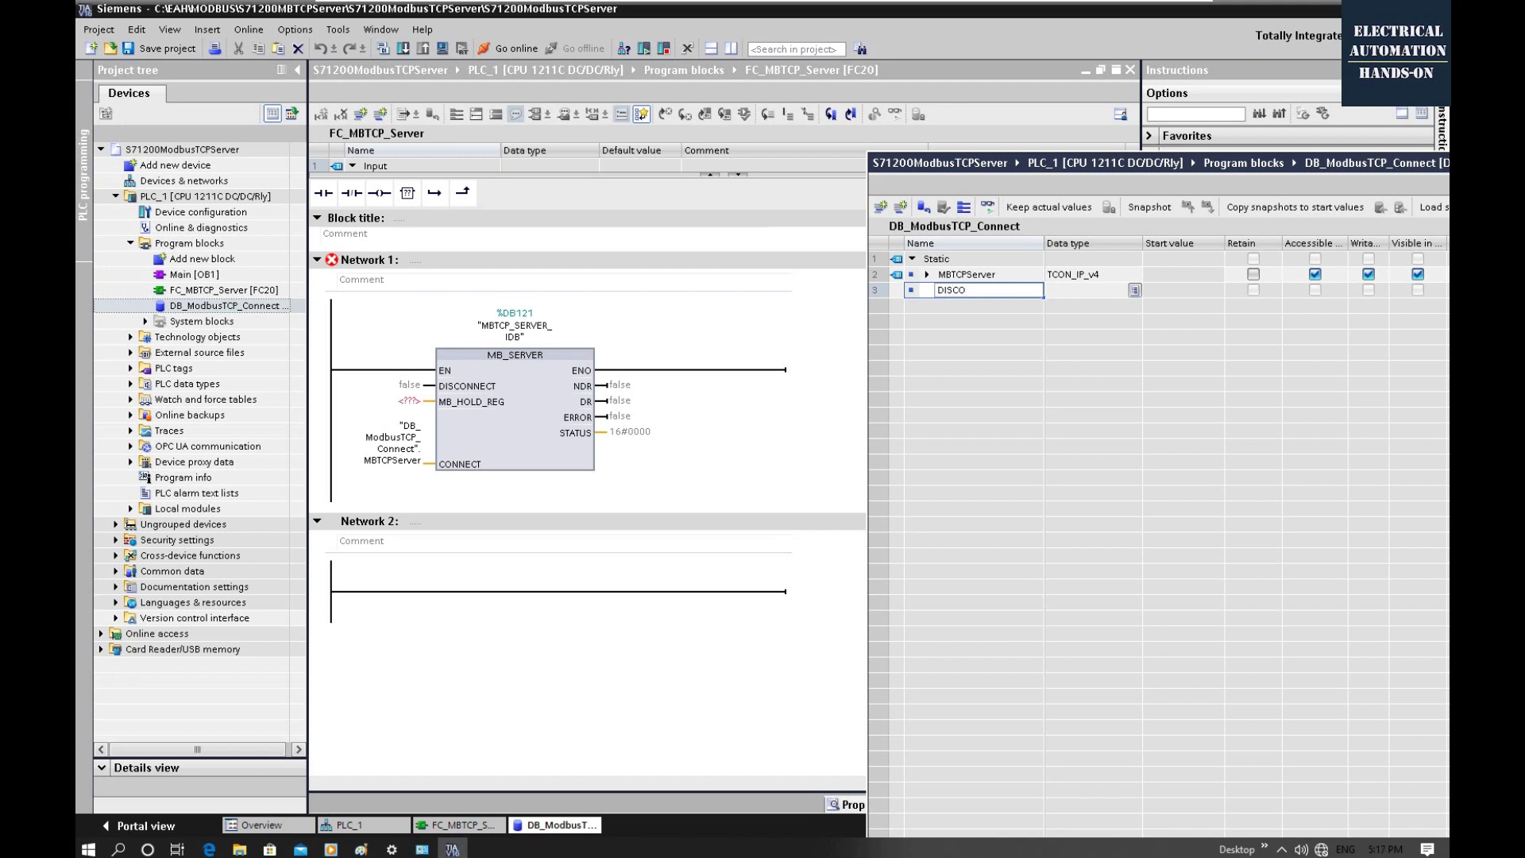
pyautogui.hotkey('ctrl', 'v')
pyautogui.press('Tab')
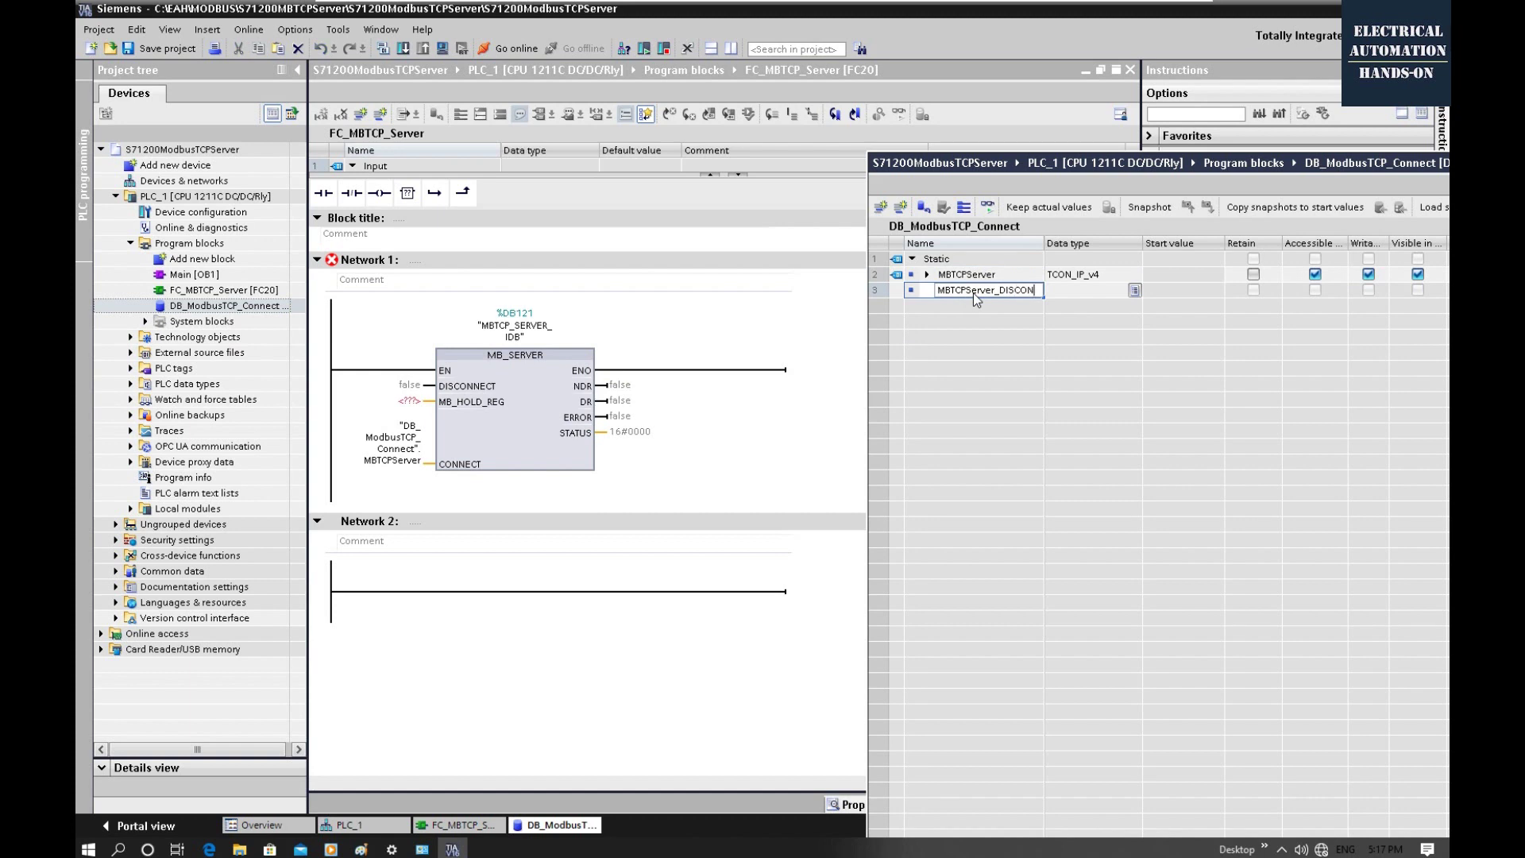
pyautogui.press('Return')
pyautogui.click(961, 306)
pyautogui.write('MBTCPServer_NDR')
pyautogui.press('Return')
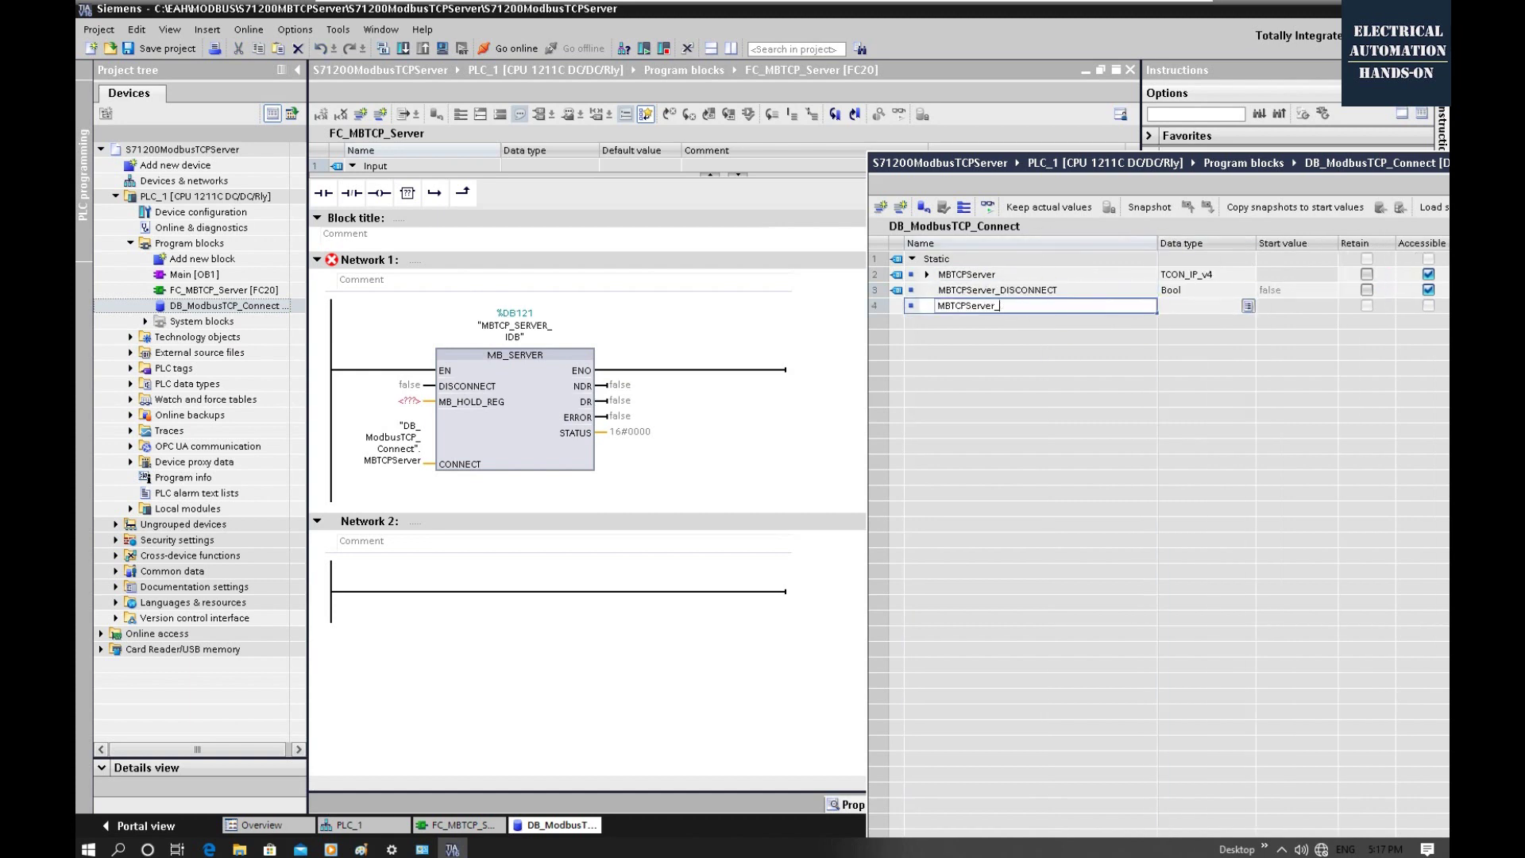
# - Add the Bool variables MBTCPServer_DR and MBTCPServer_ERROR to DB_ModbusTCP_Connect
pyautogui.click(961, 321)
pyautogui.write('MBTCPServer_DR')
pyautogui.press('Return')
pyautogui.click(985, 337)
pyautogui.write('MBTCPServer_')
pyautogui.write('ERROR')
pyautogui.press('Return')
# - Add a variable named MBTCPServer_STAUTS with the data type Word to DB_ModbusTCP_Connect
pyautogui.write('MBTCPServer_')
pyautogui.write('STAUTS')
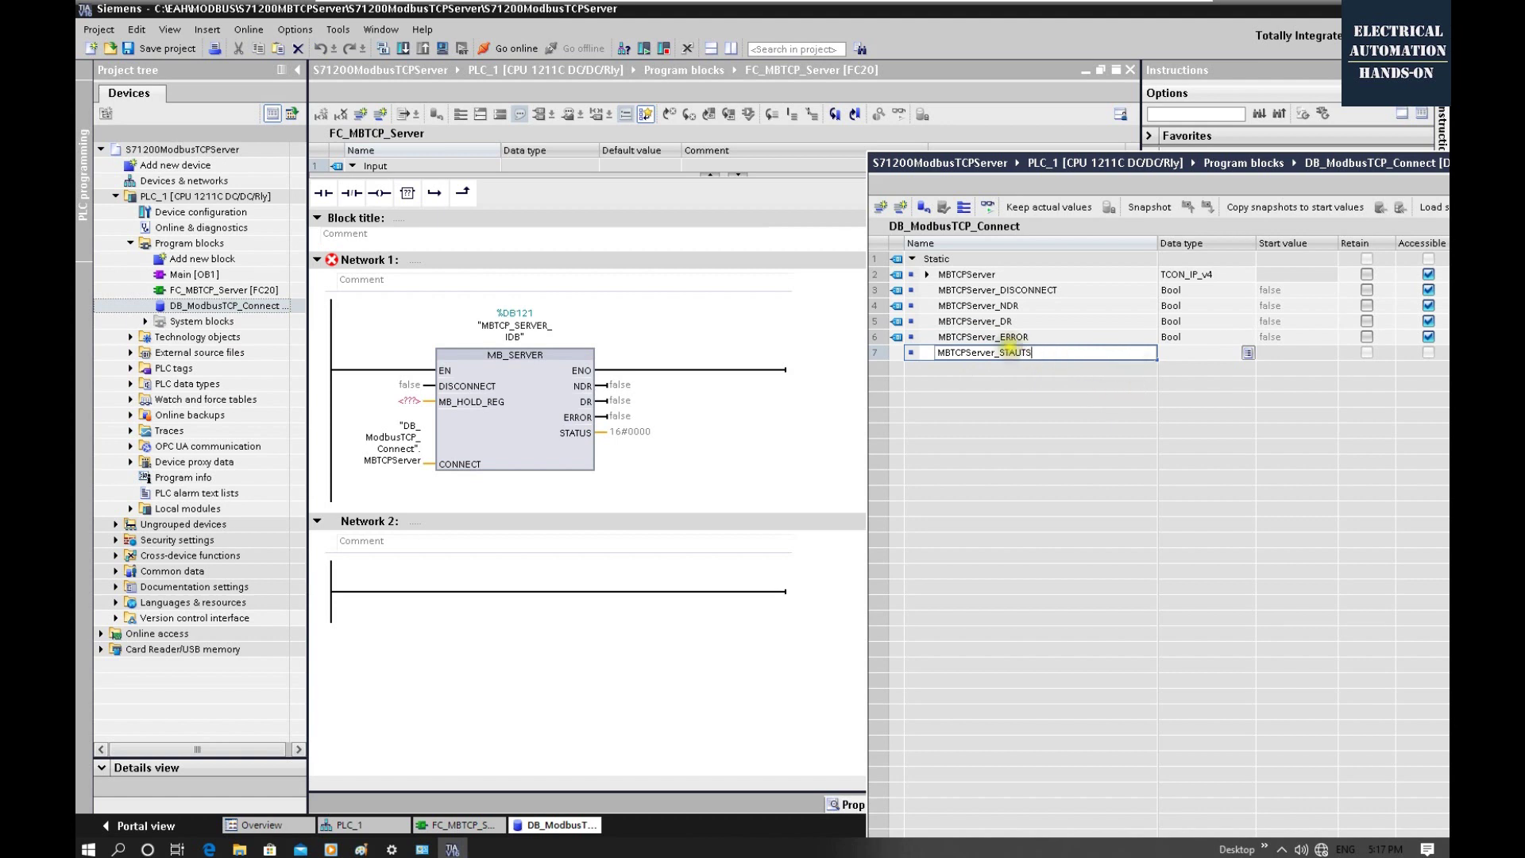
pyautogui.press('Tab')
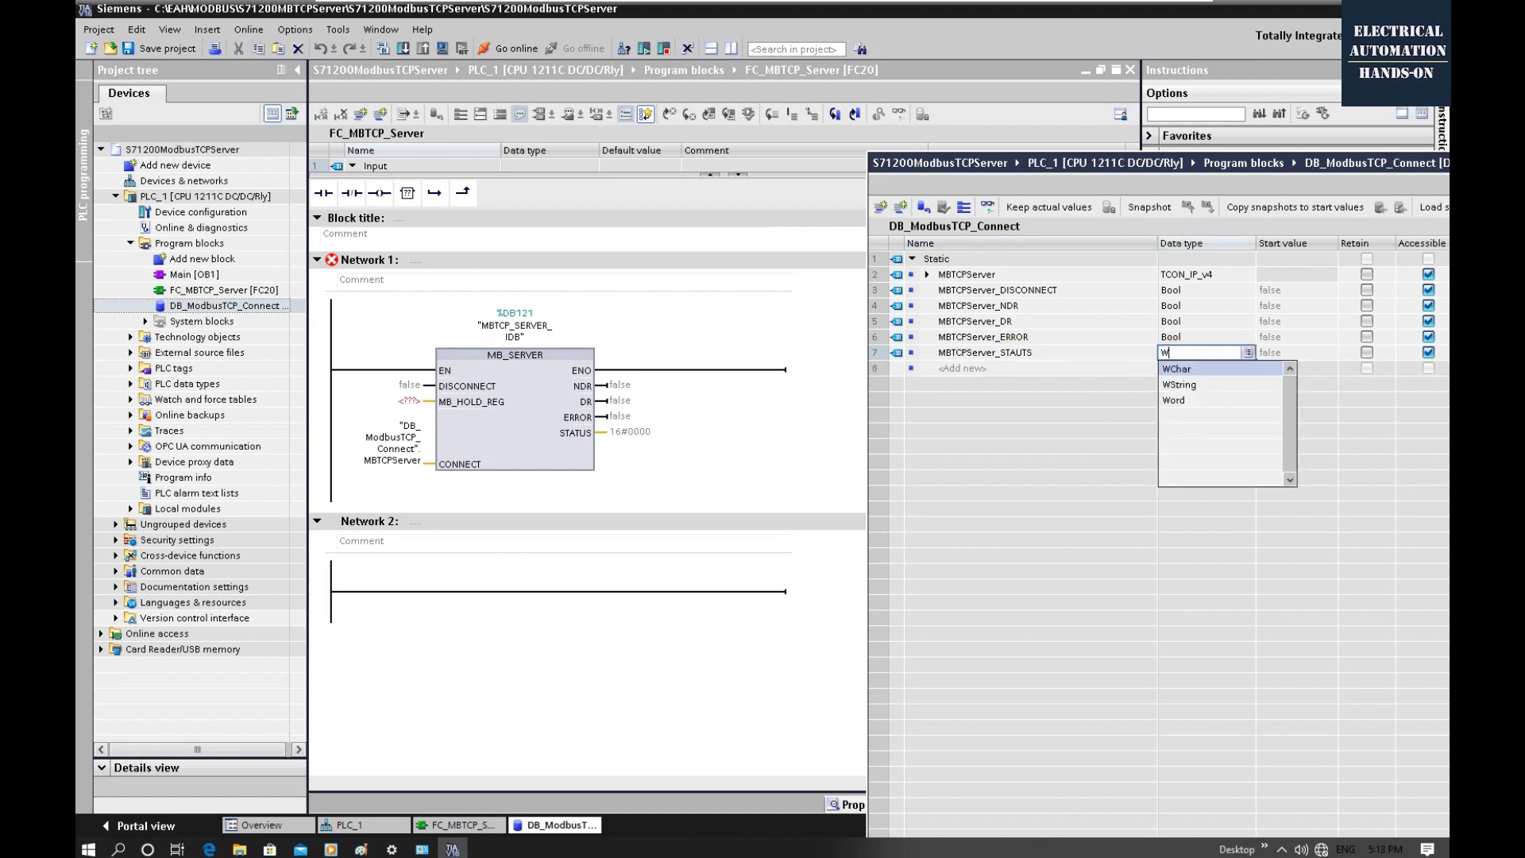
pyautogui.write('WORD')
pyautogui.press('Return')
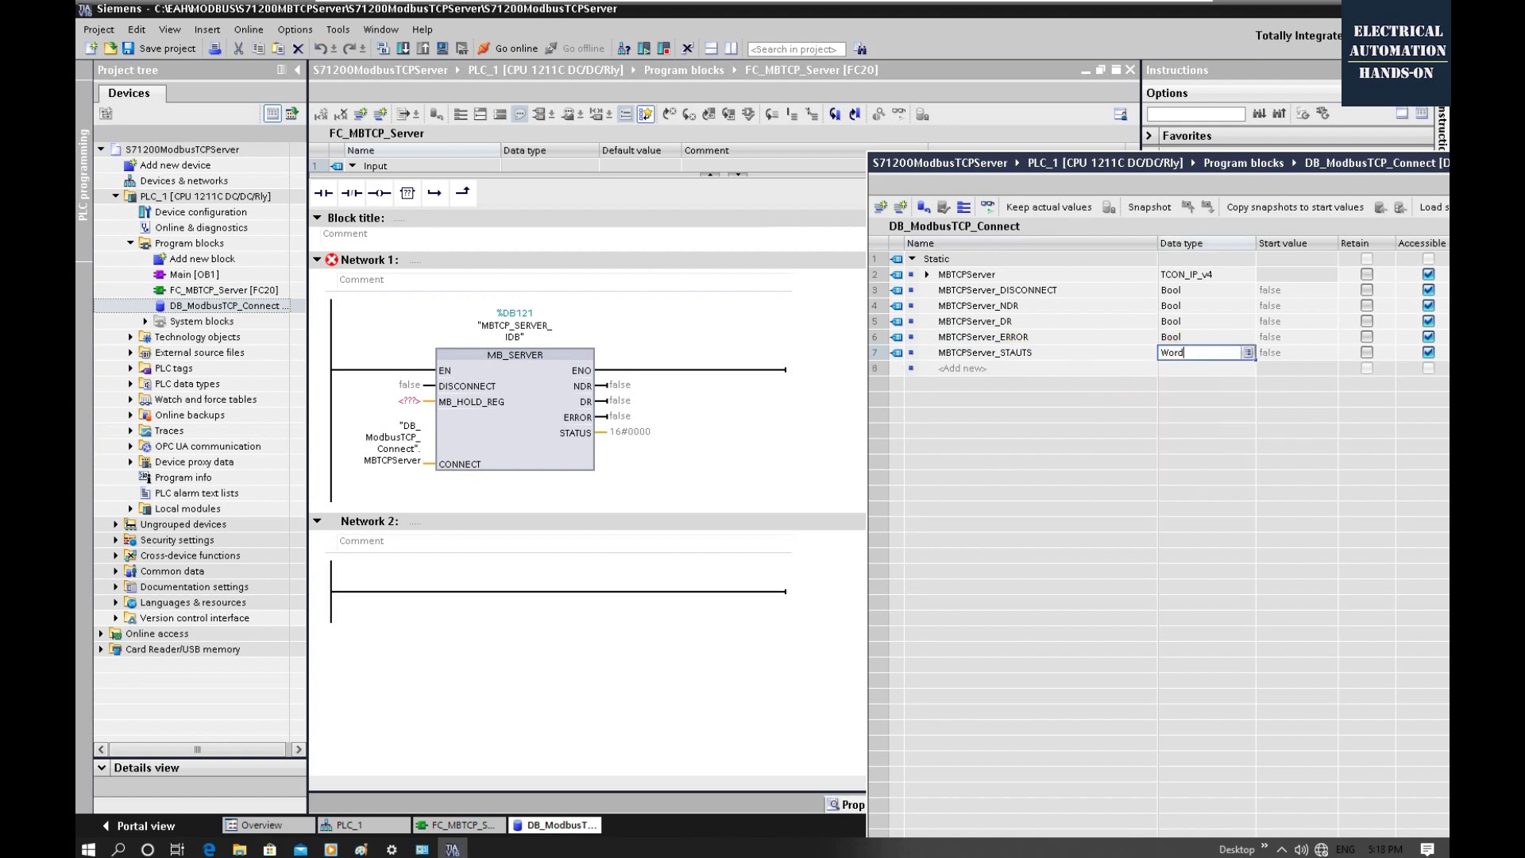
# - Assign the matching DB_ModbusTCP_Connect variables to the STATUS, ERROR, DR, NDR and DISCONNECT parameters of MB_SERVER
pyautogui.moveTo(965, 360); pyautogui.dragTo(642, 441)
pyautogui.moveTo(1009, 337); pyautogui.dragTo(613, 422)
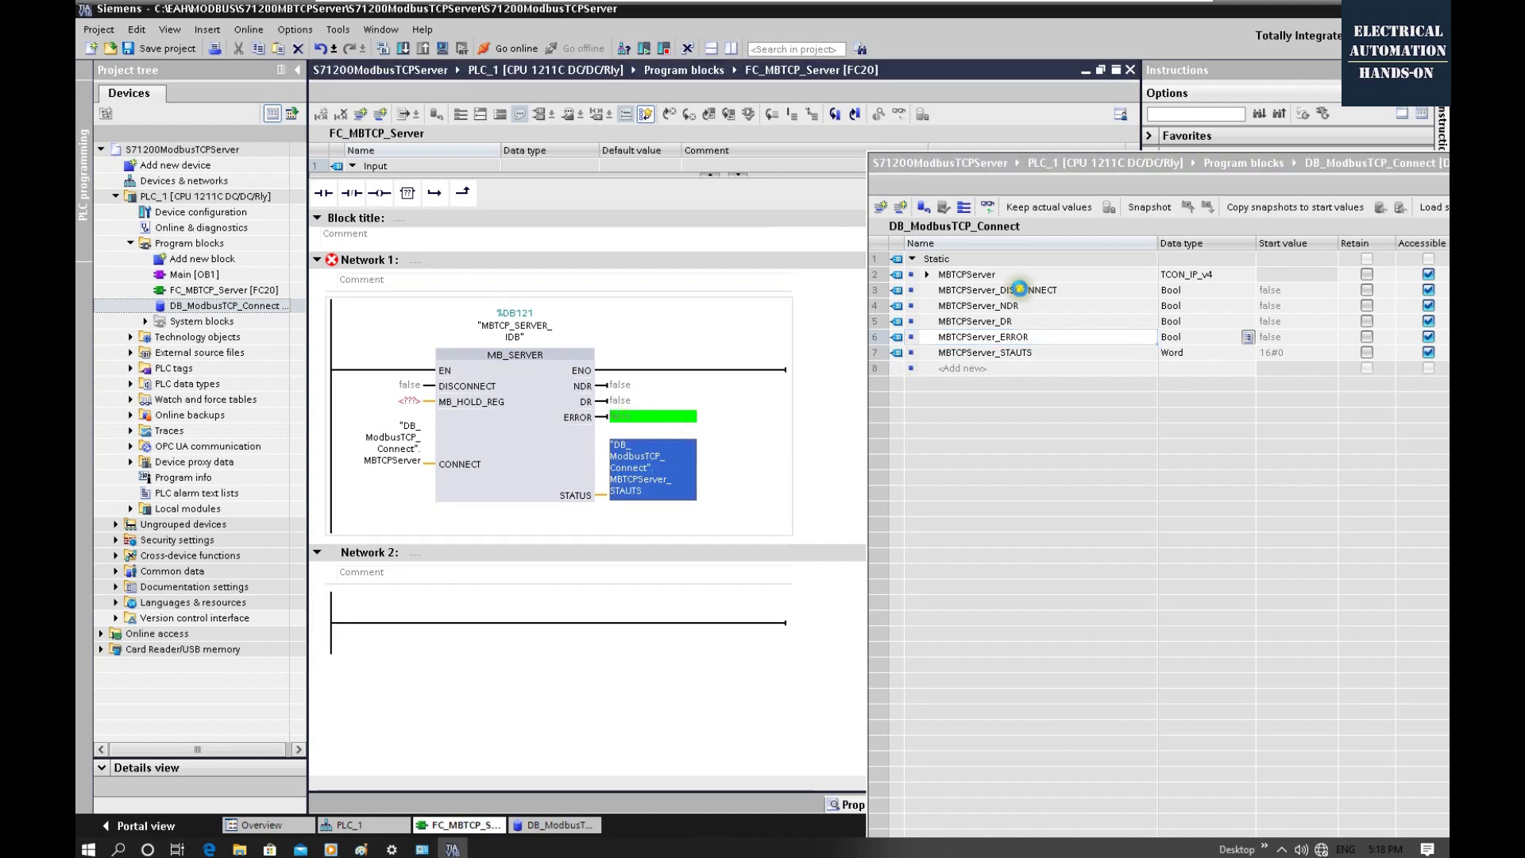
pyautogui.moveTo(985, 323); pyautogui.dragTo(628, 401)
pyautogui.moveTo(979, 305); pyautogui.dragTo(407, 388)
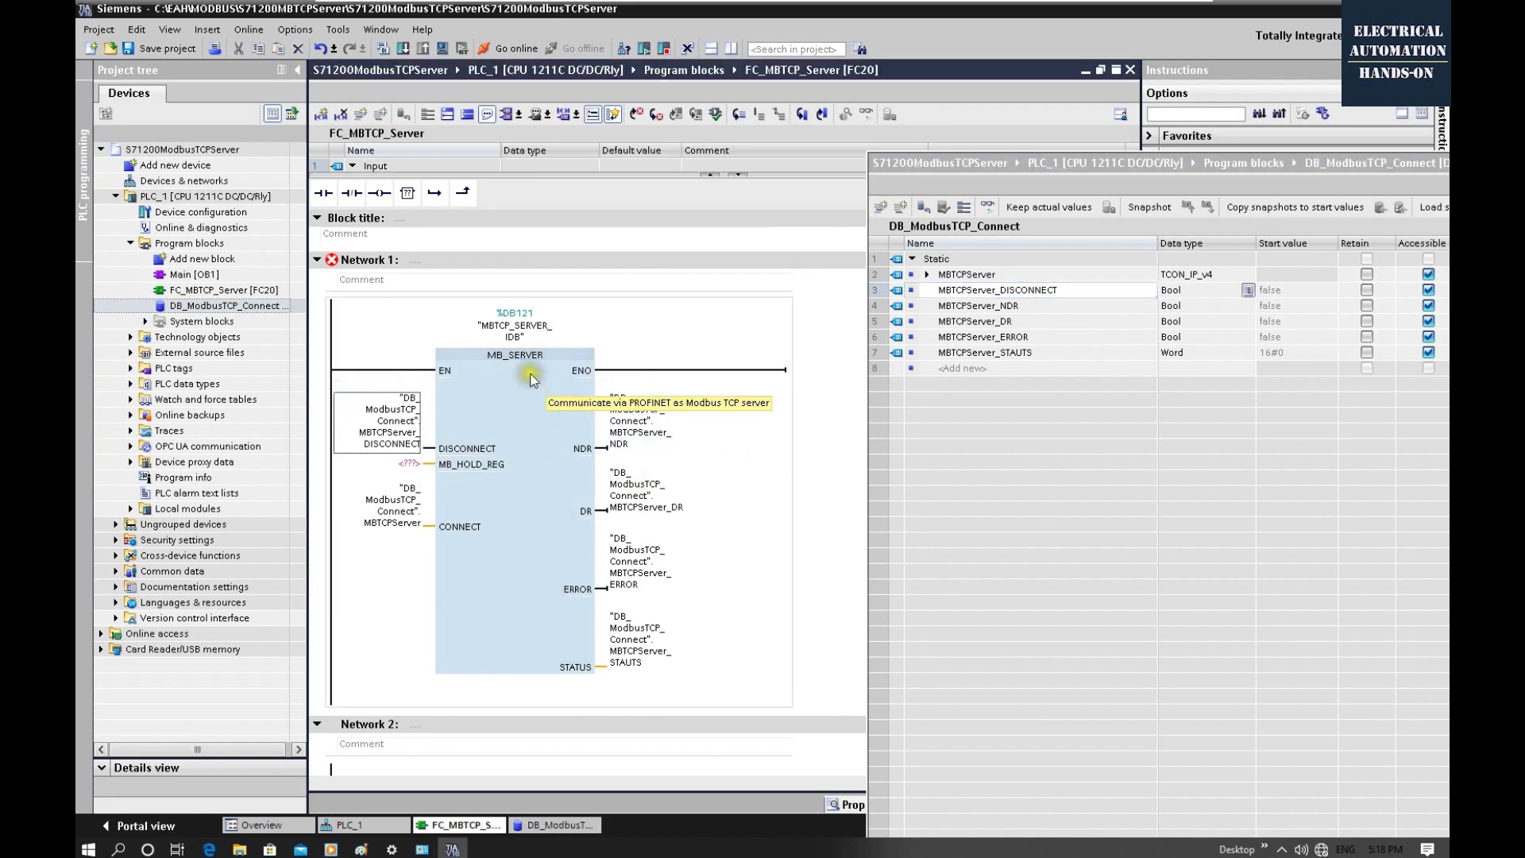
# - Open the help description of MB_SERVER and examine its table of parameters from MB_HOLD_REG to STATUS
pyautogui.click(502, 377)
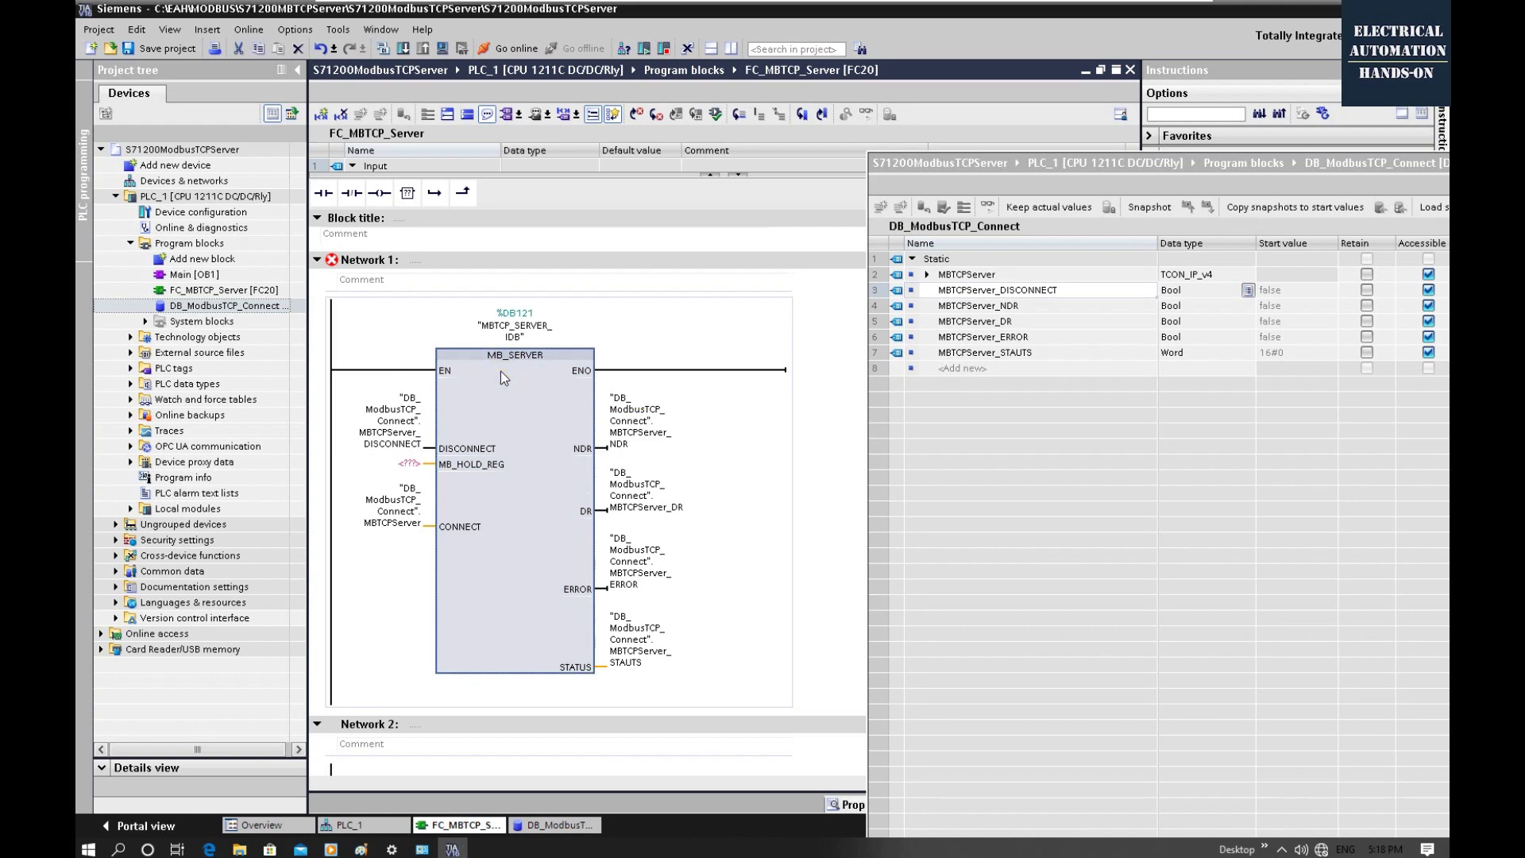
pyautogui.press('F1')
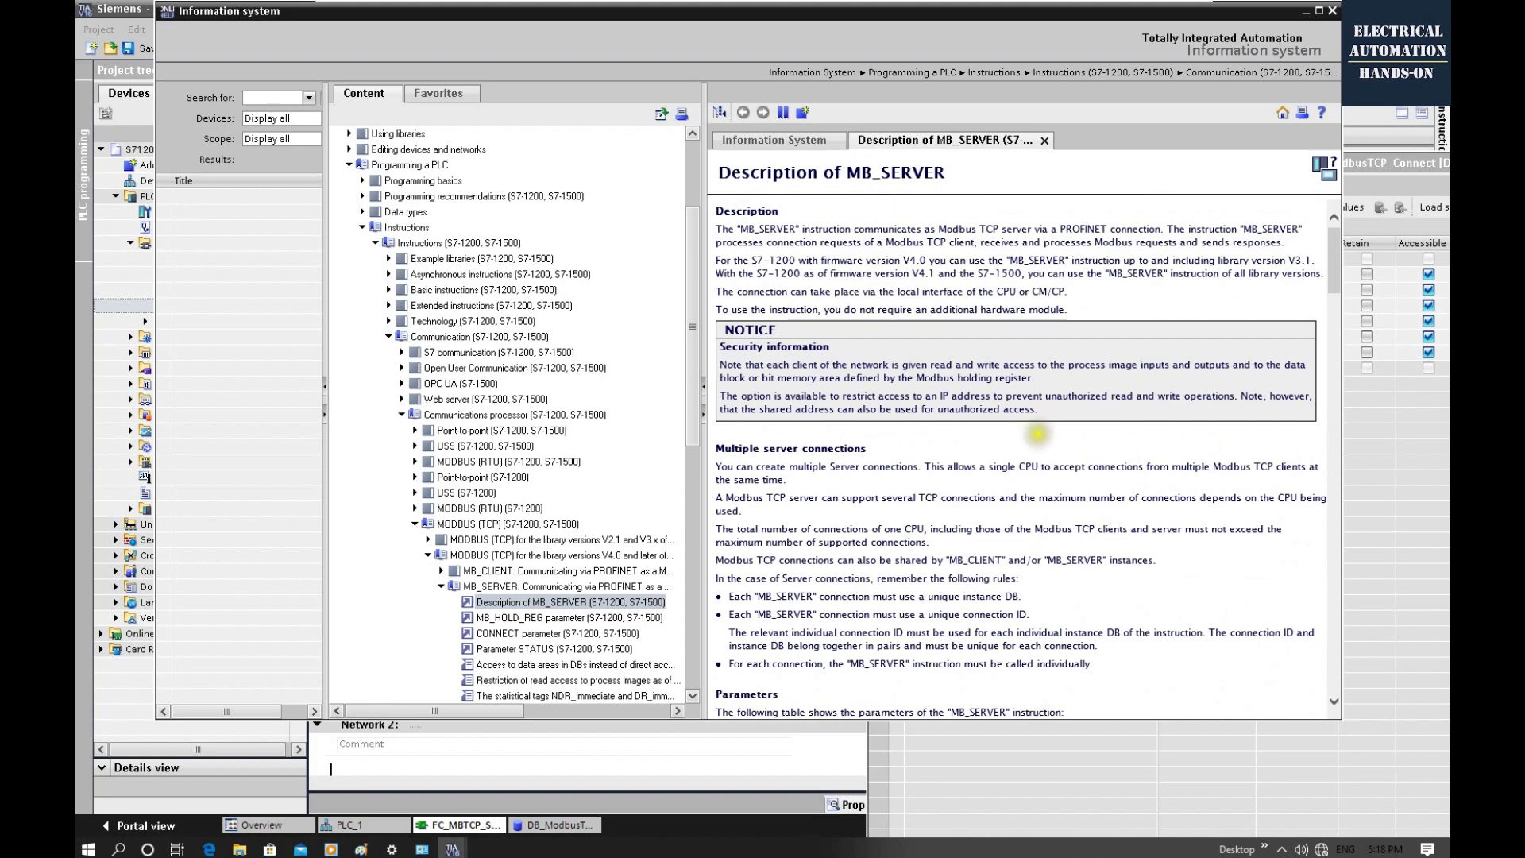
pyautogui.scroll(-5, 1037, 432)
pyautogui.scroll(-8, 1037, 431)
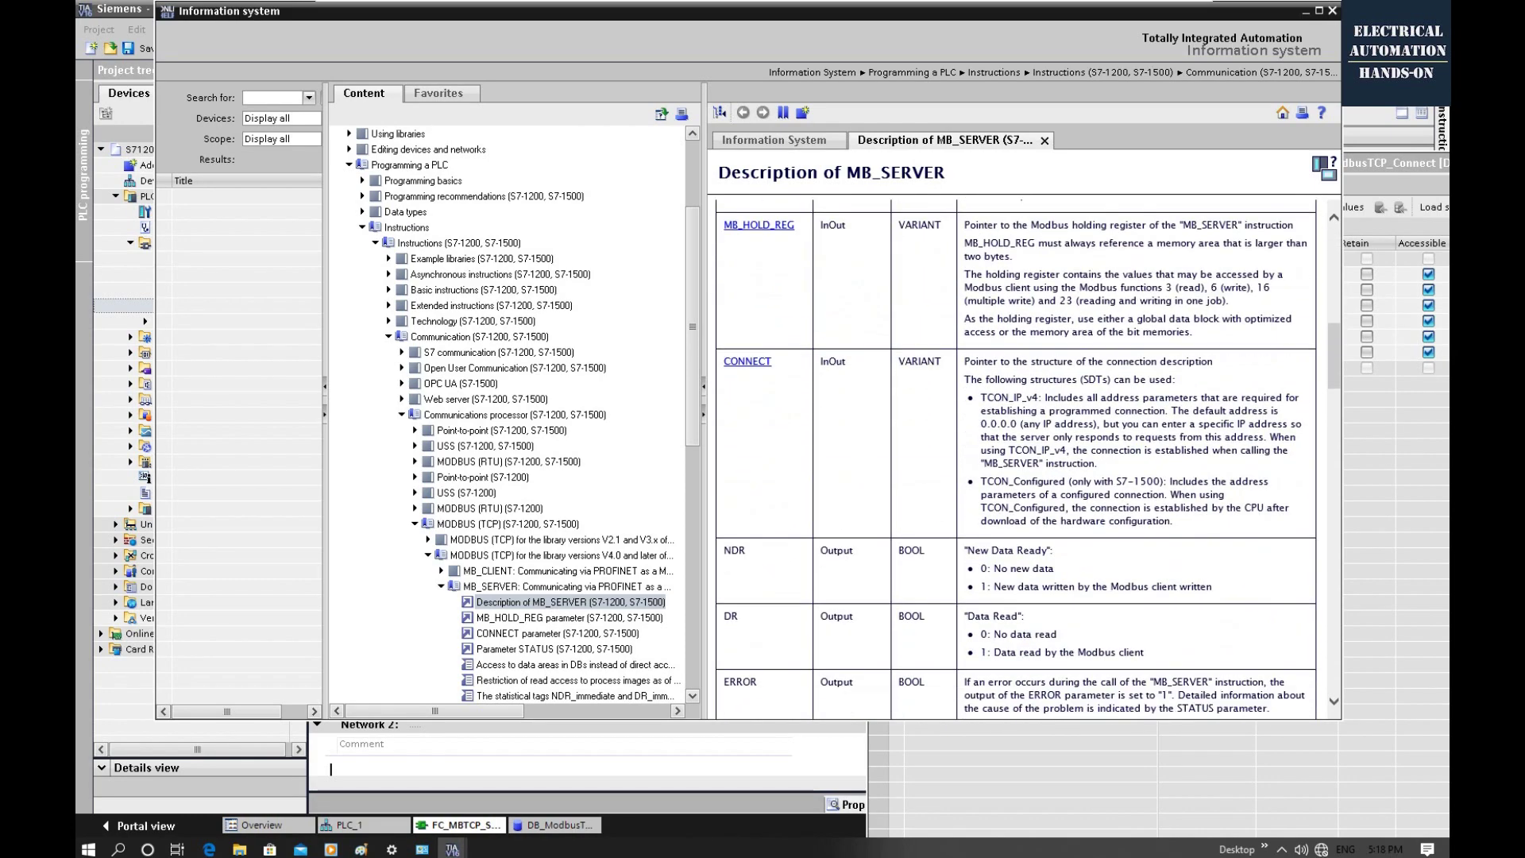
pyautogui.scroll(1, 1017, 461)
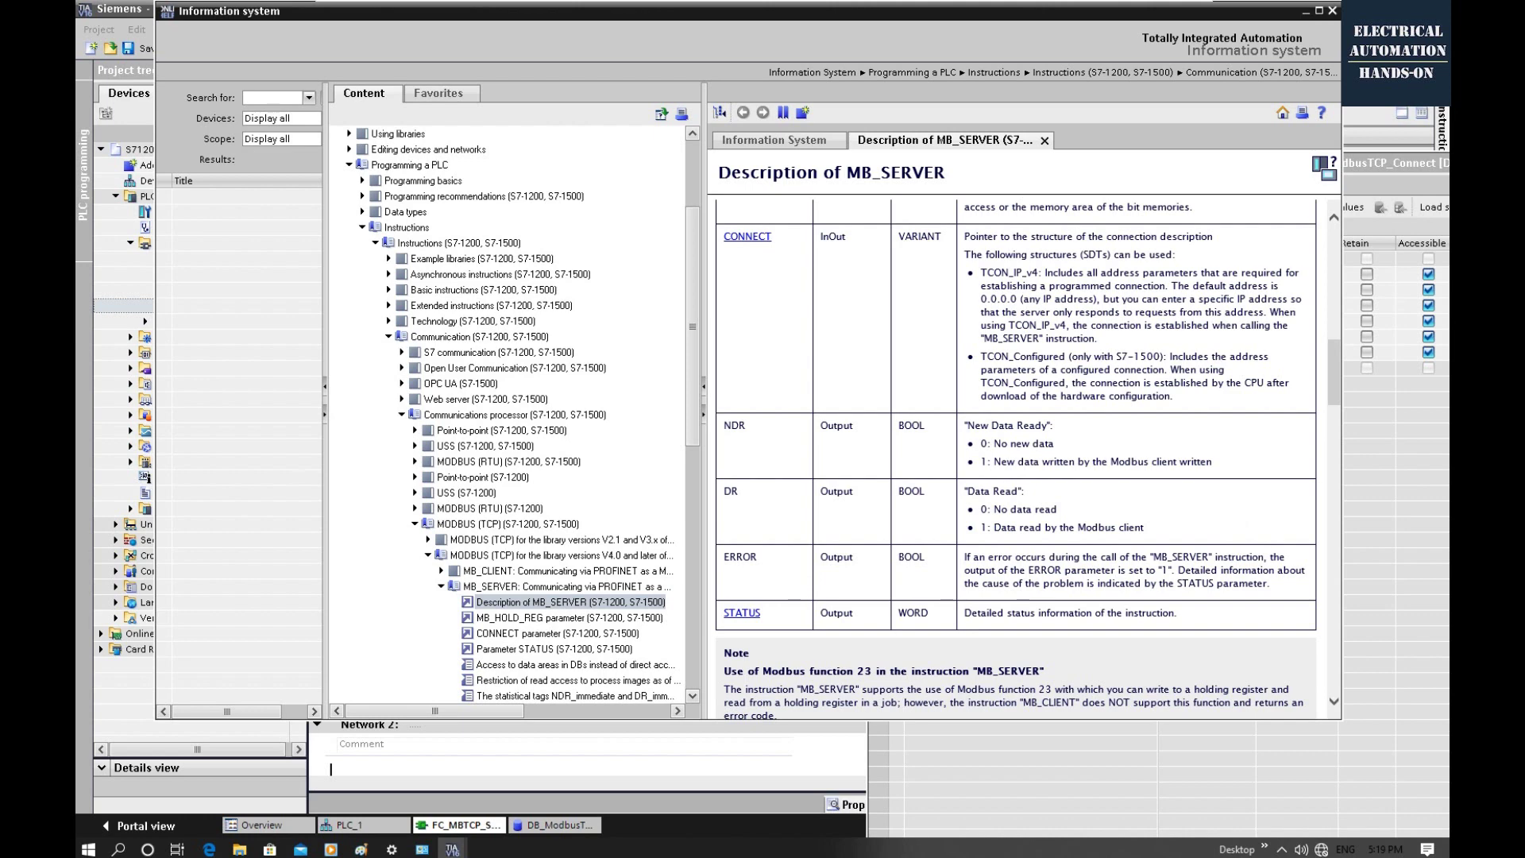
# - Examine the rest of the MB_SERVER description and the status code tables of its STATUS parameter, and put the help away
pyautogui.scroll(-3, 1017, 461)
pyautogui.scroll(-2, 784, 374)
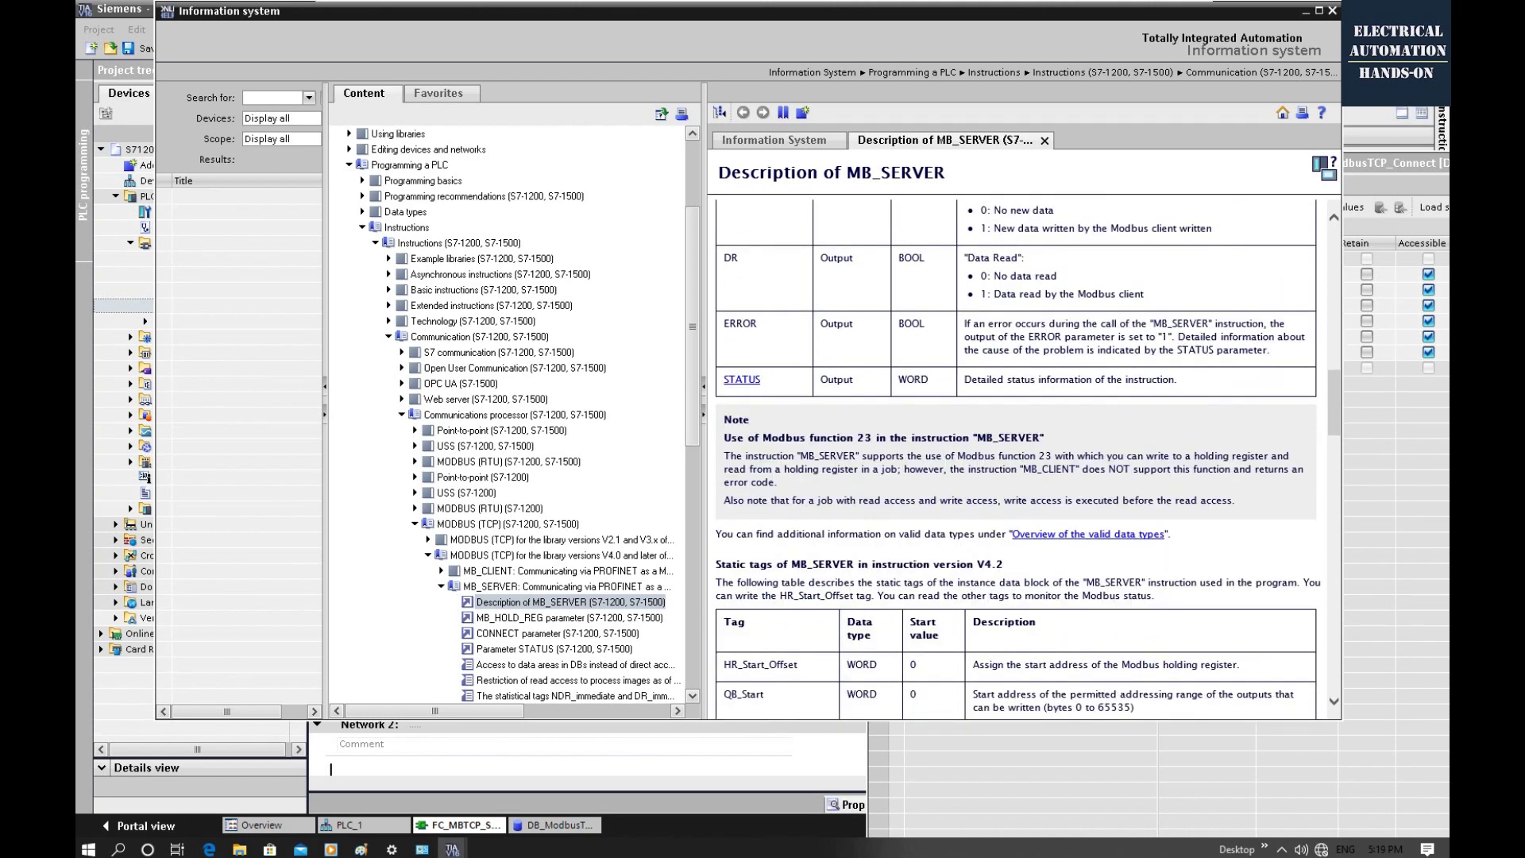
pyautogui.click(754, 389)
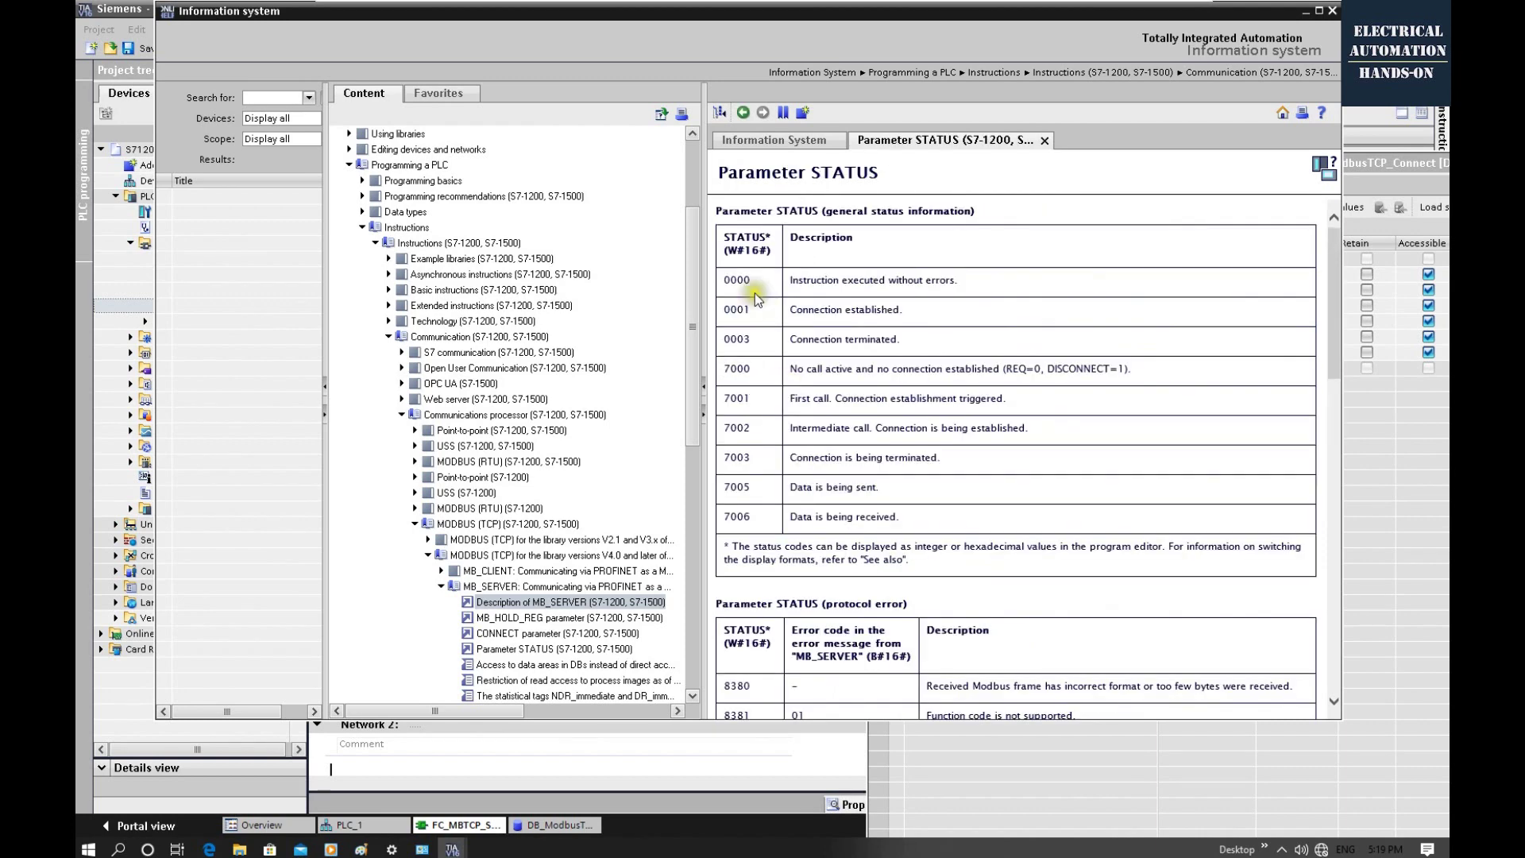
pyautogui.scroll(-9, 757, 324)
pyautogui.scroll(-4, 758, 324)
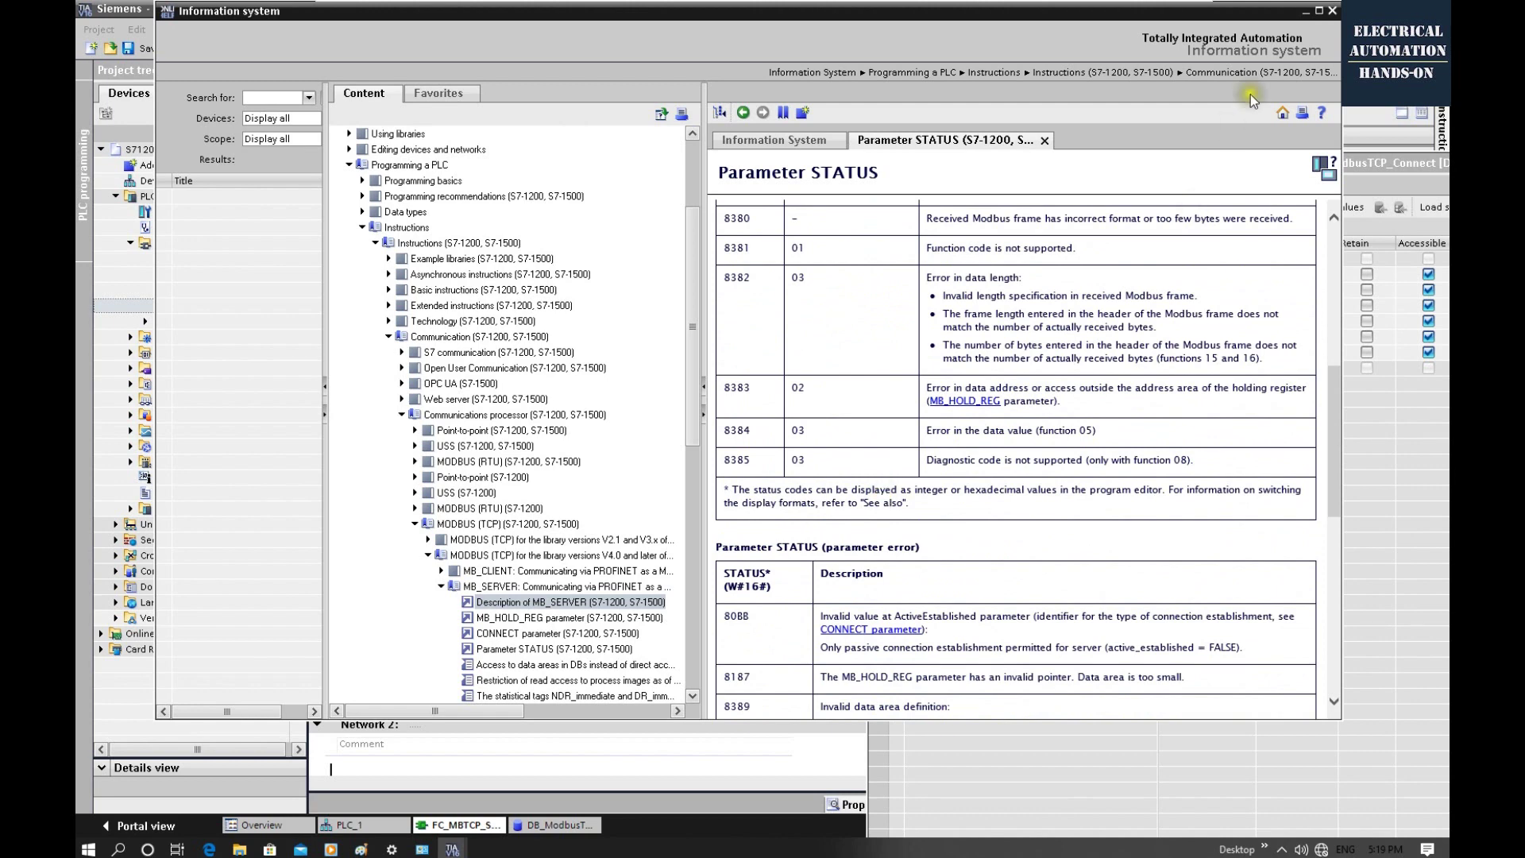
pyautogui.click(1306, 14)
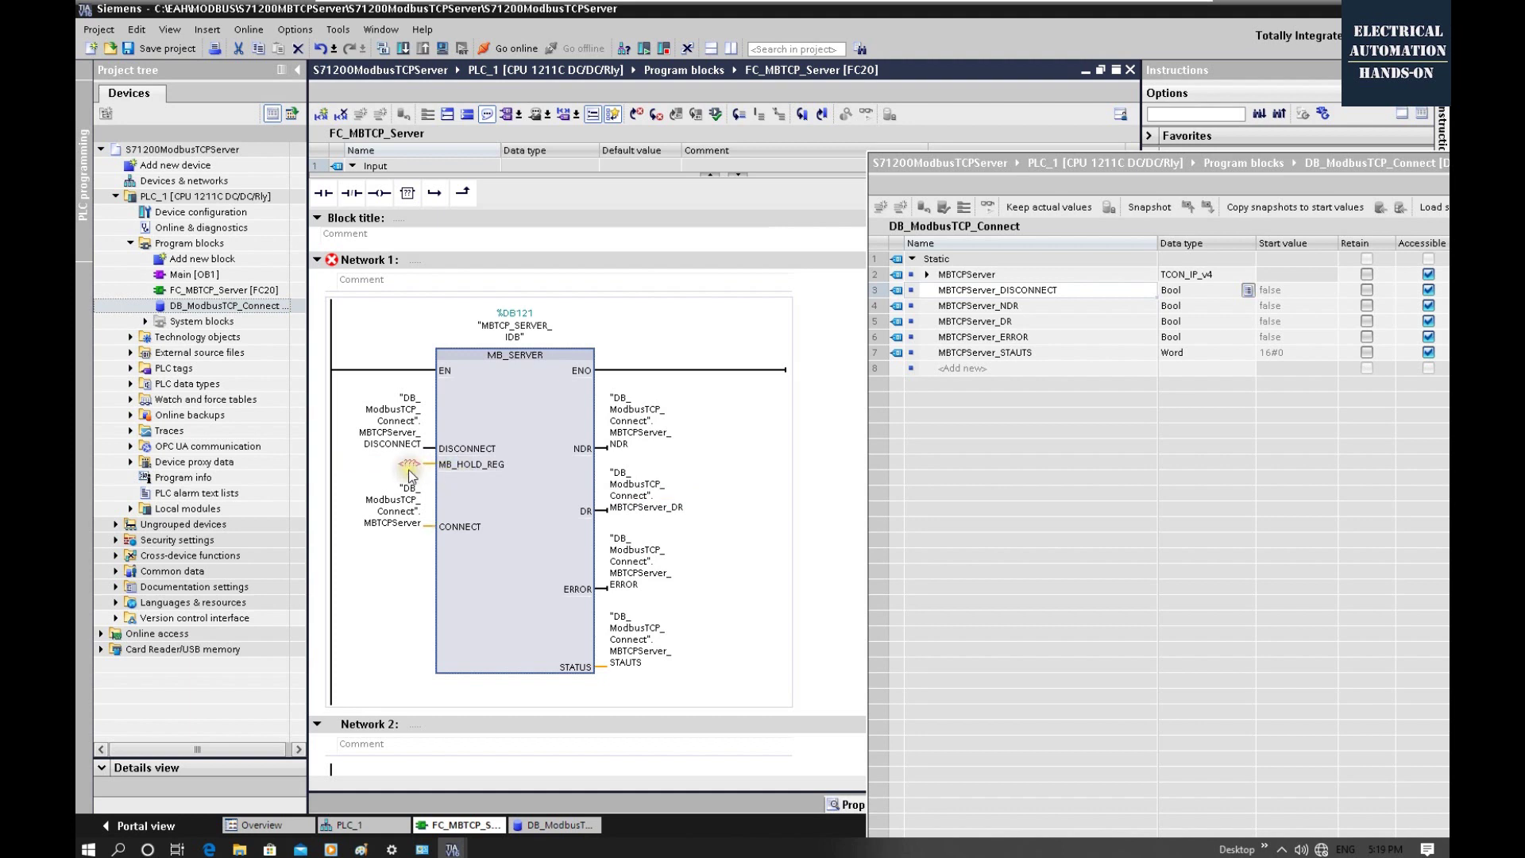
# - Add a new global data block named MBTCPData with the manually assigned number 12
pyautogui.doubleClick(203, 265)
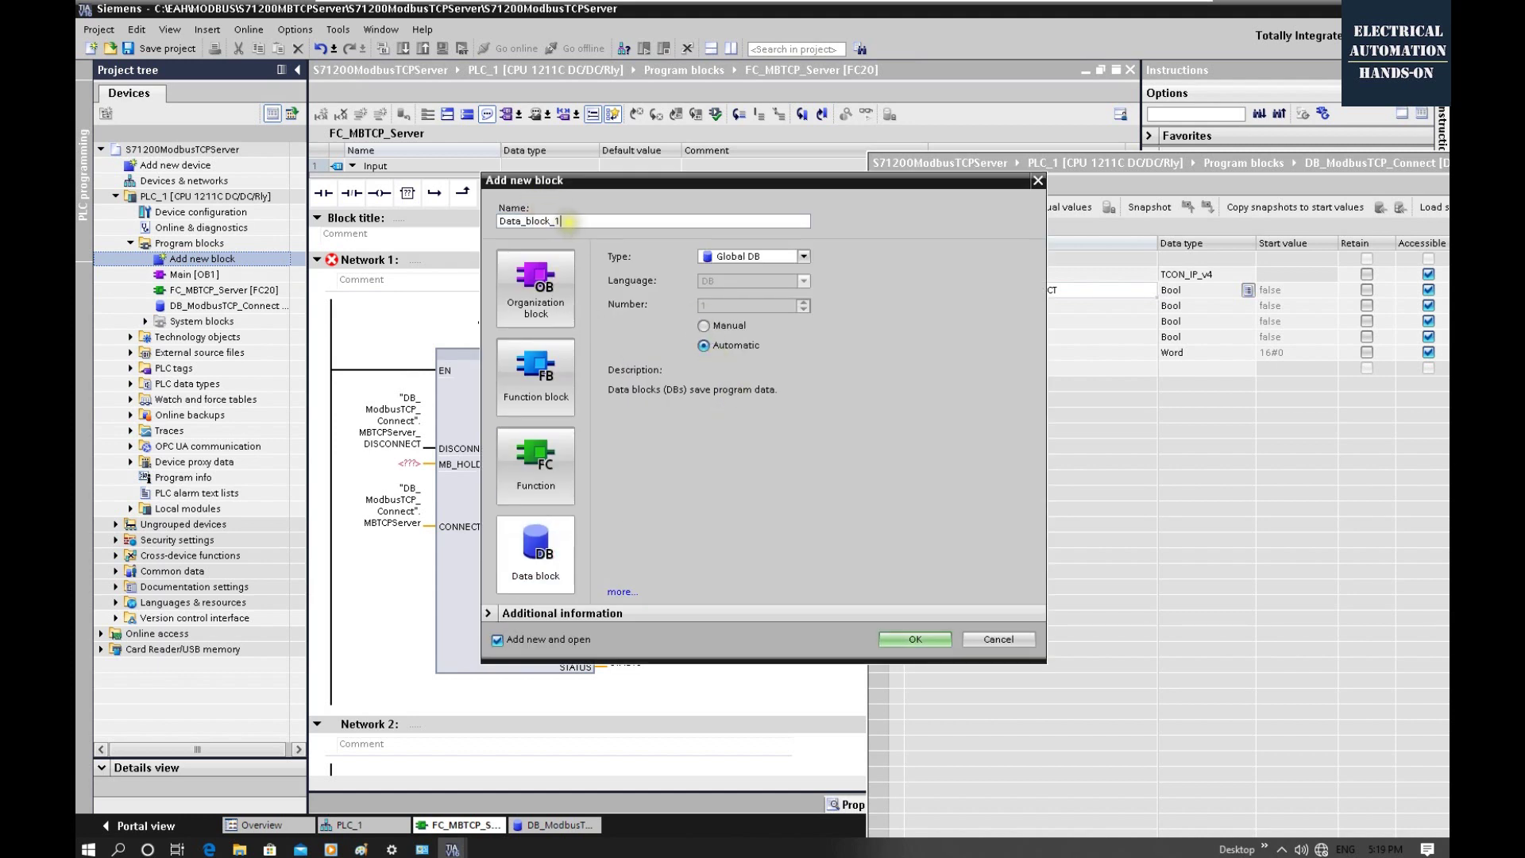
pyautogui.write('MBTCPData')
pyautogui.click(704, 325)
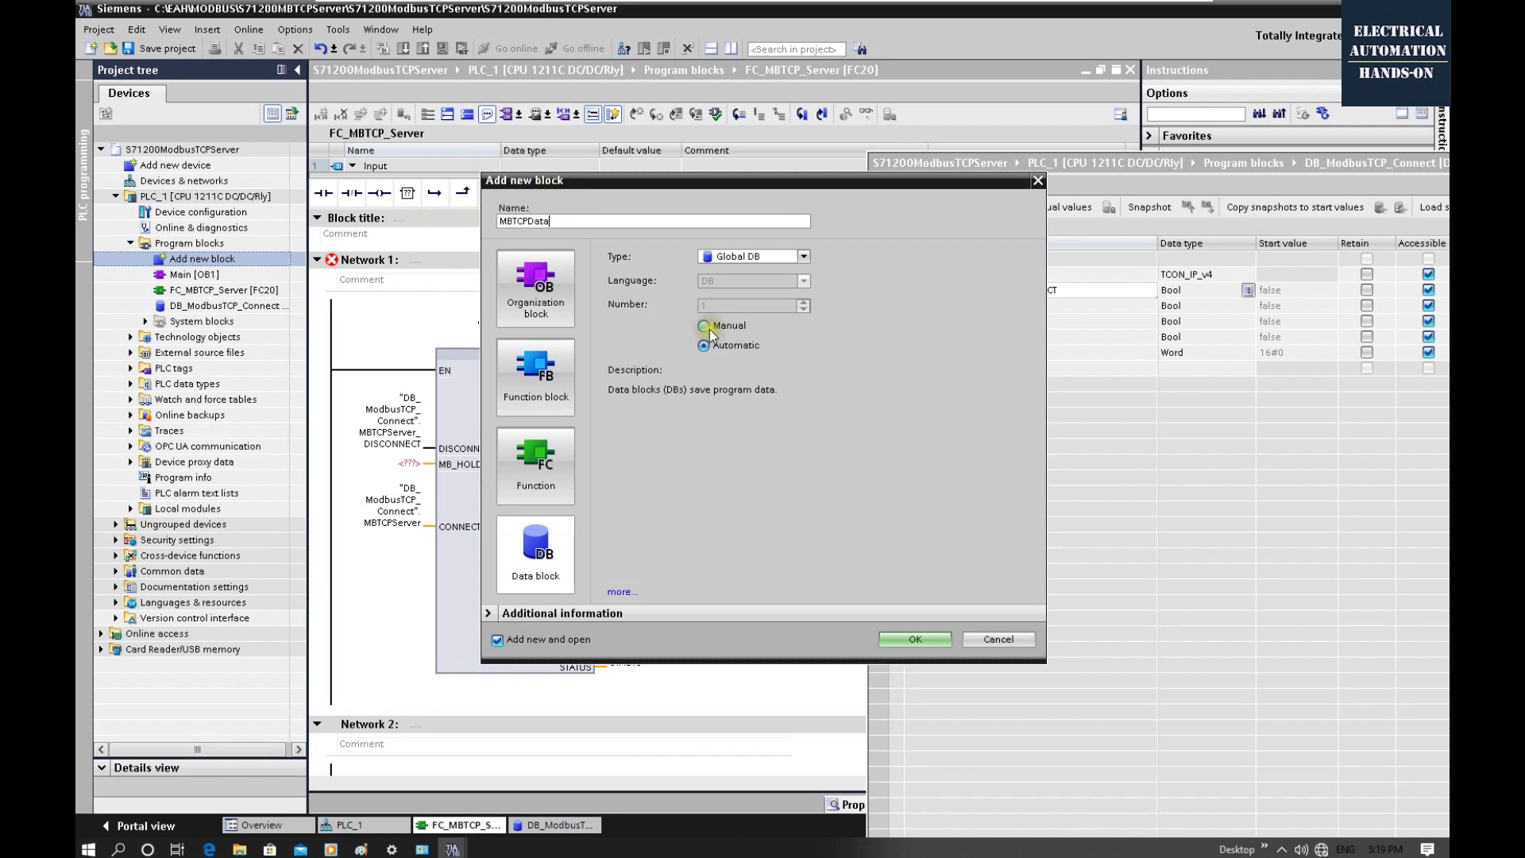
pyautogui.click(707, 305)
pyautogui.moveTo(707, 306); pyautogui.dragTo(663, 299)
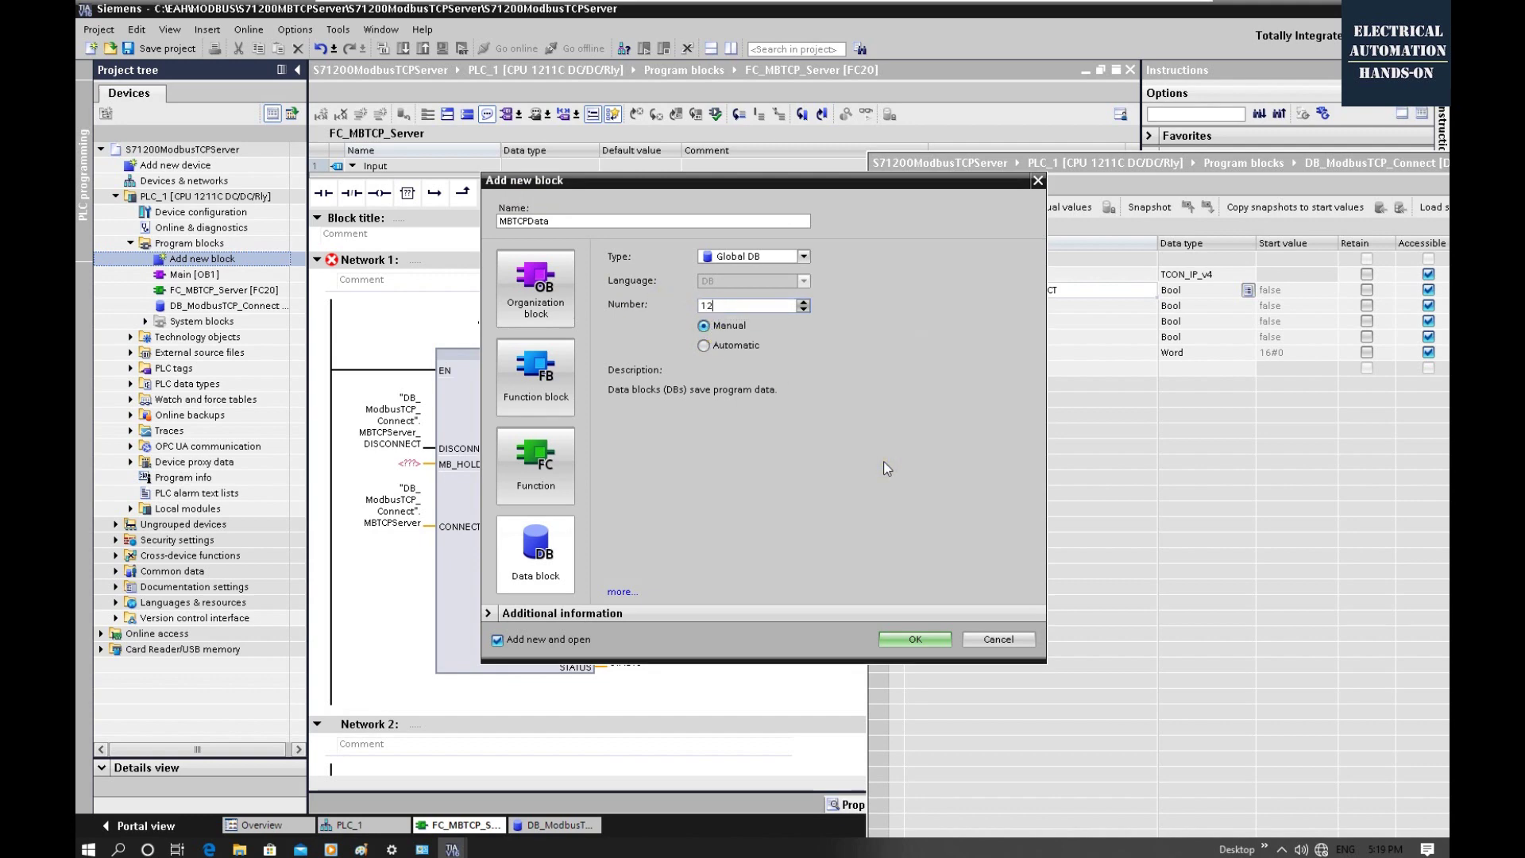
pyautogui.press('Return')
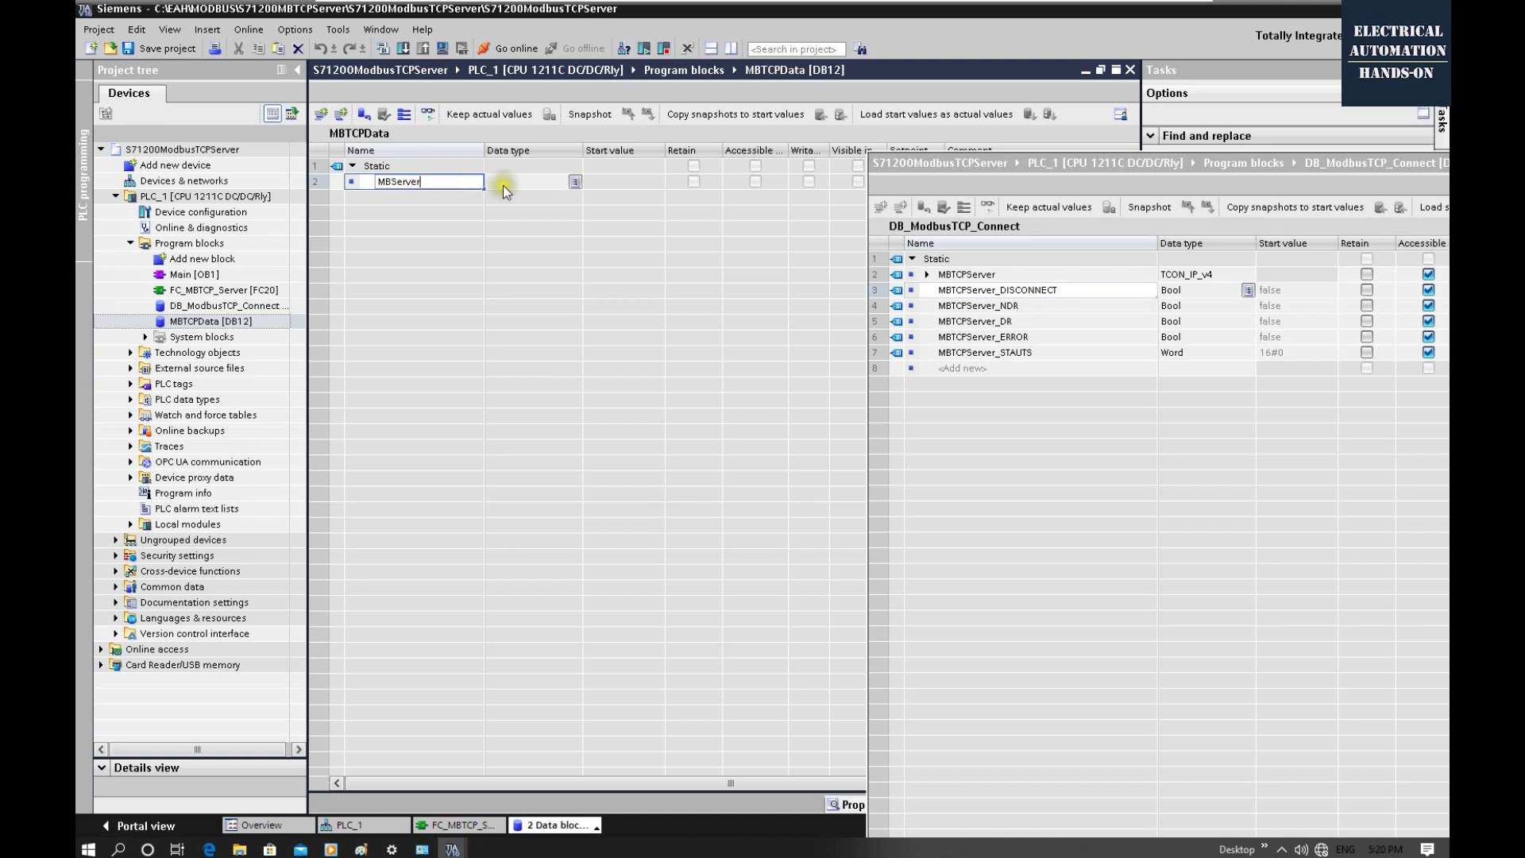
# - Add a variable named MBServer with the data type Array[1..120] of Word to MBTCPData and widen the data type column
pyautogui.press('Tab')
pyautogui.write('arr')
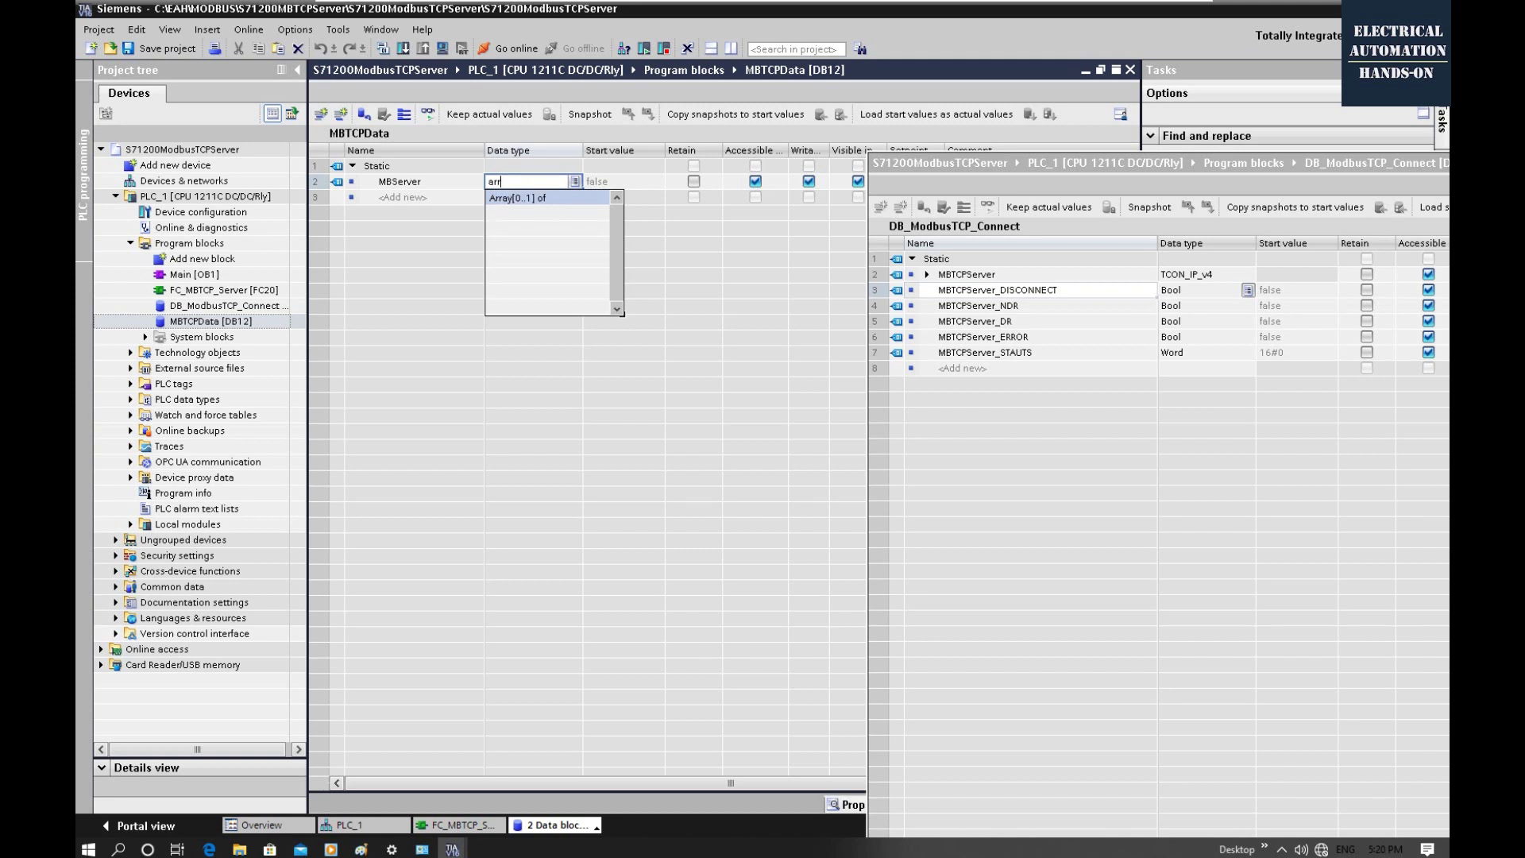
pyautogui.click(512, 198)
pyautogui.click(515, 182)
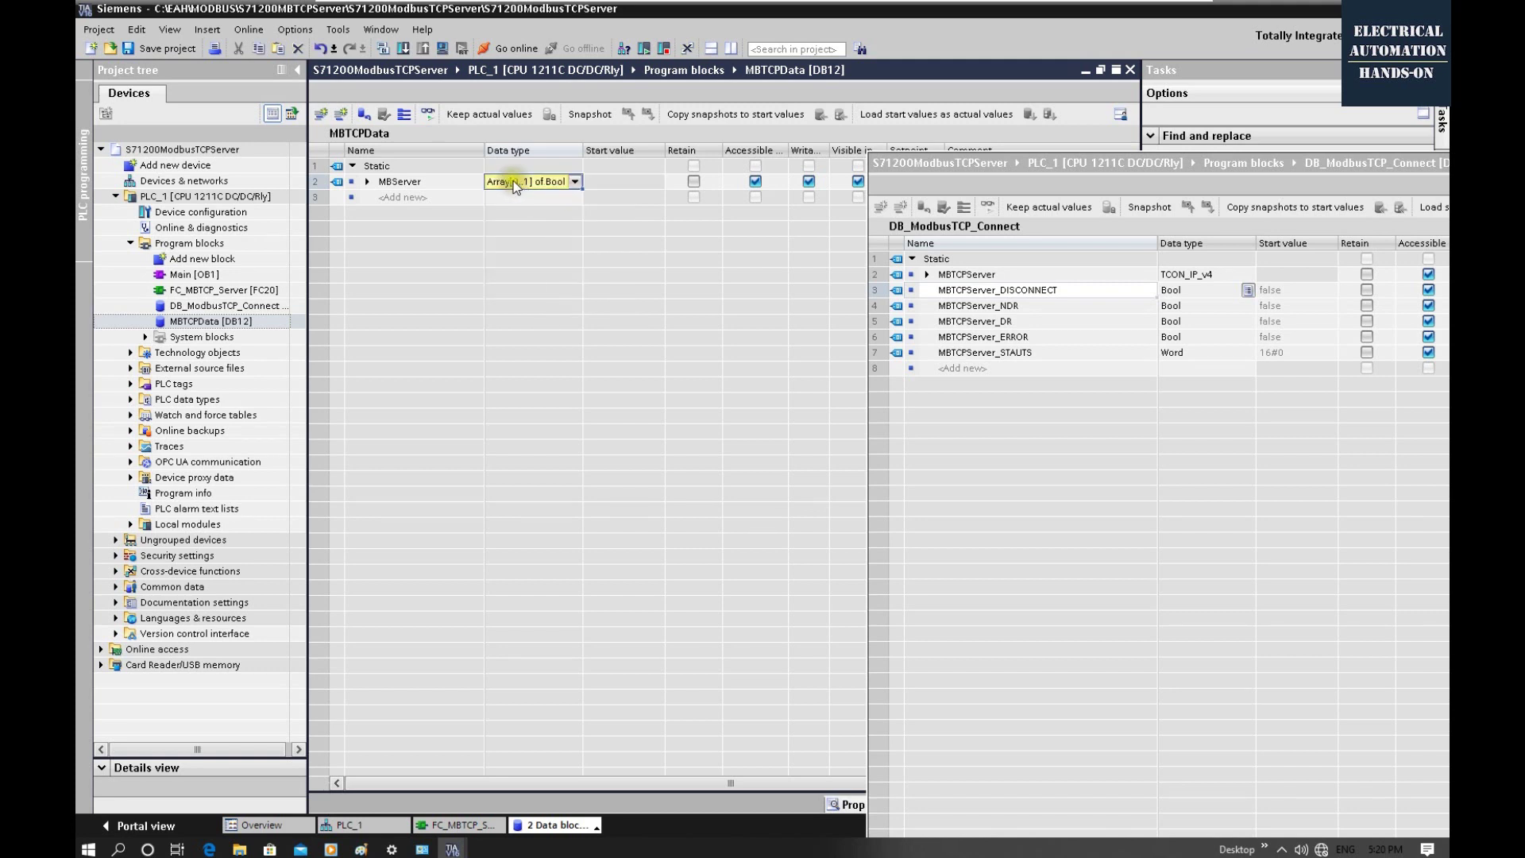
pyautogui.doubleClick(502, 182)
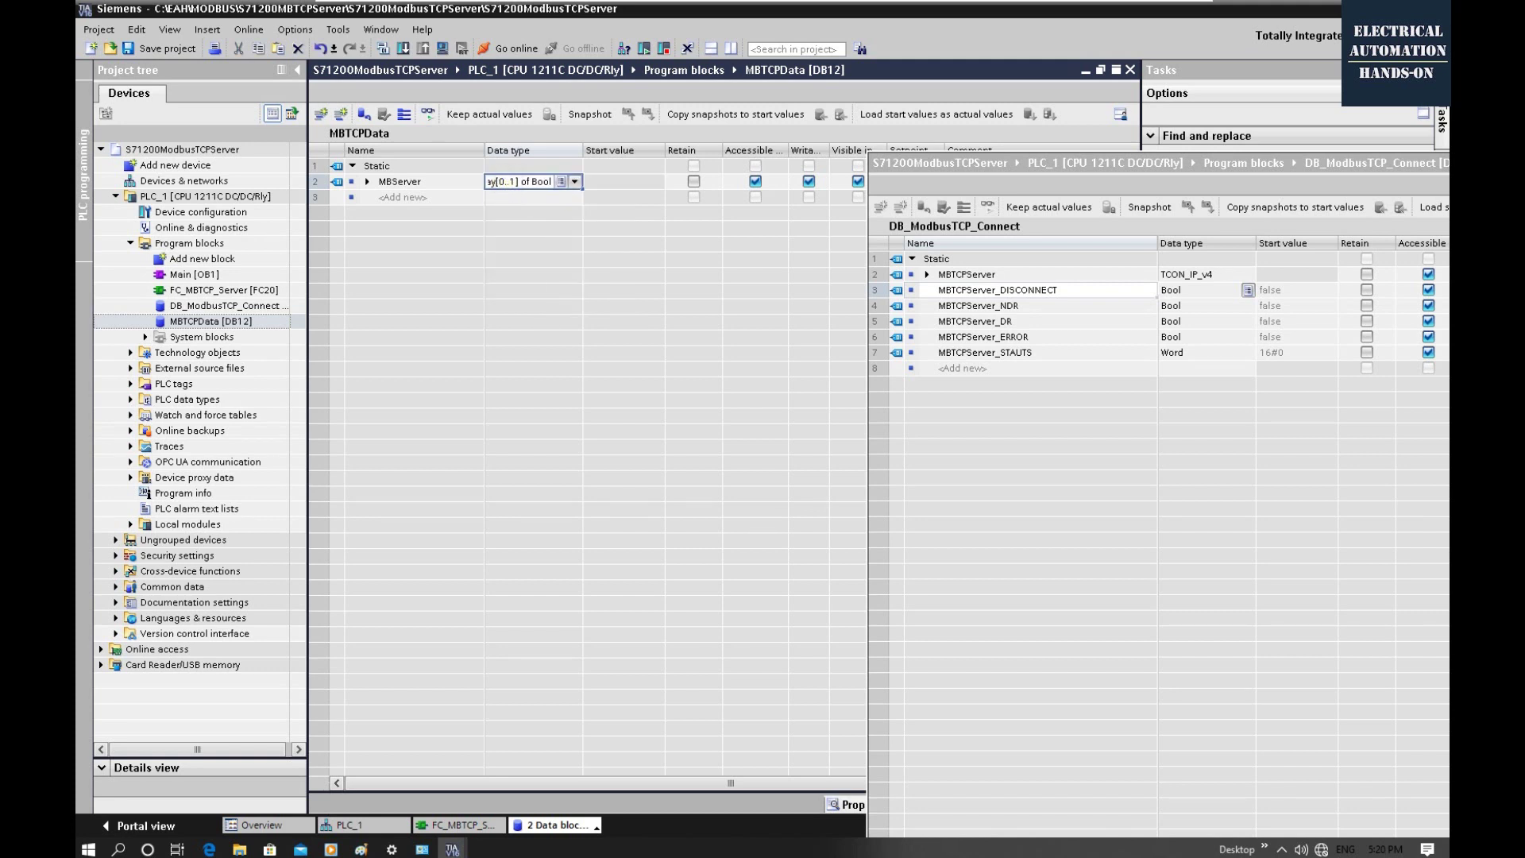
pyautogui.write('1')
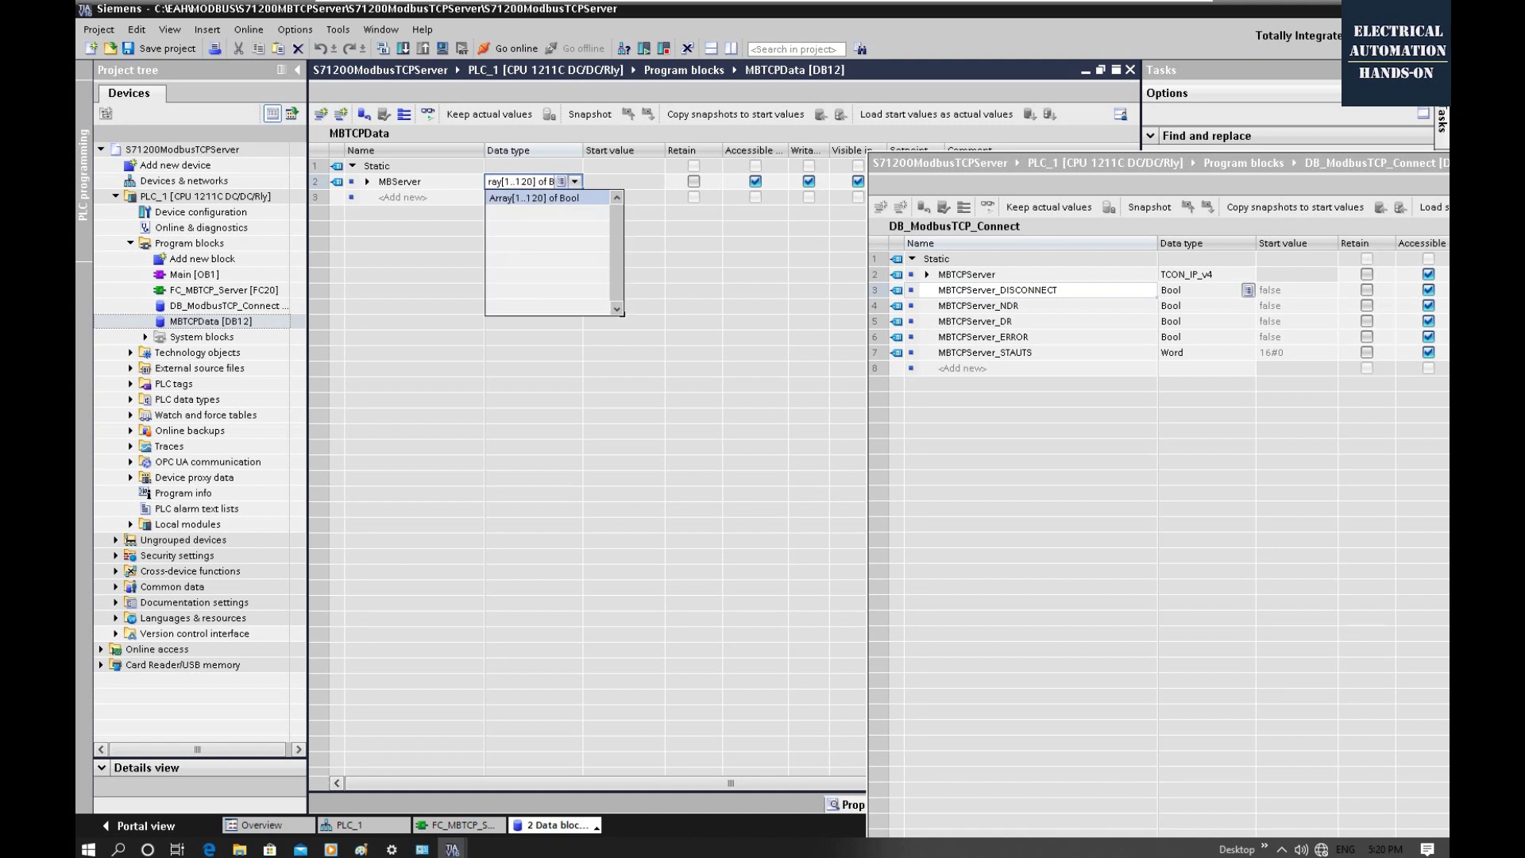
pyautogui.write('20')
pyautogui.doubleClick(541, 182)
pyautogui.write('word')
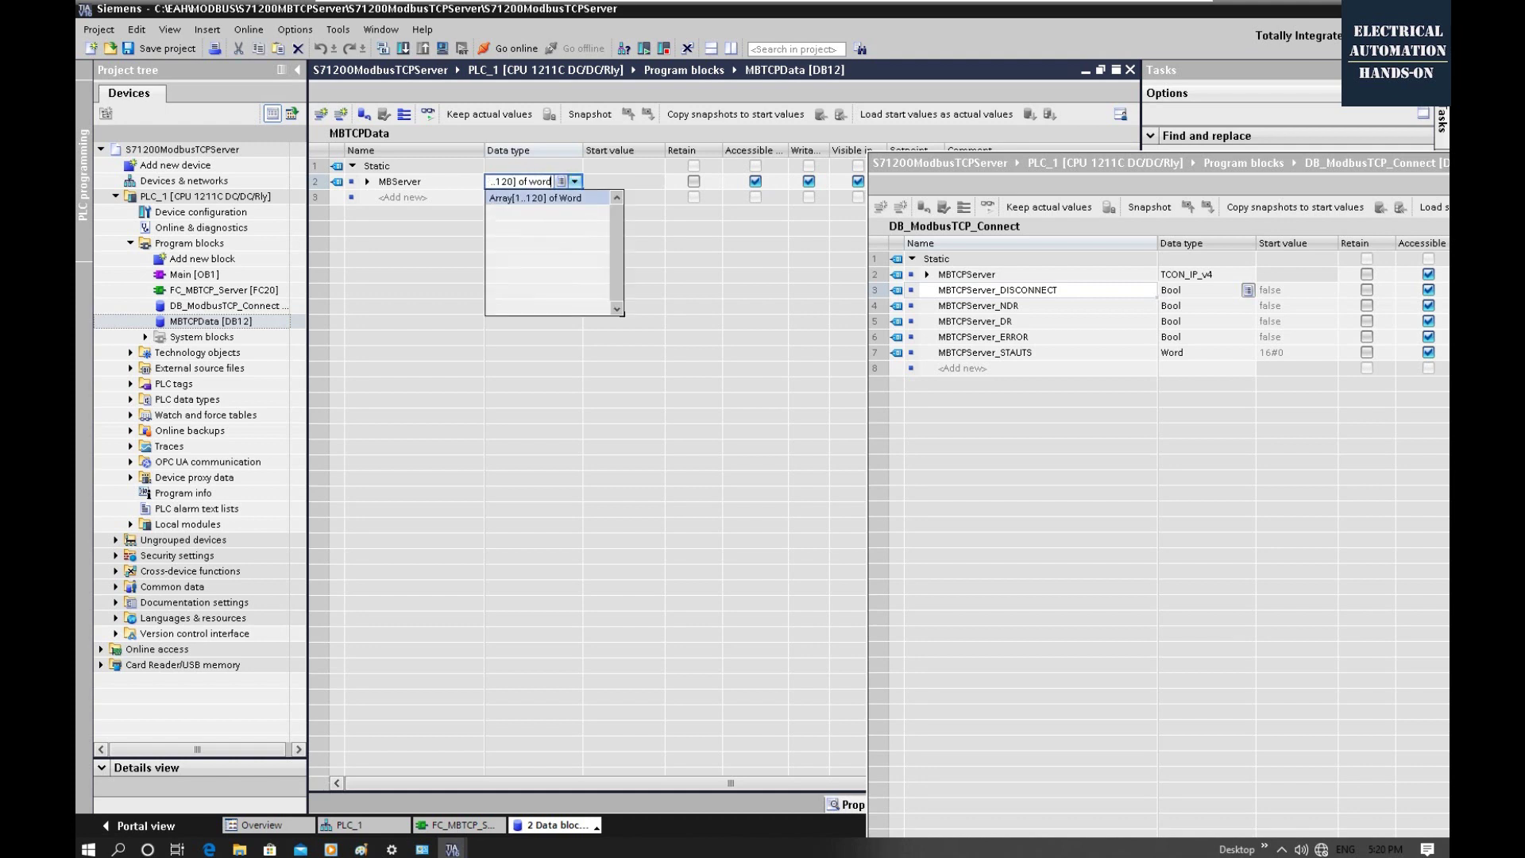
pyautogui.press('Return')
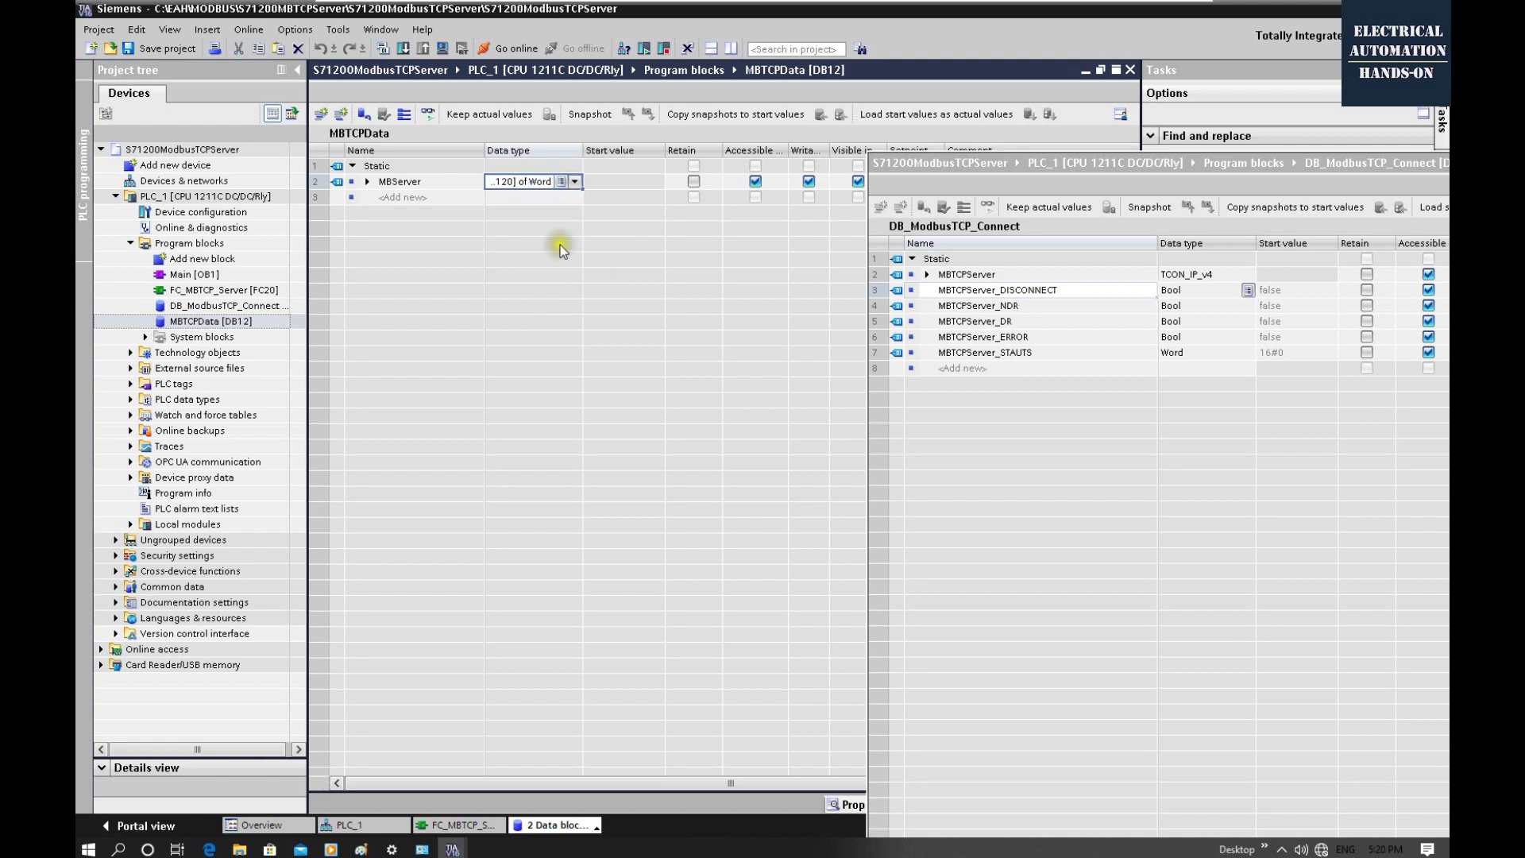
pyautogui.doubleClick(582, 150)
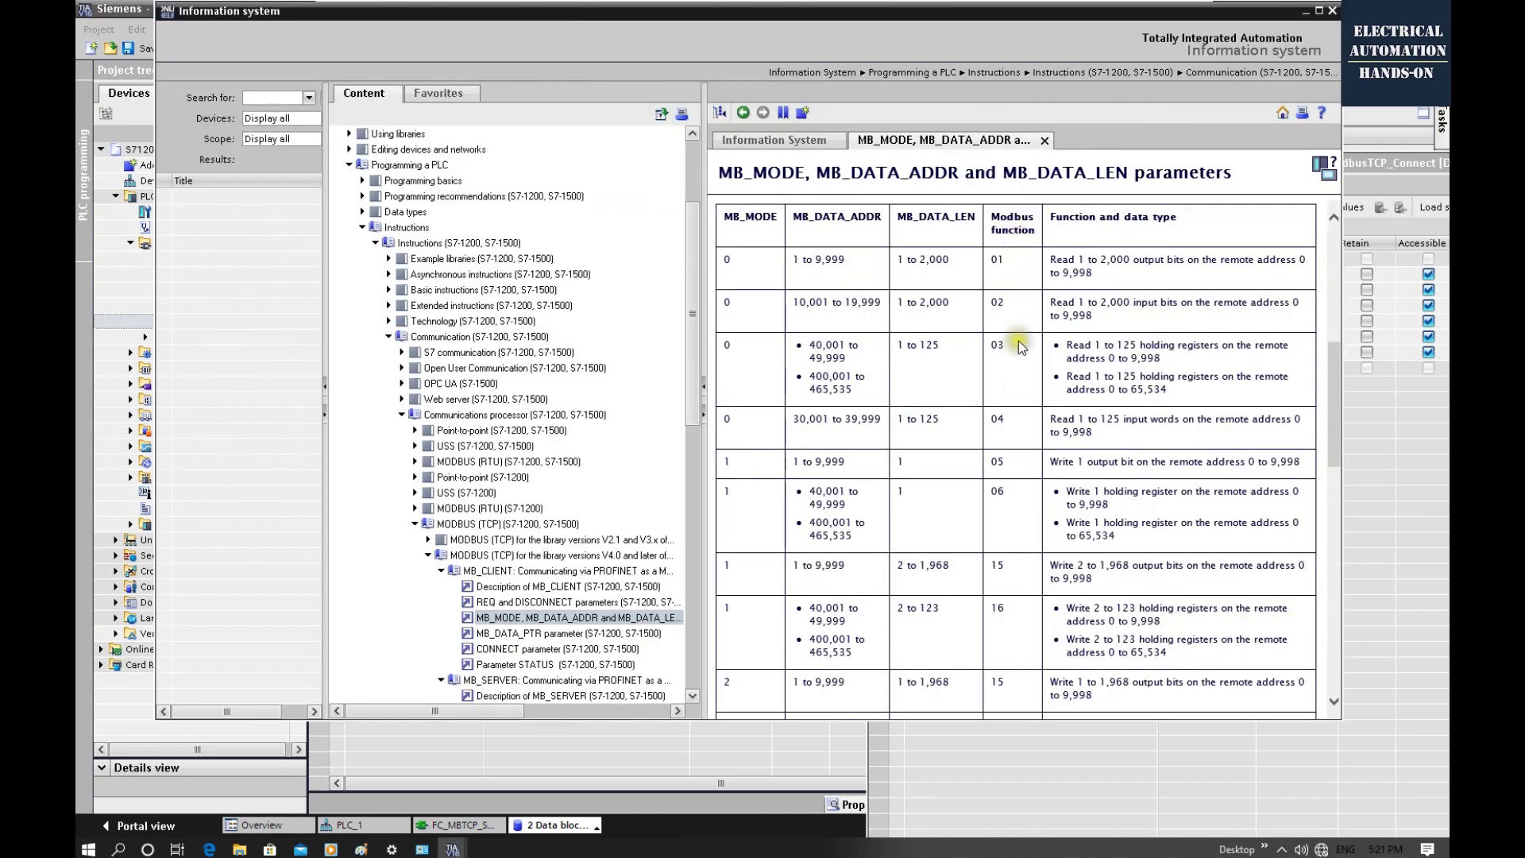
# - Examine the Modbus function table for MB_MODE, MB_DATA_ADDR and MB_DATA_LEN in the help, comparing it with the MBServer array
pyautogui.doubleClick(995, 345)
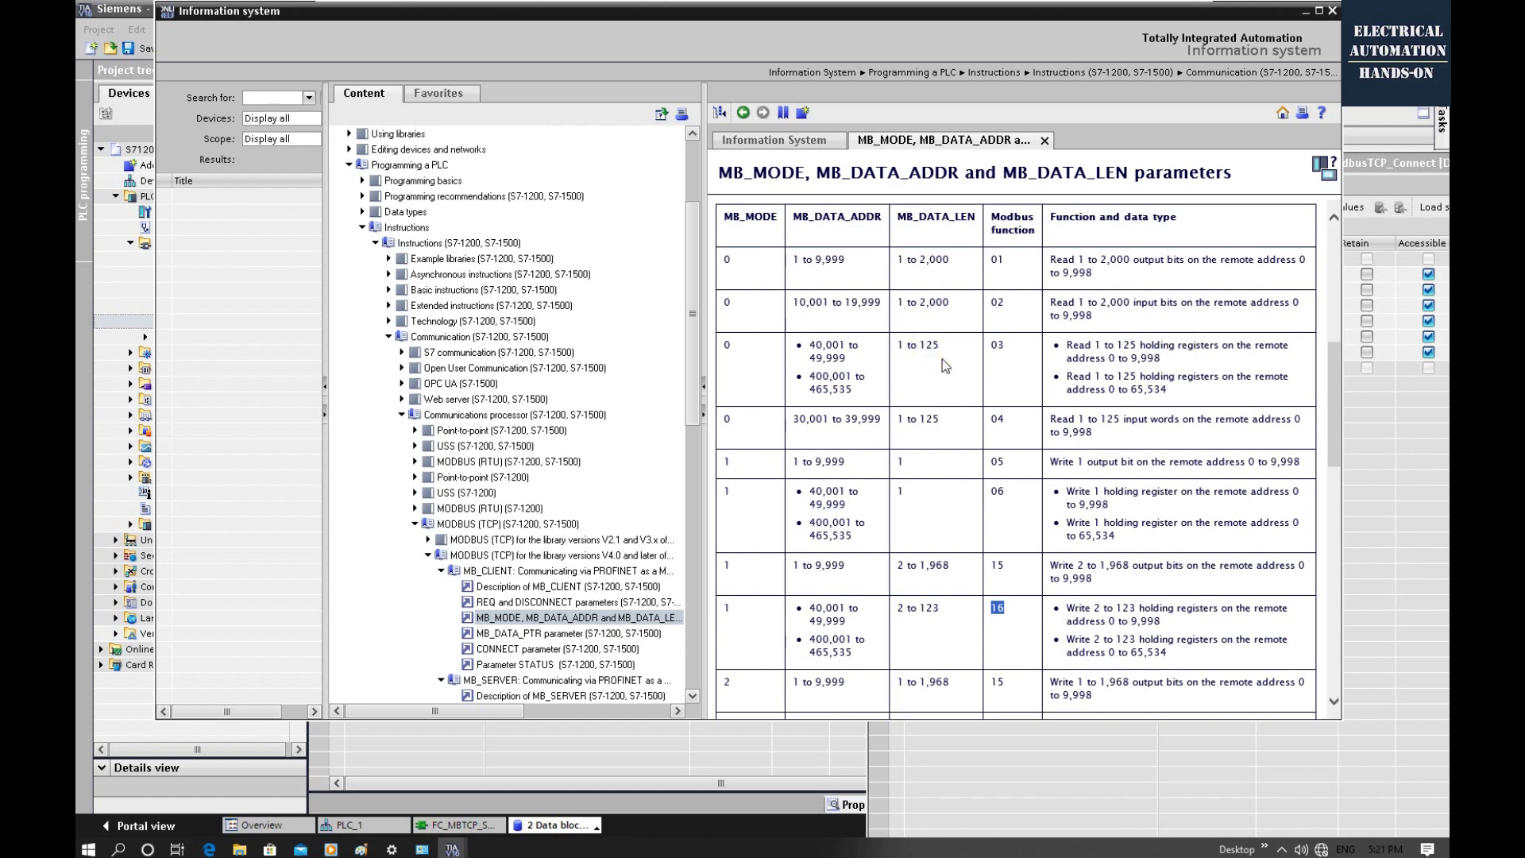
pyautogui.moveTo(866, 229); pyautogui.dragTo(812, 374)
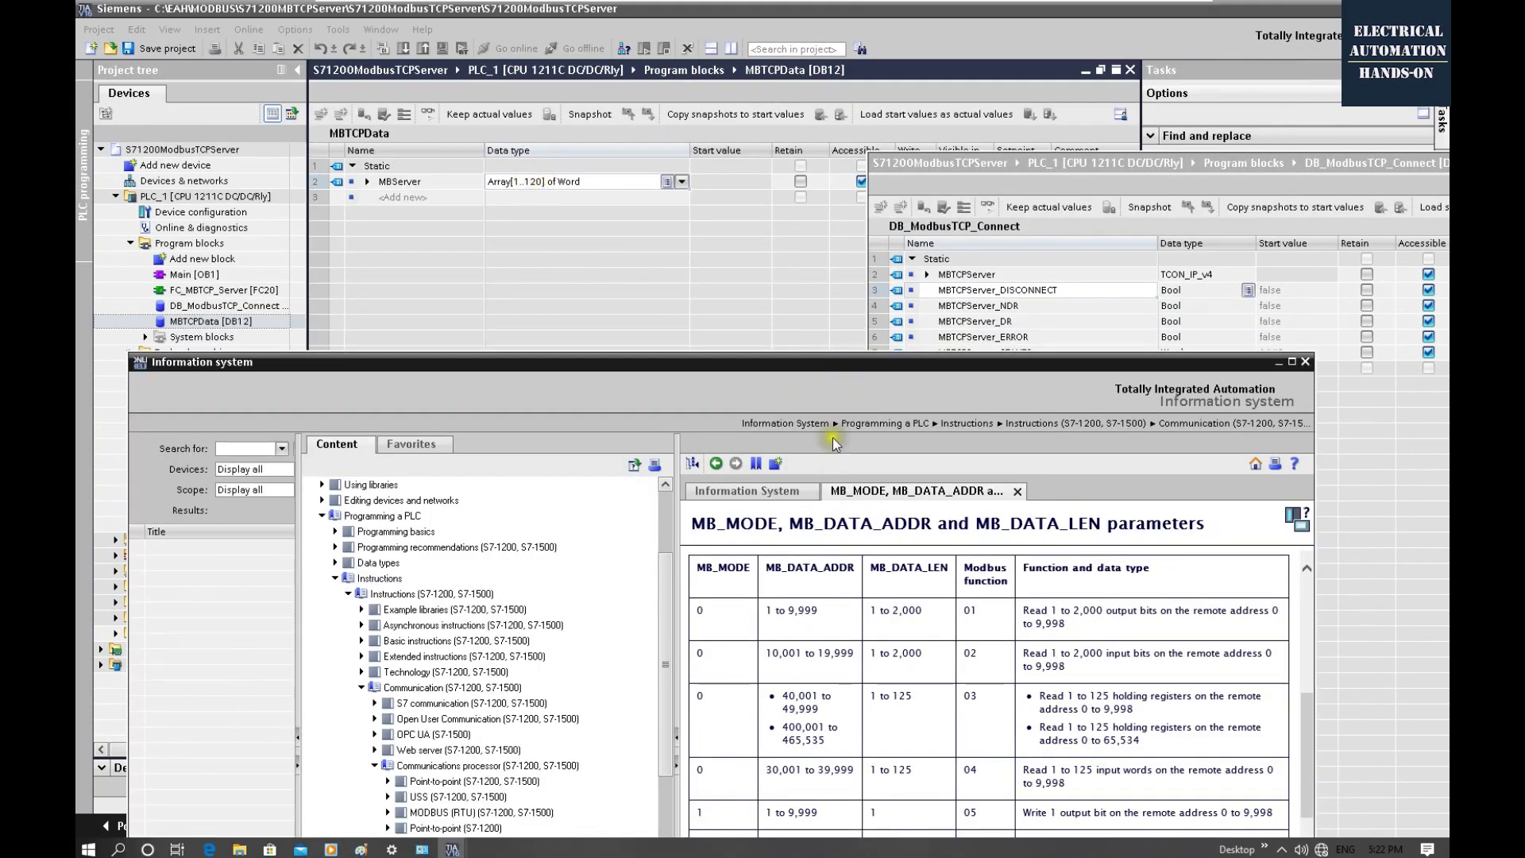
pyautogui.moveTo(847, 364); pyautogui.dragTo(856, 92)
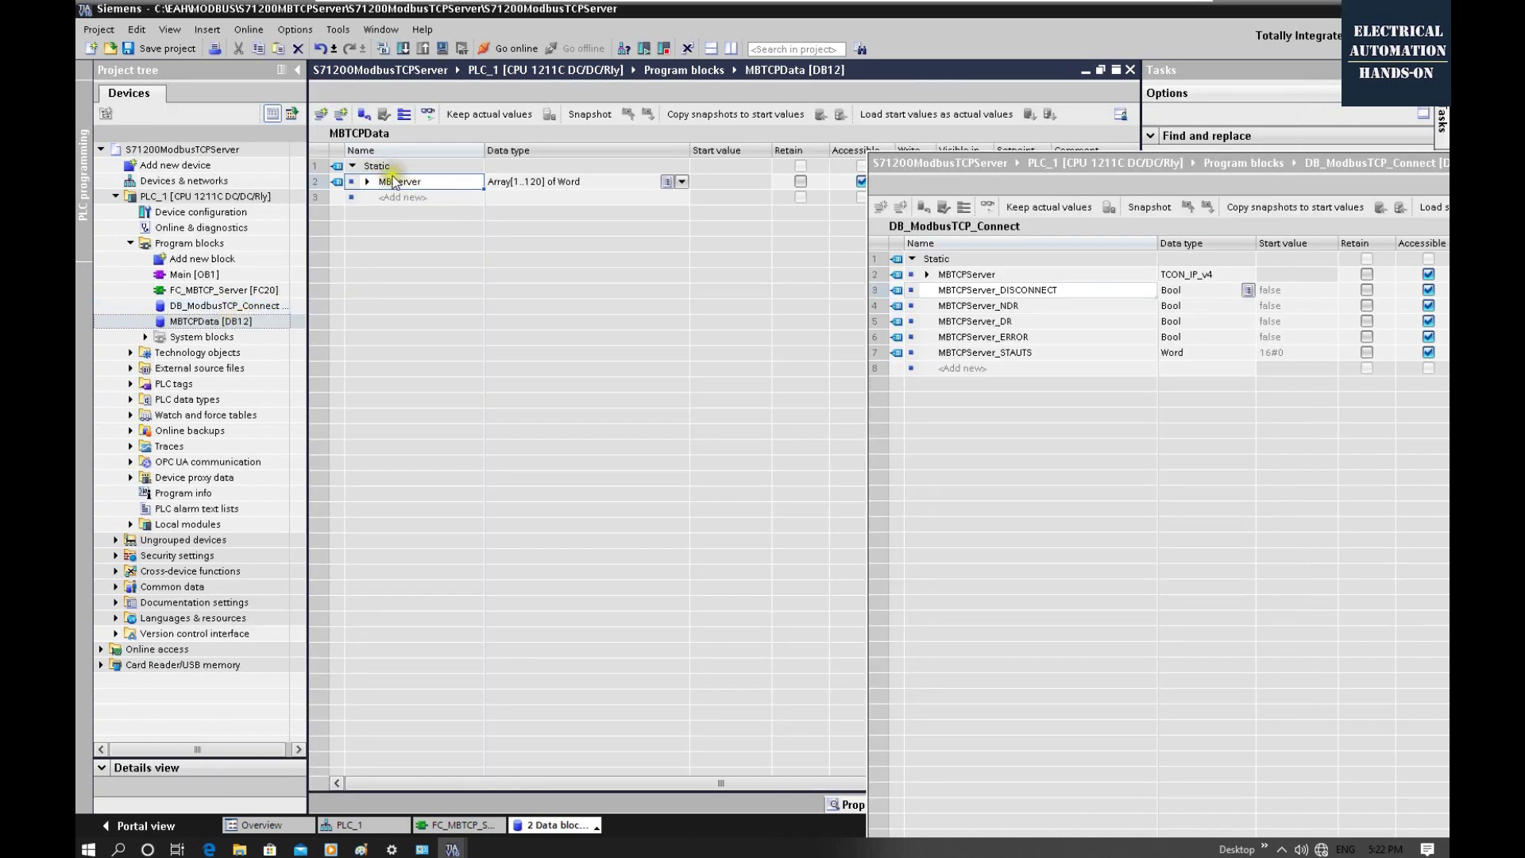
# - Disable optimized block access in the attributes of MBTCPData and compile the data block
pyautogui.rightClick(235, 326)
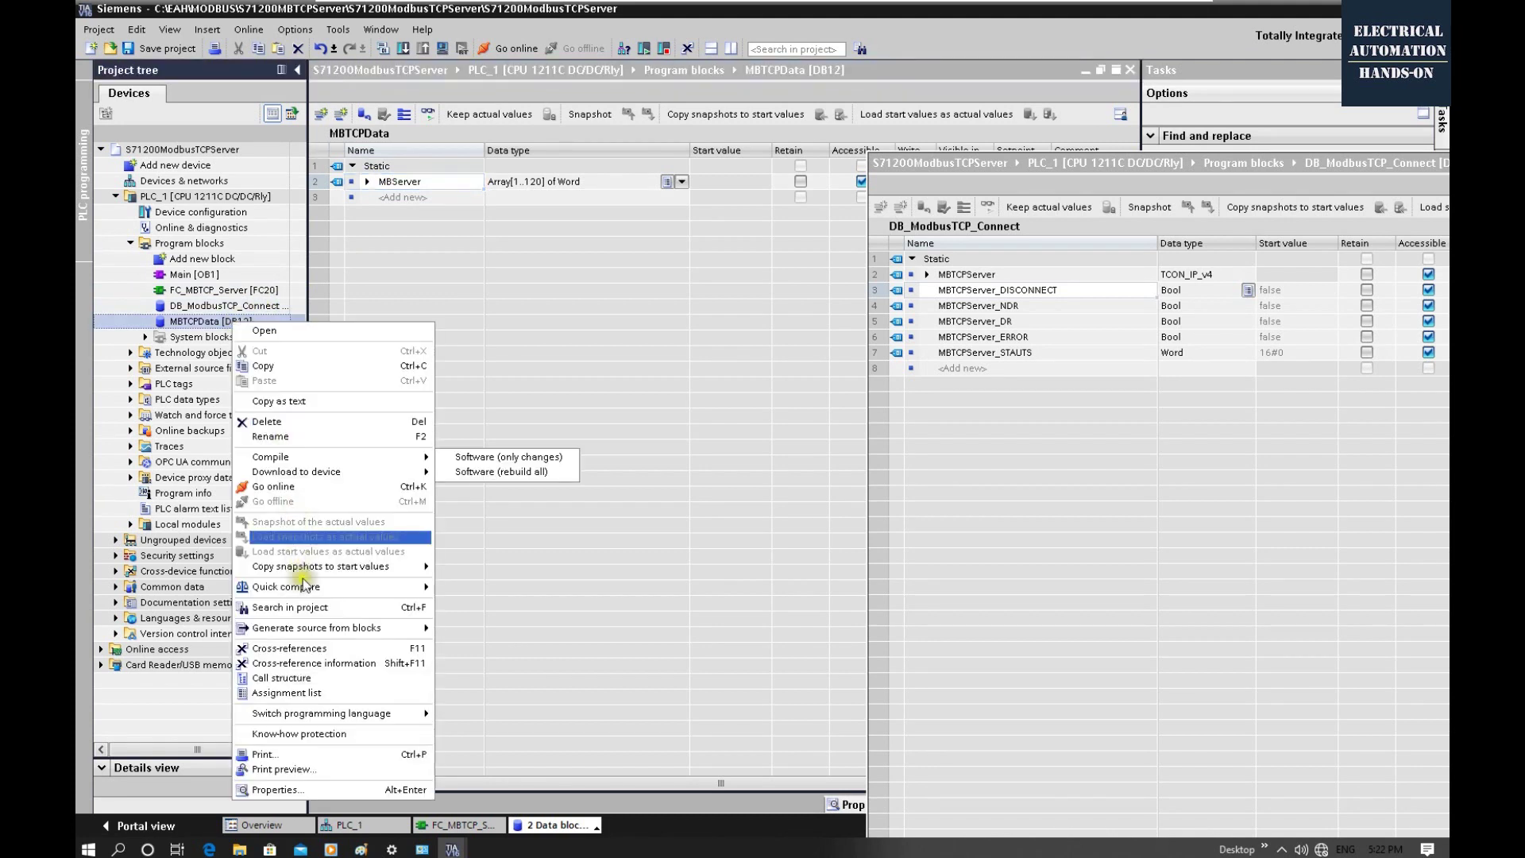
pyautogui.click(294, 792)
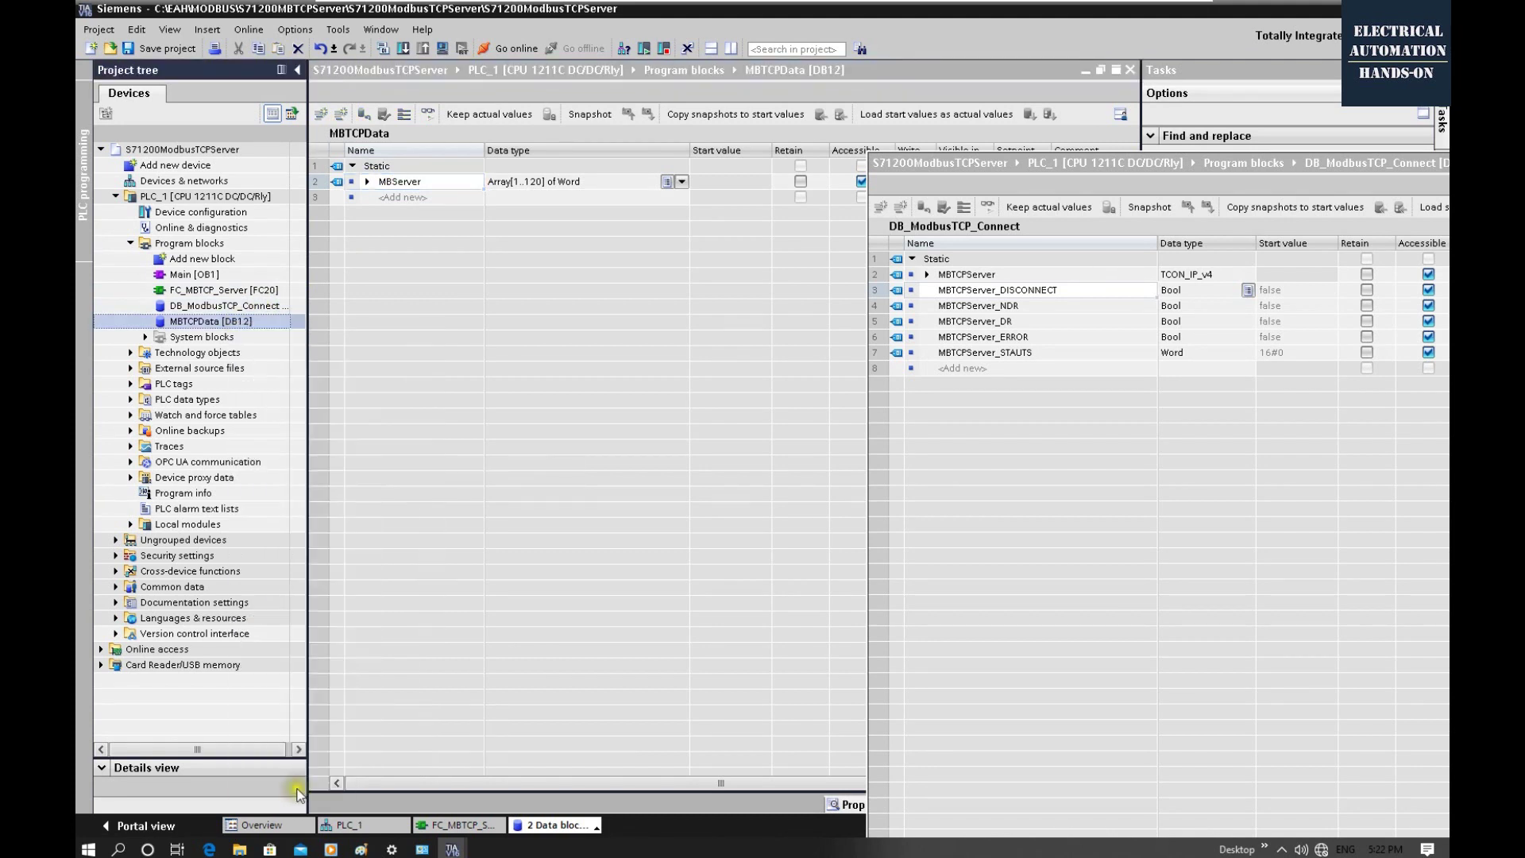
pyautogui.click(490, 370)
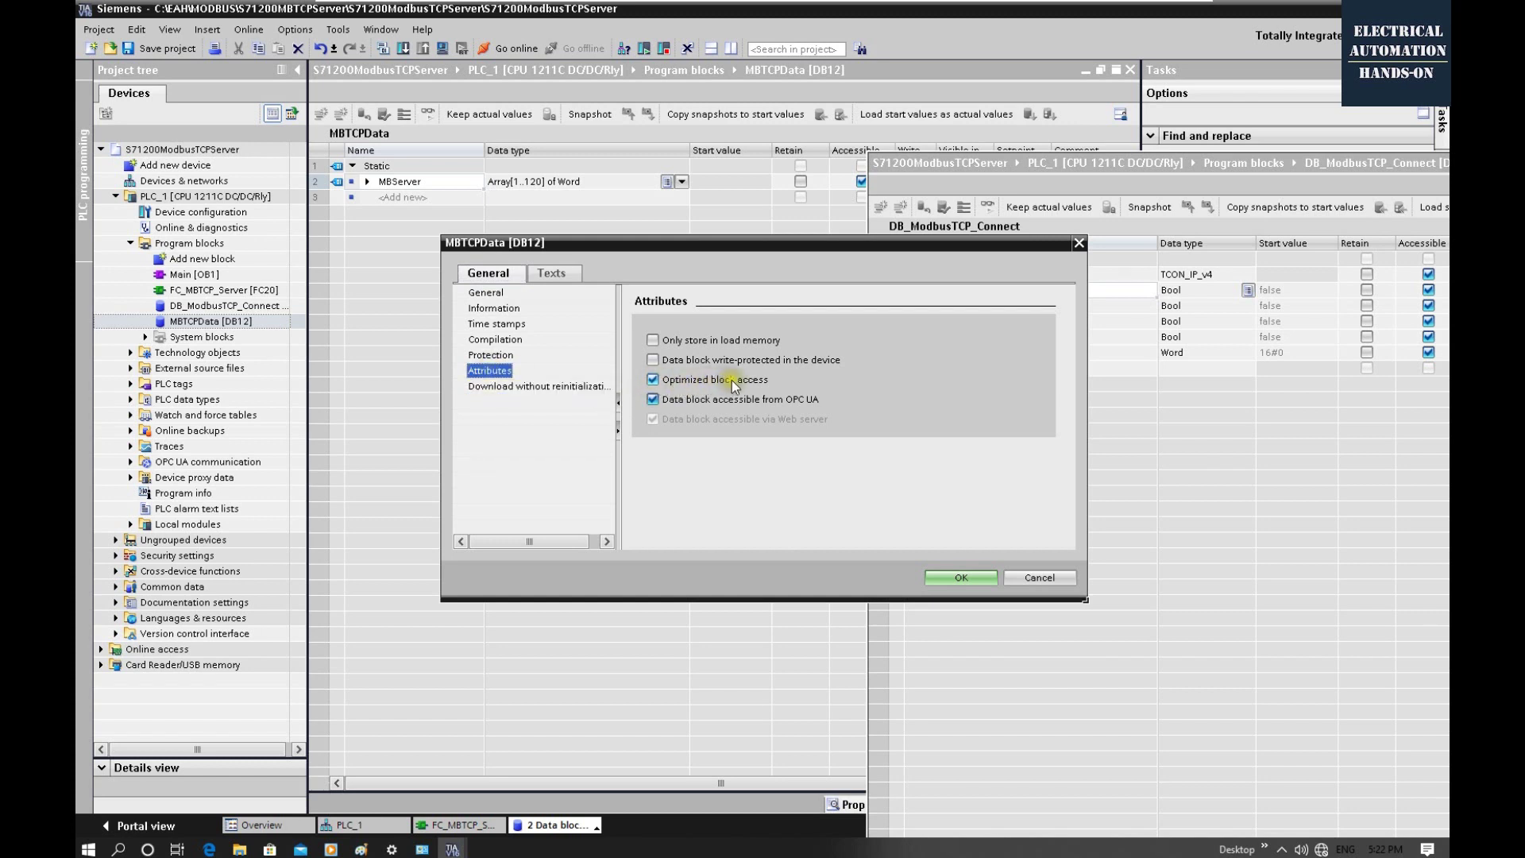
pyautogui.click(654, 380)
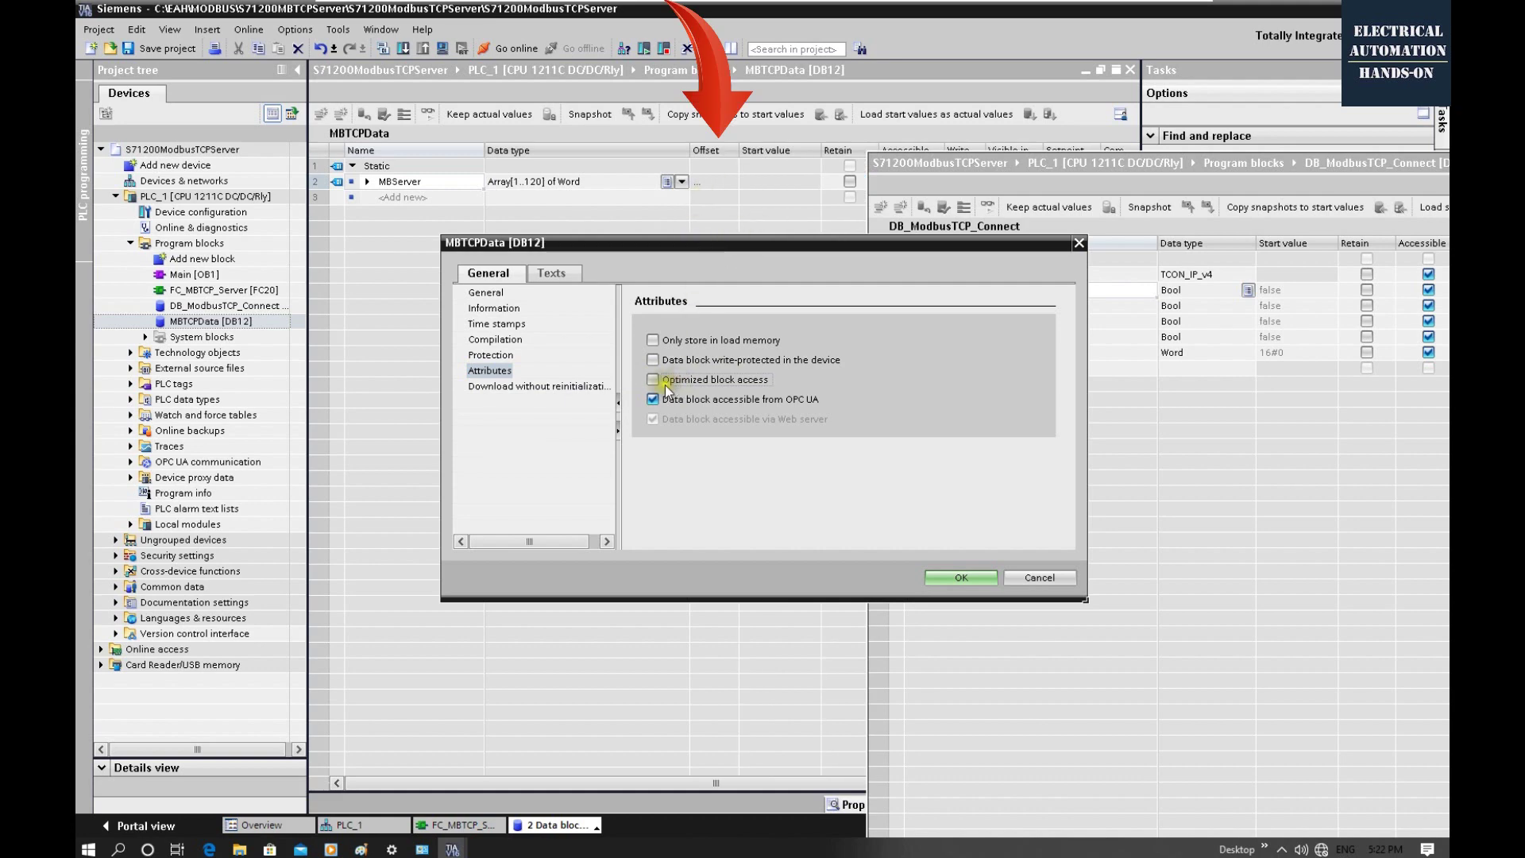
pyautogui.click(957, 578)
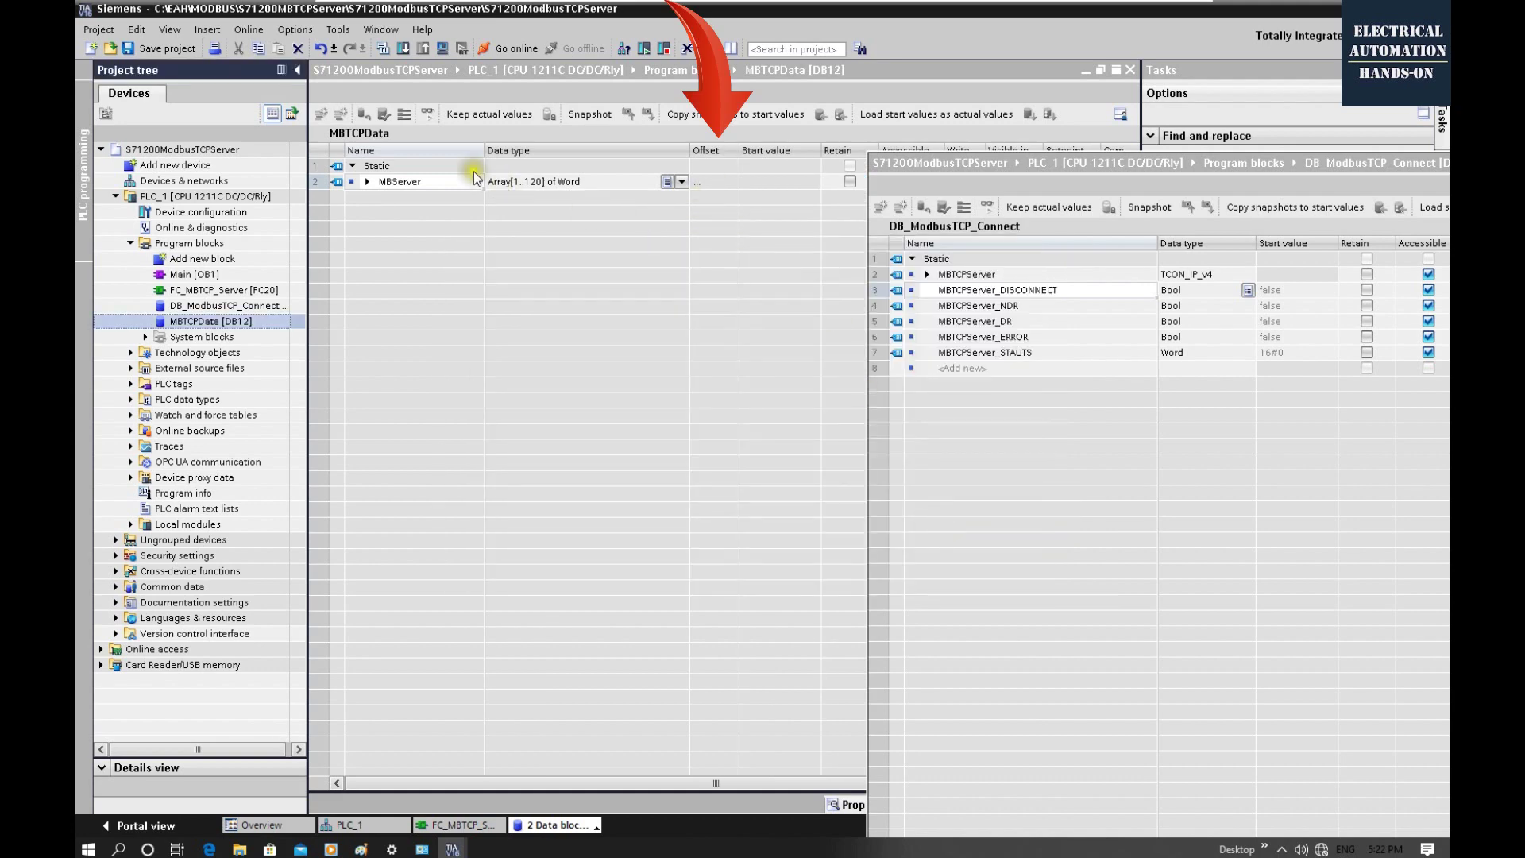
pyautogui.click(382, 48)
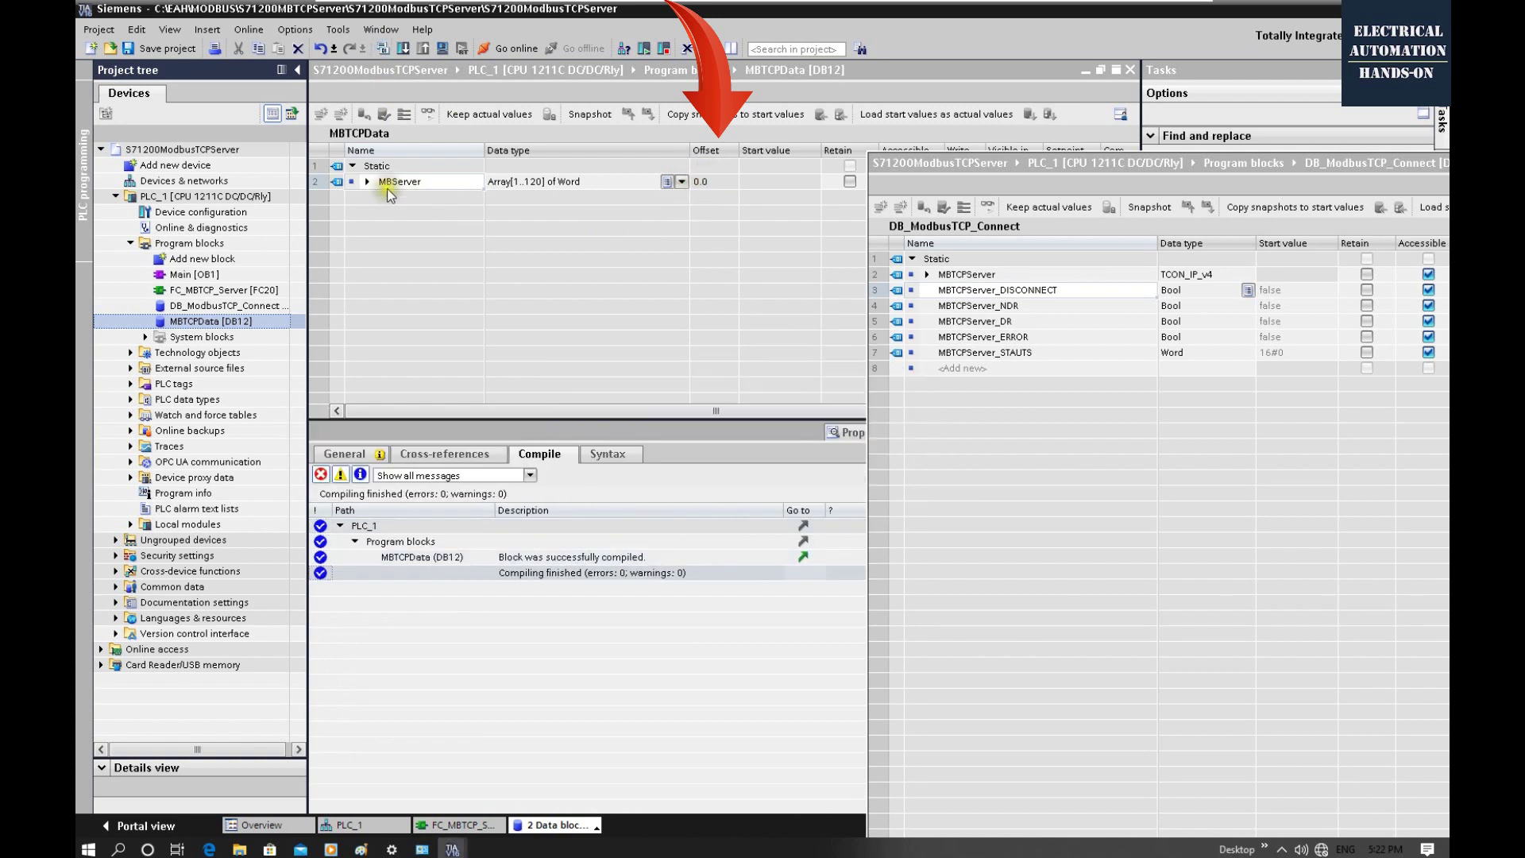
# - Expand the MBServer array to examine its elements and their offsets, and collapse it again
pyautogui.click(368, 182)
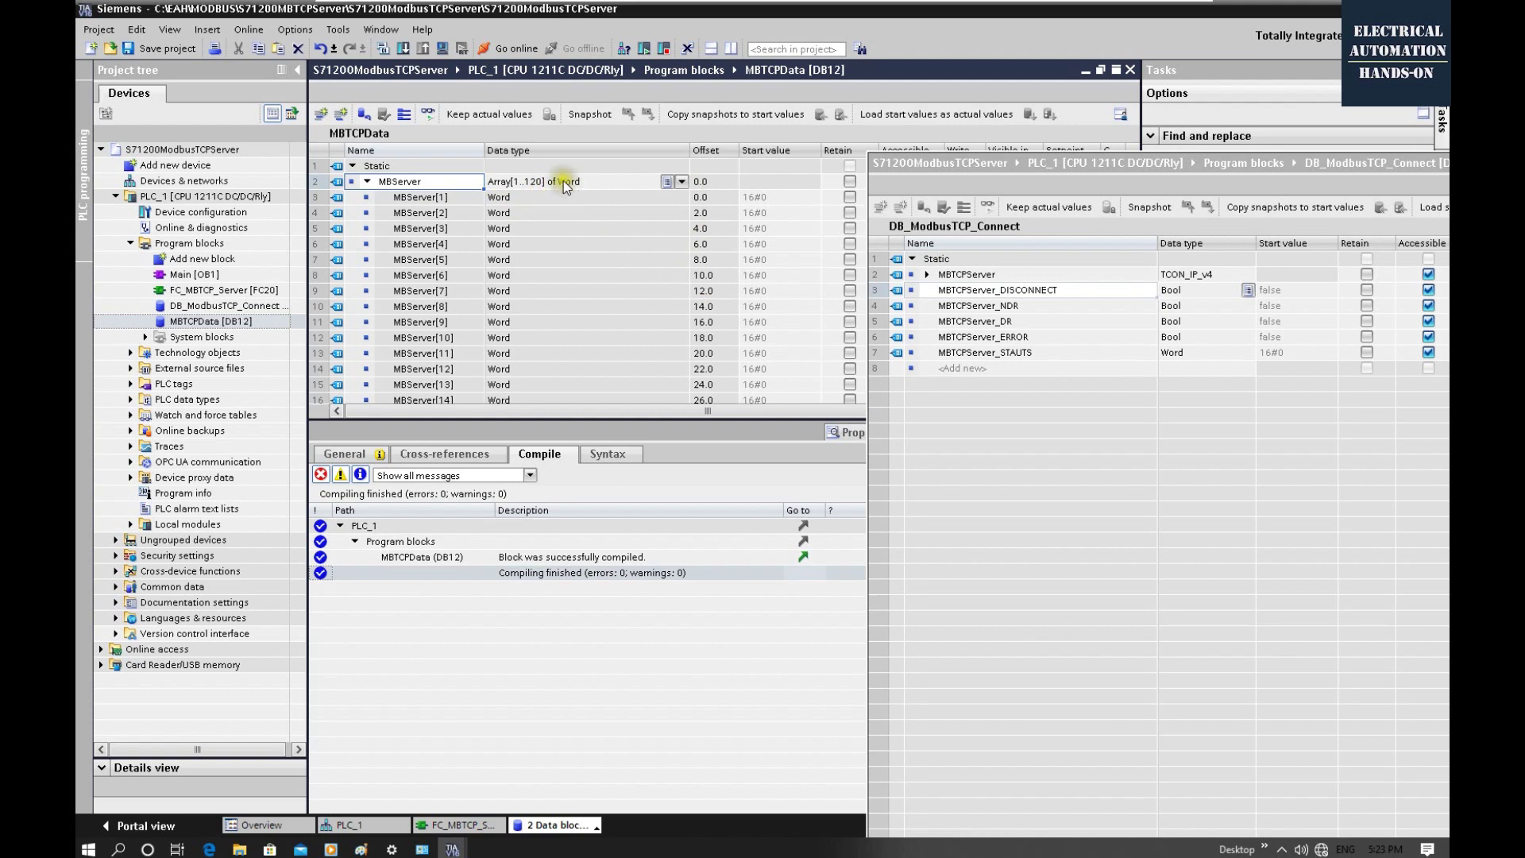
pyautogui.click(636, 355)
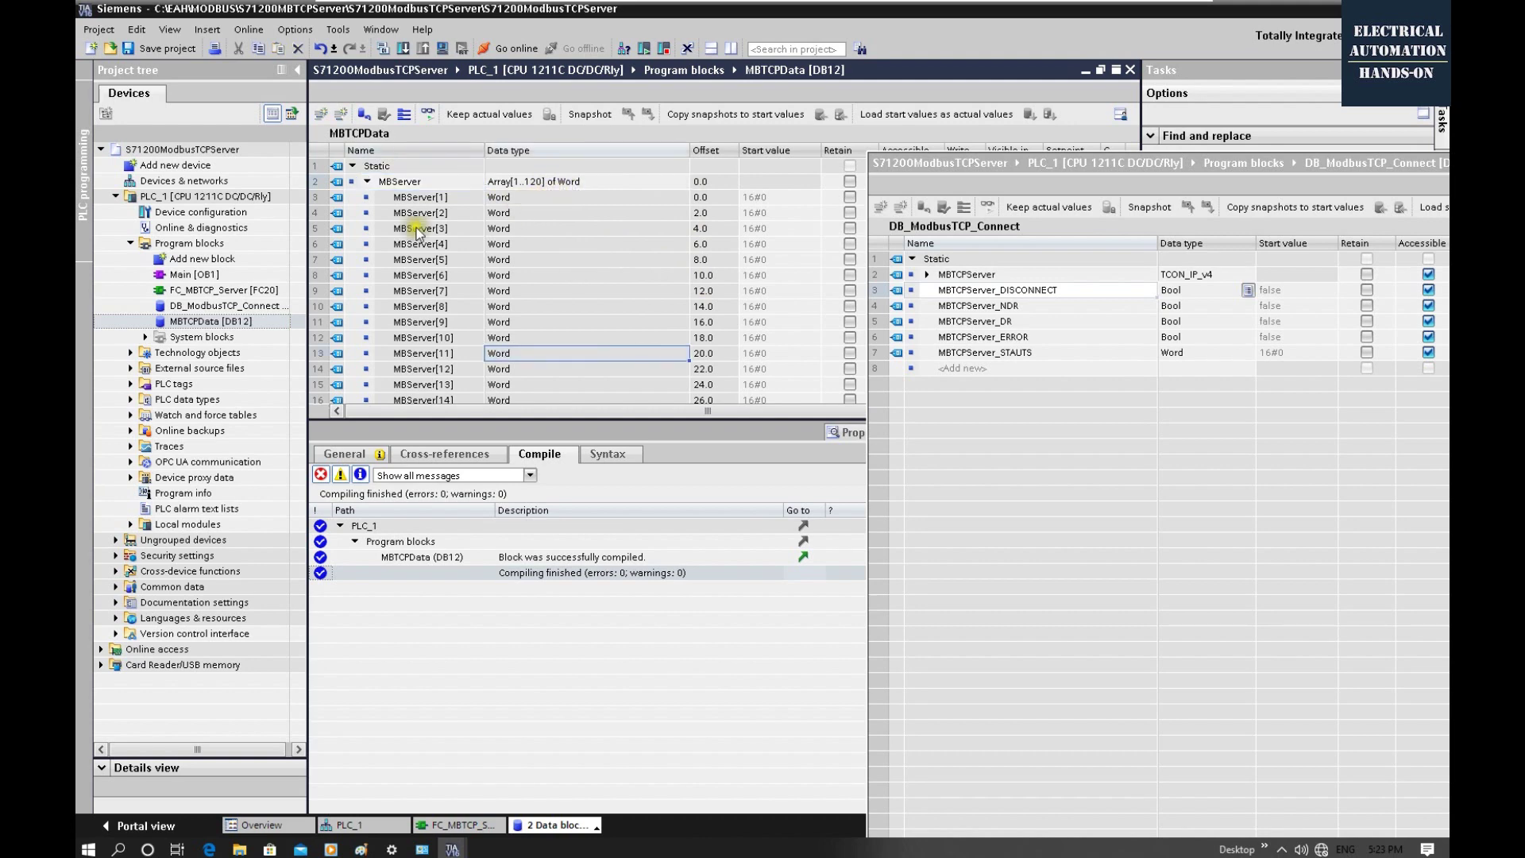
pyautogui.click(367, 182)
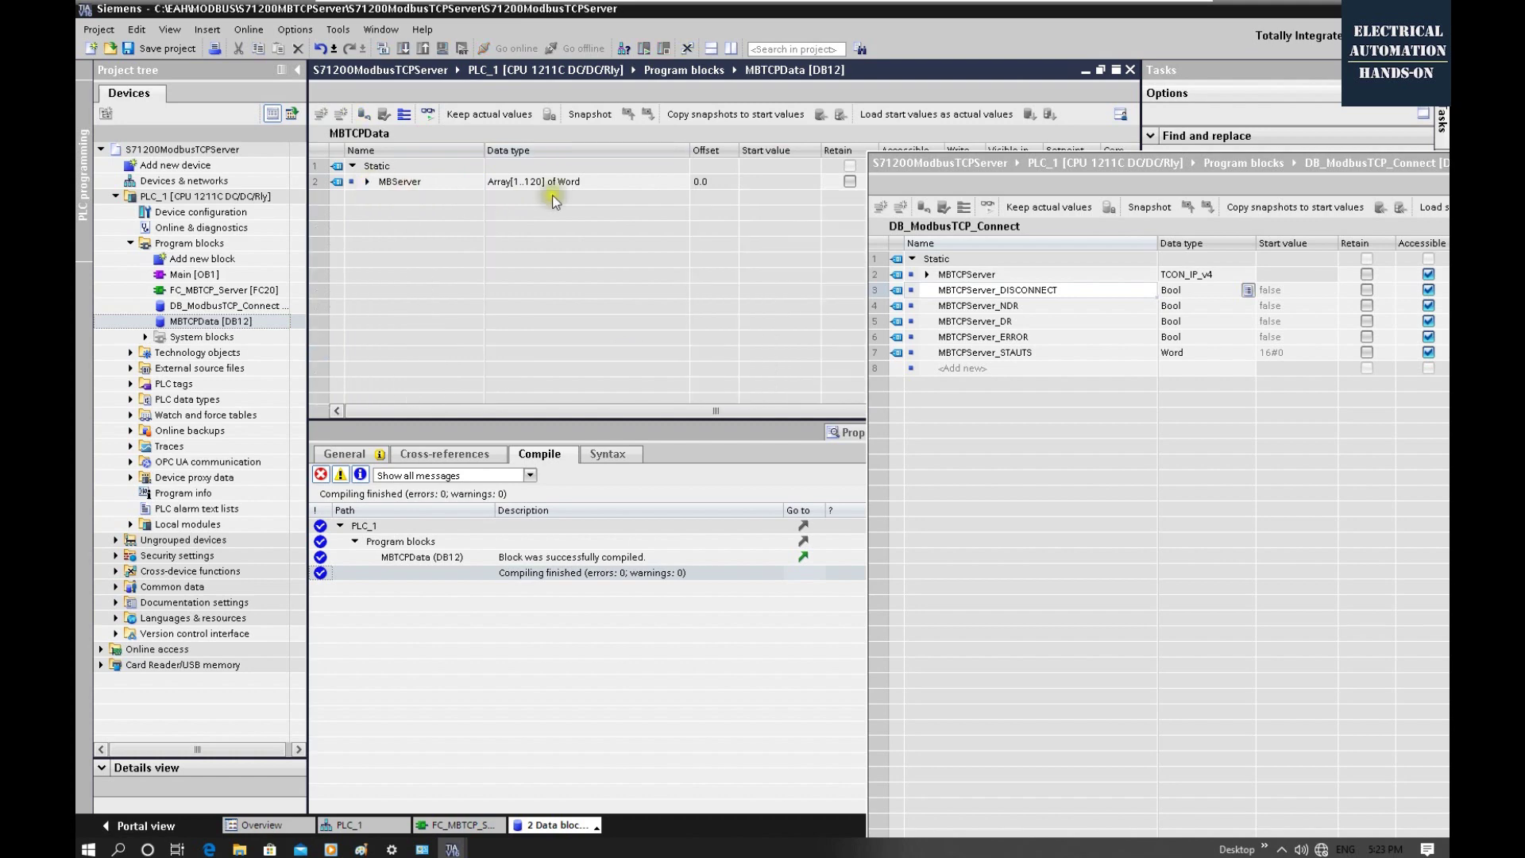
# - Float the MBTCPData editor beside FC_MBTCP_Server and assign the MBServer array to the MB_HOLD_REG parameter of MB_SERVER
pyautogui.click(1101, 71)
pyautogui.moveTo(445, 87); pyautogui.dragTo(1084, 218)
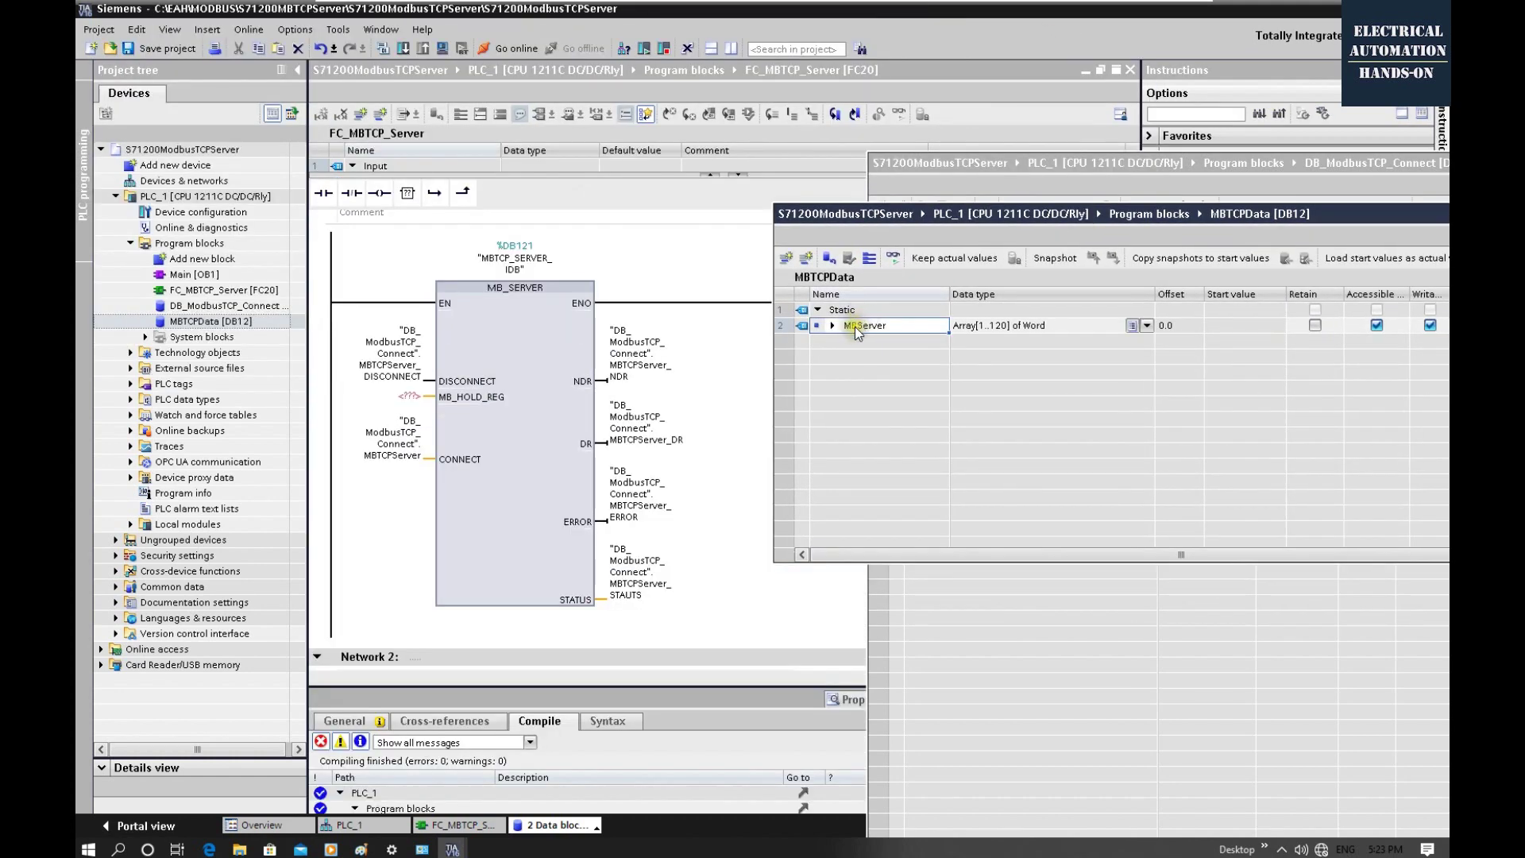
pyautogui.moveTo(866, 326); pyautogui.dragTo(407, 400)
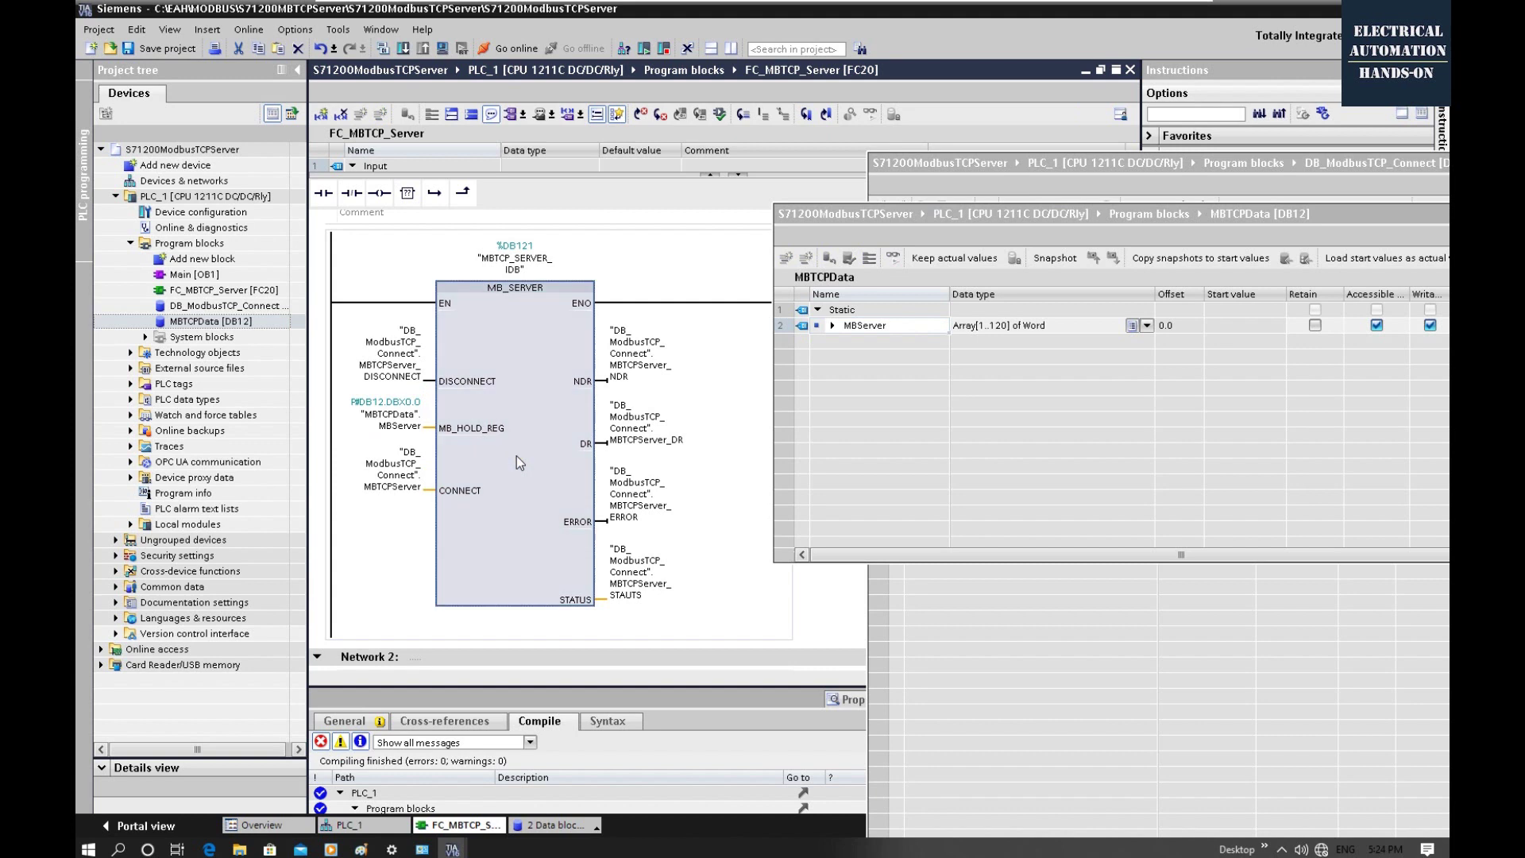
pyautogui.click(567, 416)
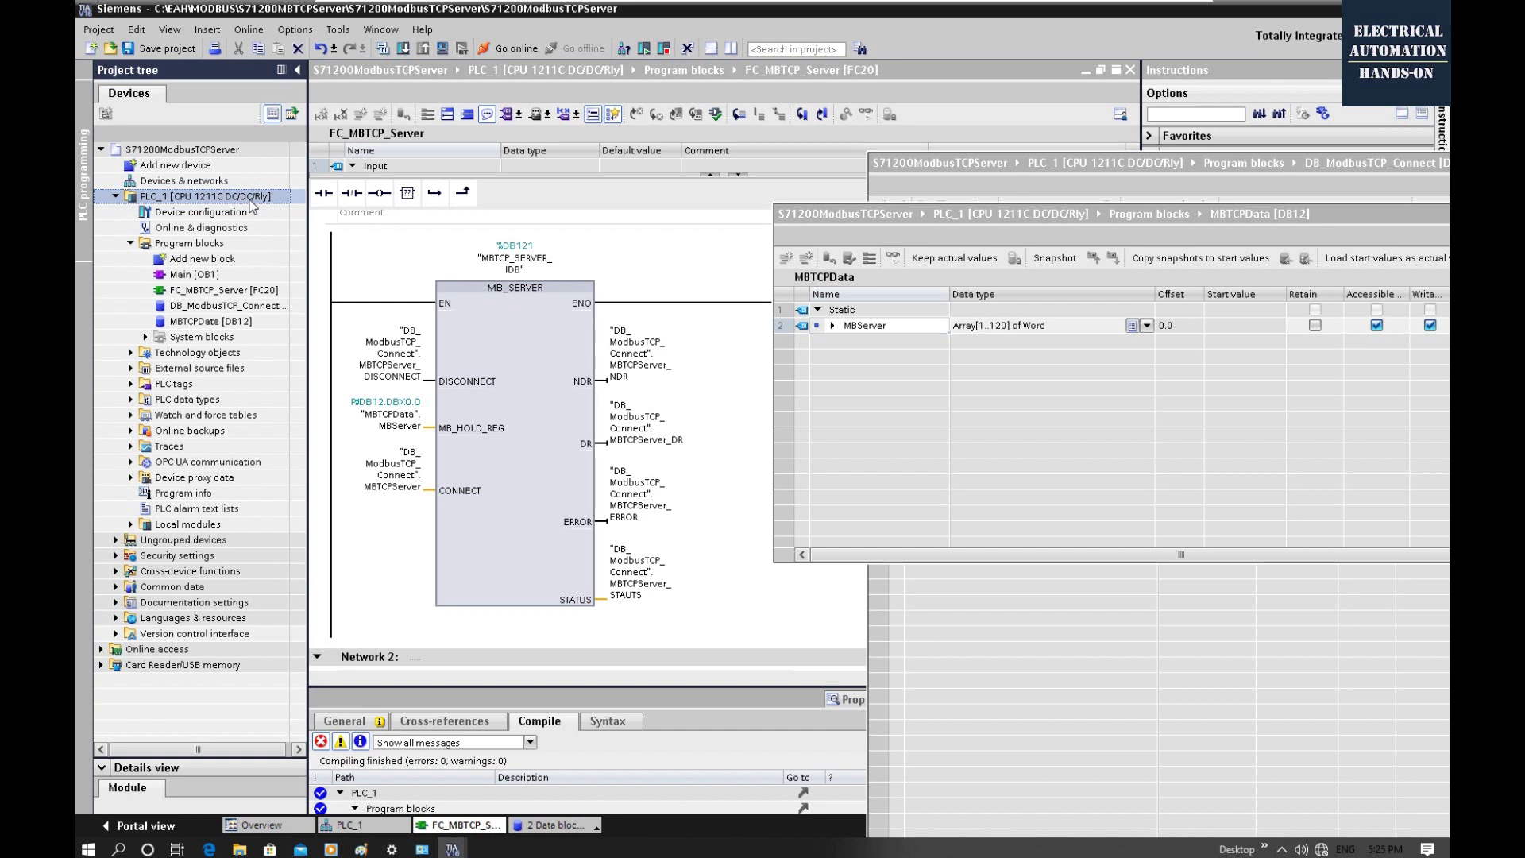
pyautogui.click(472, 310)
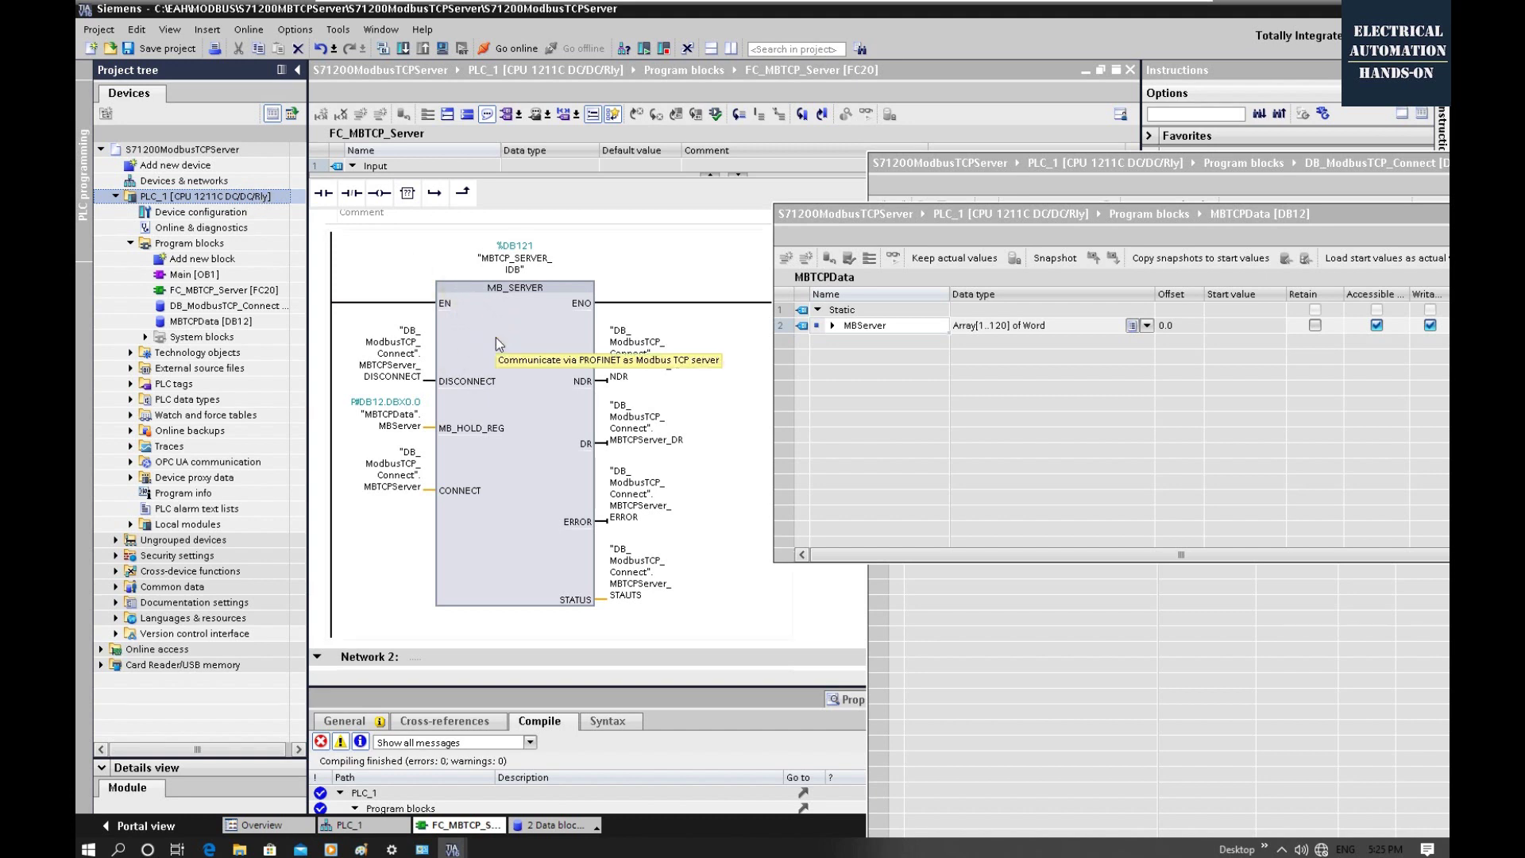
# - Open Main [OB1] and insert a call of FC_MBTCP_Server in Network 1
pyautogui.click(198, 279)
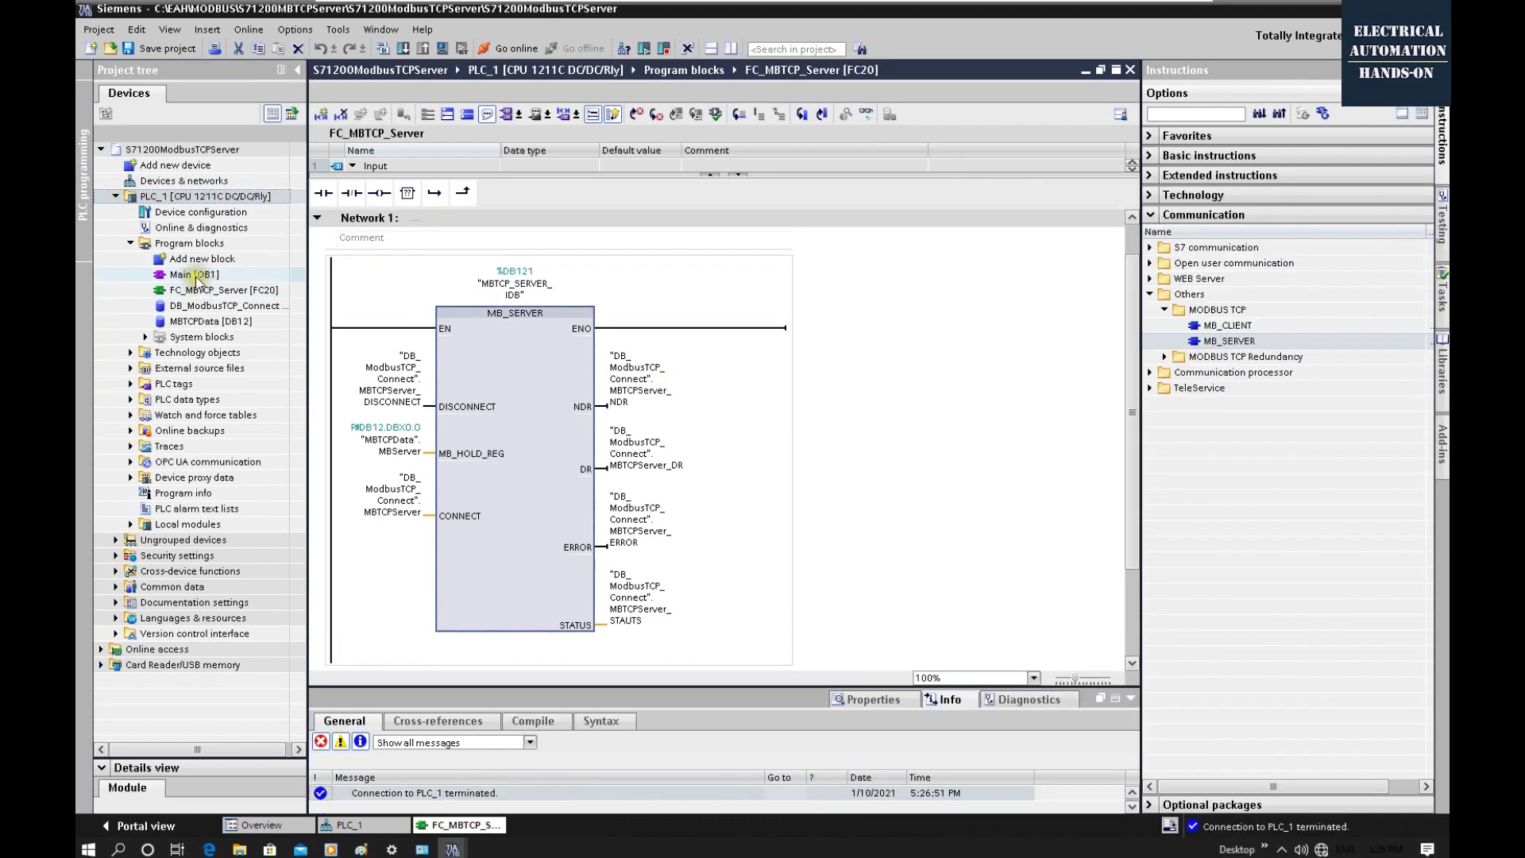
pyautogui.click(246, 293)
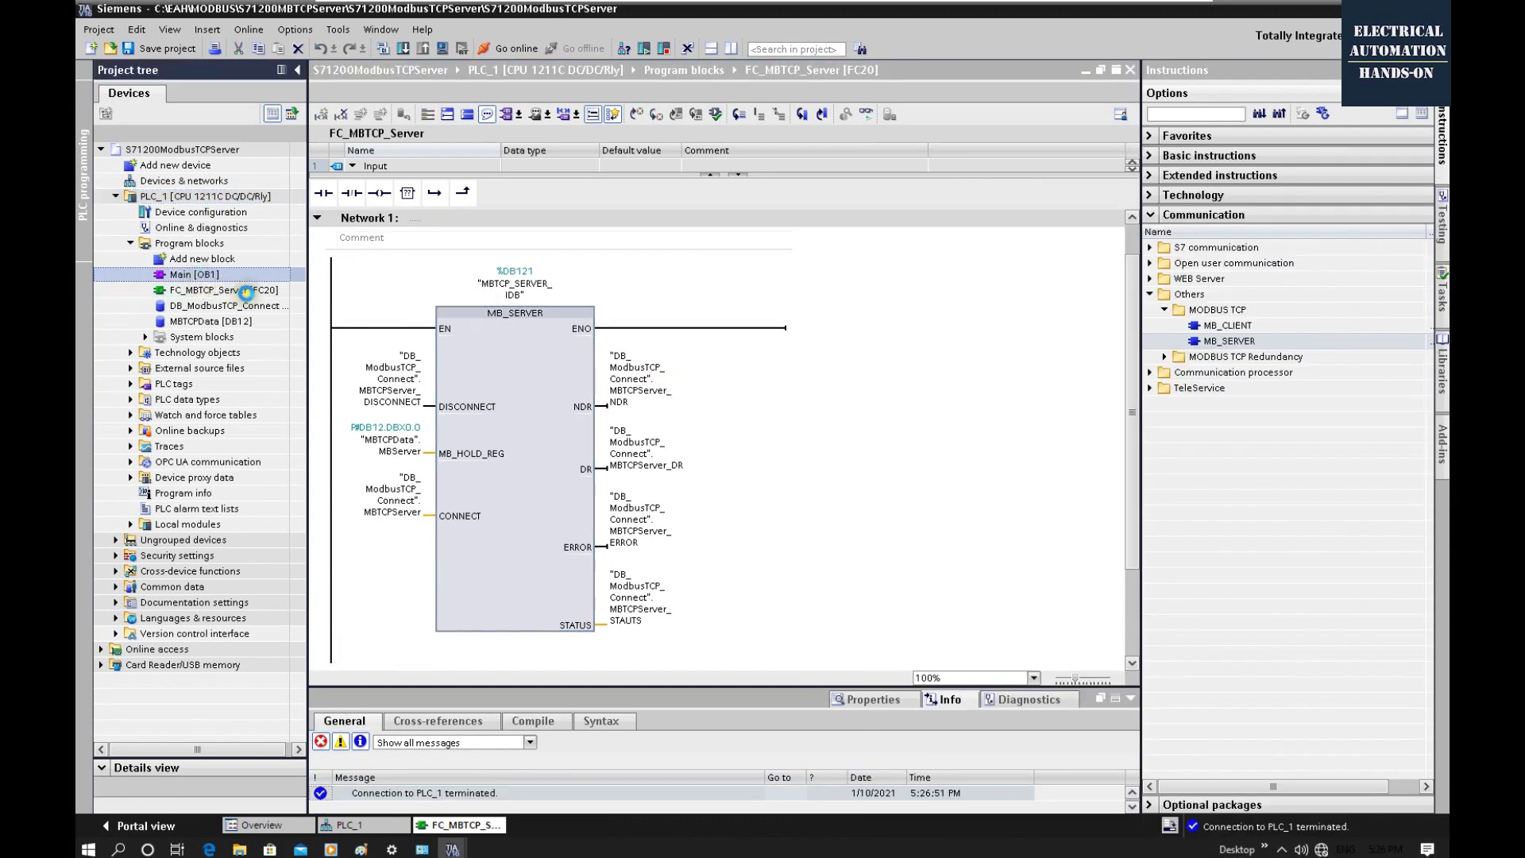
pyautogui.moveTo(222, 290); pyautogui.dragTo(556, 331)
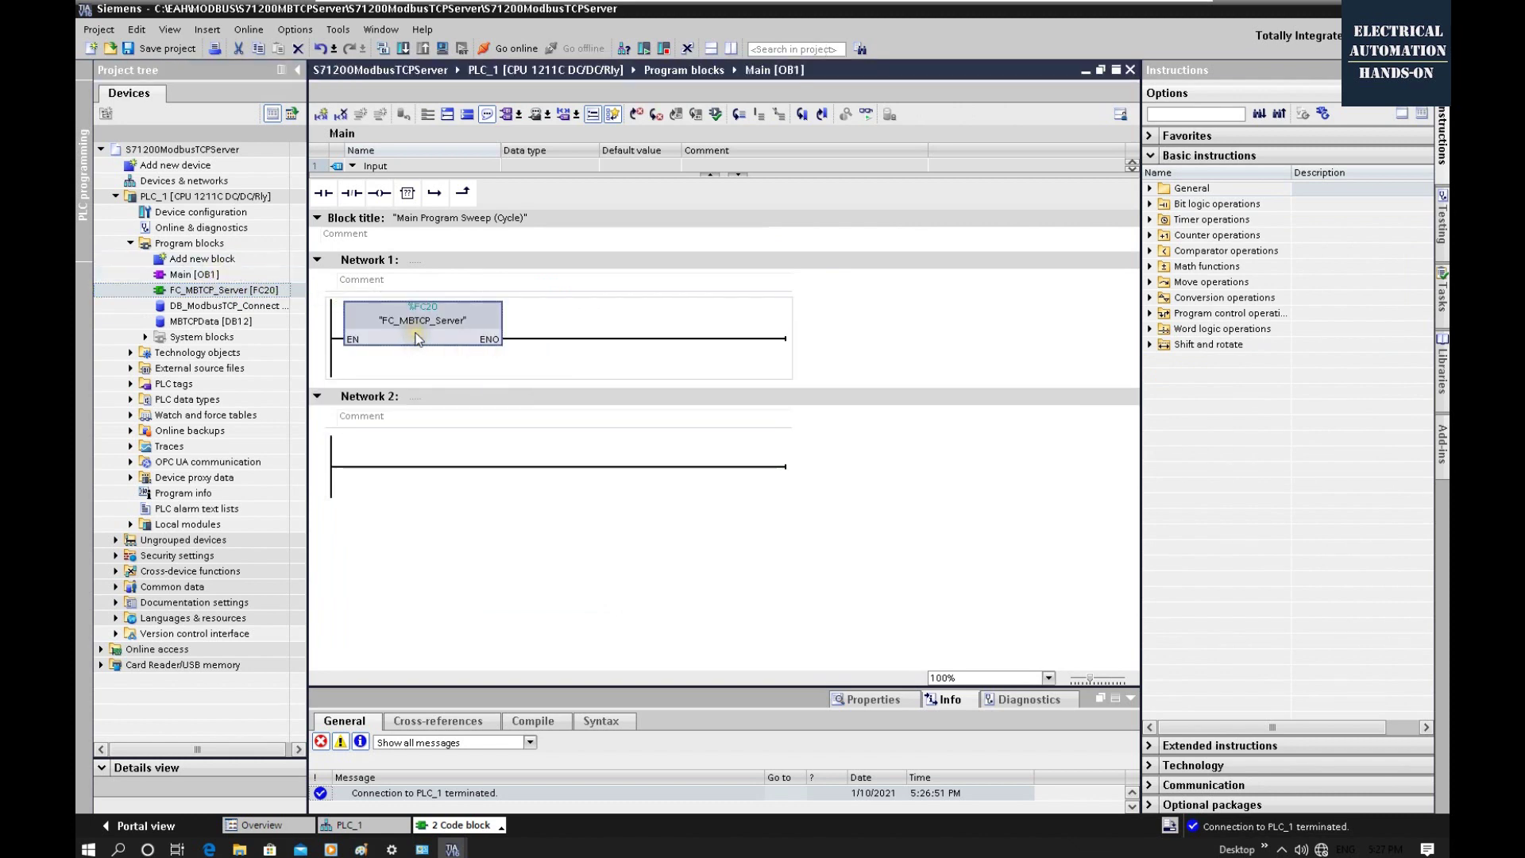
pyautogui.click(479, 548)
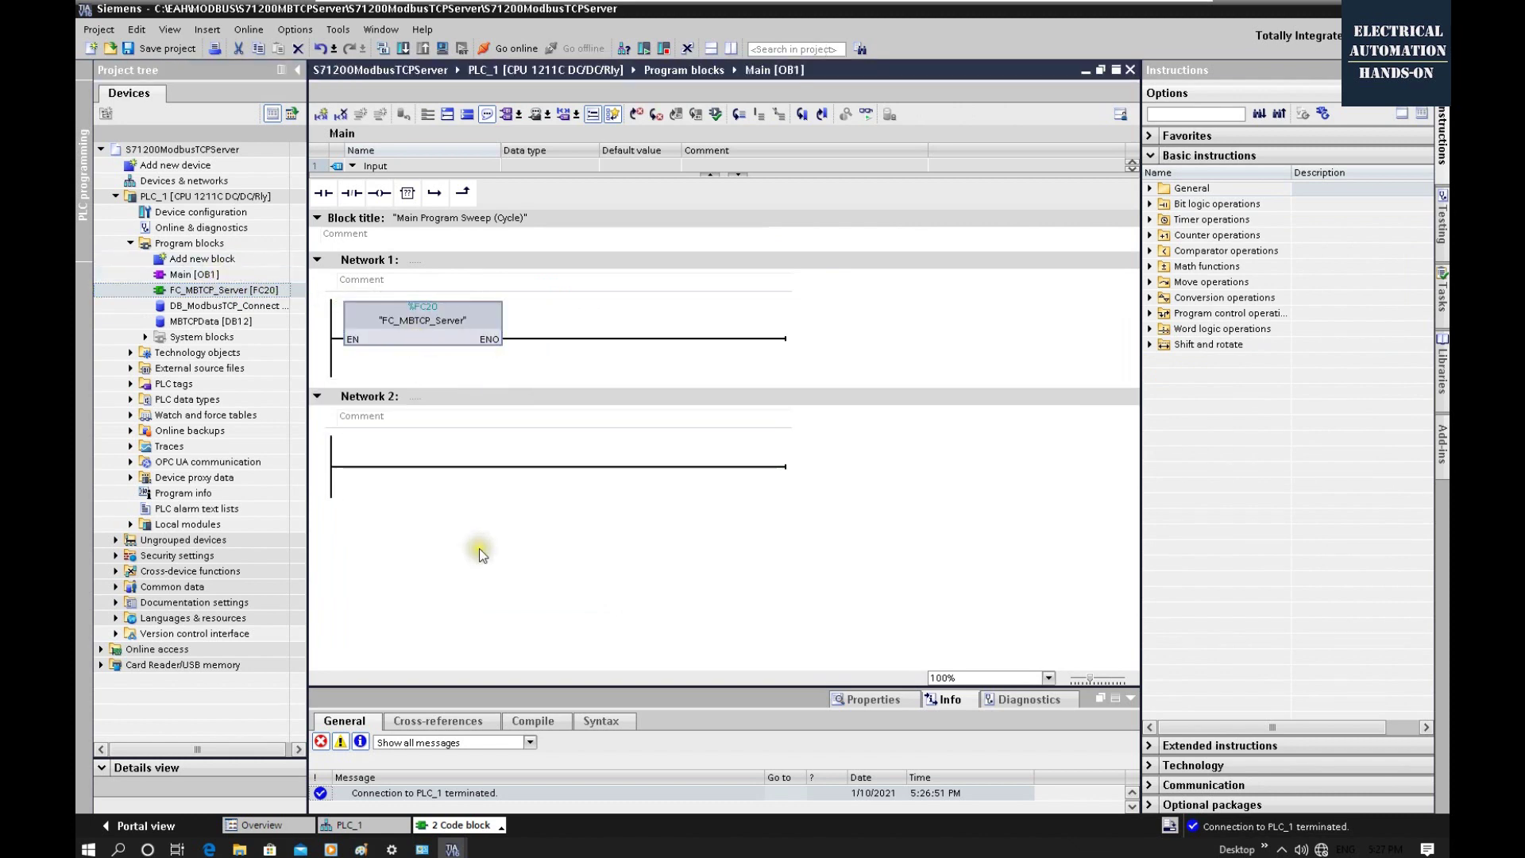
# - Download the program to PLC_1, then open FC_MBTCP_Server from its call in Main and monitor the MB_SERVER block online
pyautogui.click(398, 50)
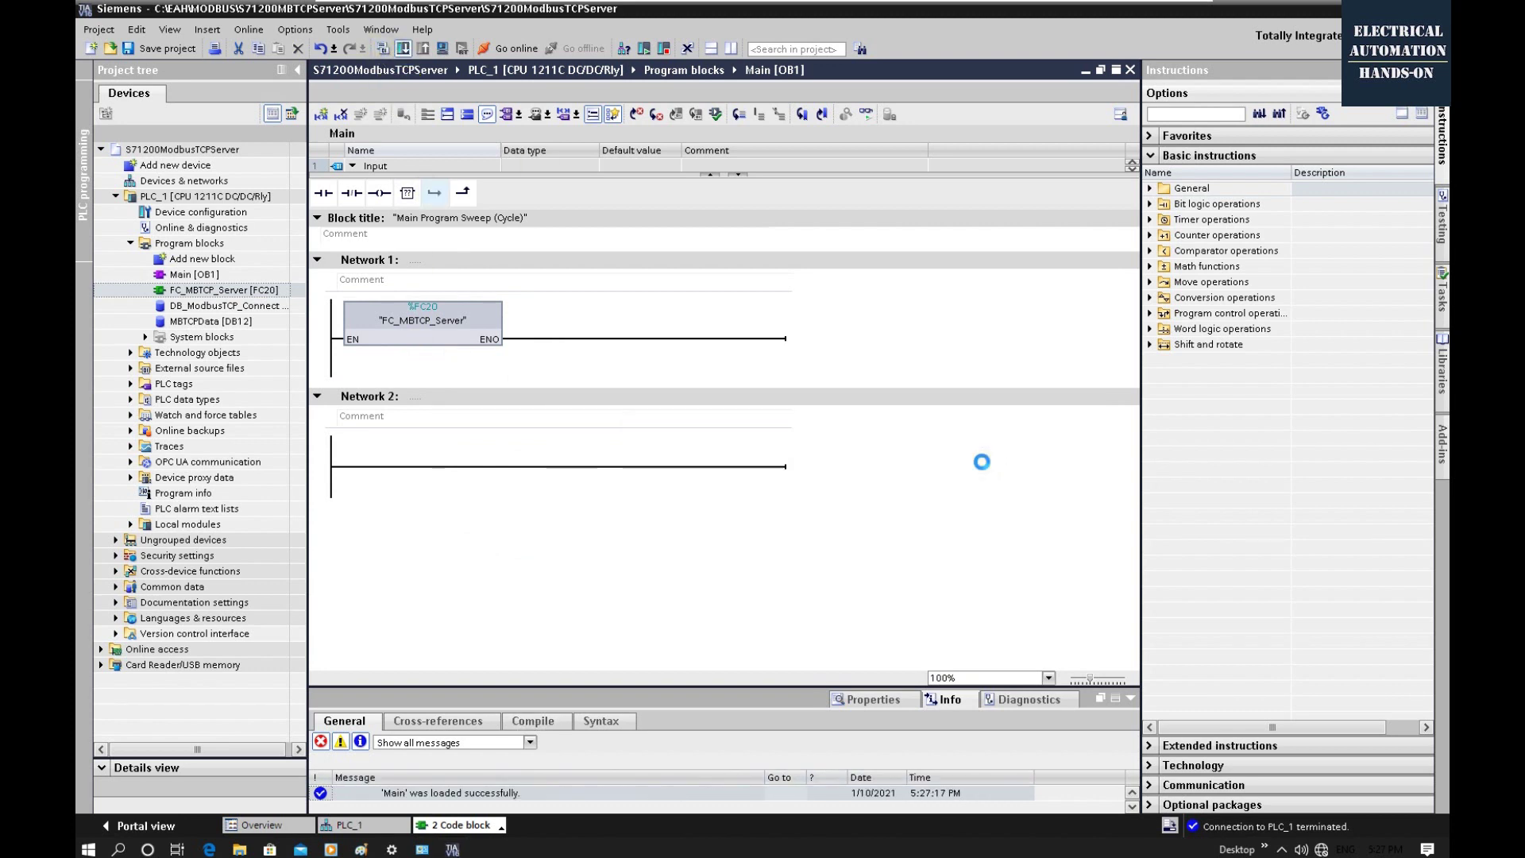
pyautogui.click(450, 335)
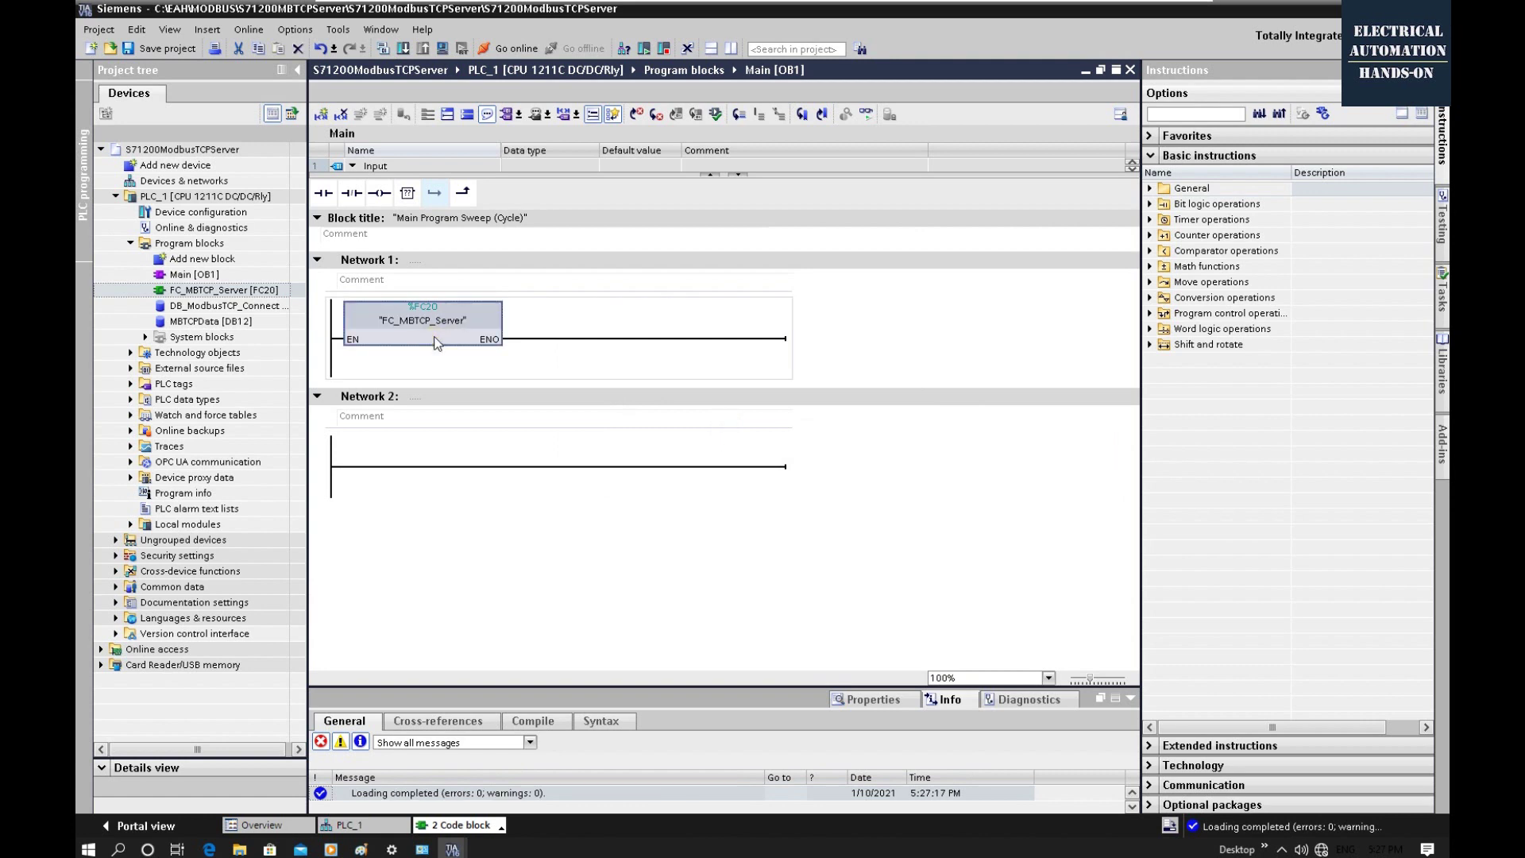
pyautogui.doubleClick(435, 335)
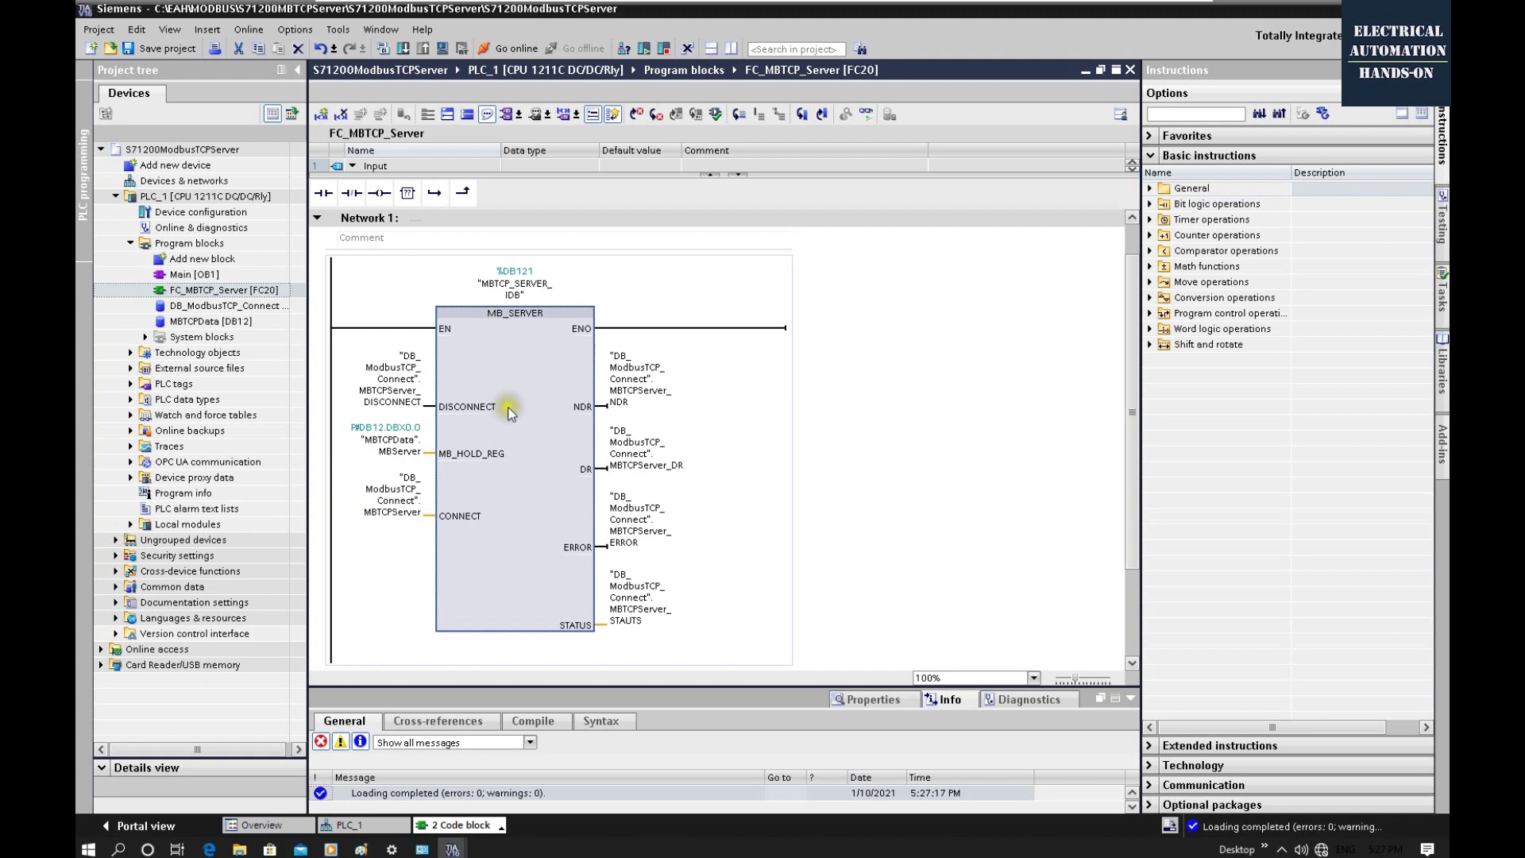
pyautogui.click(868, 115)
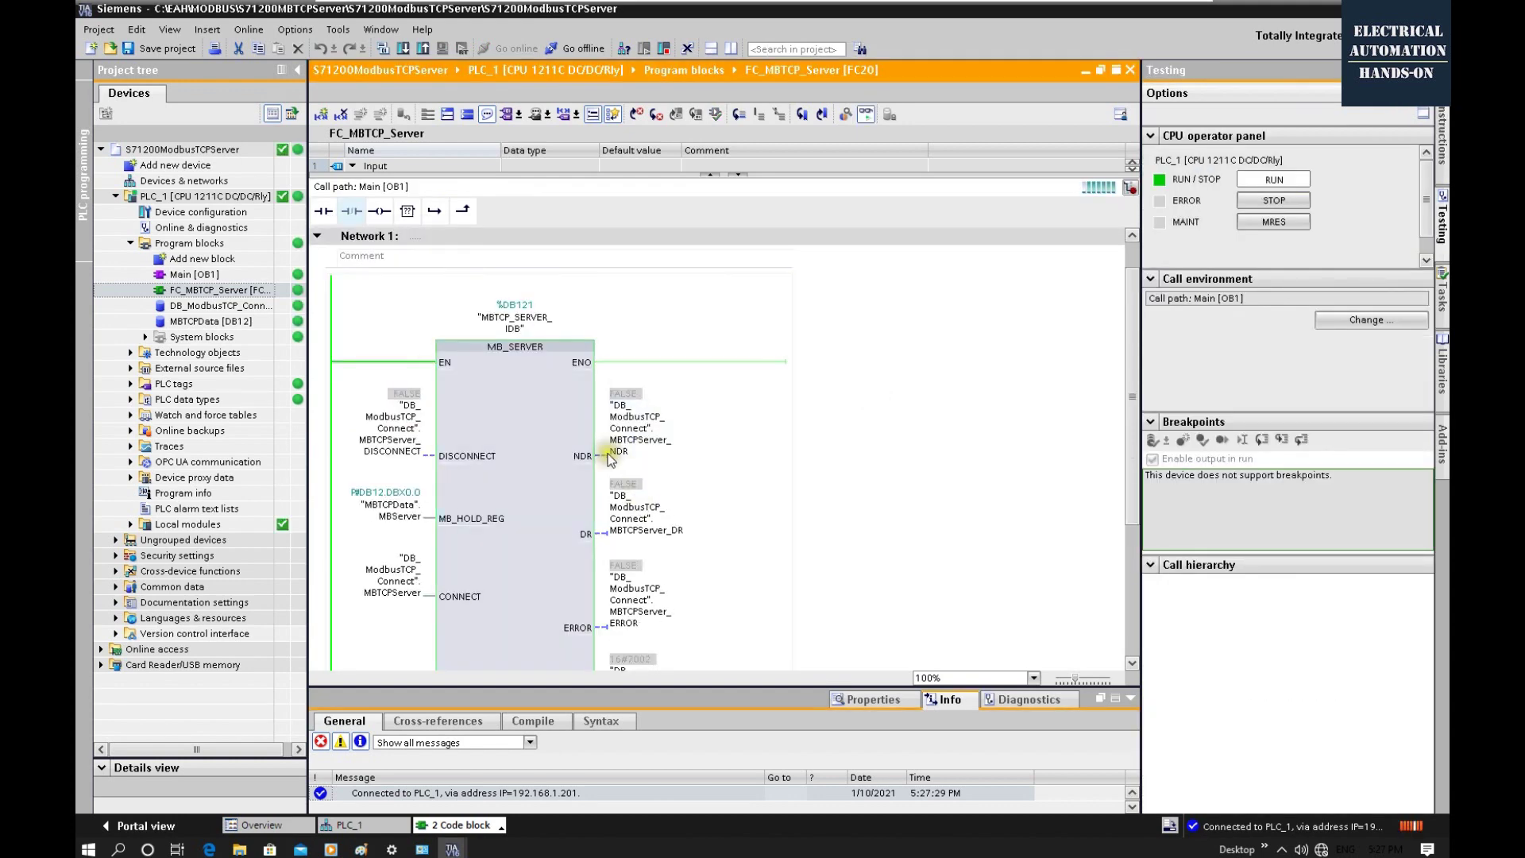
pyautogui.scroll(-3, 608, 493)
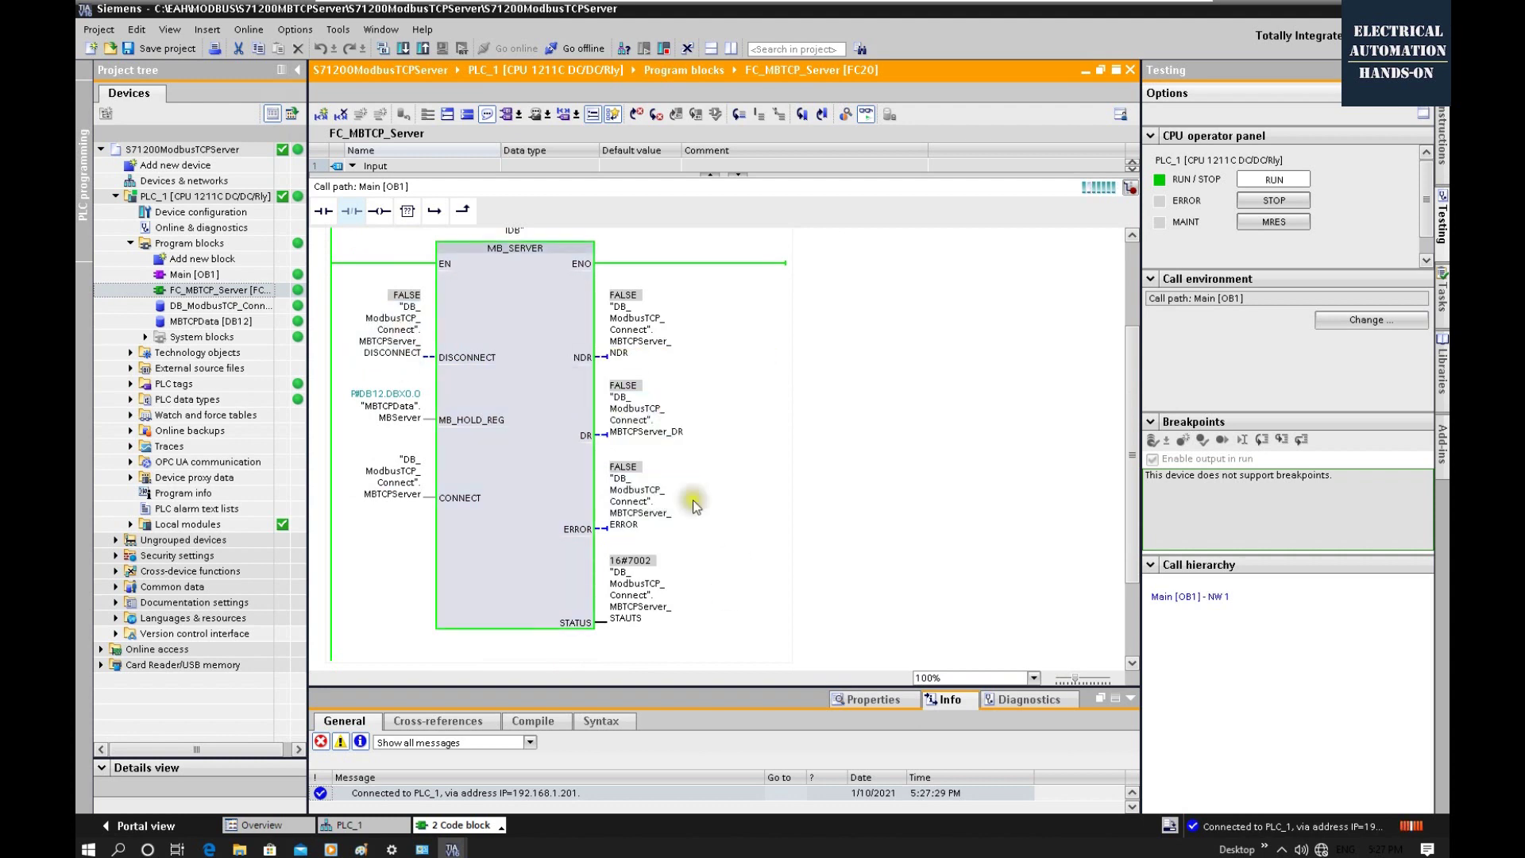
pyautogui.click(488, 336)
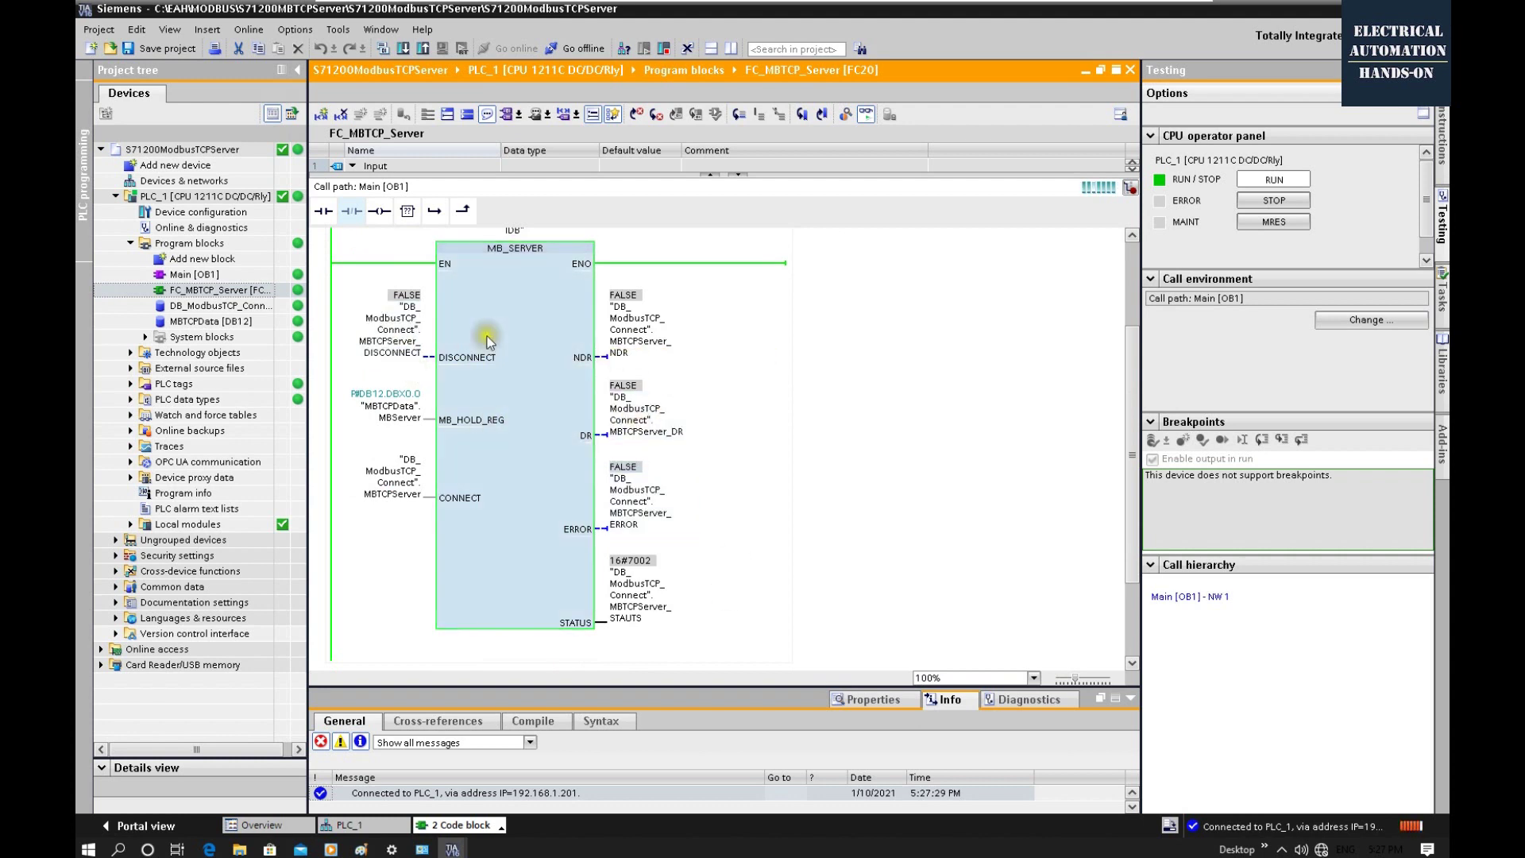
# - Add a new watch table and float the MBTCPData editor beside it with the MBServer array expanded
pyautogui.click(129, 416)
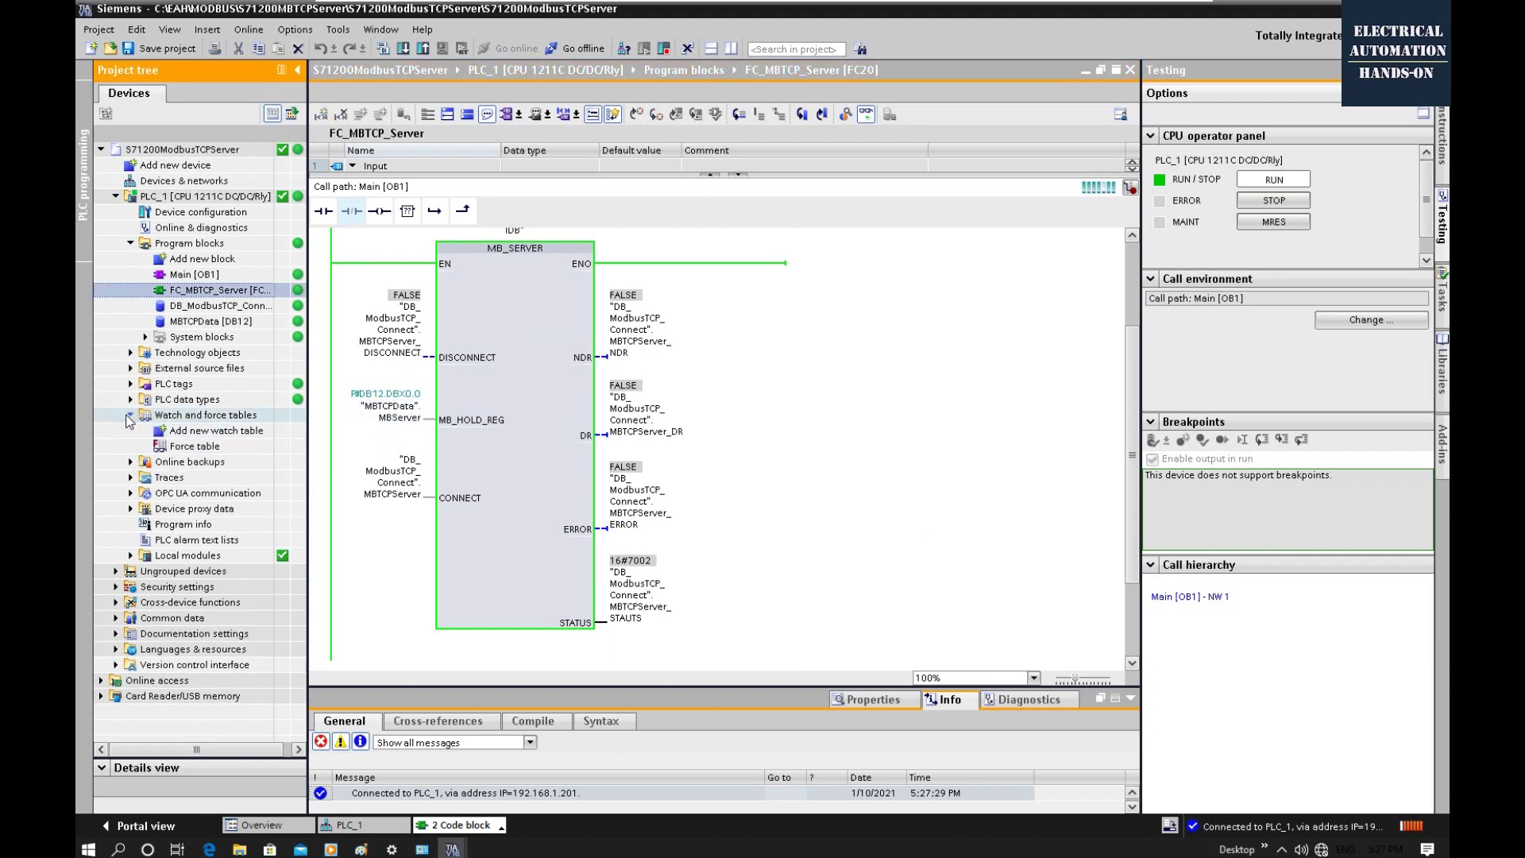
pyautogui.doubleClick(203, 436)
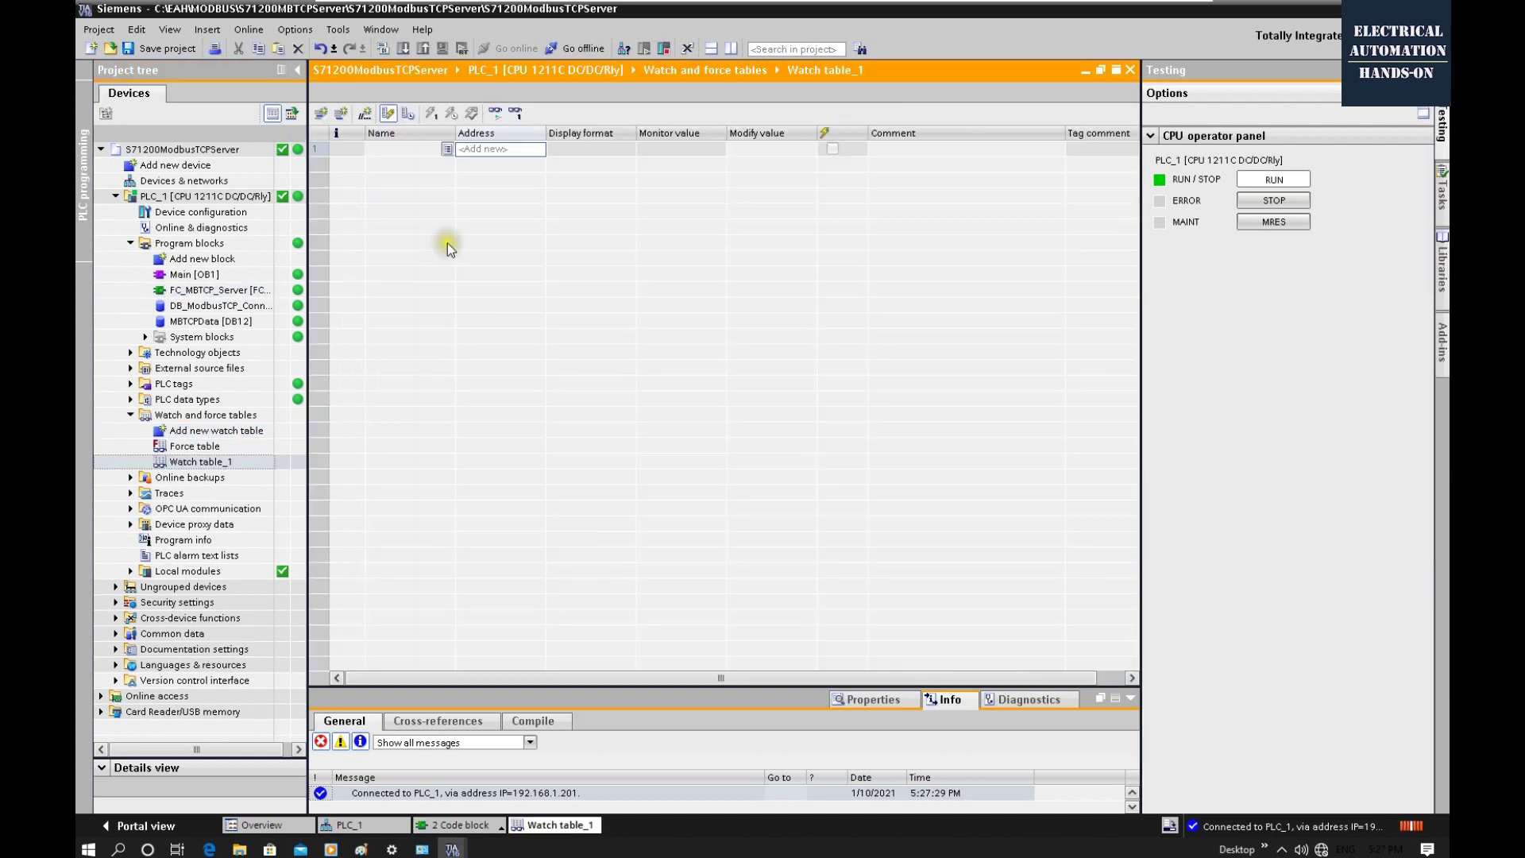
pyautogui.doubleClick(235, 323)
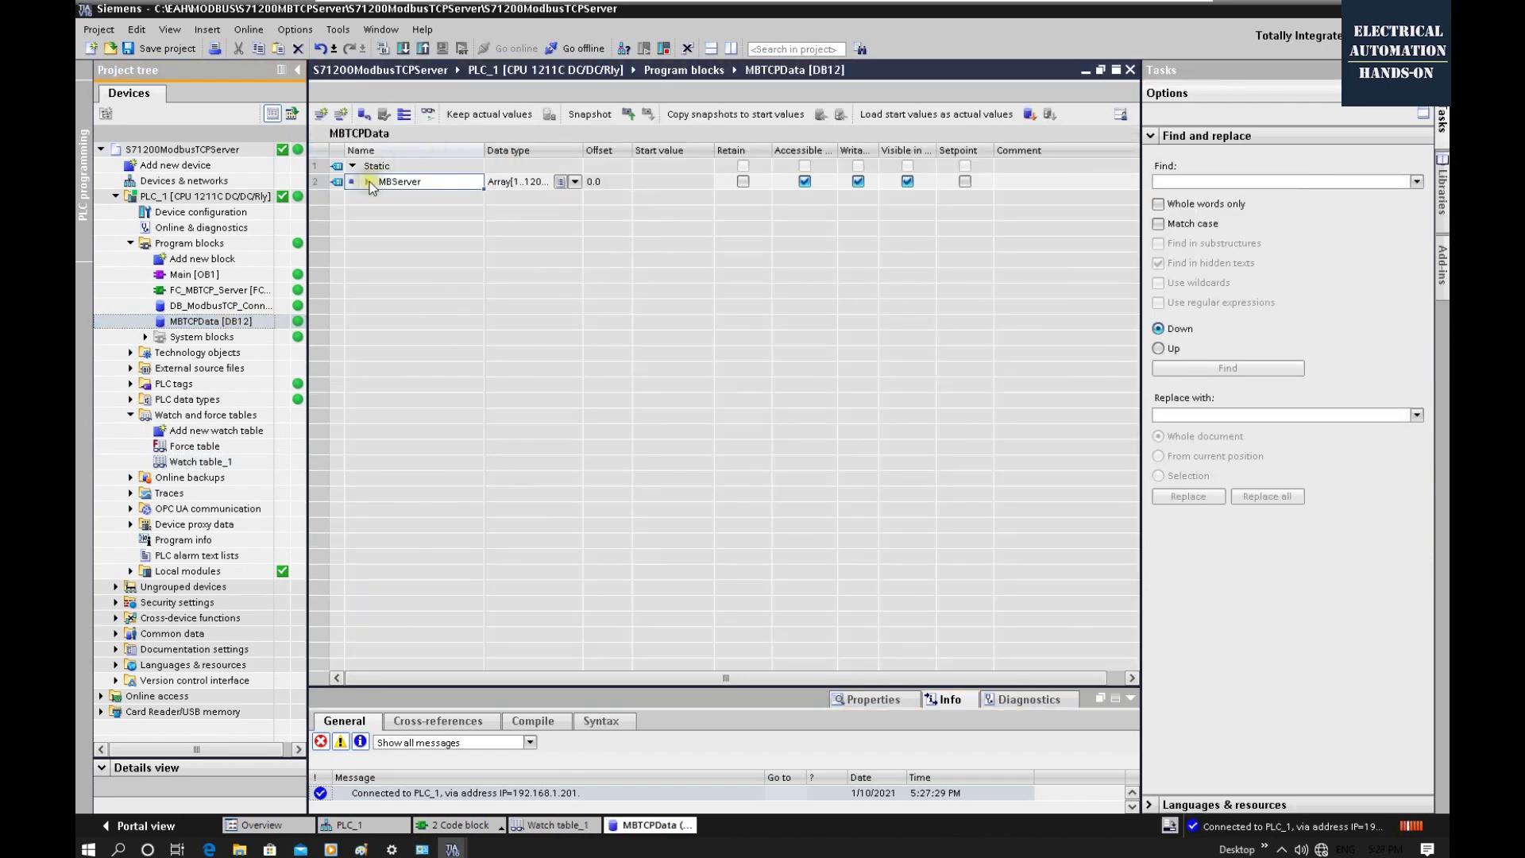
pyautogui.click(368, 182)
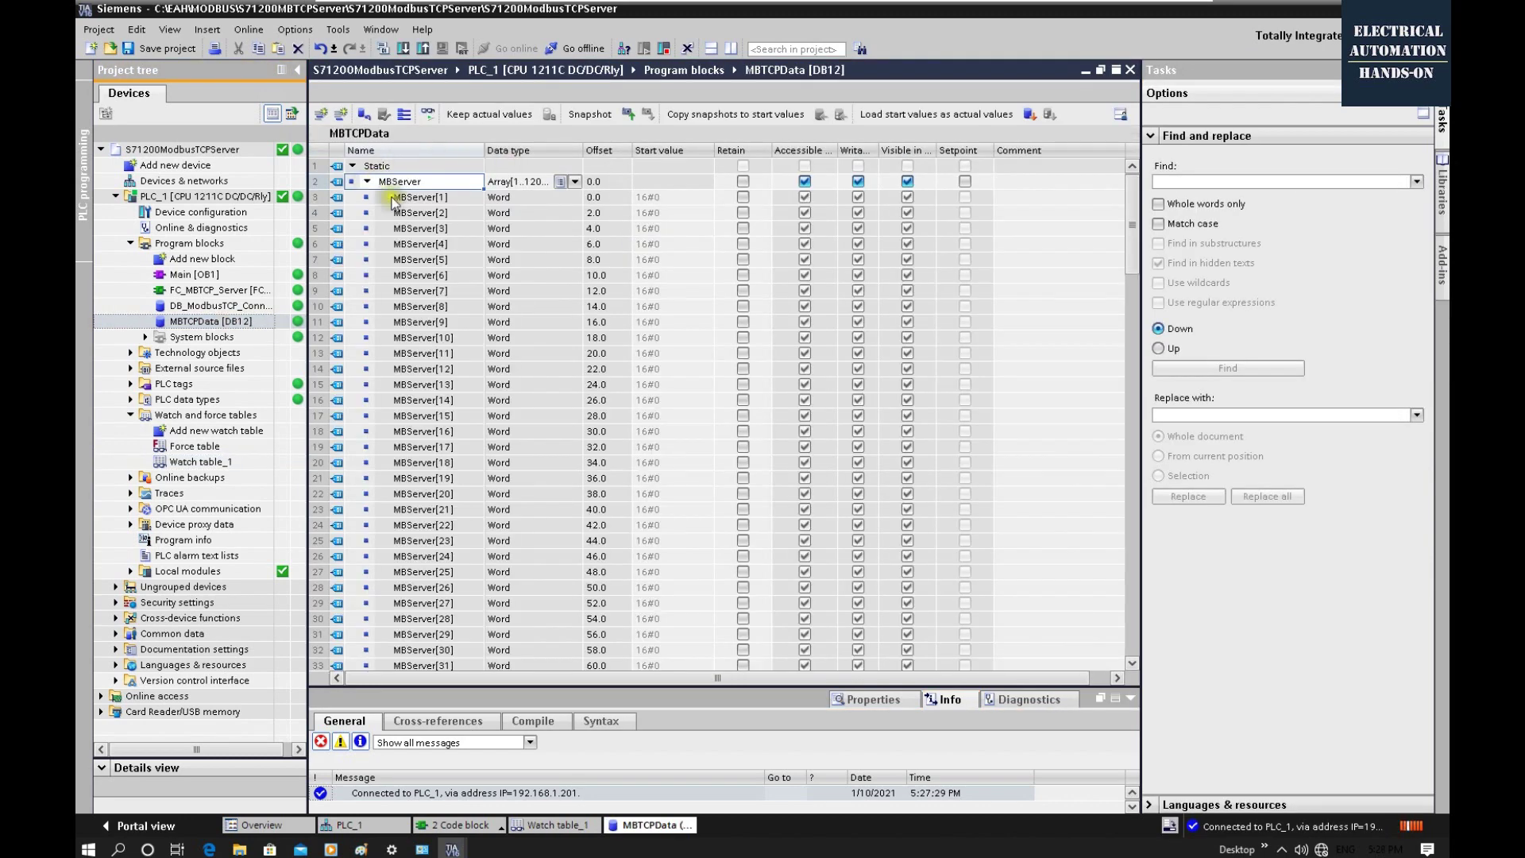
pyautogui.click(1102, 70)
pyautogui.moveTo(317, 20); pyautogui.dragTo(1049, 159)
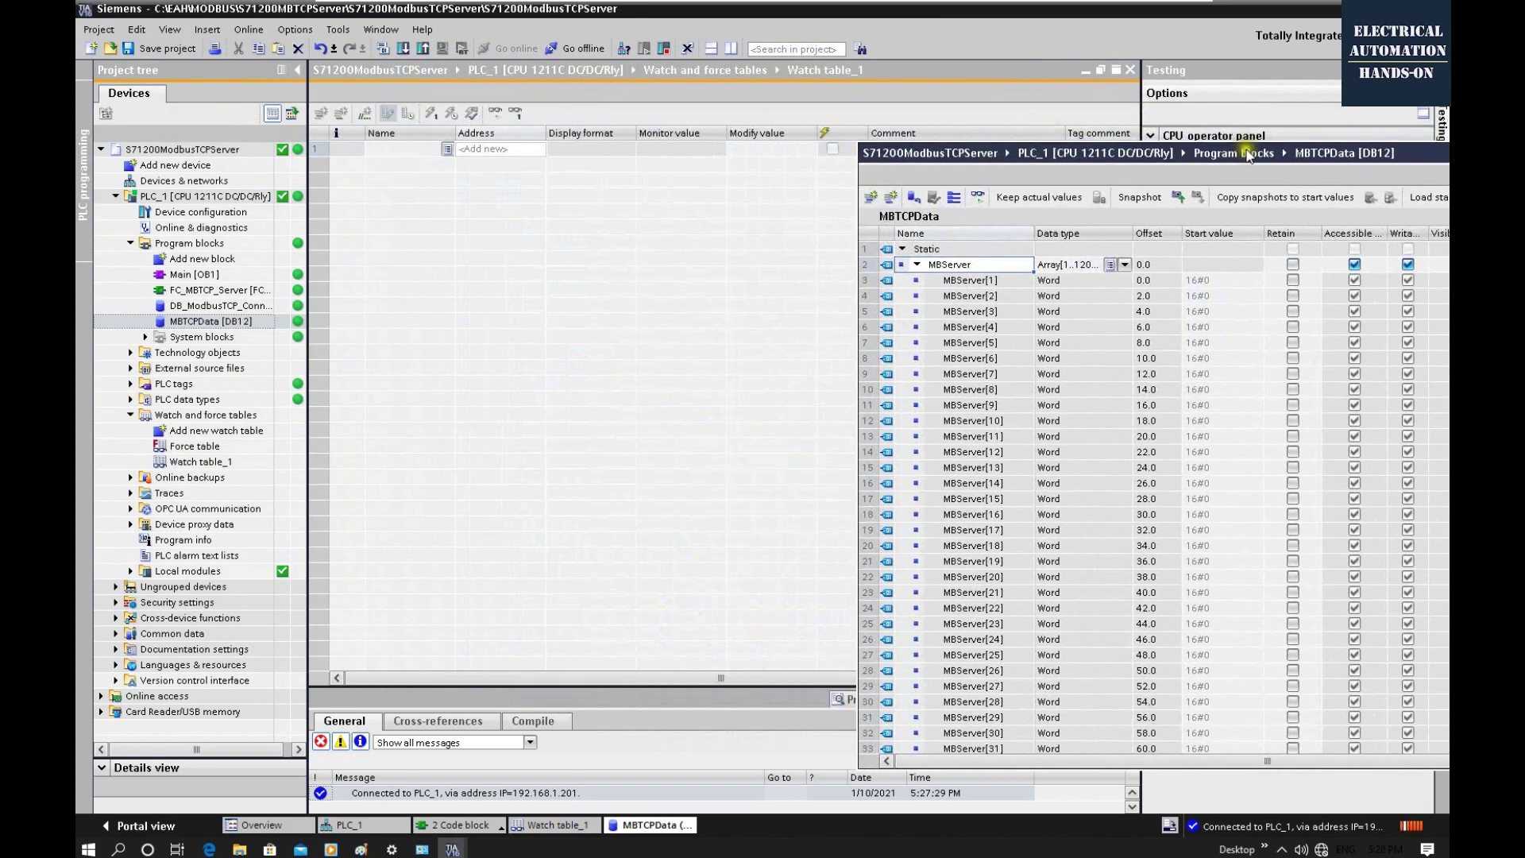
# - Add MBServer[1] through MBServer[20] from MBTCPData to Watch_table_1 and start monitoring their values
pyautogui.click(867, 280)
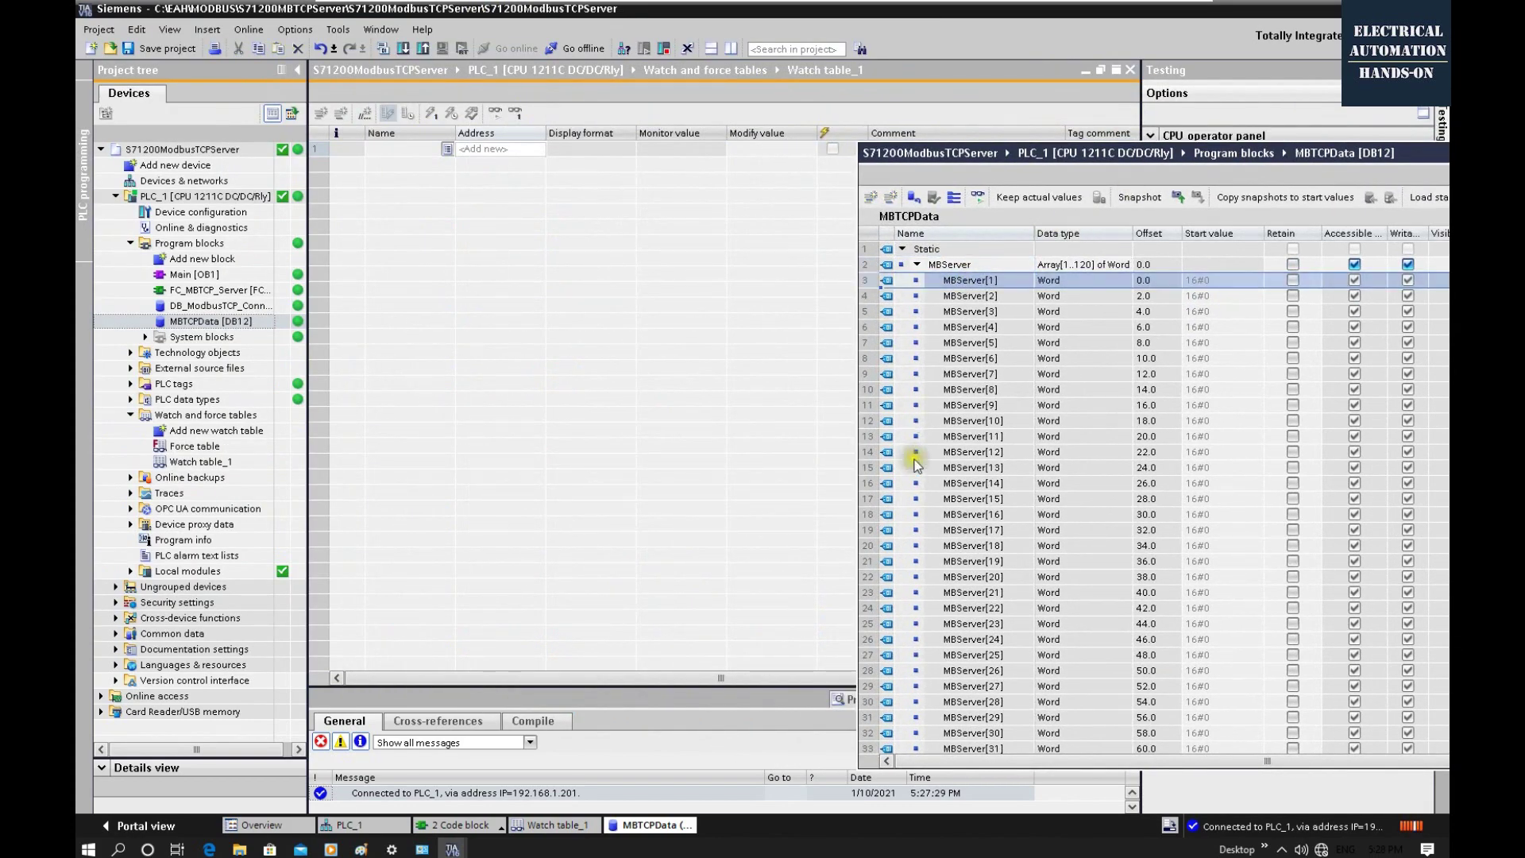
pyautogui.keyDown('shift'); pyautogui.click(868, 579); pyautogui.keyUp('shift')
pyautogui.moveTo(947, 397); pyautogui.dragTo(385, 151)
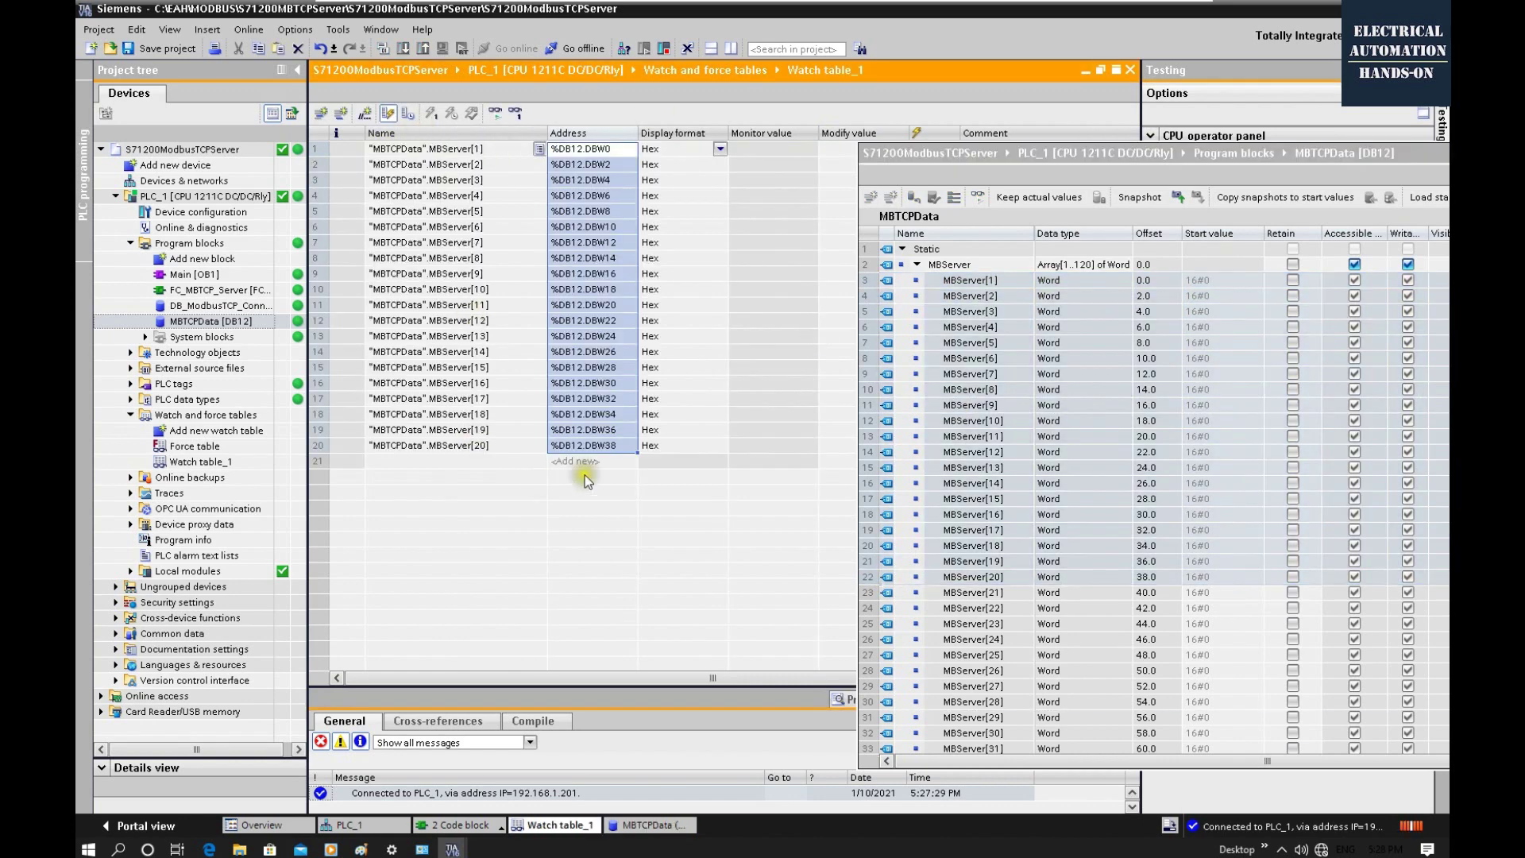
pyautogui.click(495, 113)
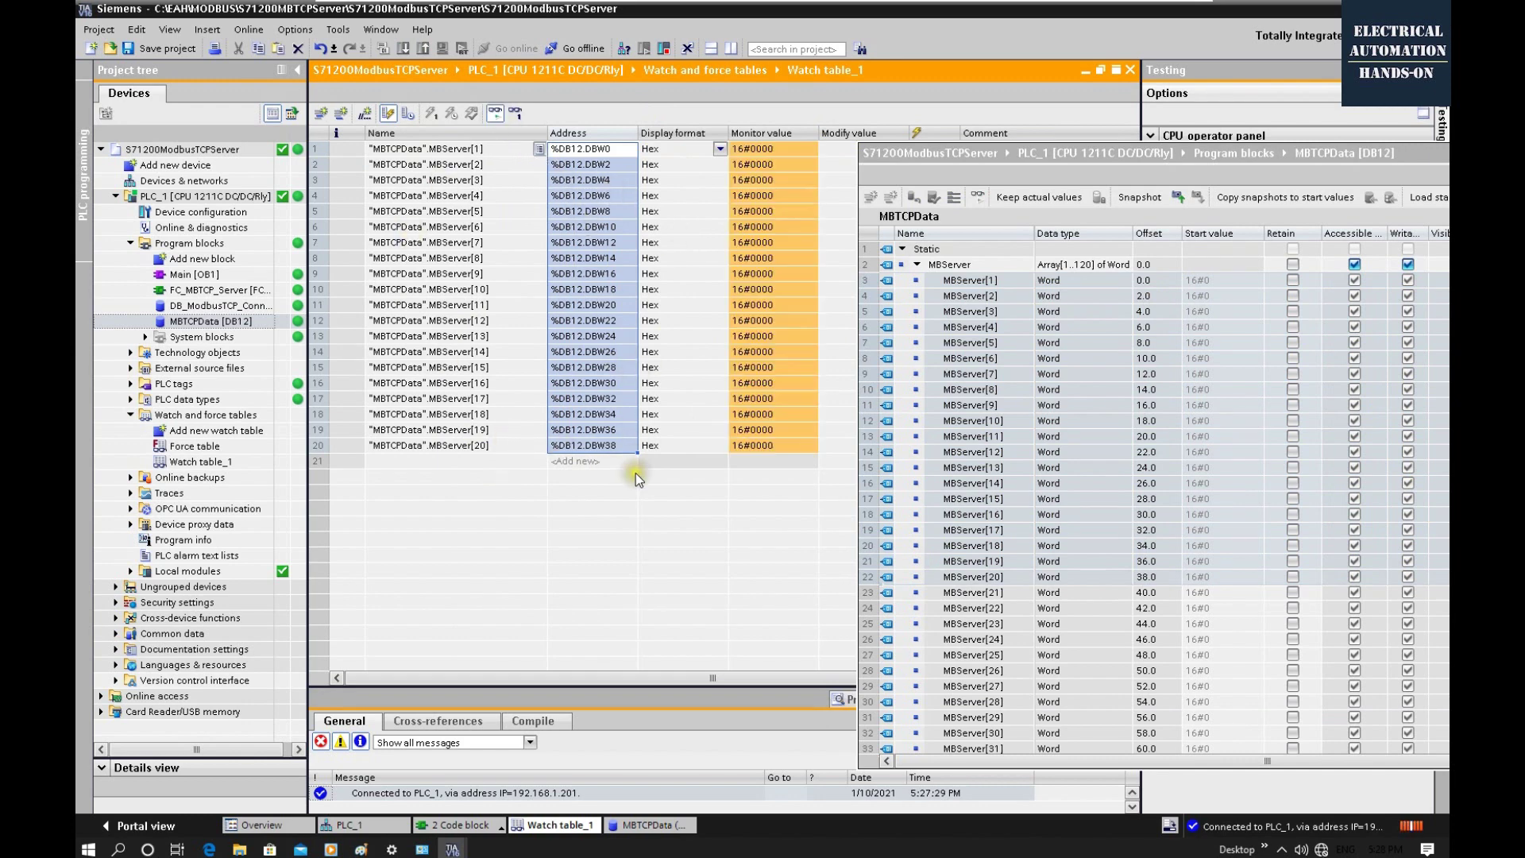
pyautogui.click(1156, 171)
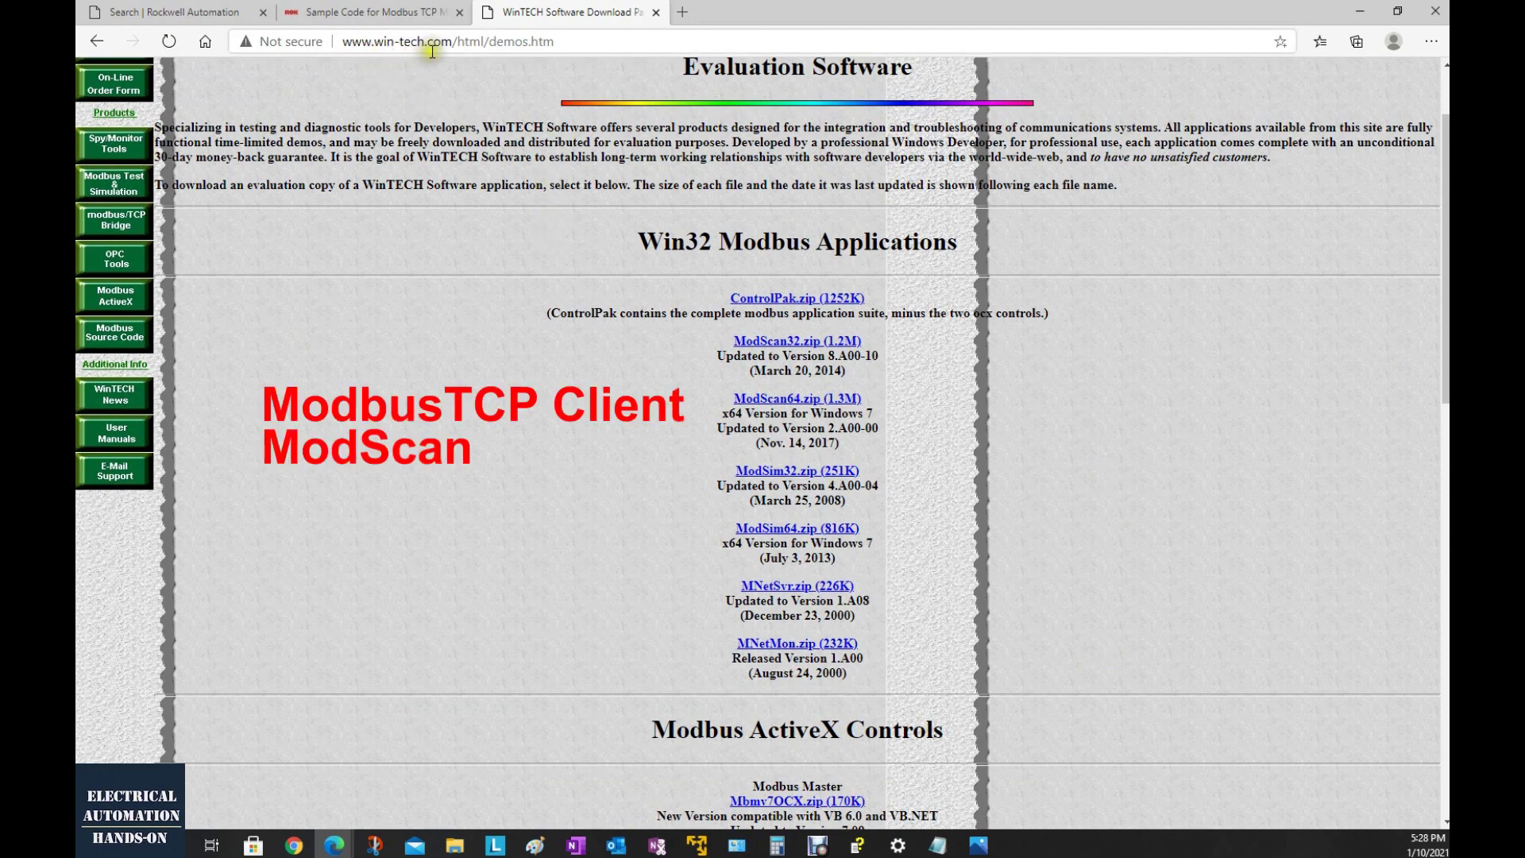
# - Get ModScan64.zip from the WinTECH demos page and launch ModScan64.exe, leaving the registration details empty and dismissing the reminders
pyautogui.click(784, 400)
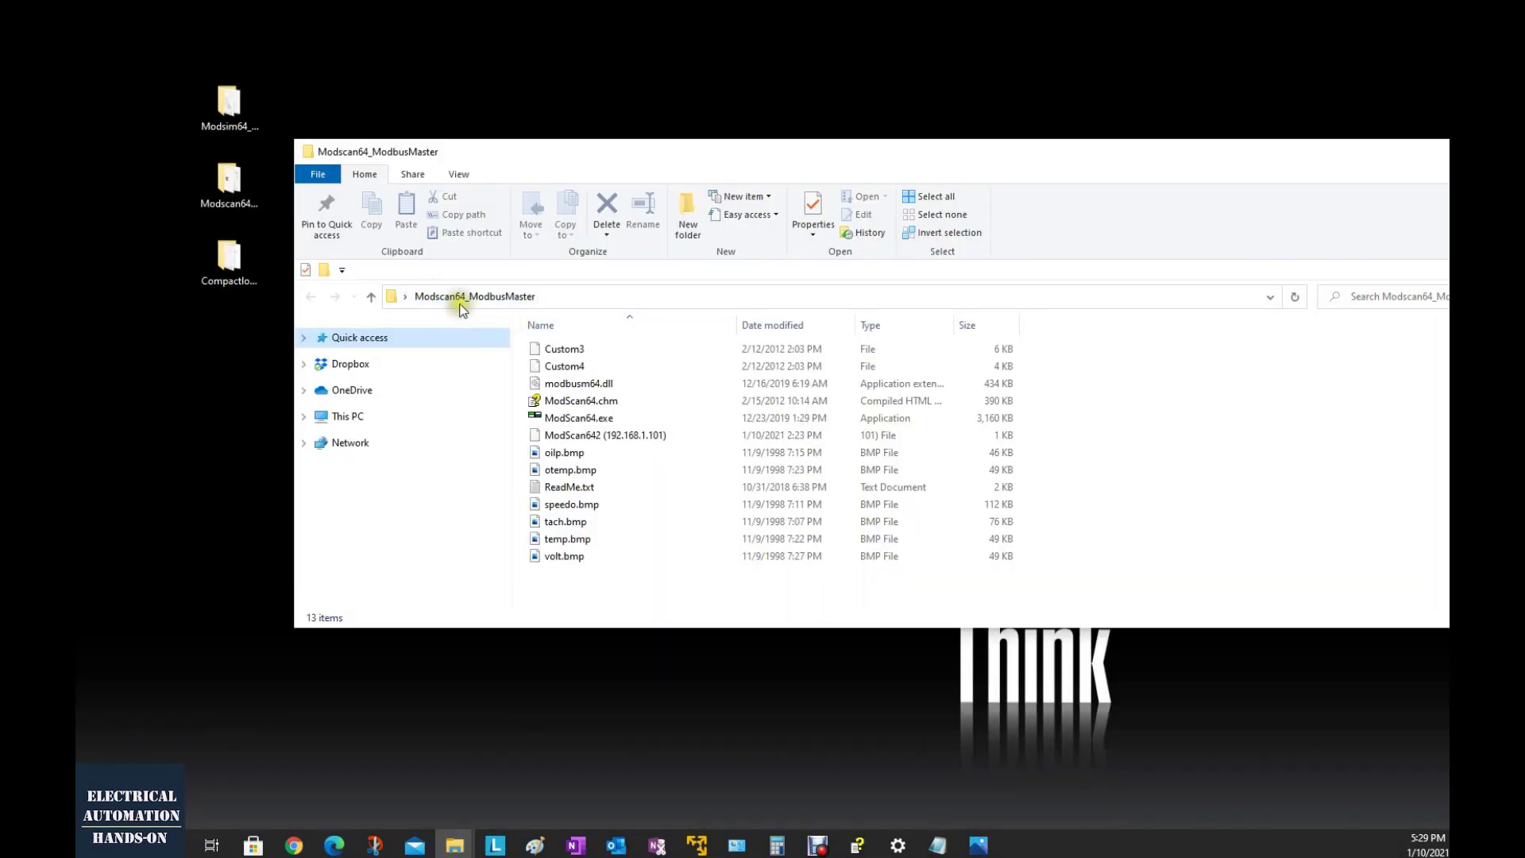
pyautogui.click(581, 419)
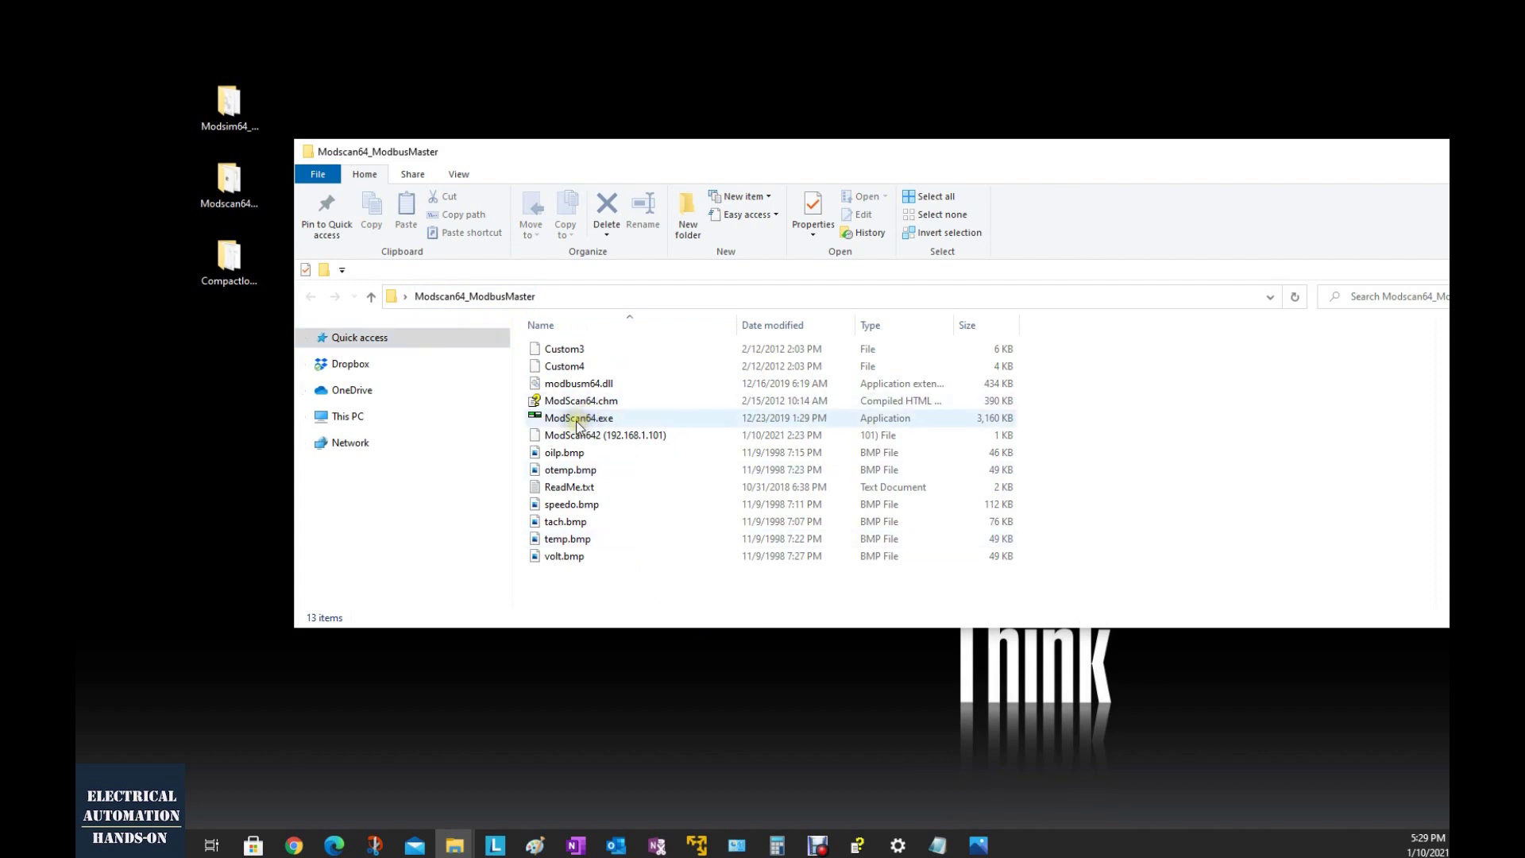
pyautogui.doubleClick(627, 425)
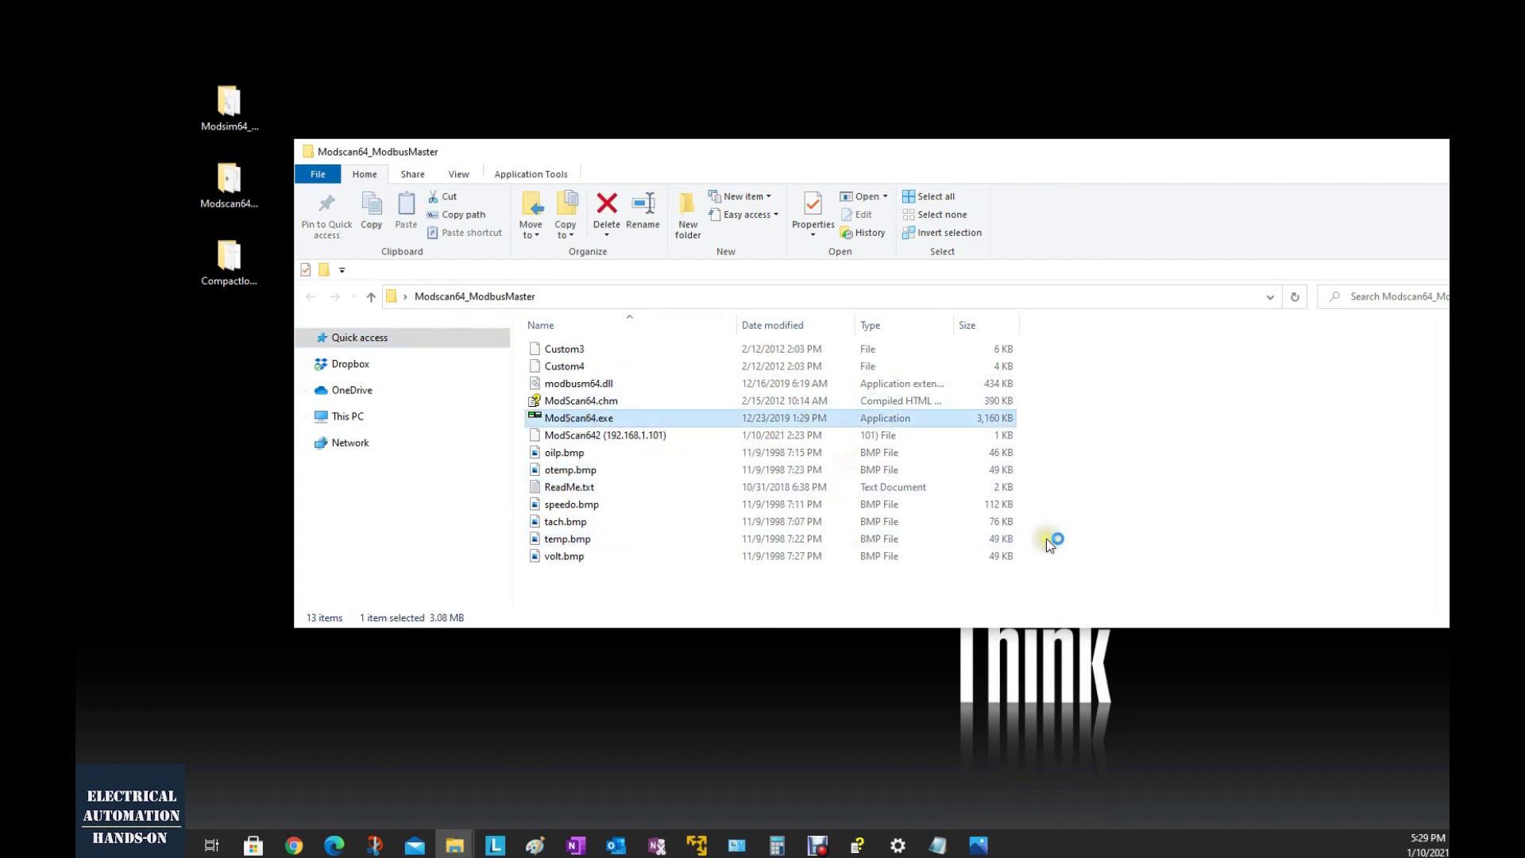
pyautogui.moveTo(779, 334); pyautogui.dragTo(931, 303)
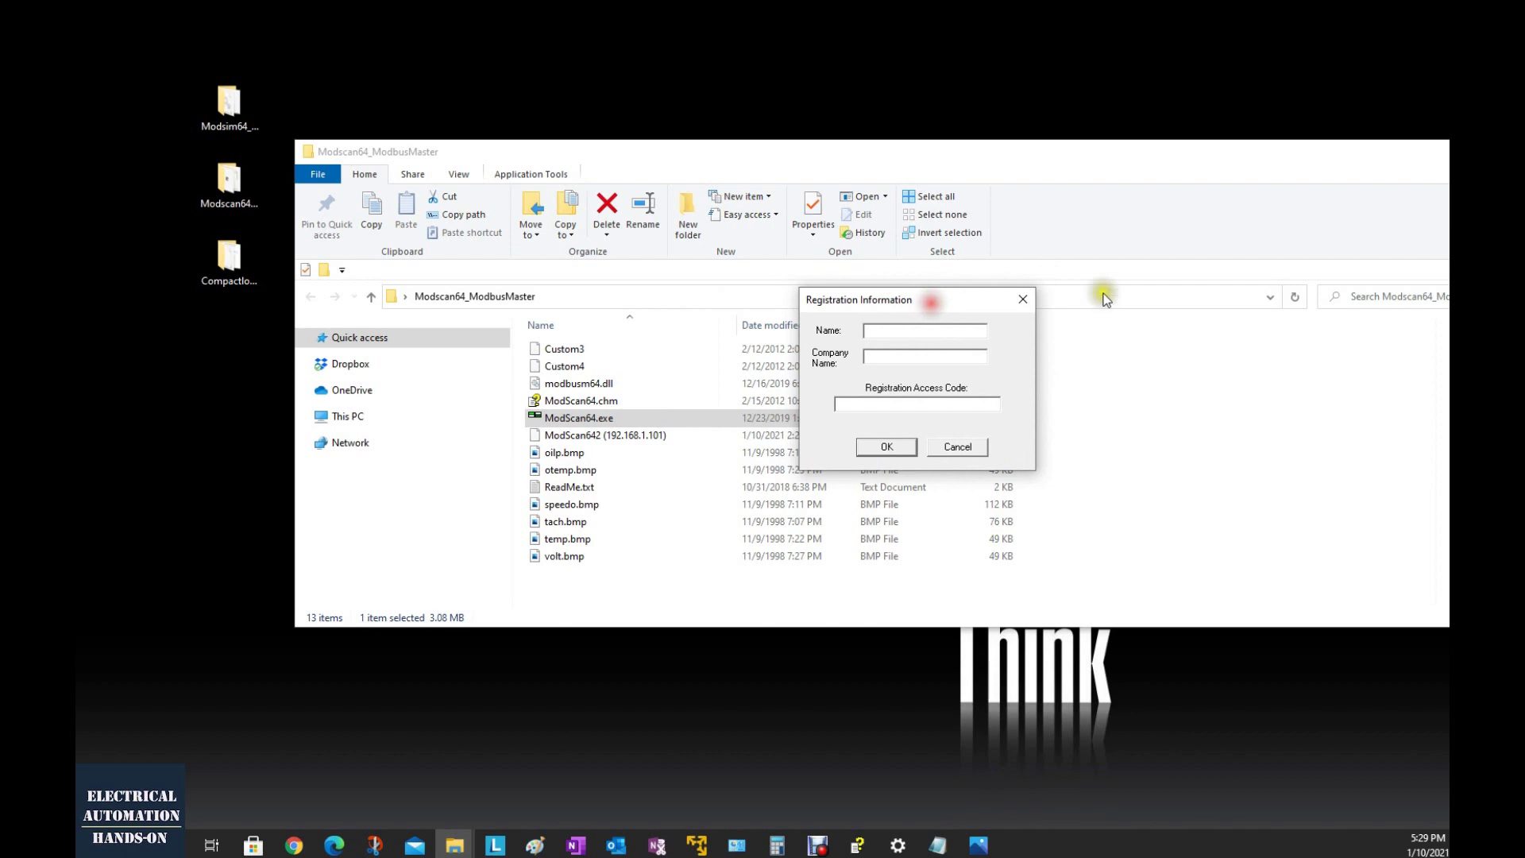
pyautogui.click(887, 447)
pyautogui.click(1103, 340)
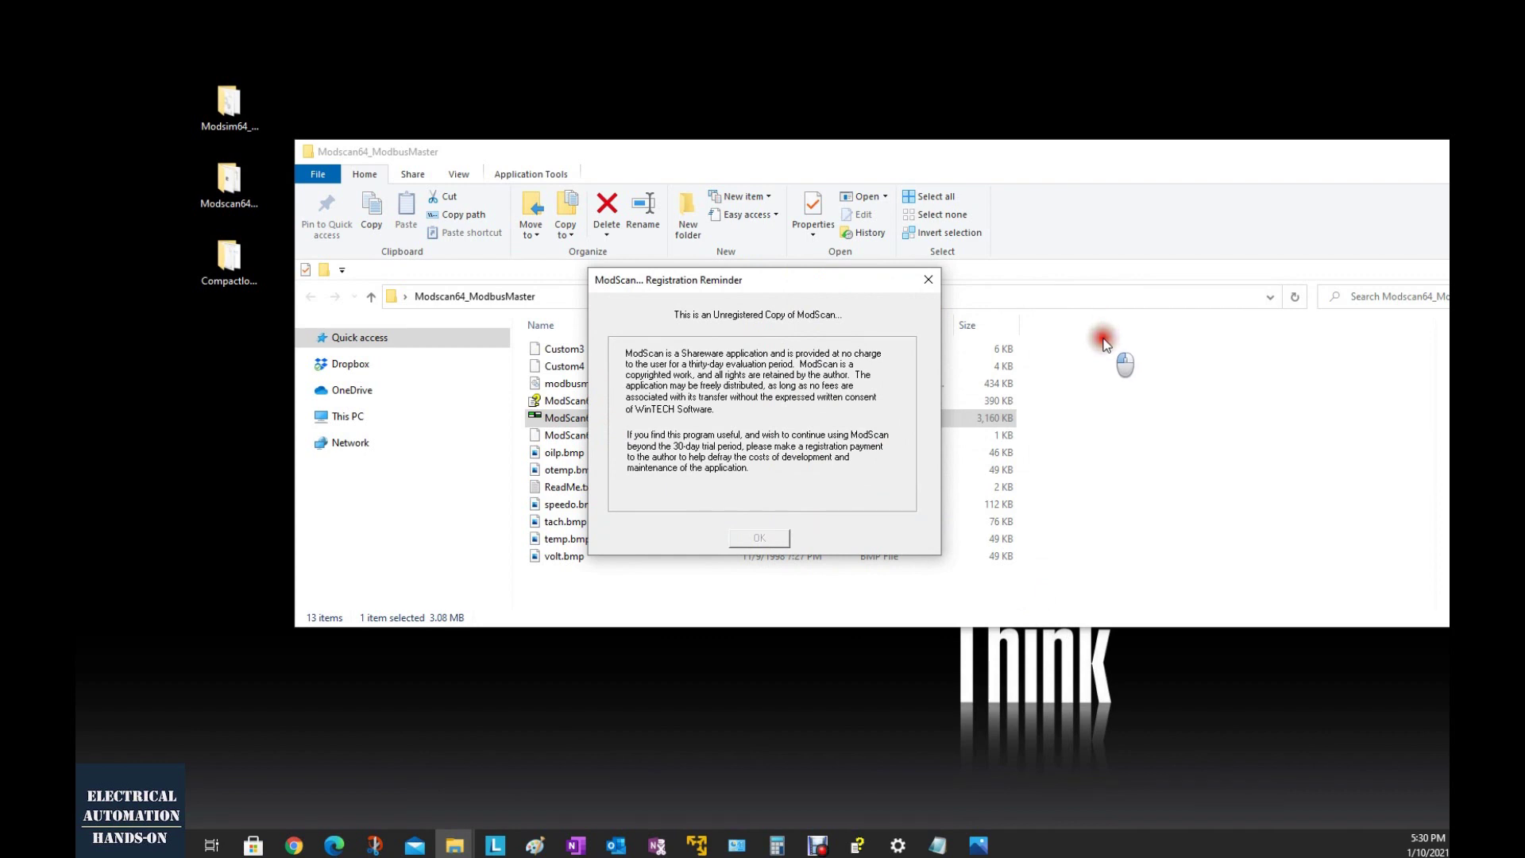
pyautogui.click(759, 535)
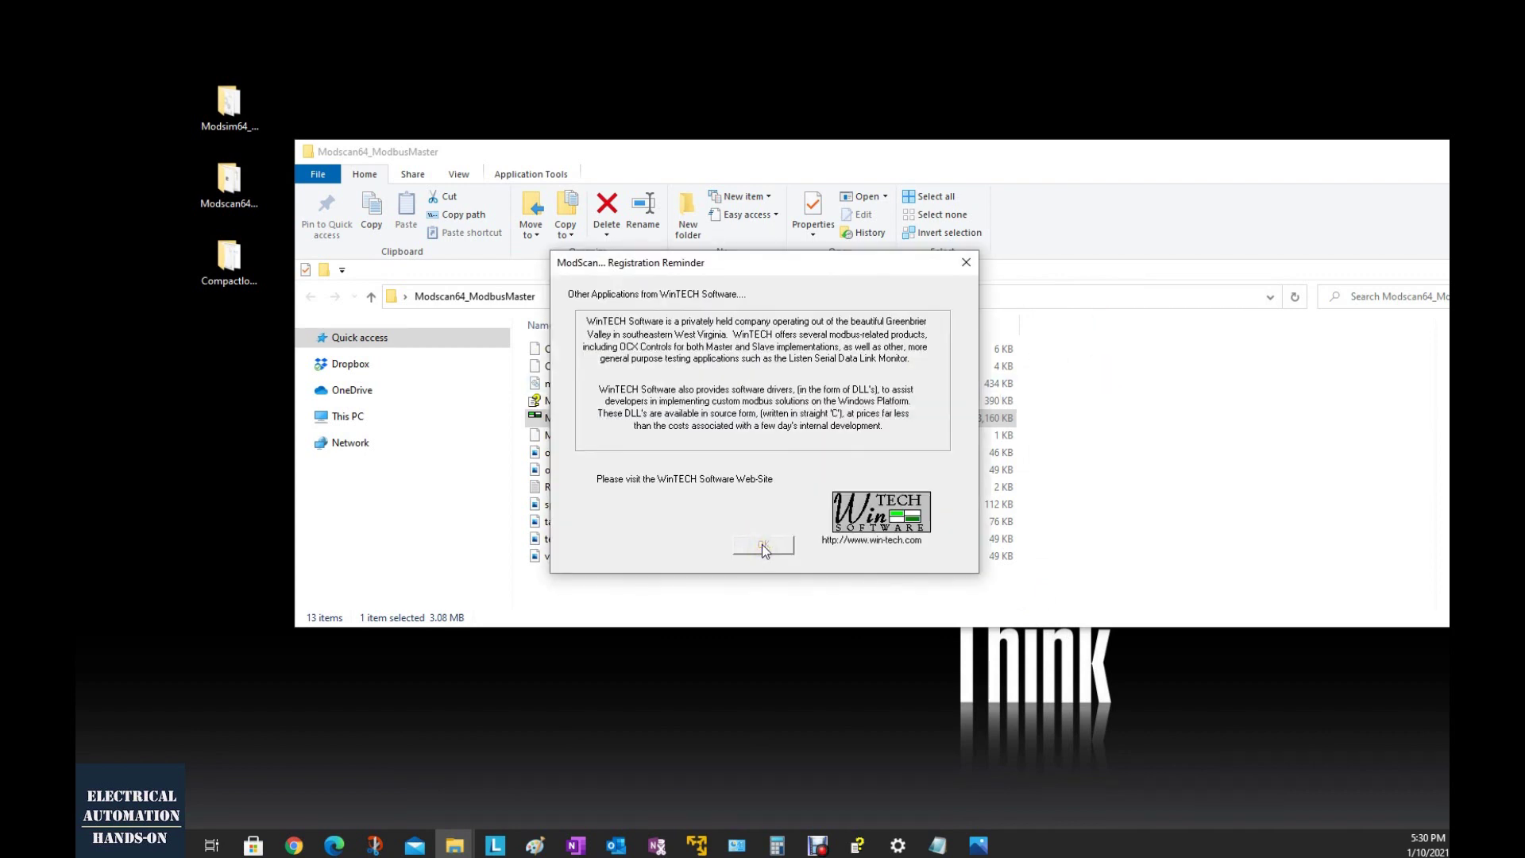
pyautogui.click(761, 545)
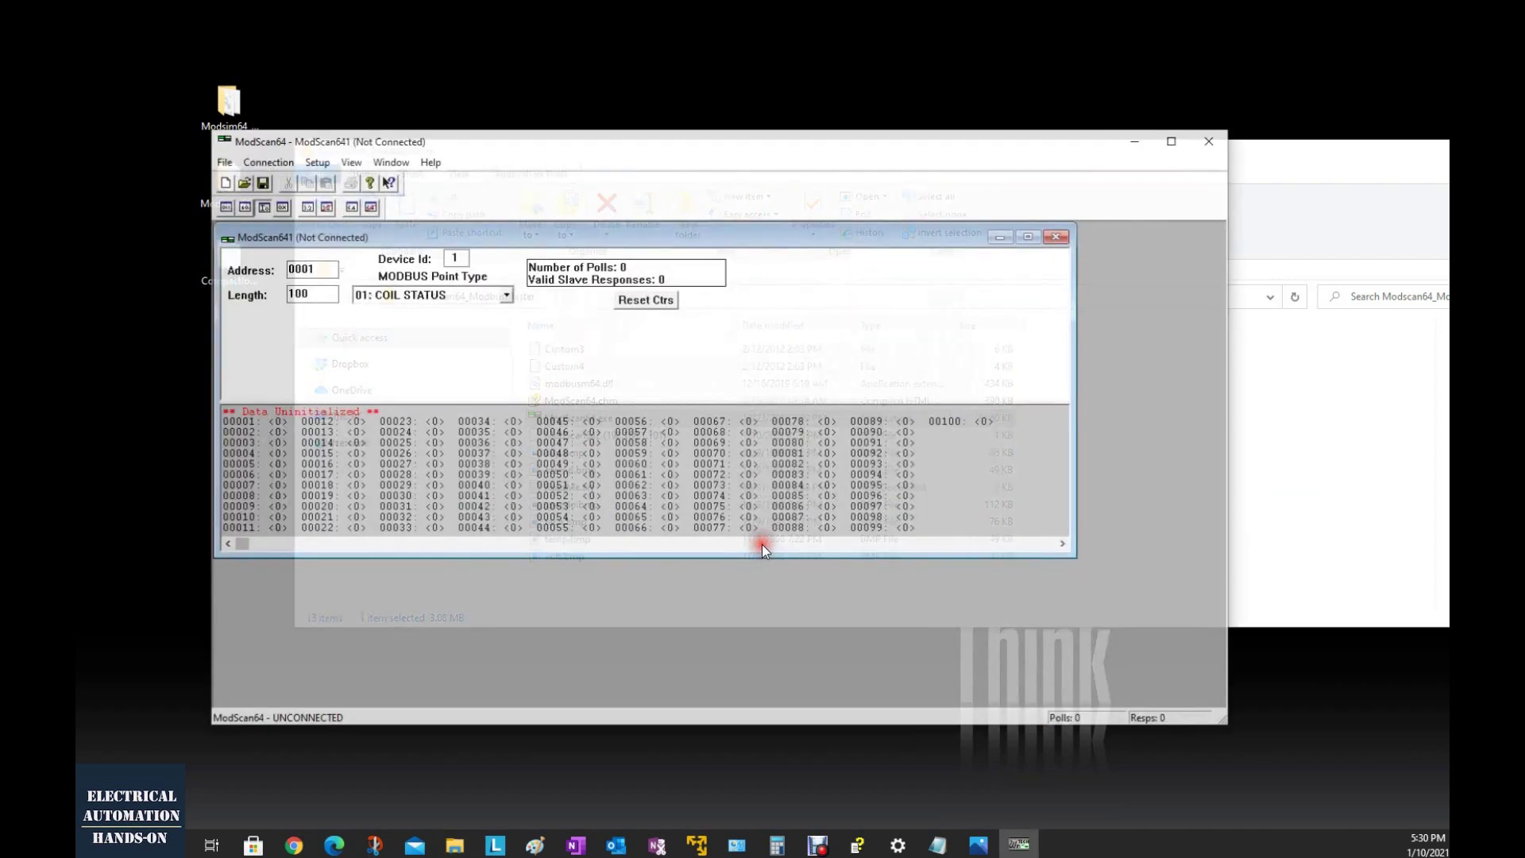
# - Maximize the ModScan641 document and connect it to the remote modbusTCP server at IP address 192.168.1.201, service port 502
pyautogui.click(408, 281)
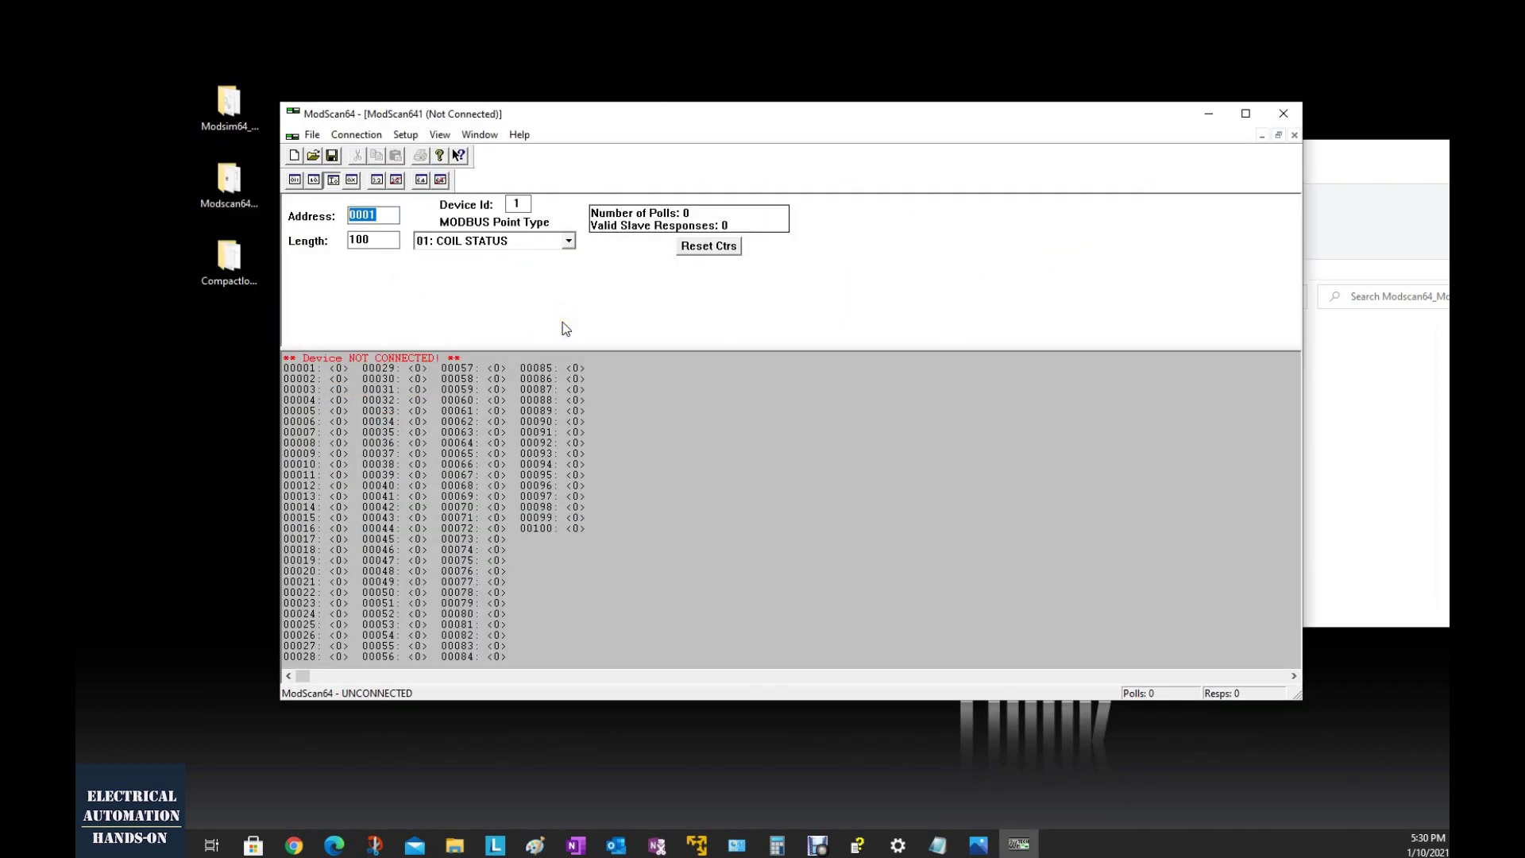
pyautogui.click(373, 139)
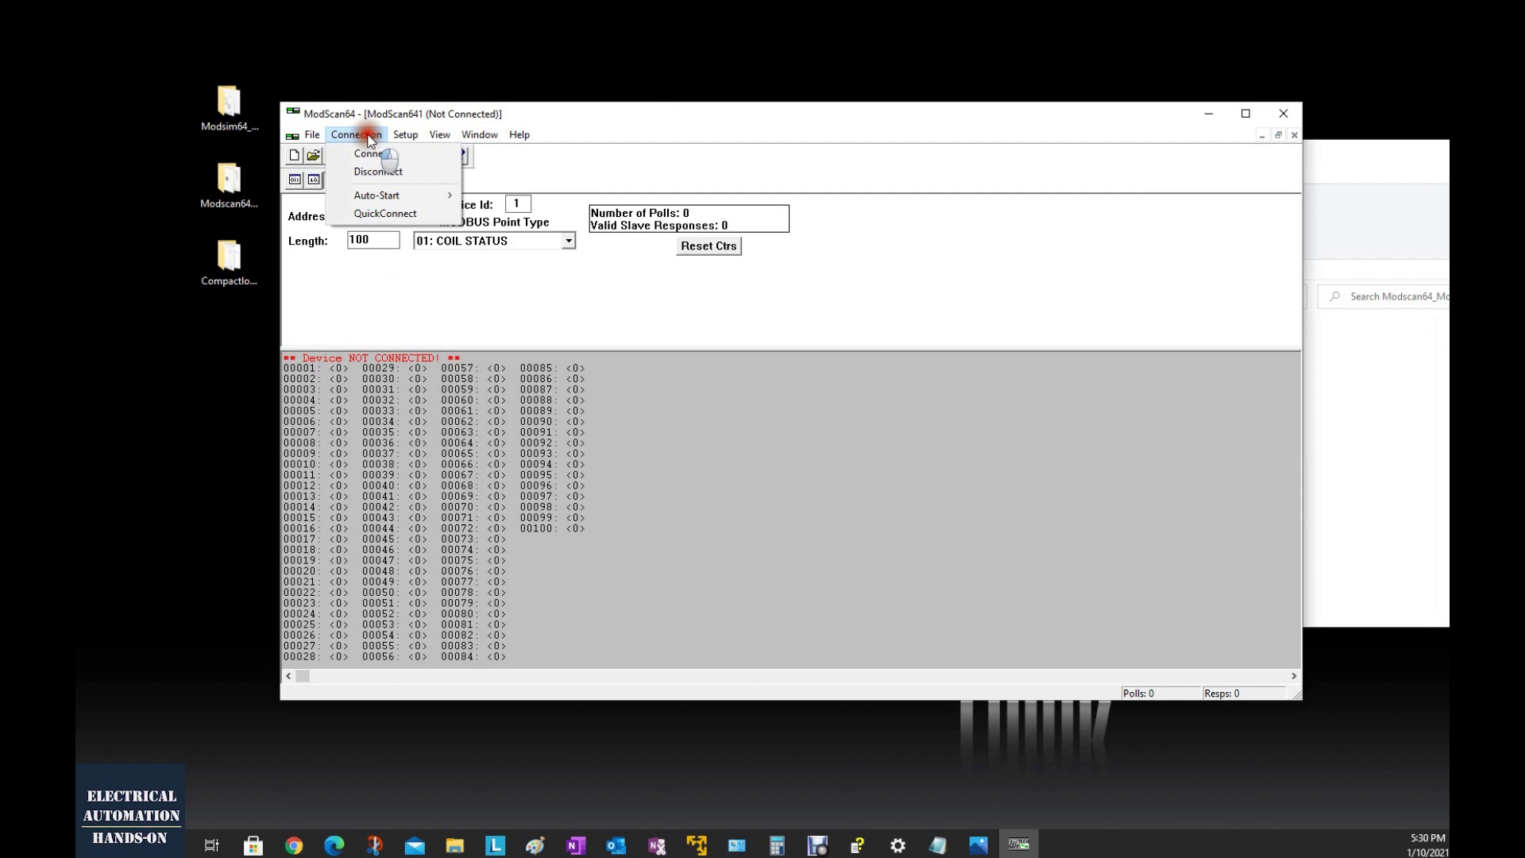
pyautogui.click(372, 155)
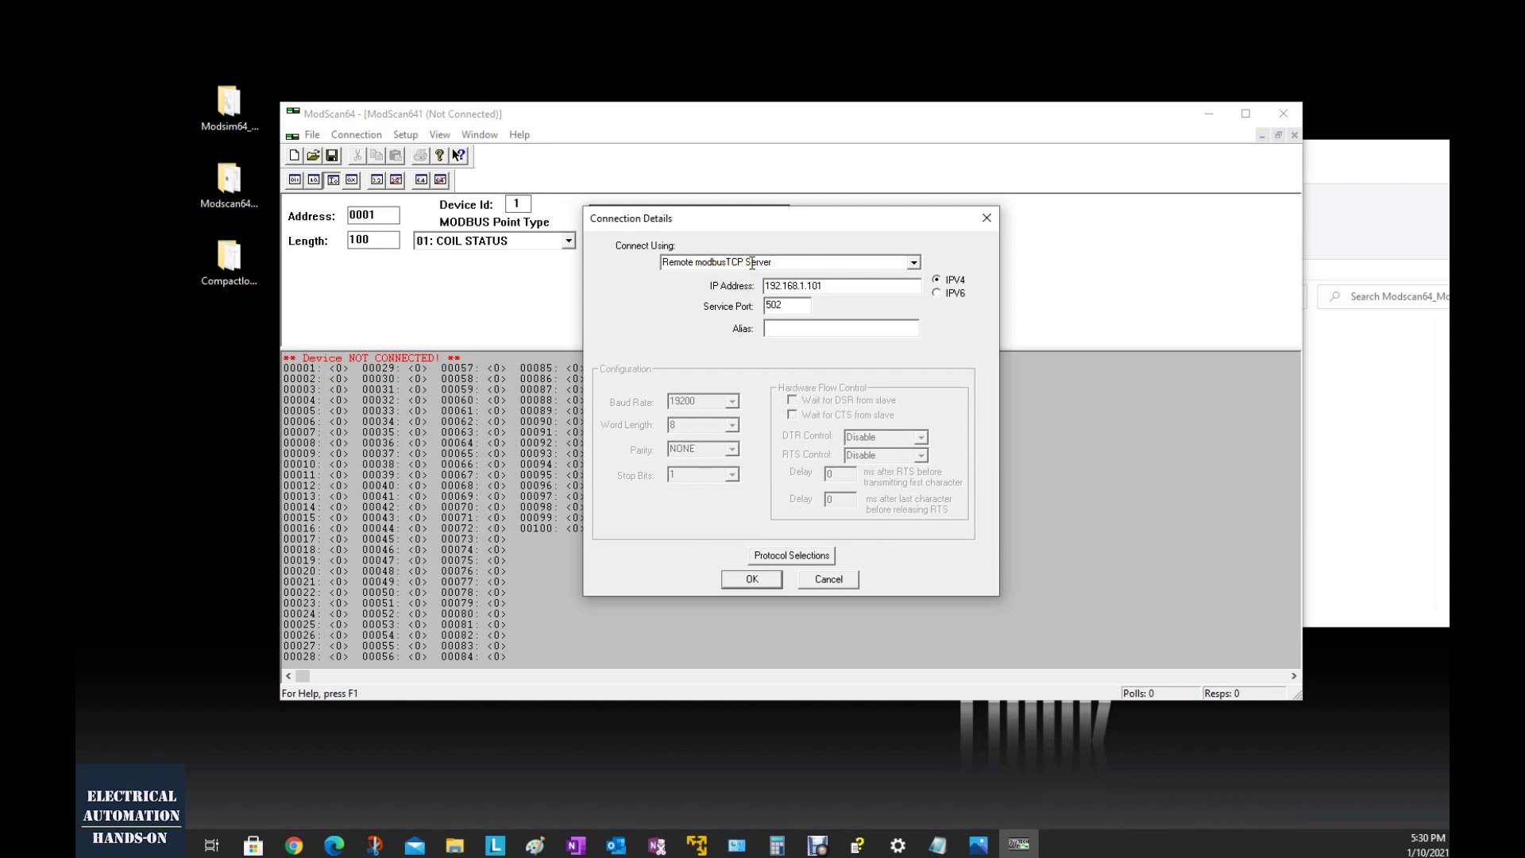
pyautogui.moveTo(765, 286); pyautogui.dragTo(834, 284)
pyautogui.click(813, 286)
pyautogui.press('BackSpace')
pyautogui.write('2')
pyautogui.moveTo(838, 289); pyautogui.dragTo(765, 287)
pyautogui.click(665, 287)
pyautogui.click(678, 300)
pyautogui.press('Tab')
pyautogui.click(764, 578)
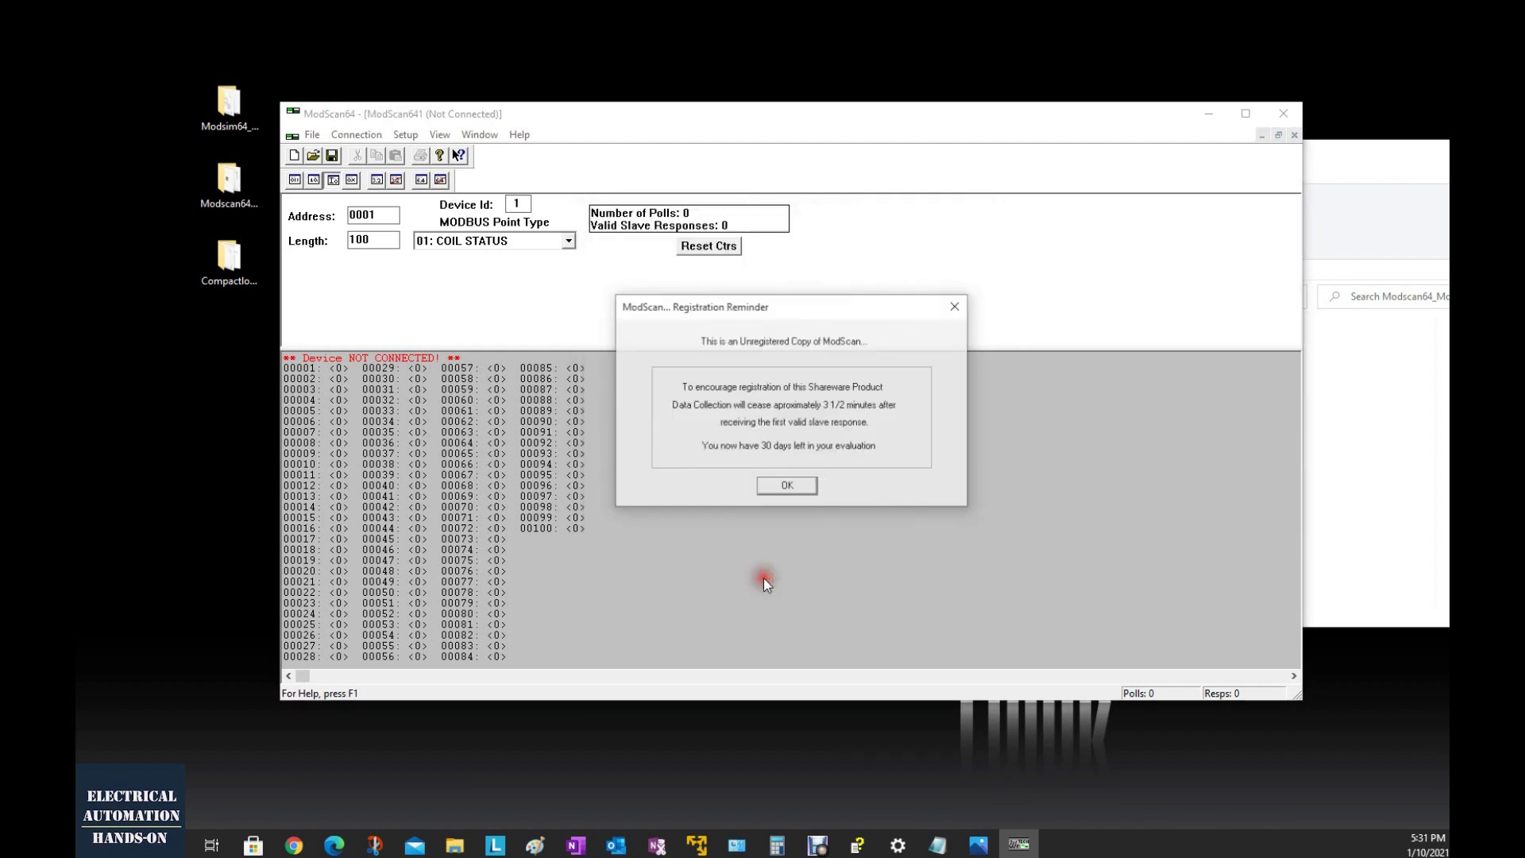
pyautogui.press('Return')
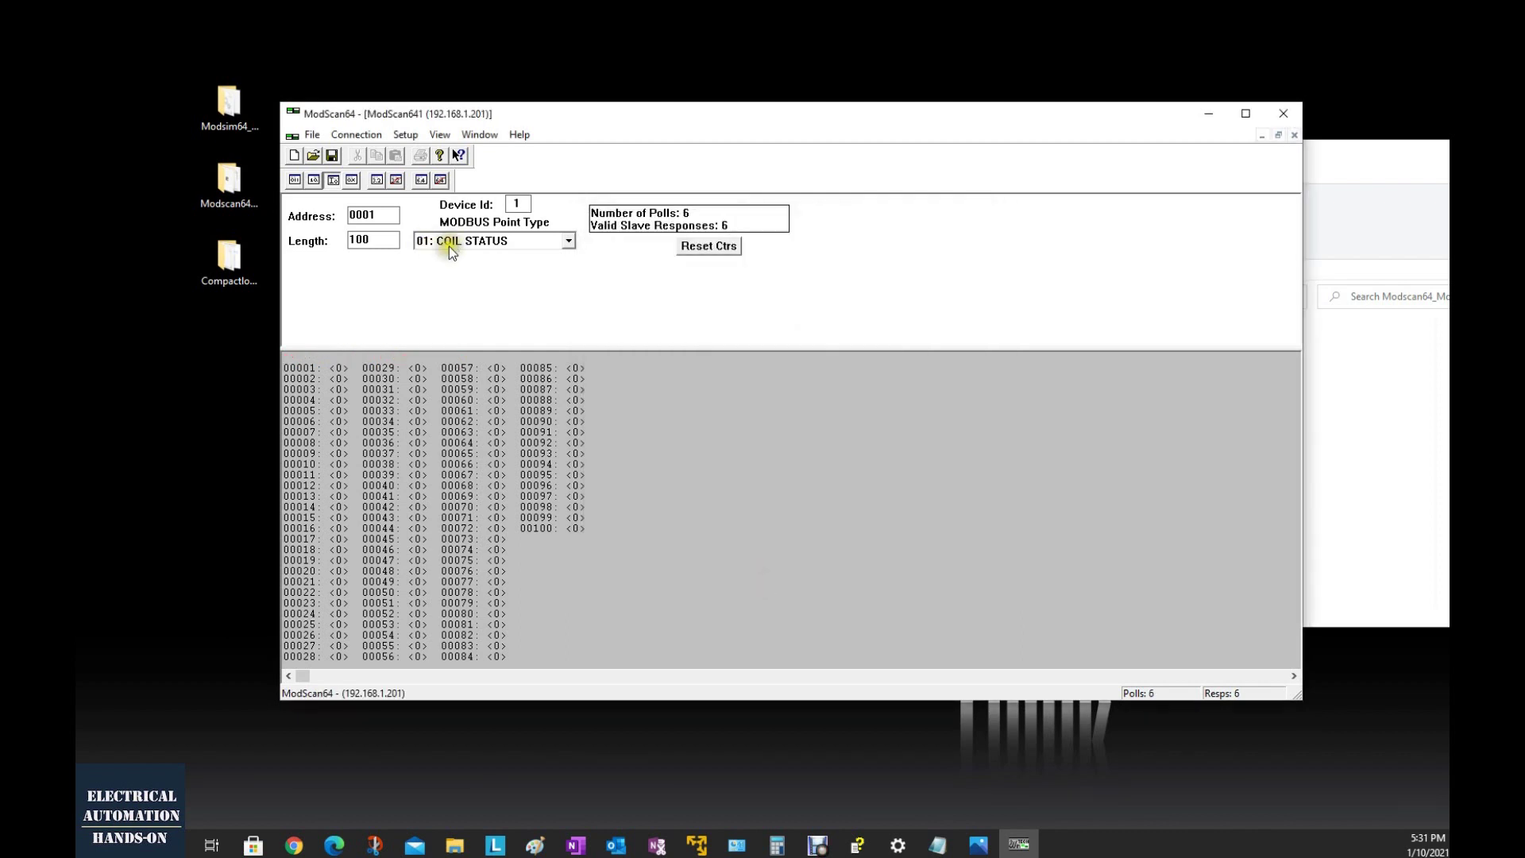
# - Set the MODBUS point type to 03: HOLDING REGISTER and display the register values in hexadecimal
pyautogui.click(556, 241)
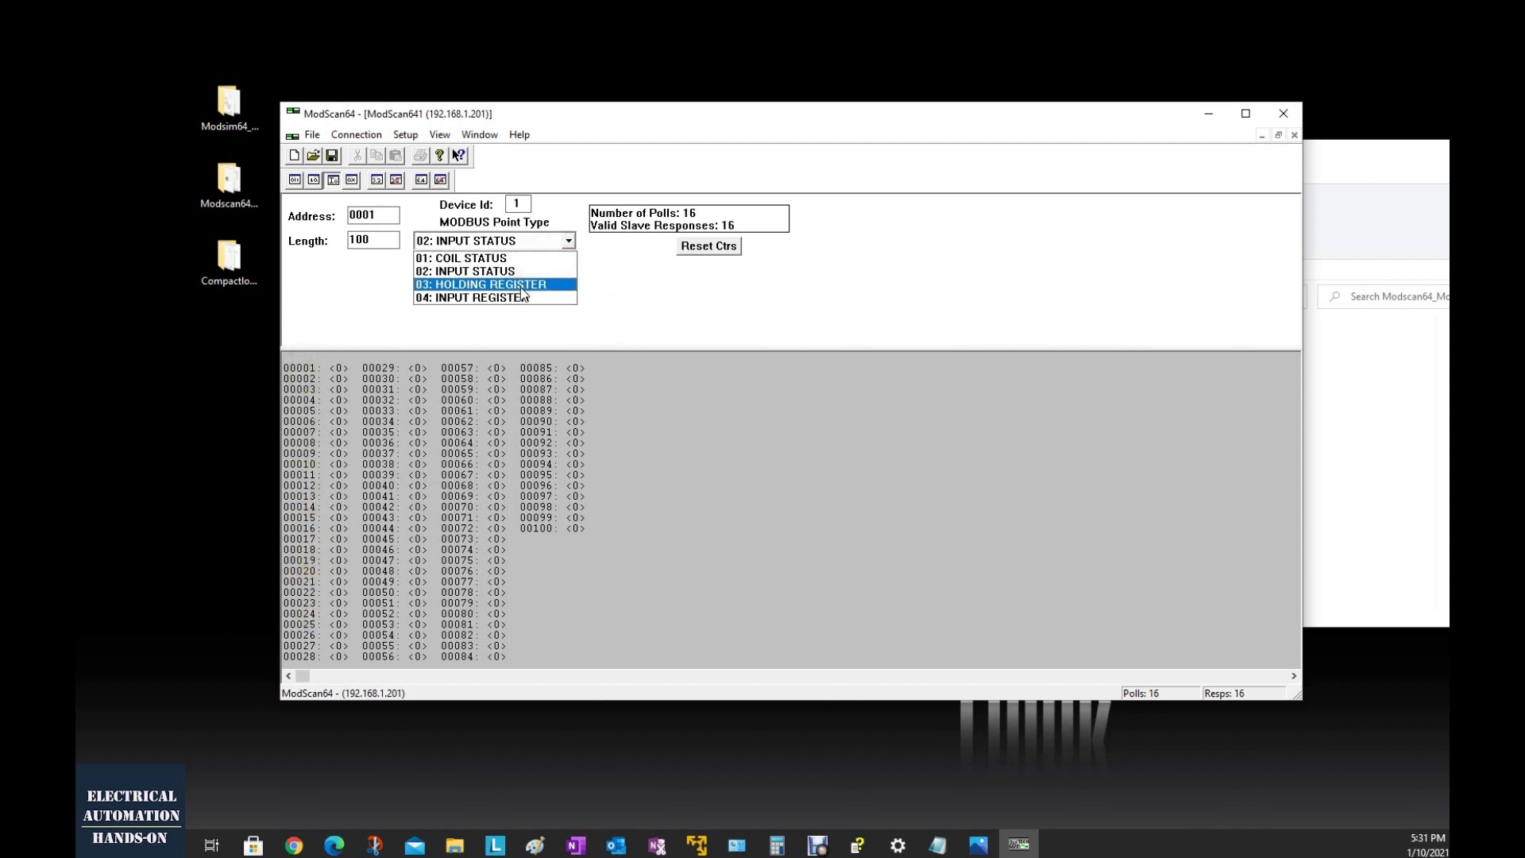
pyautogui.click(521, 286)
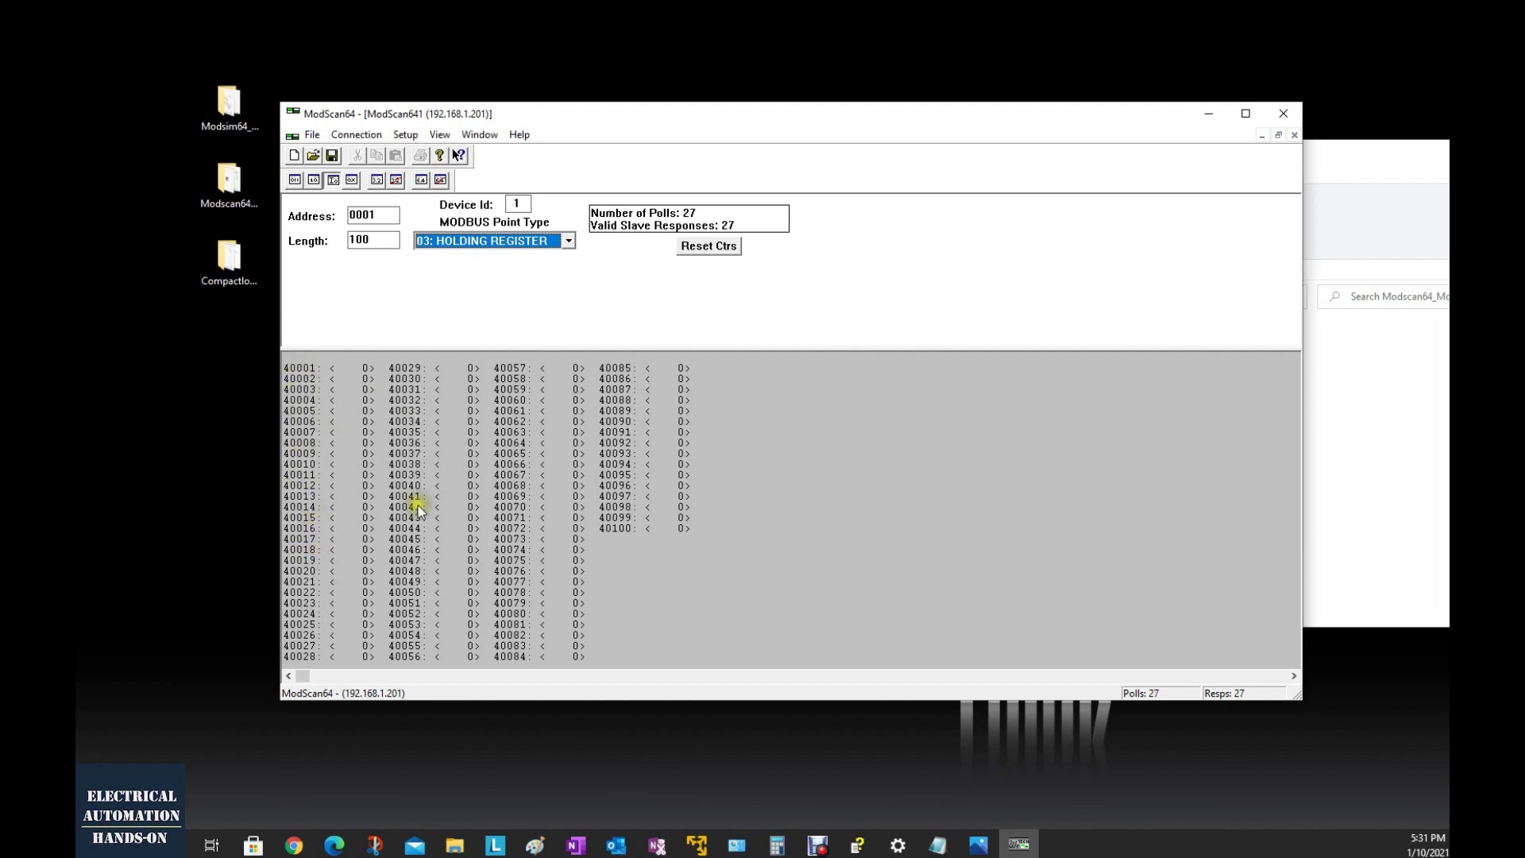
pyautogui.click(352, 180)
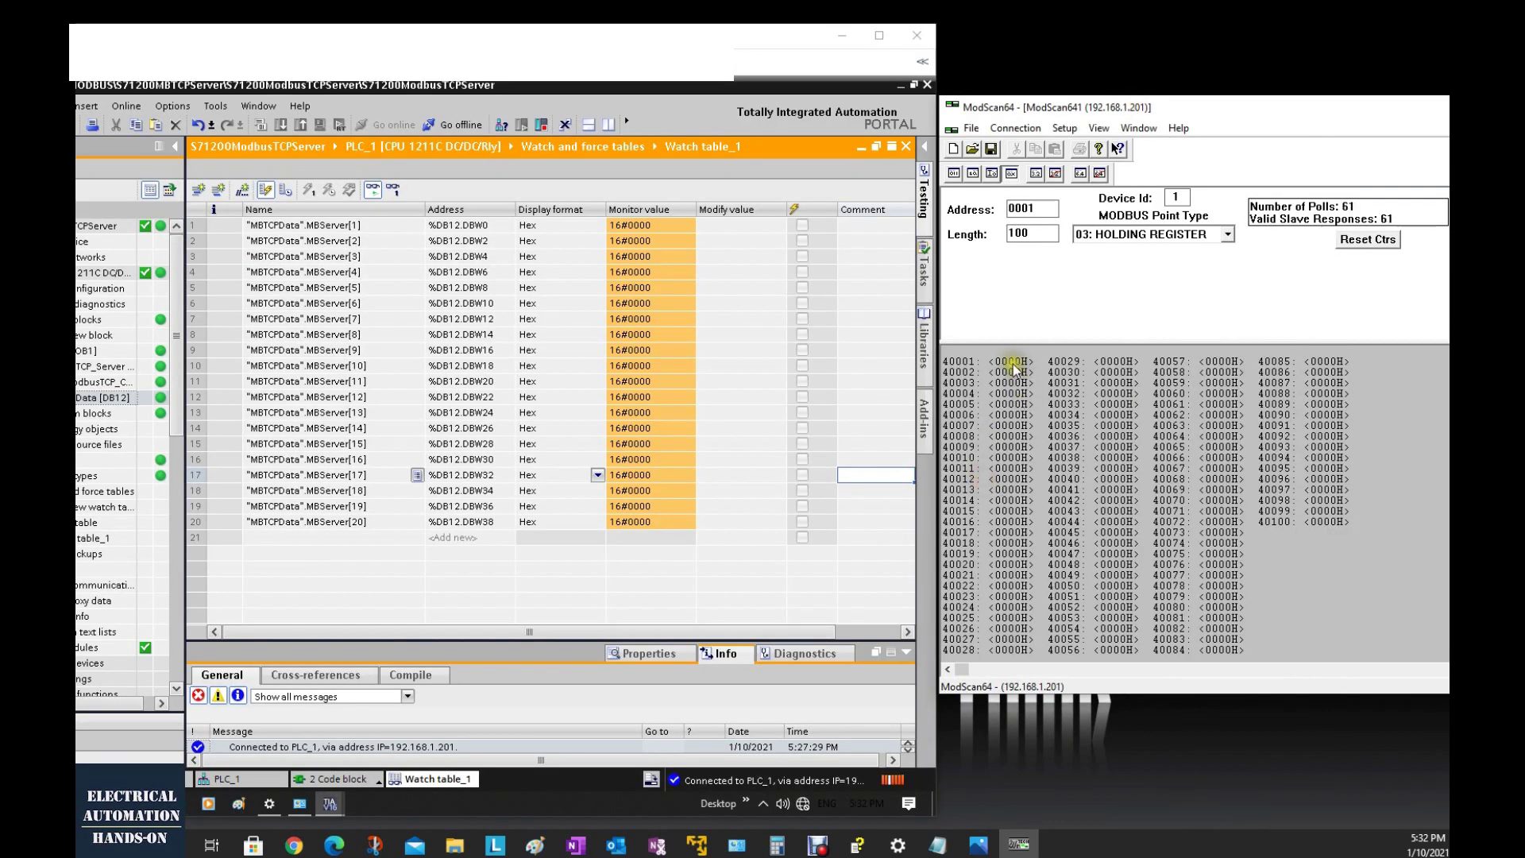
# - Write the hexadecimal value ABCD to holding register 40001 from ModScan64
pyautogui.doubleClick(1014, 367)
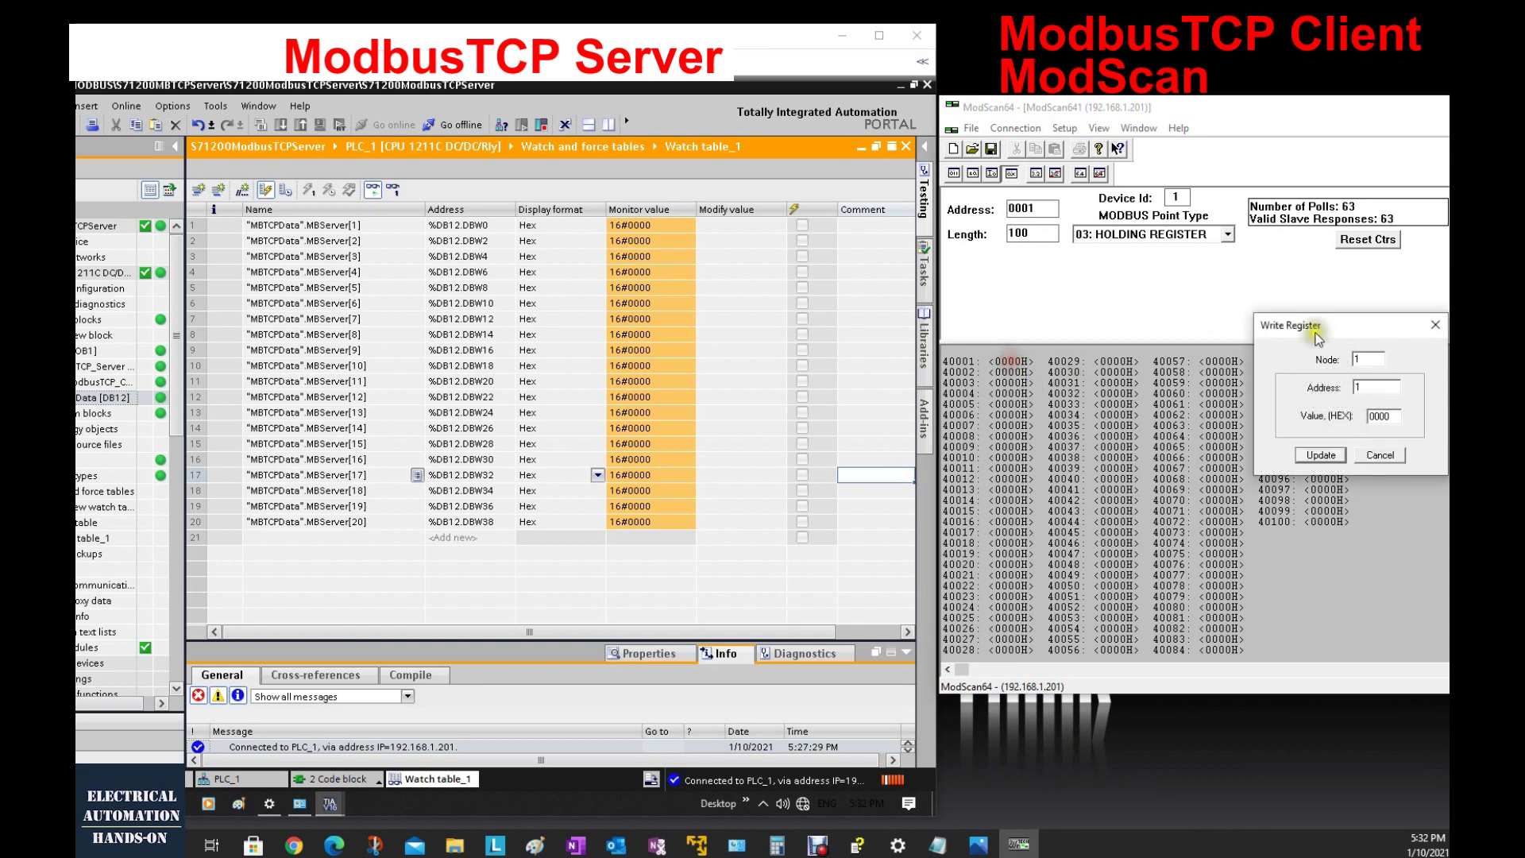
pyautogui.moveTo(1331, 325); pyautogui.dragTo(1172, 273)
pyautogui.doubleClick(1223, 364)
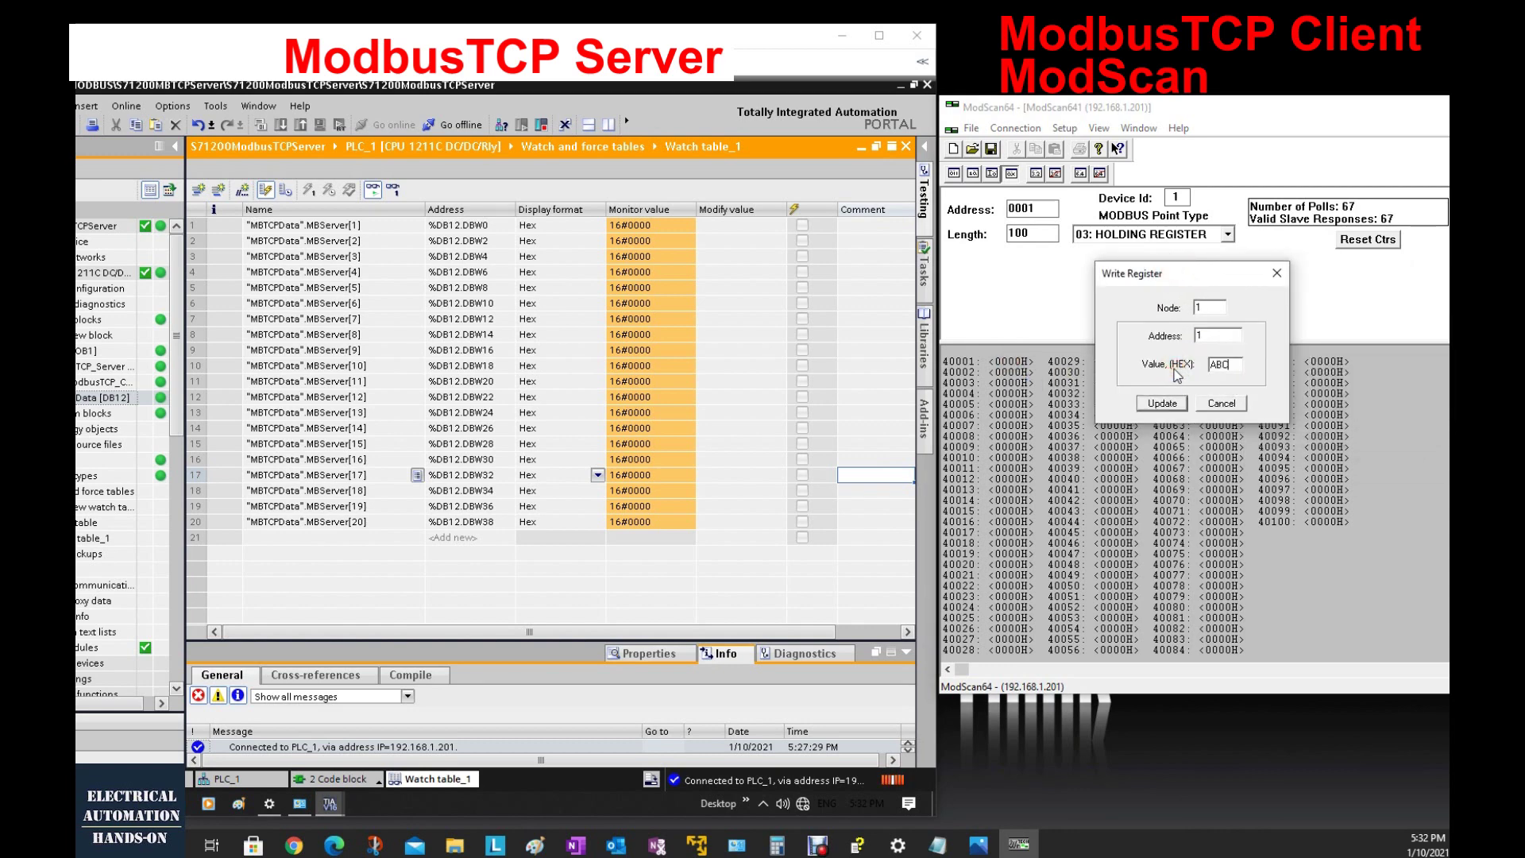
pyautogui.press('Return')
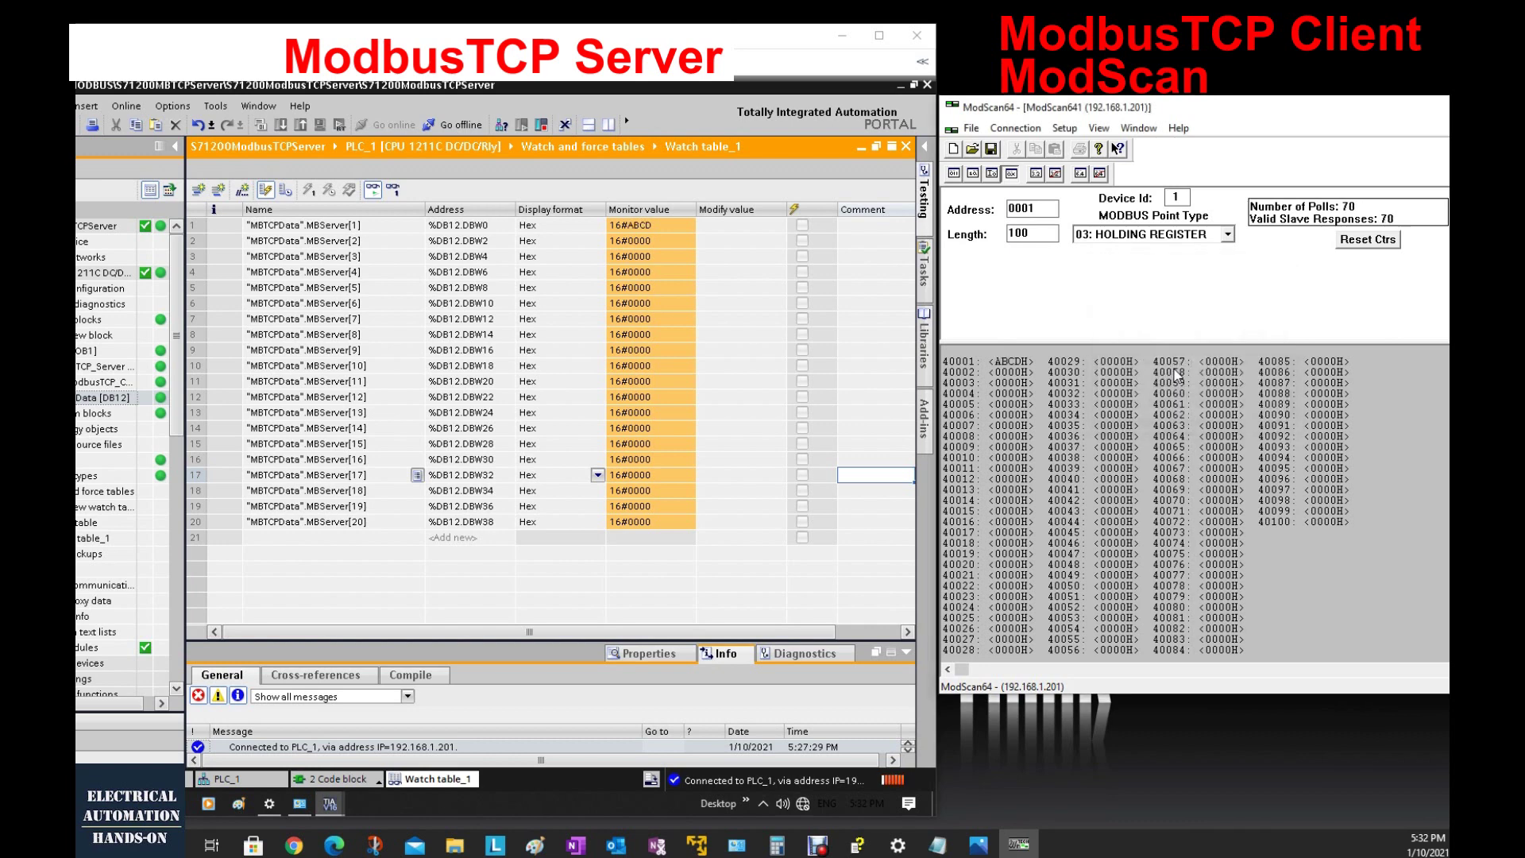
pyautogui.click(993, 363)
pyautogui.click(1121, 477)
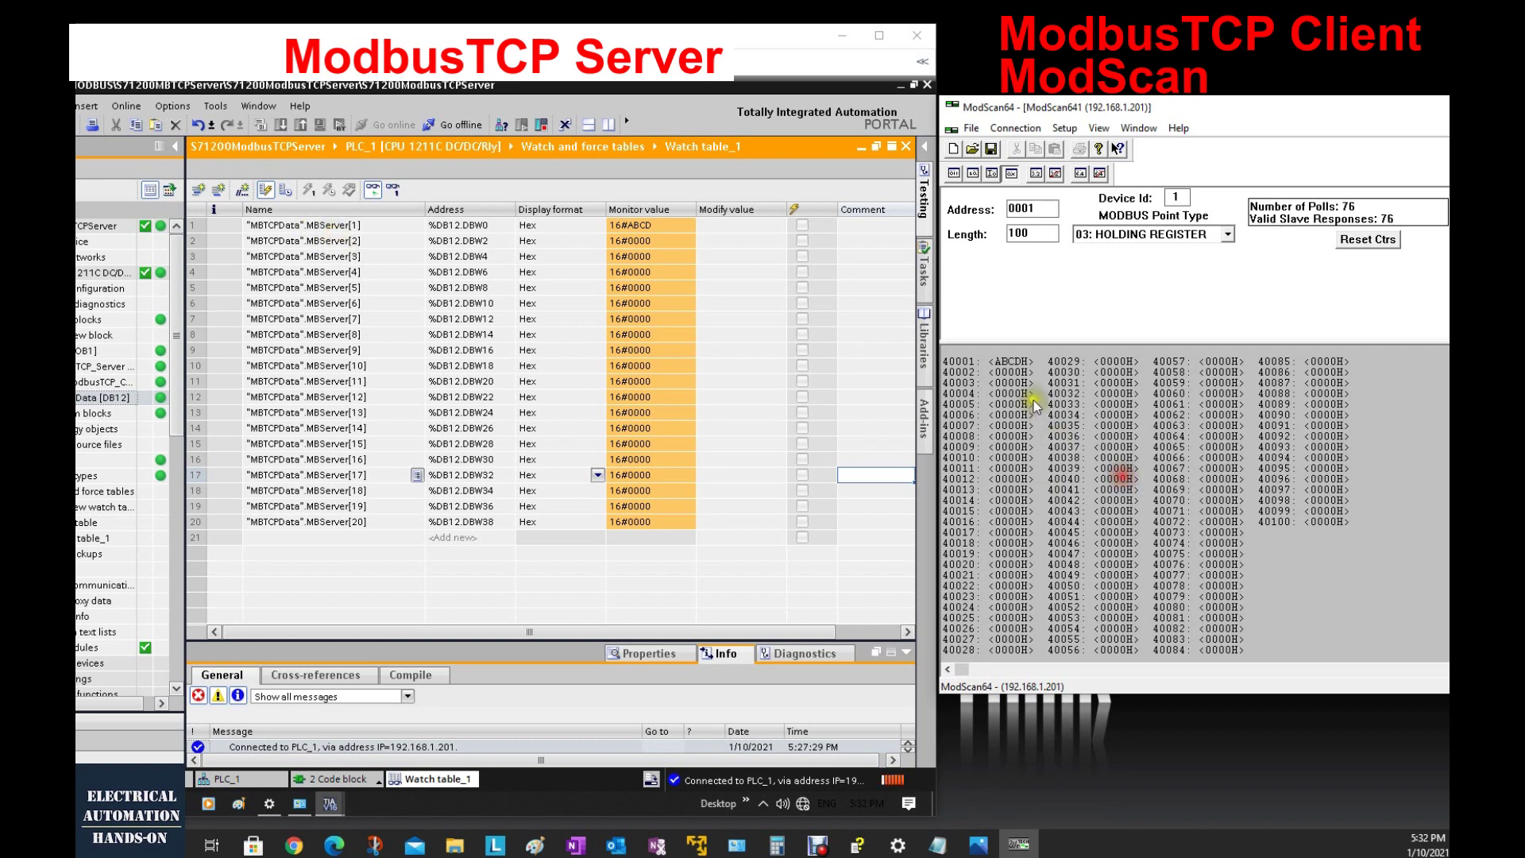
# - Write the hexadecimal value 1234 to holding register 40002 from ModScan64
pyautogui.doubleClick(1017, 372)
pyautogui.click(1380, 415)
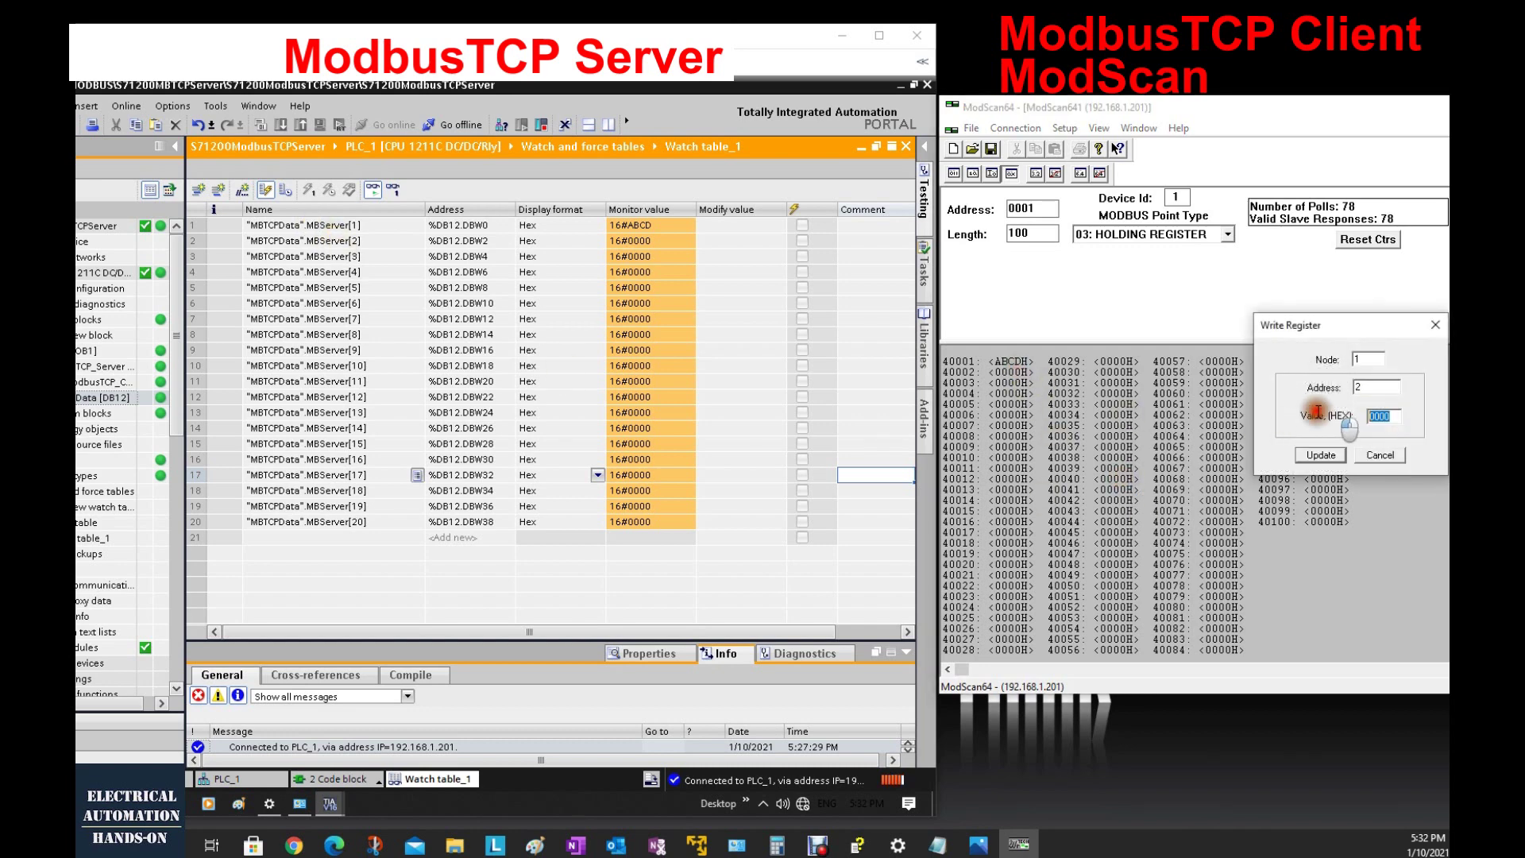
pyautogui.write('1234')
pyautogui.press('Return')
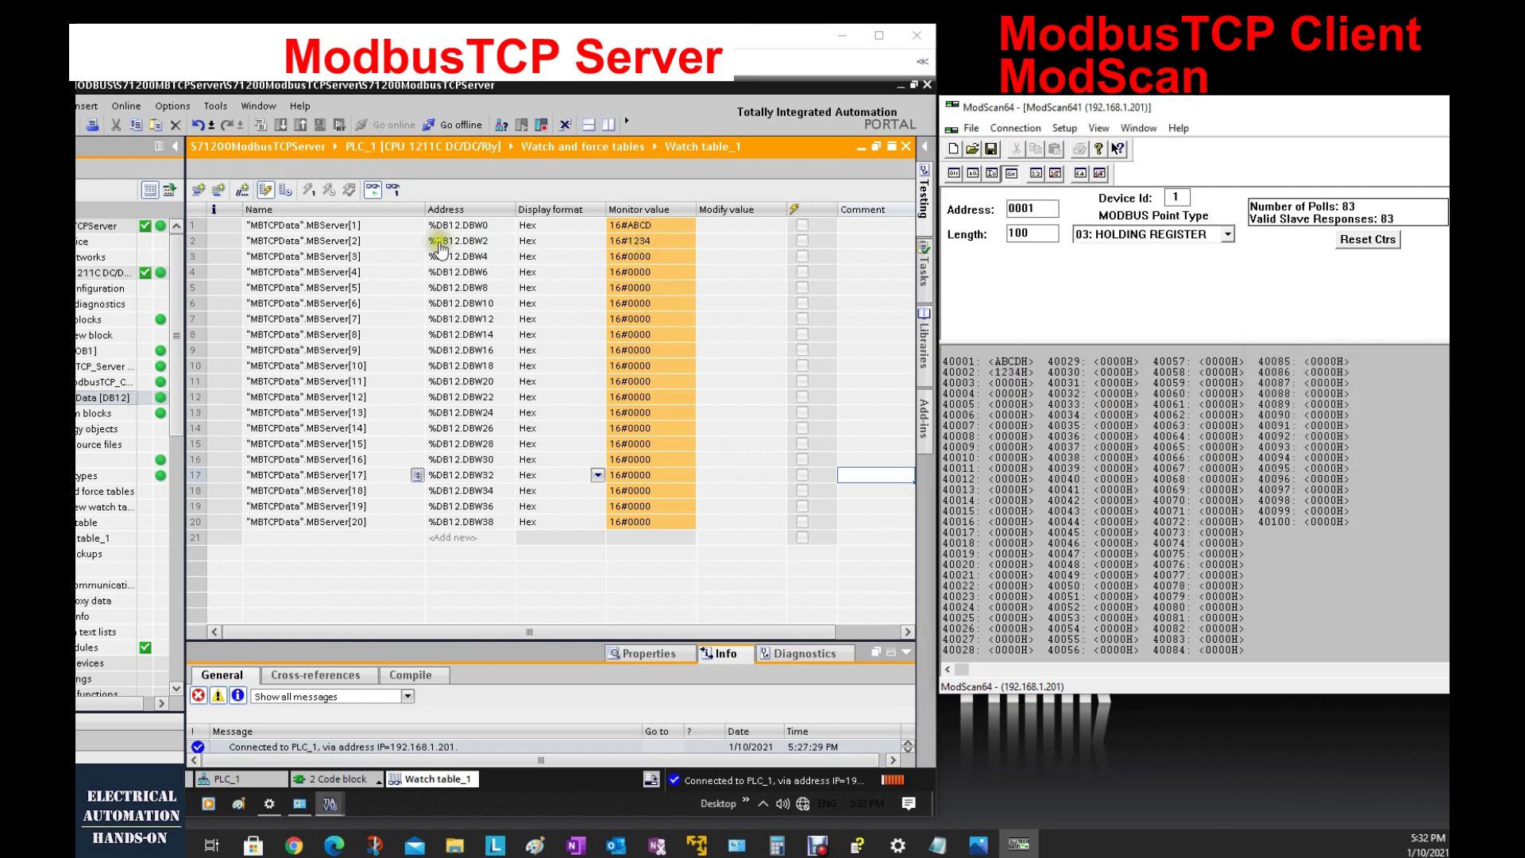
# - In the TIA Portal watch table, set the modify values of MBServer[10] to 16#EEFF and MBServer[11] to 16#4567, and apply them to the PLC once
pyautogui.click(368, 371)
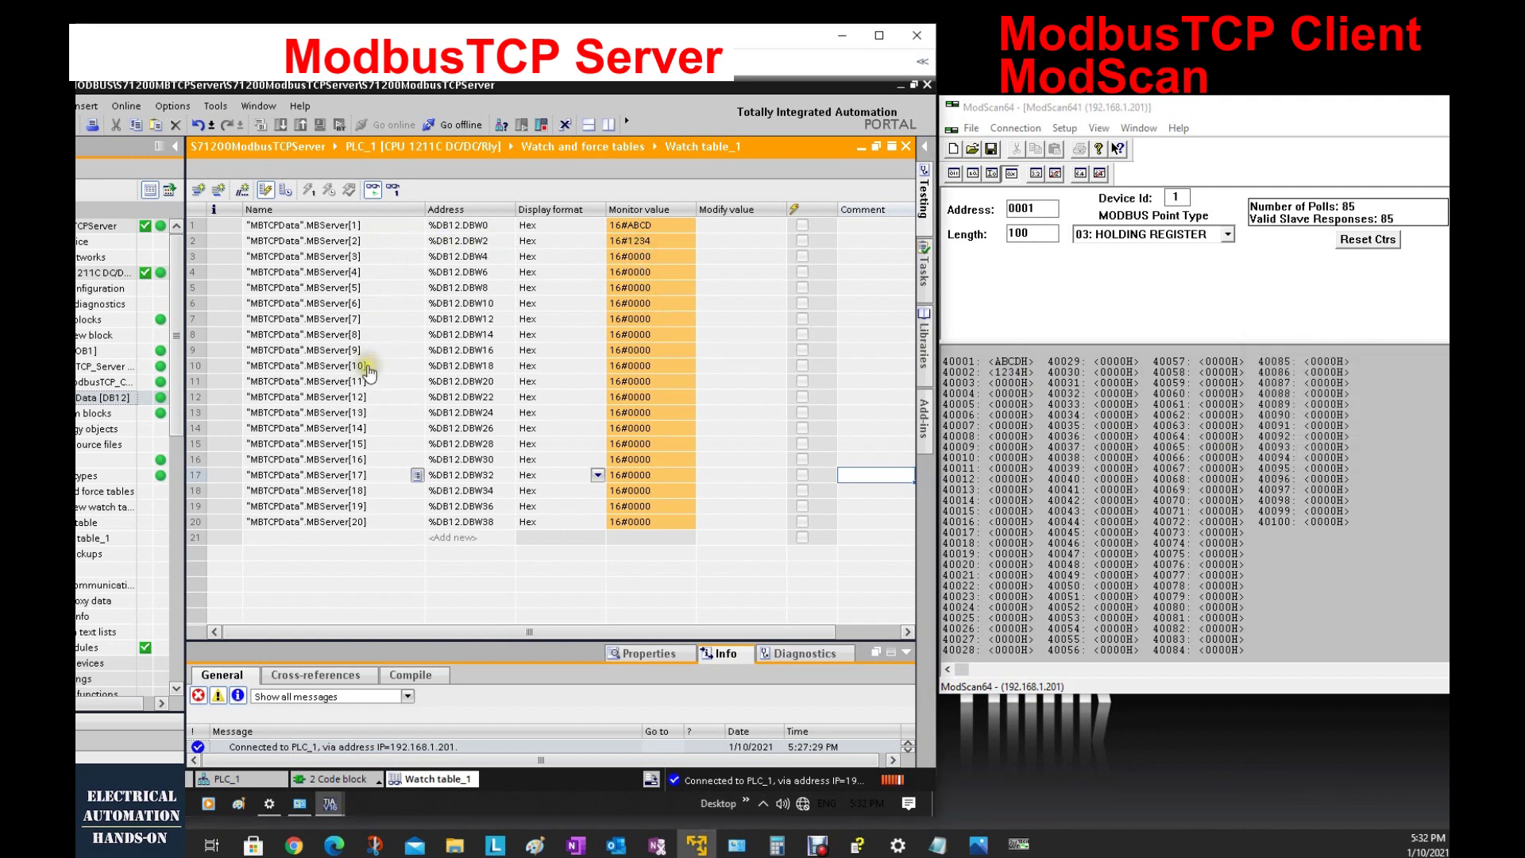
pyautogui.click(728, 368)
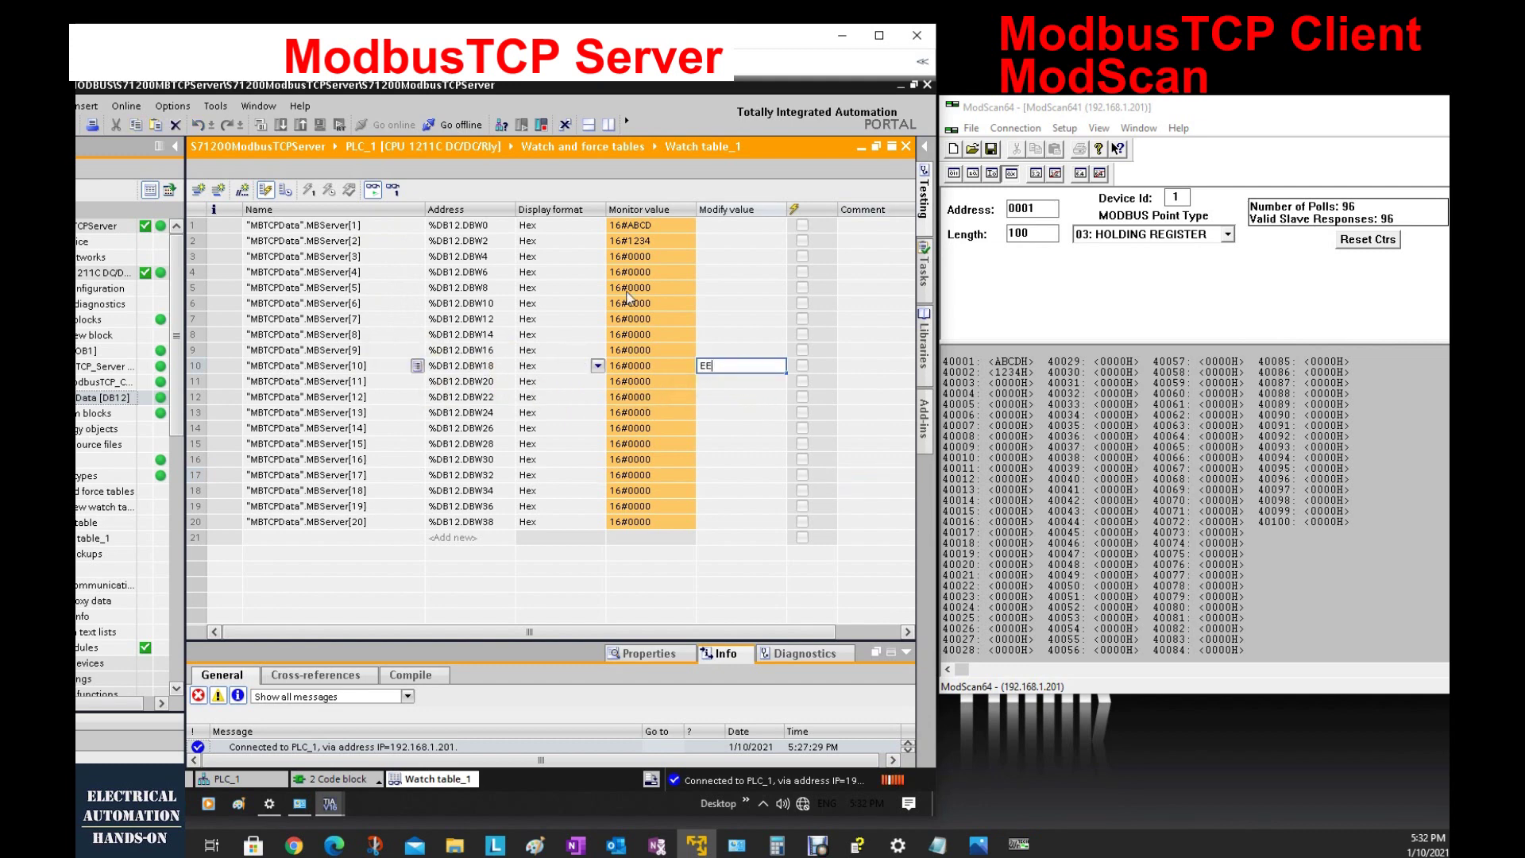
pyautogui.press('Return')
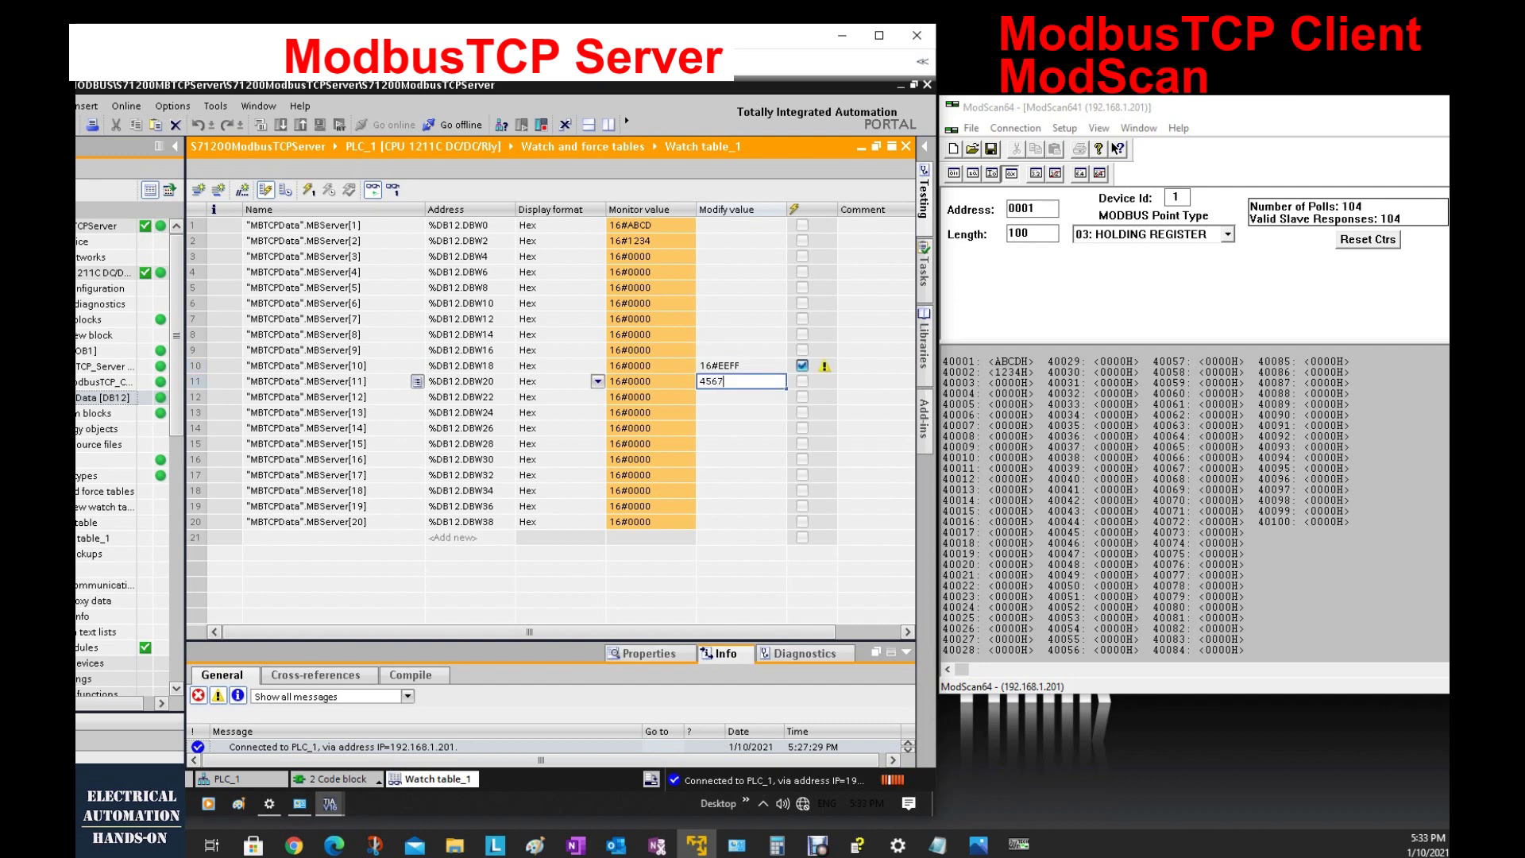
pyautogui.press('Return')
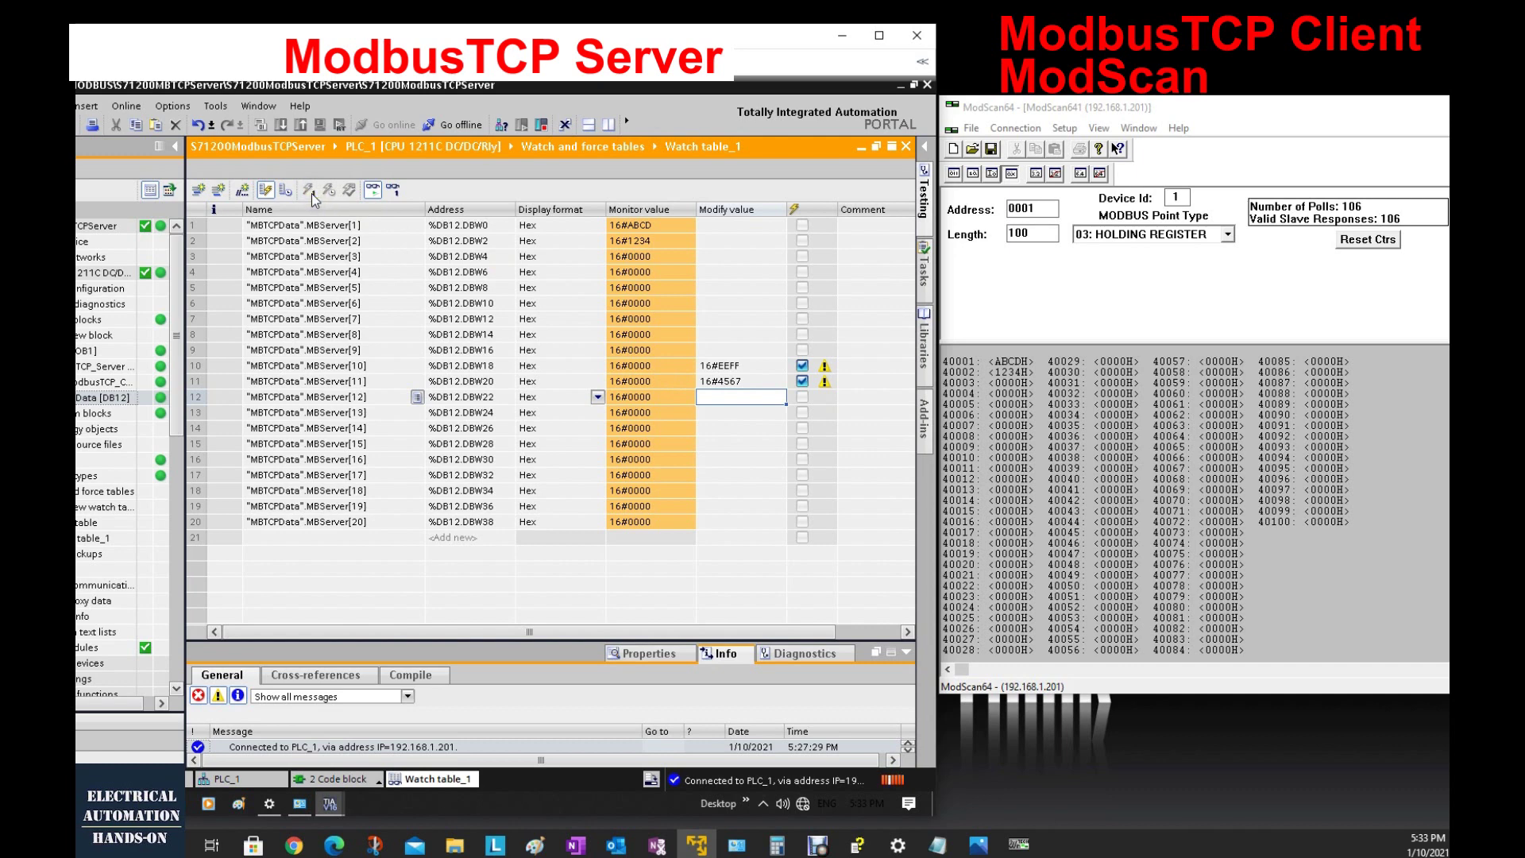
pyautogui.click(311, 193)
# - Compare MBServer[10] and MBServer[11] in the watch table with holding registers 40010 and 40011 in ModScan64
pyautogui.click(1003, 469)
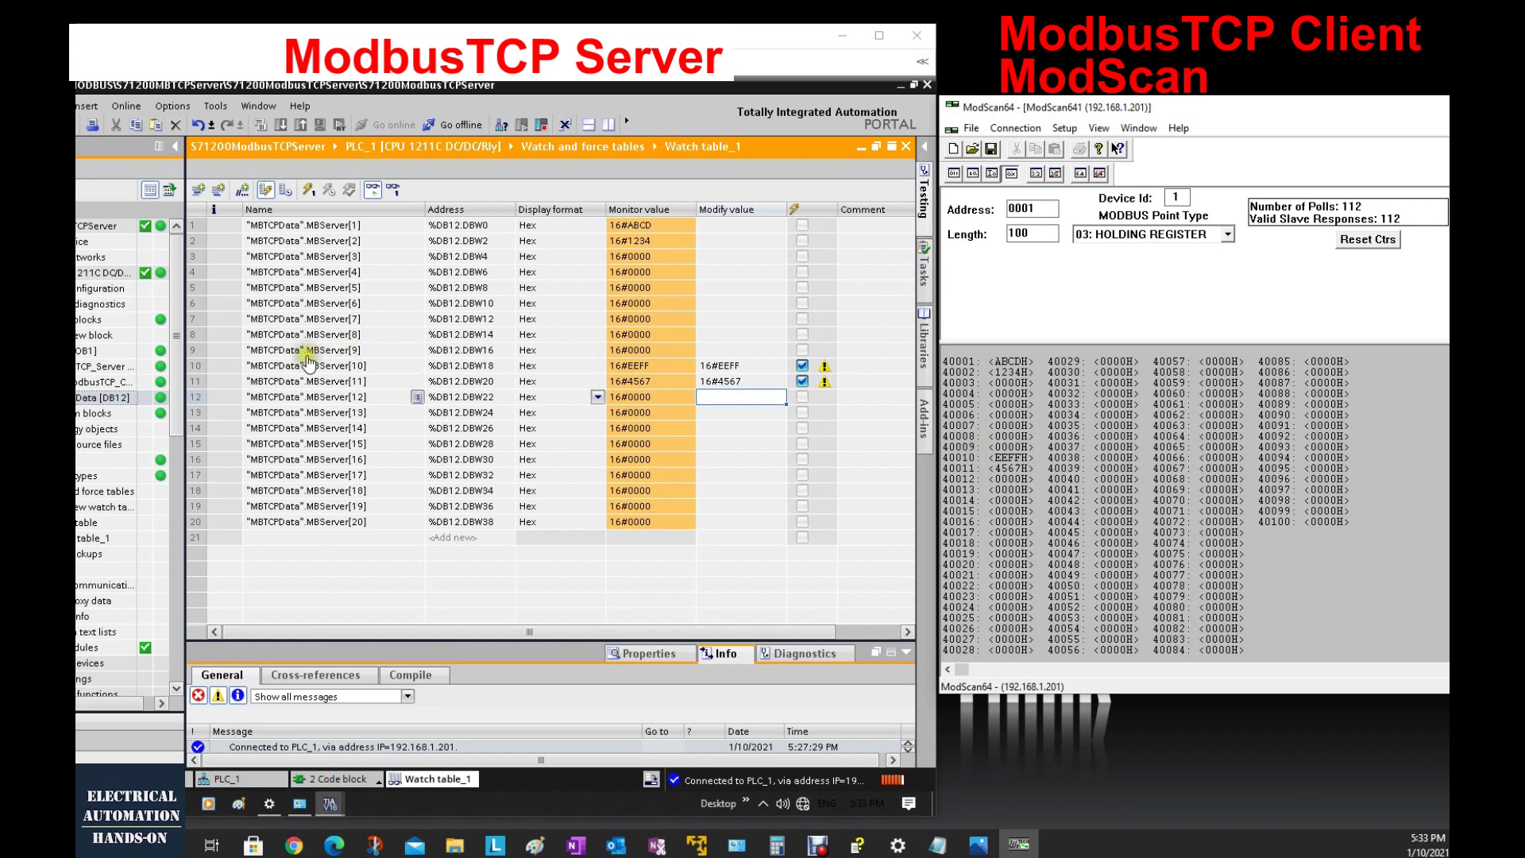
pyautogui.click(195, 365)
pyautogui.click(196, 380)
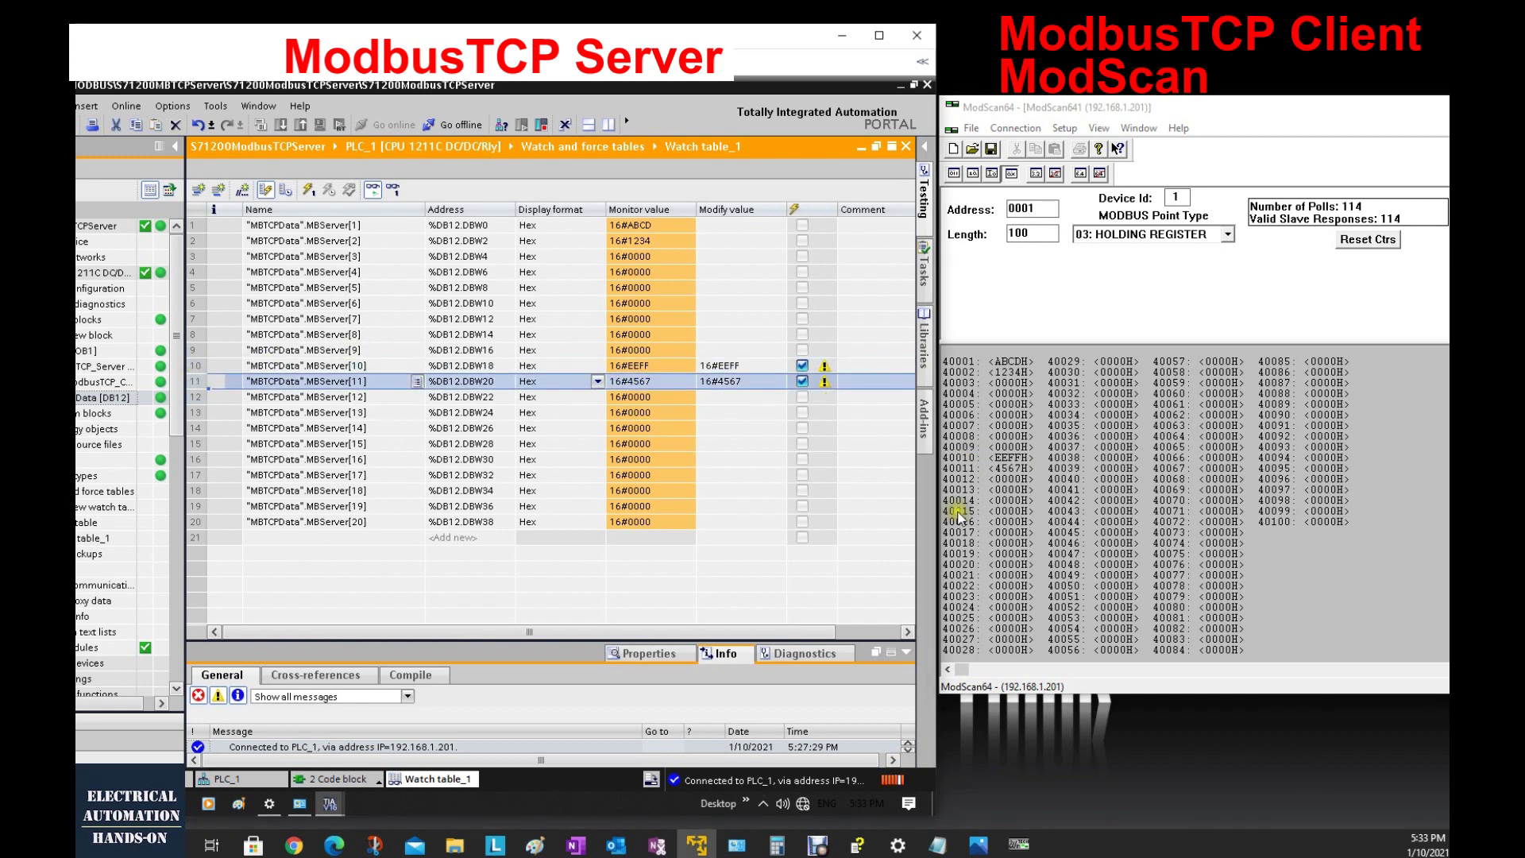
pyautogui.click(965, 462)
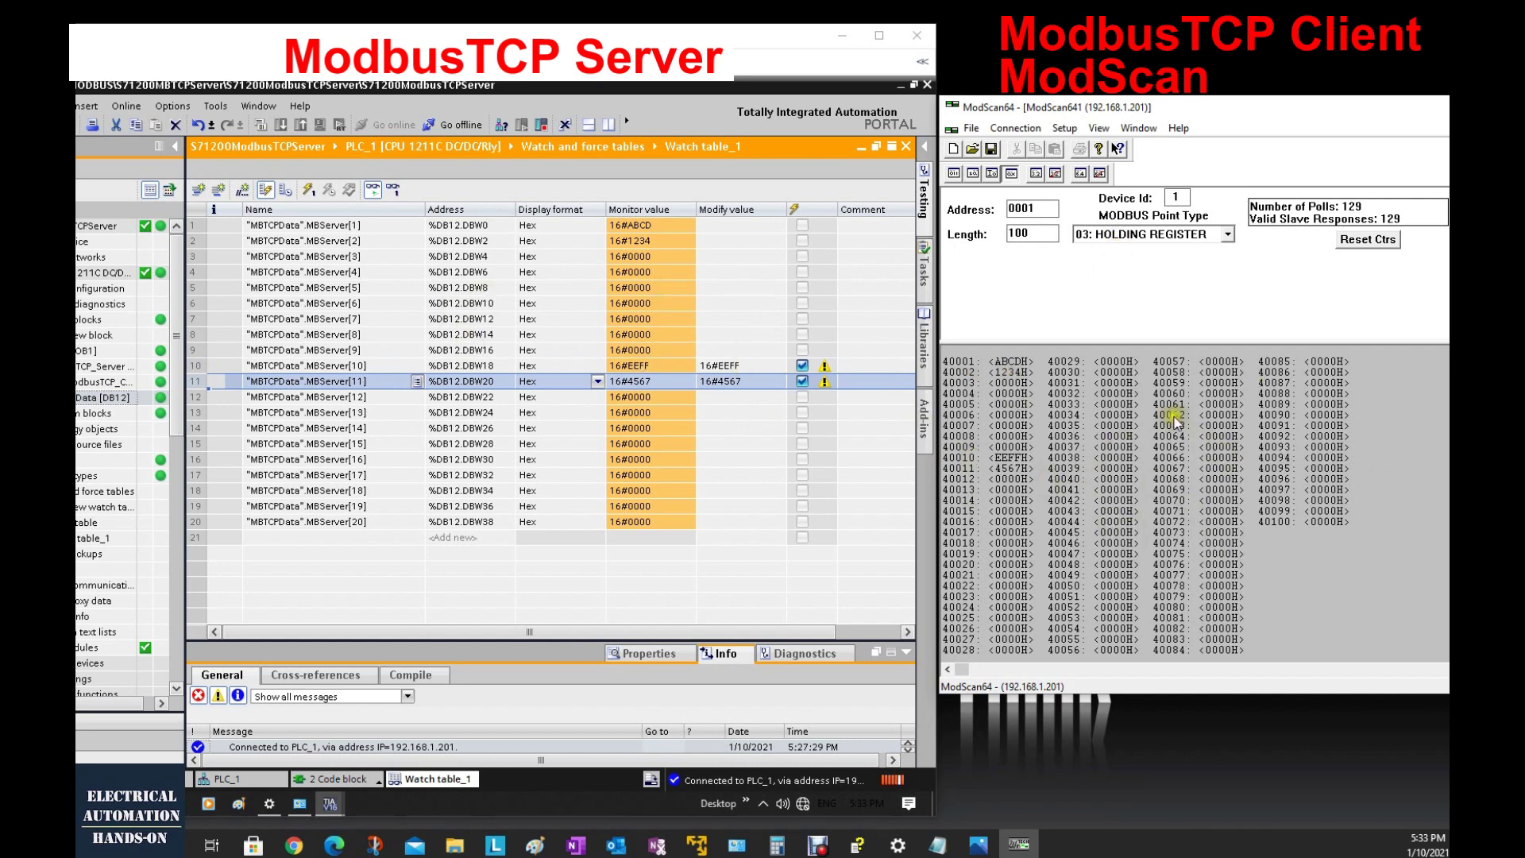
# - Minimize the watch table to show the monitored FC_MBTCP_Server block, and look up STATUS code 7006 in the MB_SERVER help
pyautogui.click(864, 151)
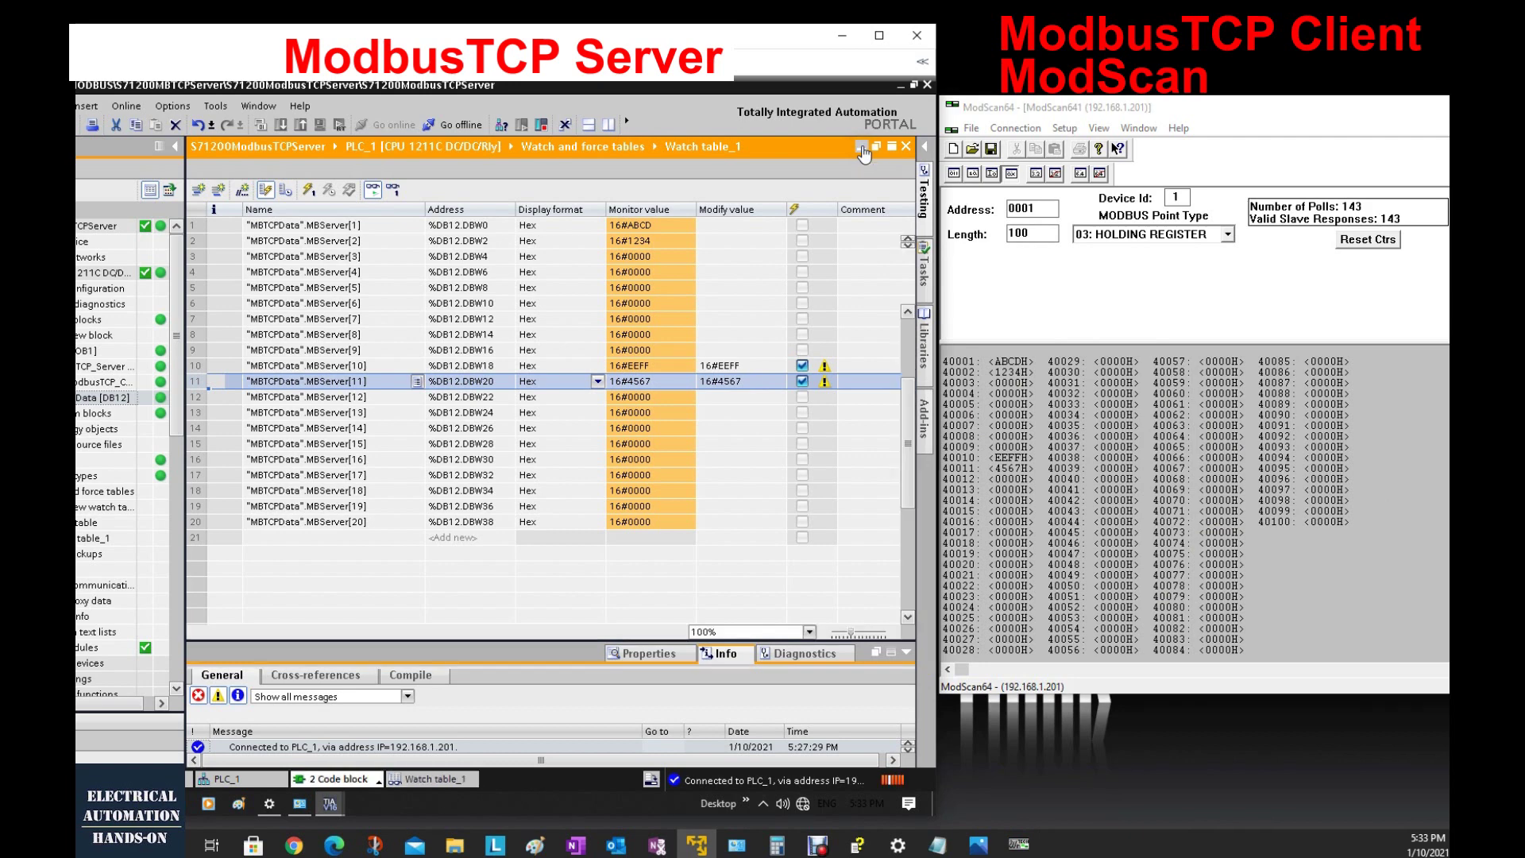
pyautogui.click(864, 151)
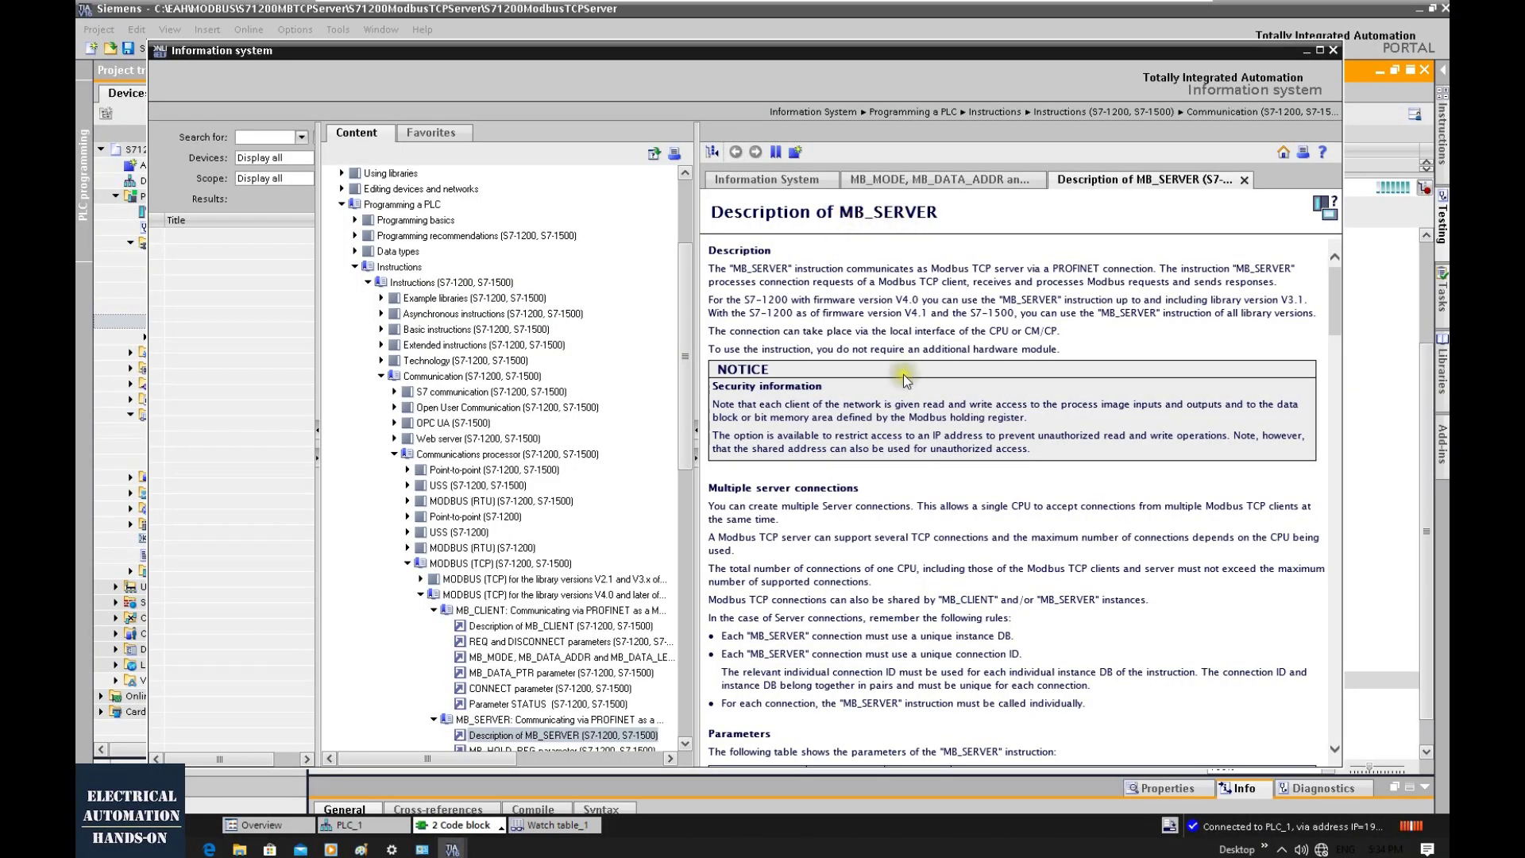
pyautogui.scroll(-20, 904, 374)
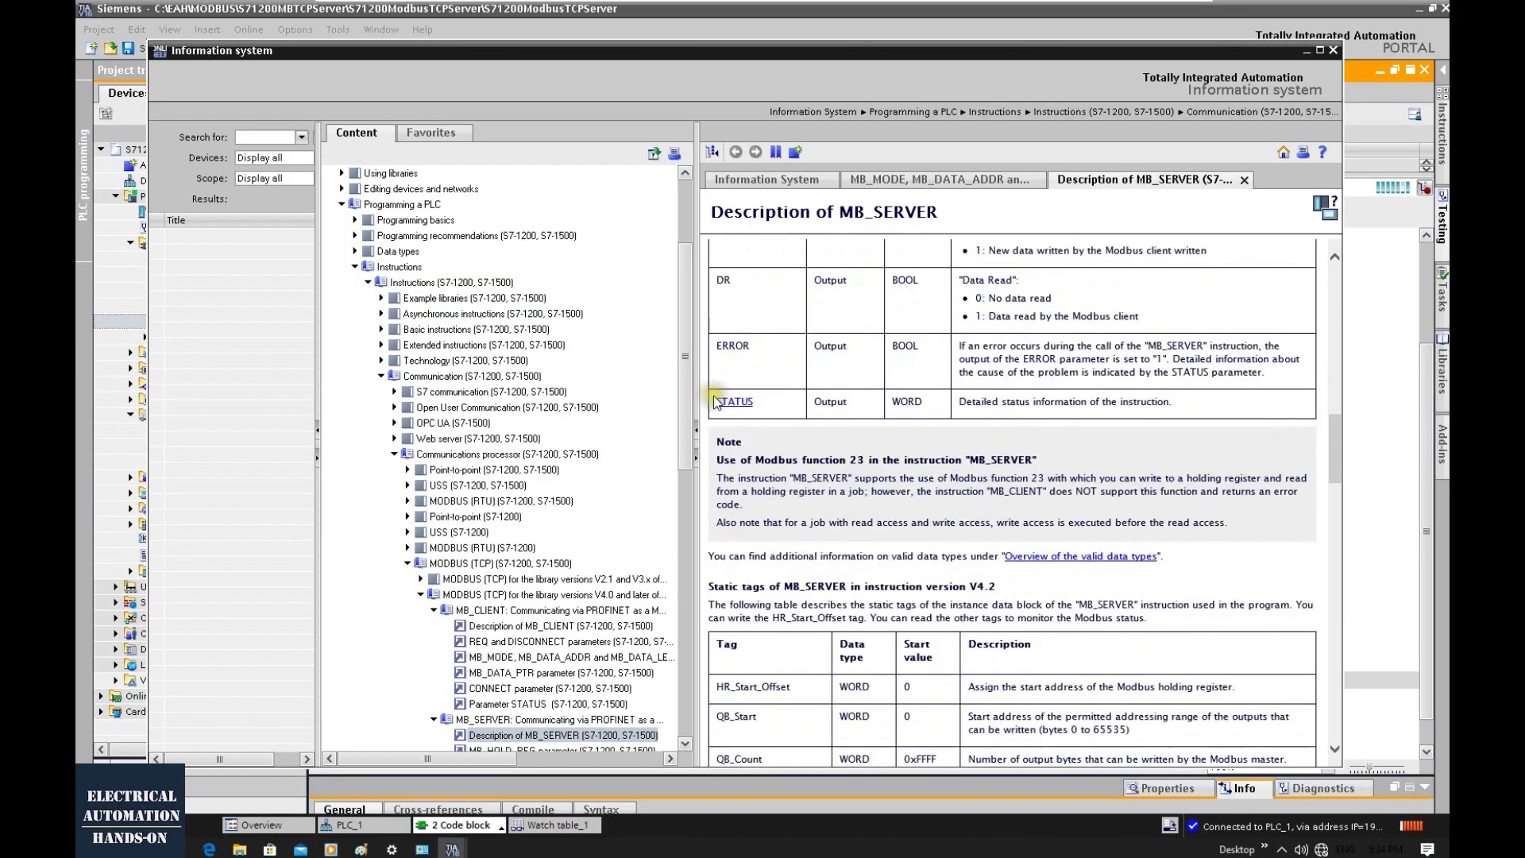
pyautogui.click(732, 402)
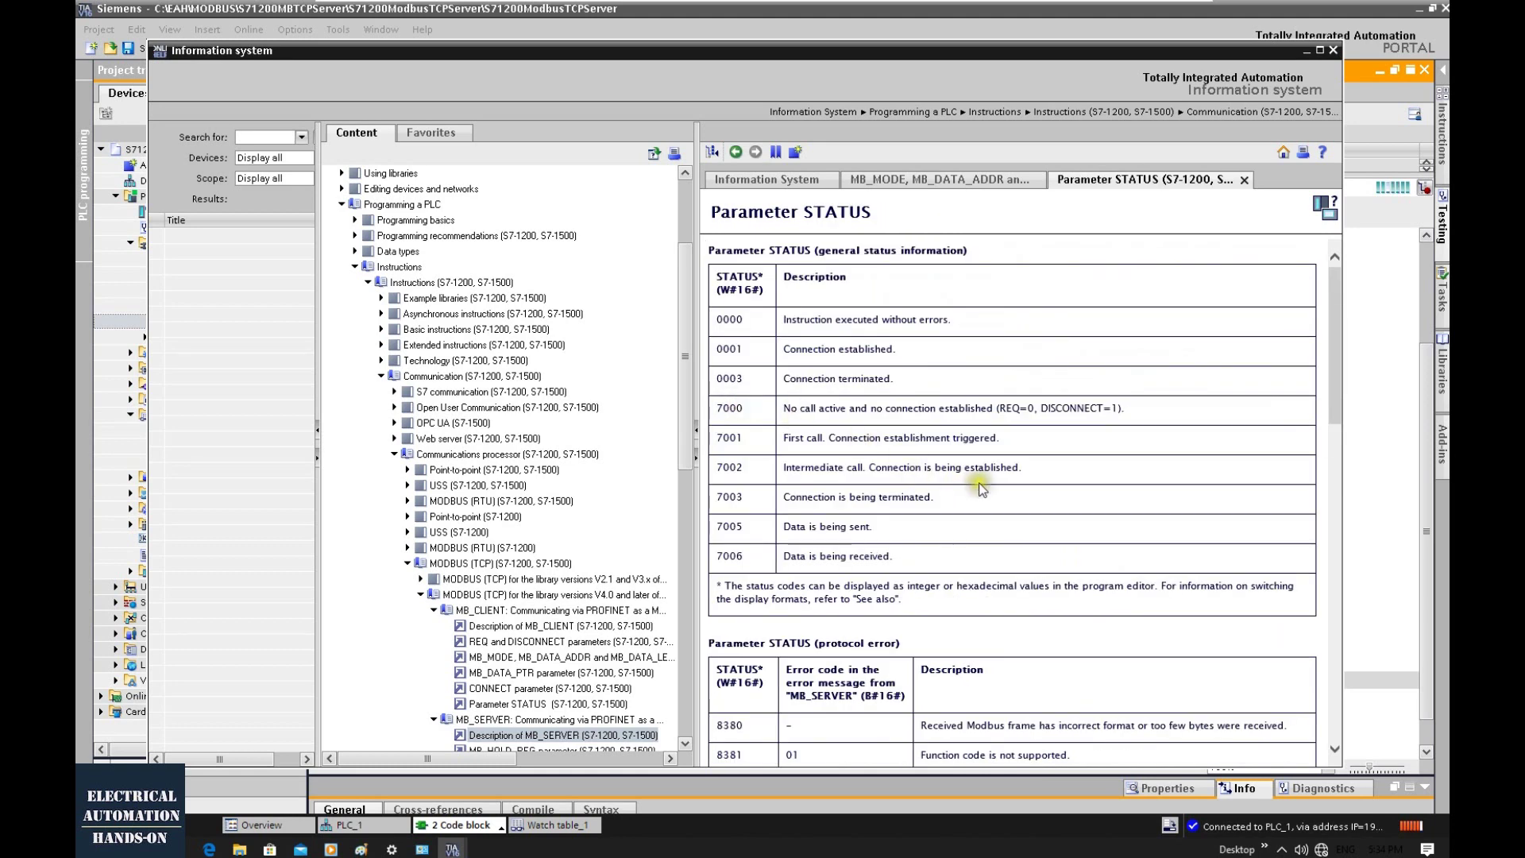
pyautogui.doubleClick(743, 558)
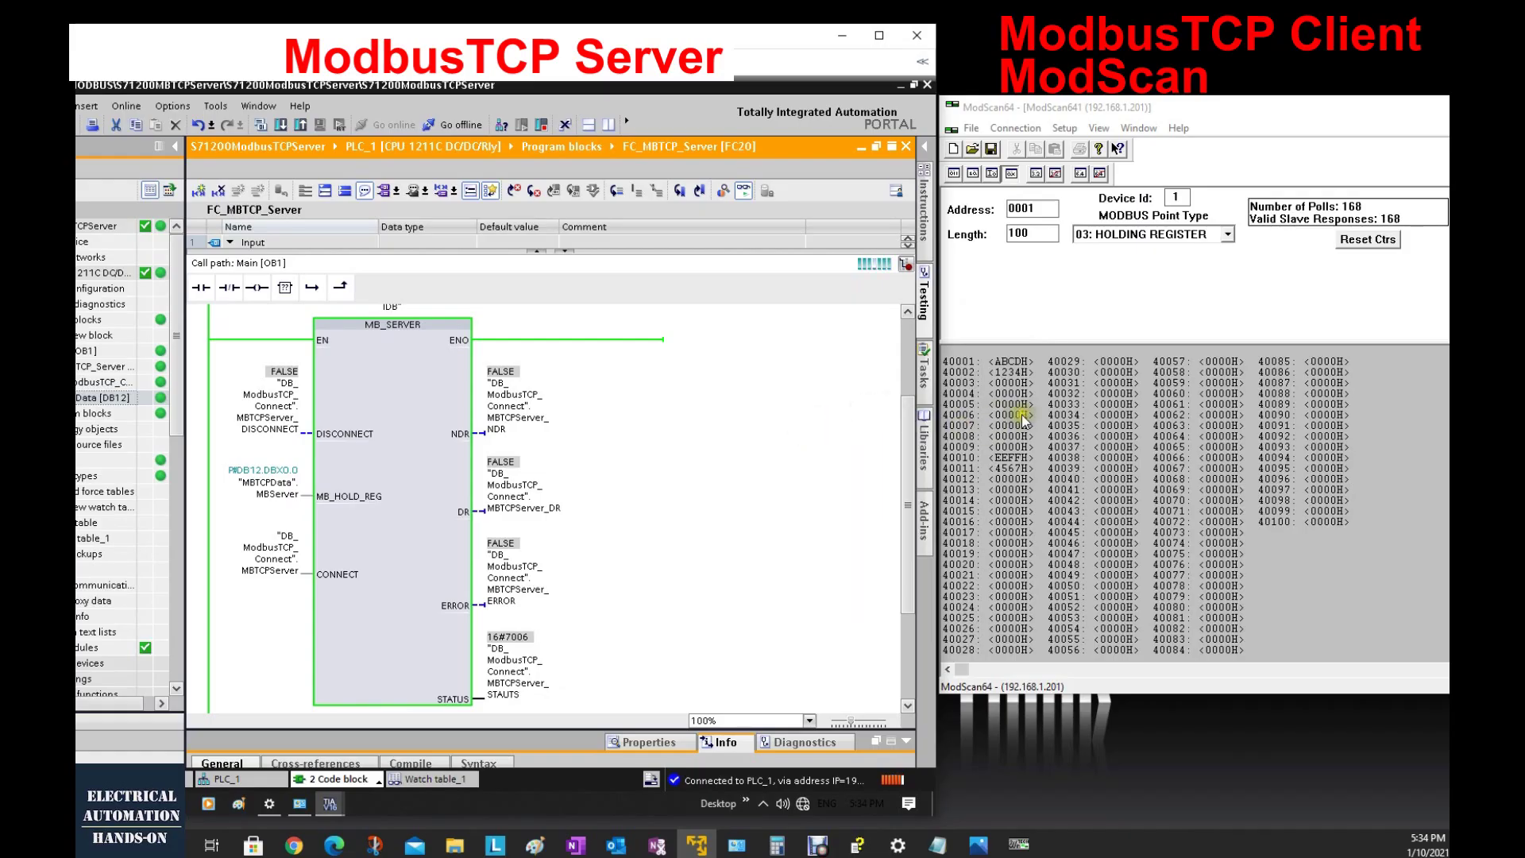
pyautogui.click(400, 359)
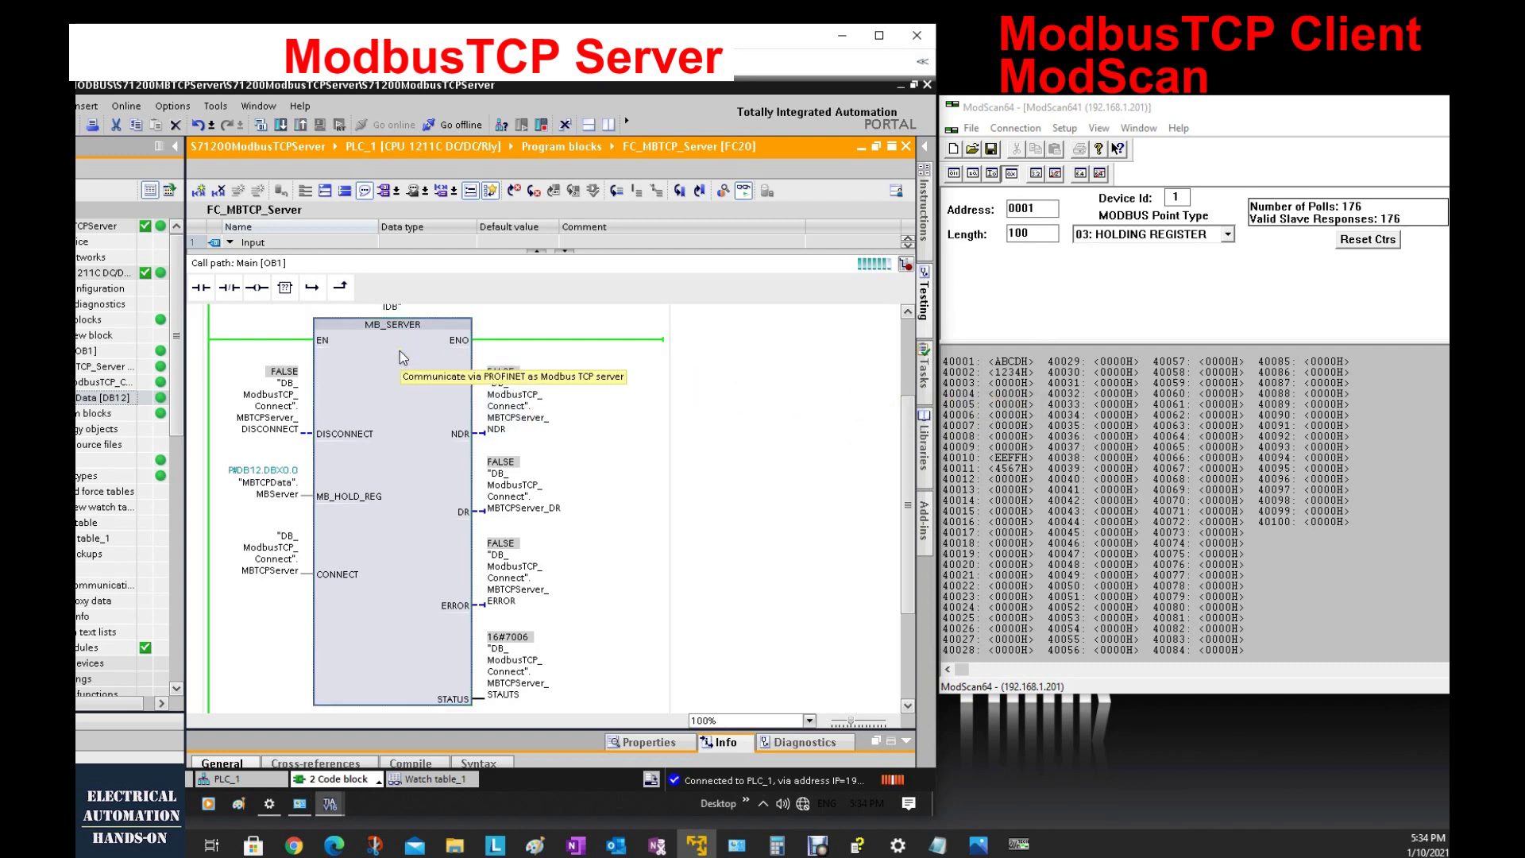
pyautogui.click(1021, 282)
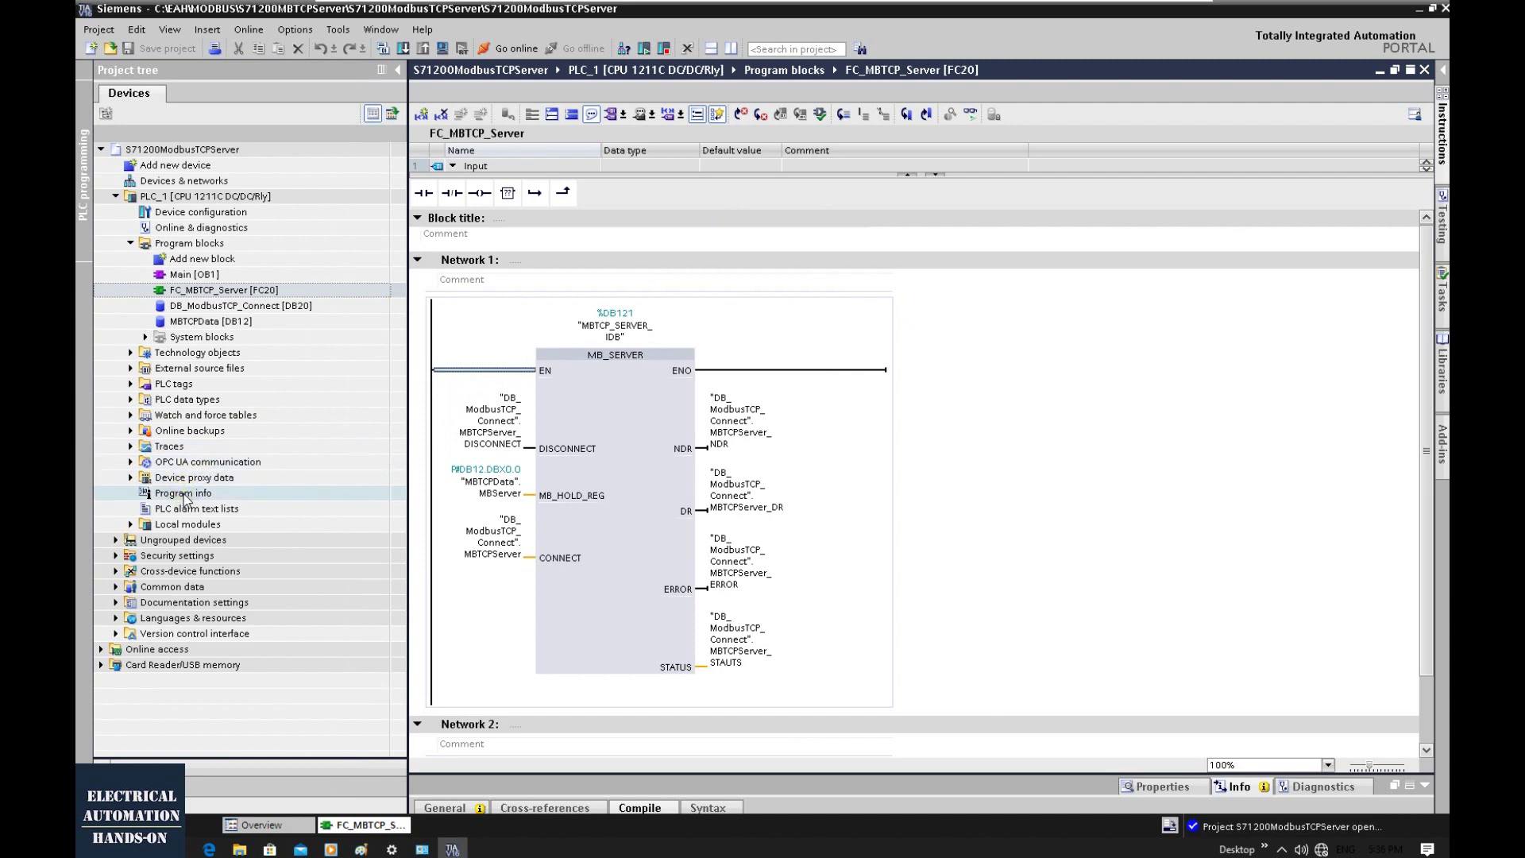
# - Open the program info of PLC_1 and check how much work memory the MB_SERVER program uses
pyautogui.click(643, 390)
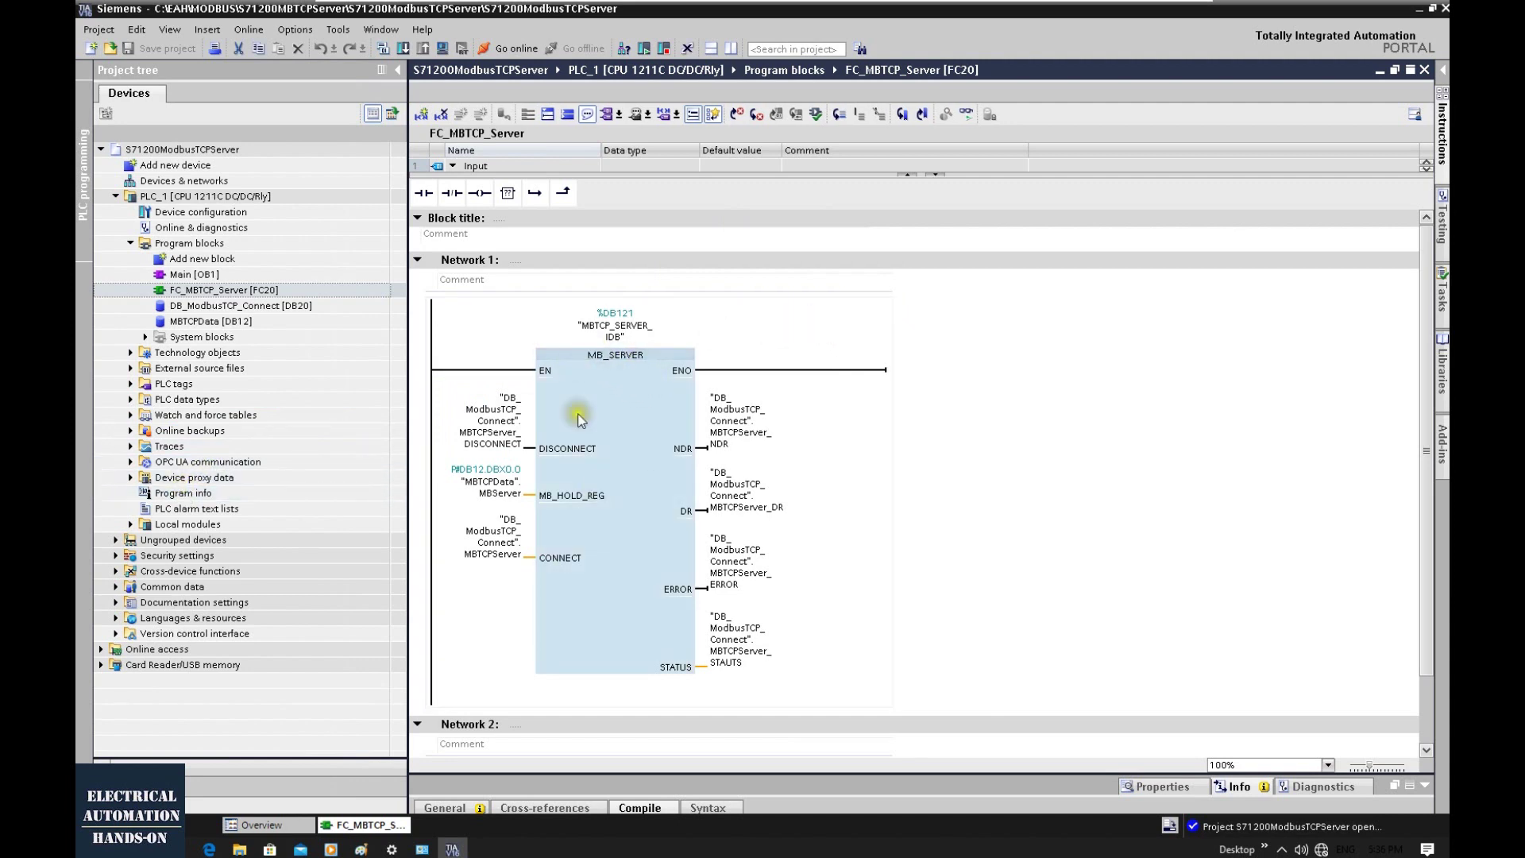
pyautogui.click(473, 291)
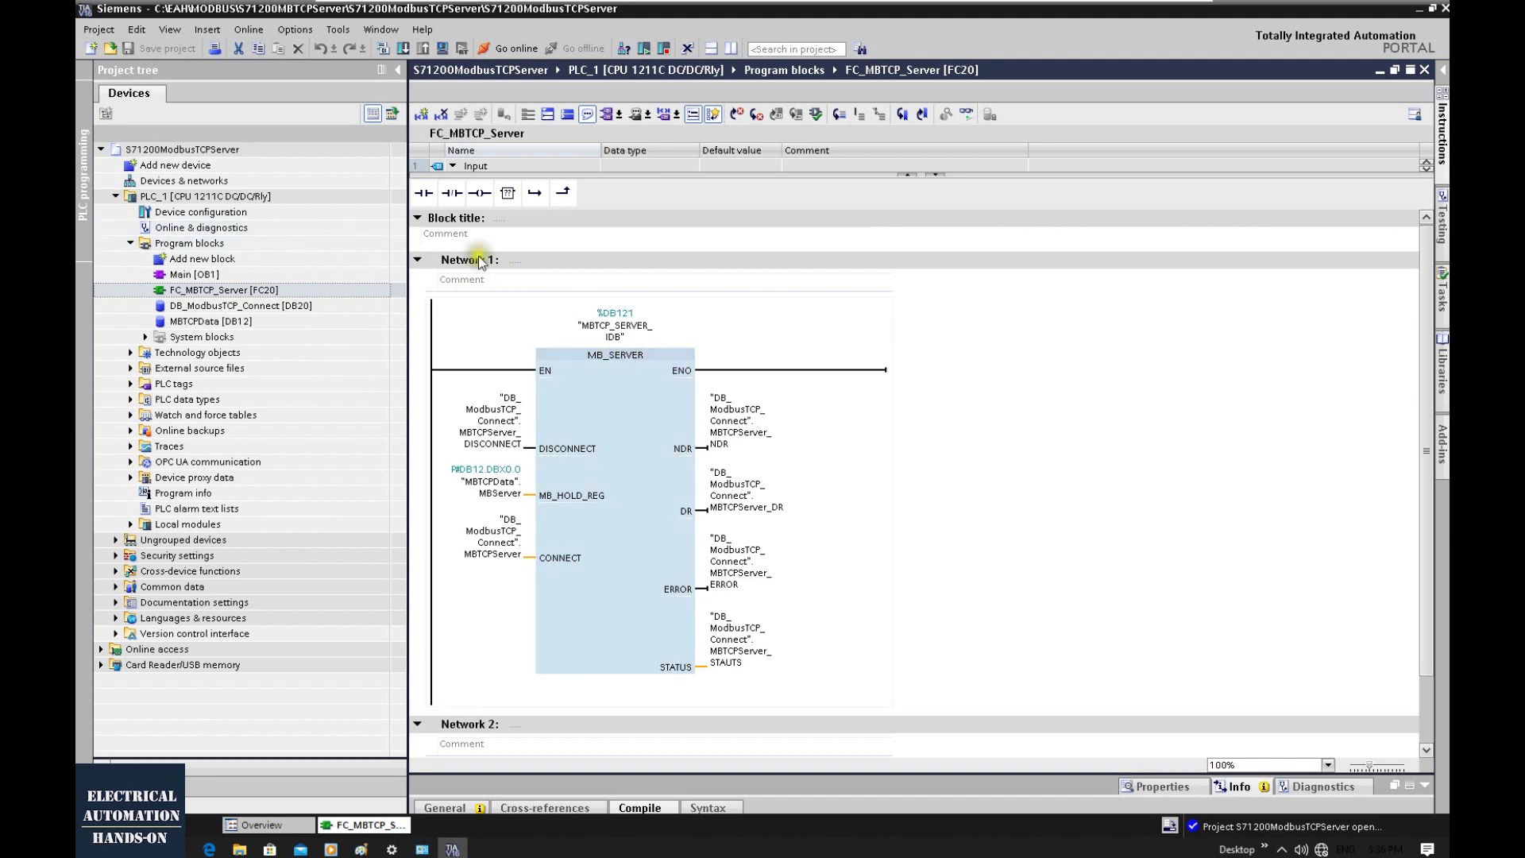
pyautogui.click(585, 429)
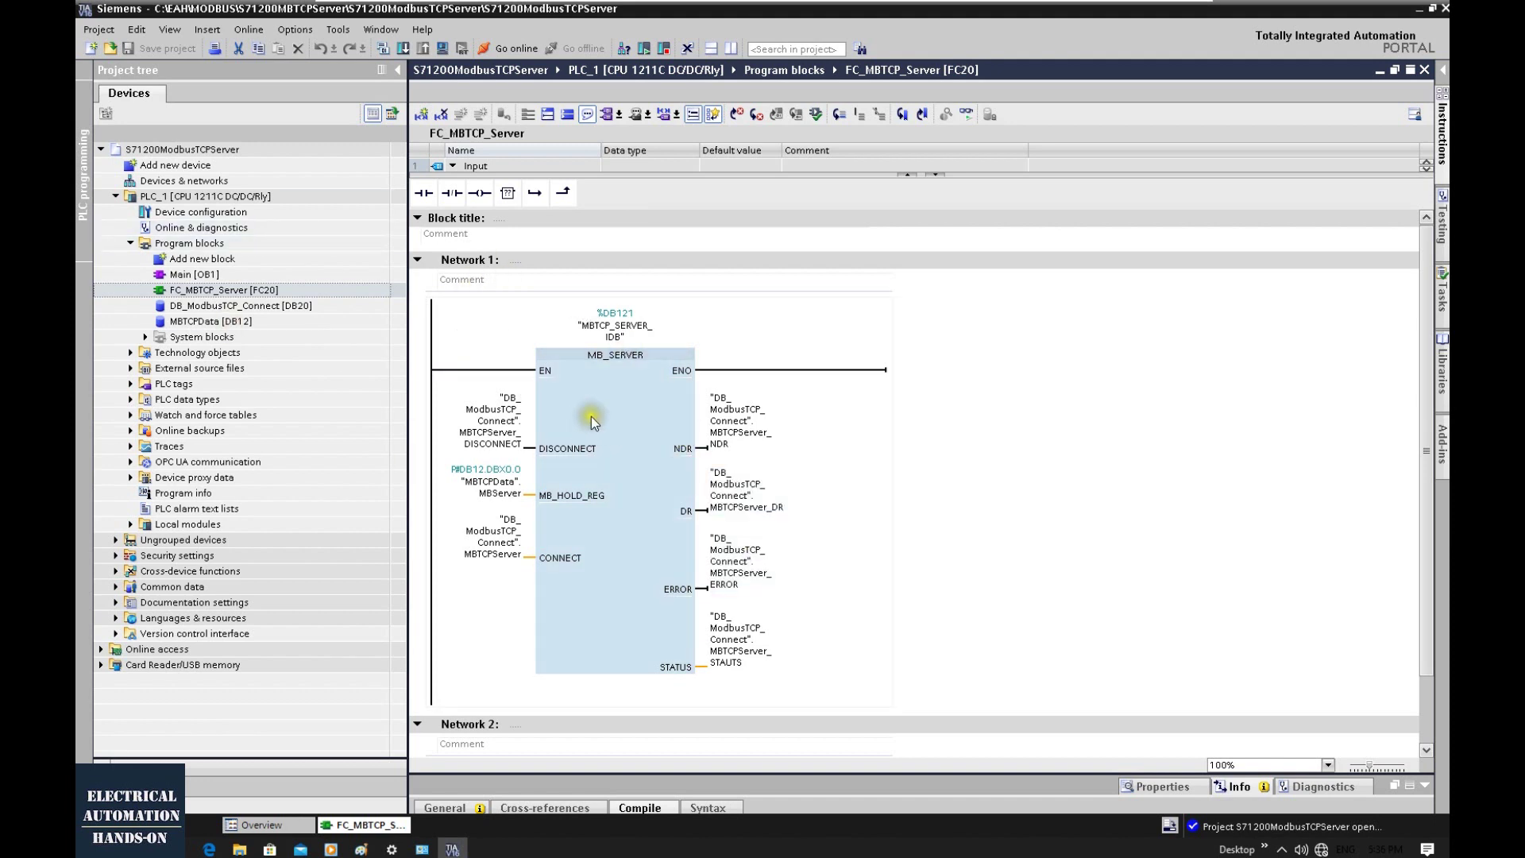
pyautogui.doubleClick(193, 495)
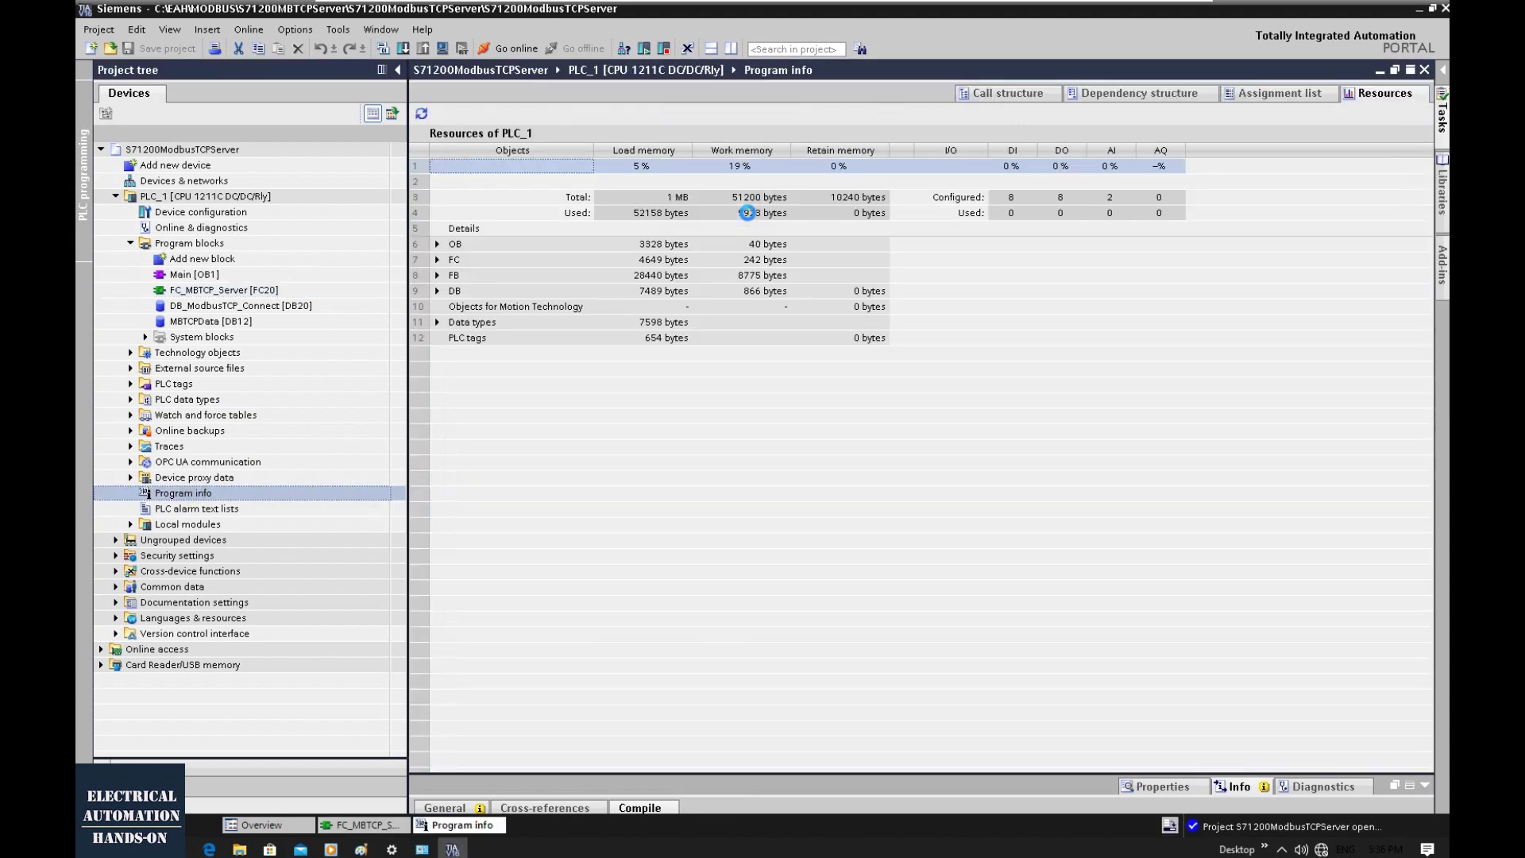
pyautogui.click(742, 213)
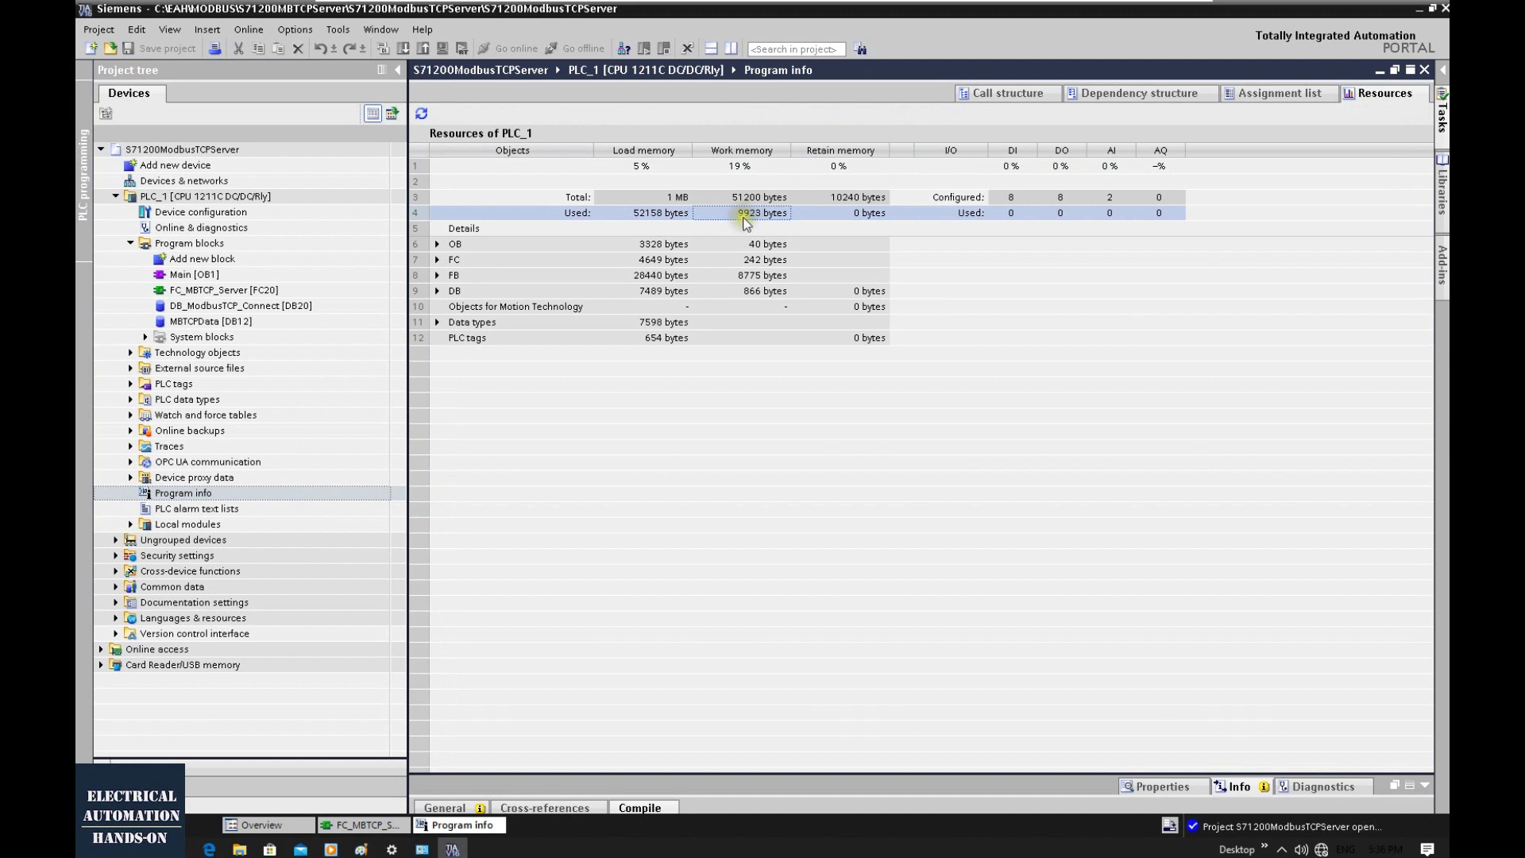